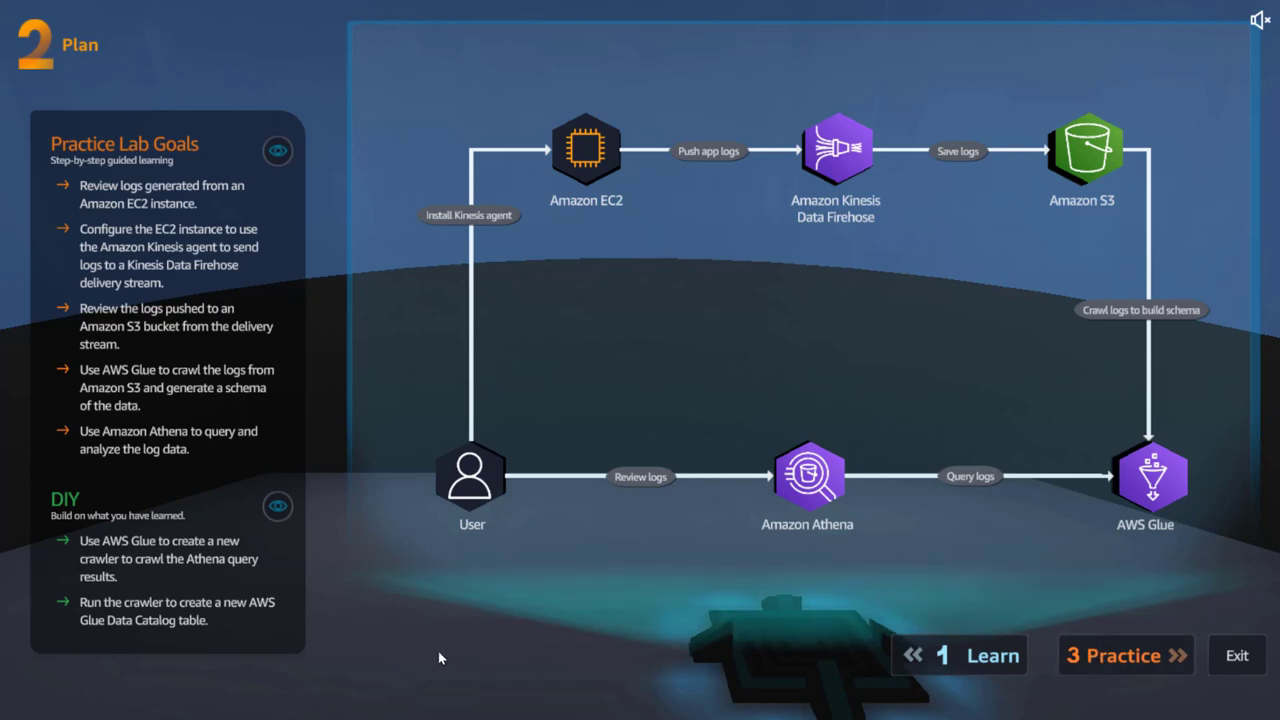
# Step: Start the Application Logs practice lab, download the lab file kinesis_agent_config.txt, and return to the lab steps
pyautogui.click(1121, 653)
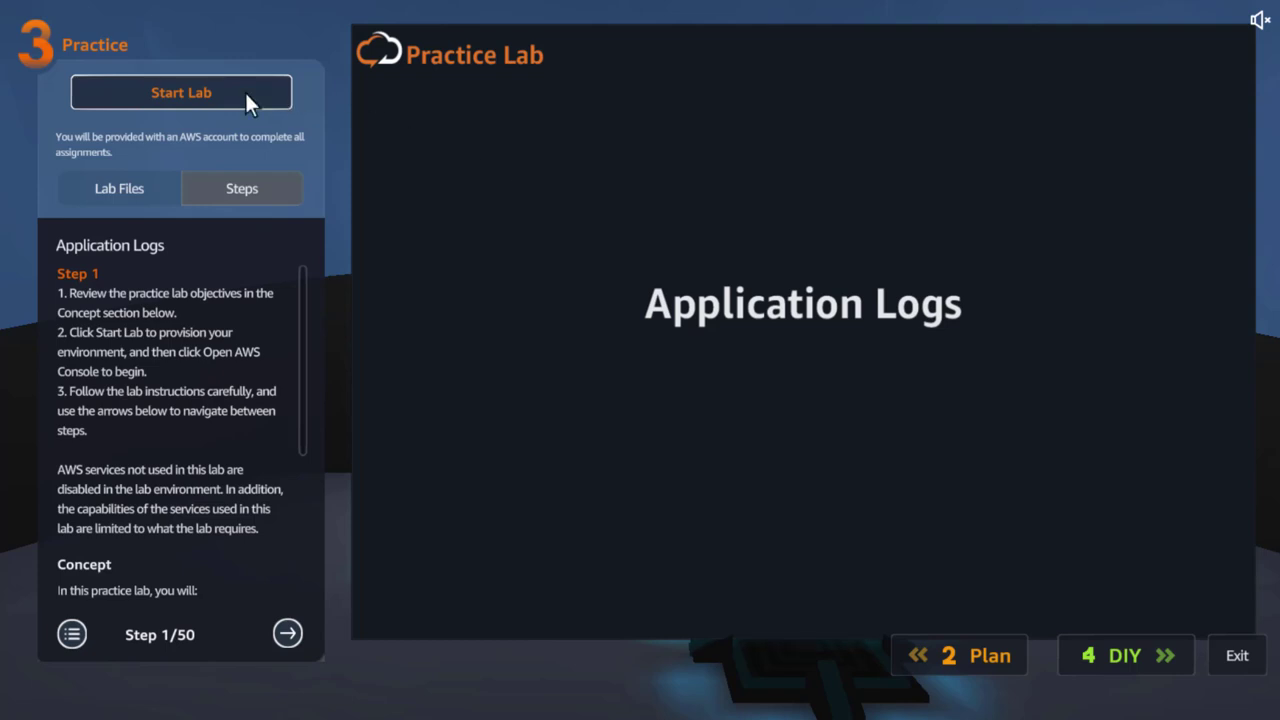
pyautogui.click(246, 95)
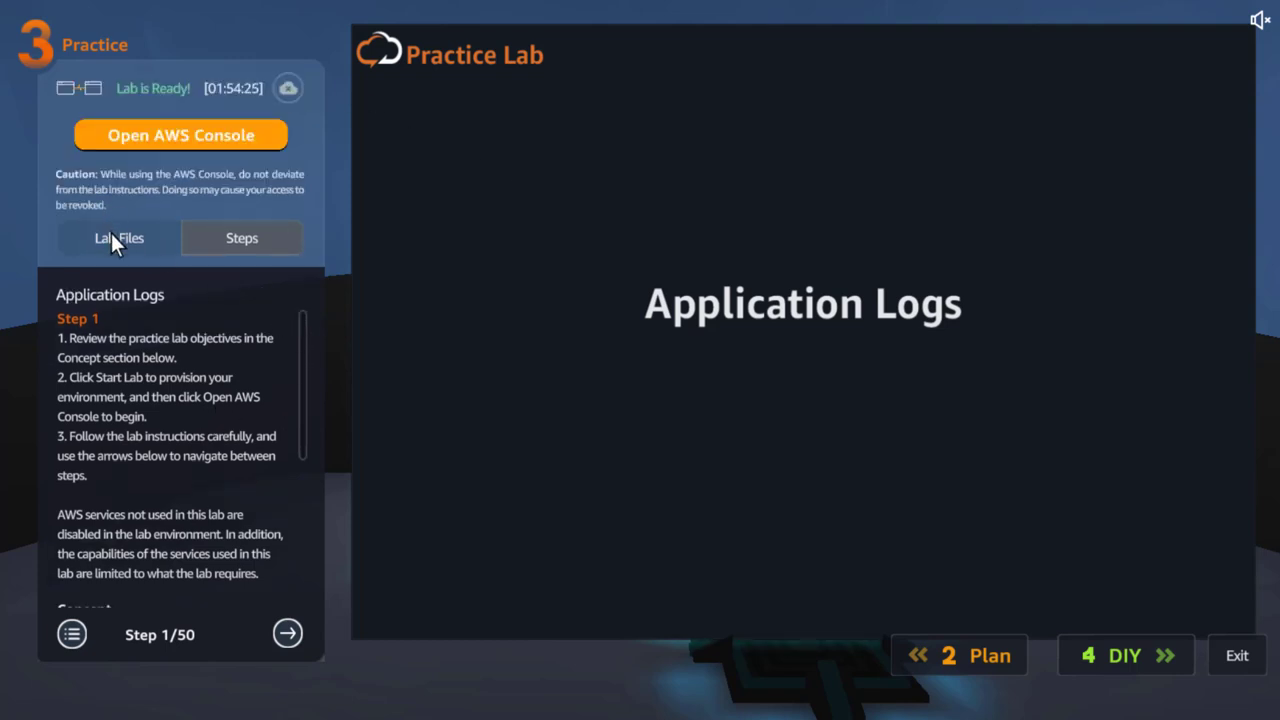
pyautogui.click(111, 238)
pyautogui.click(277, 340)
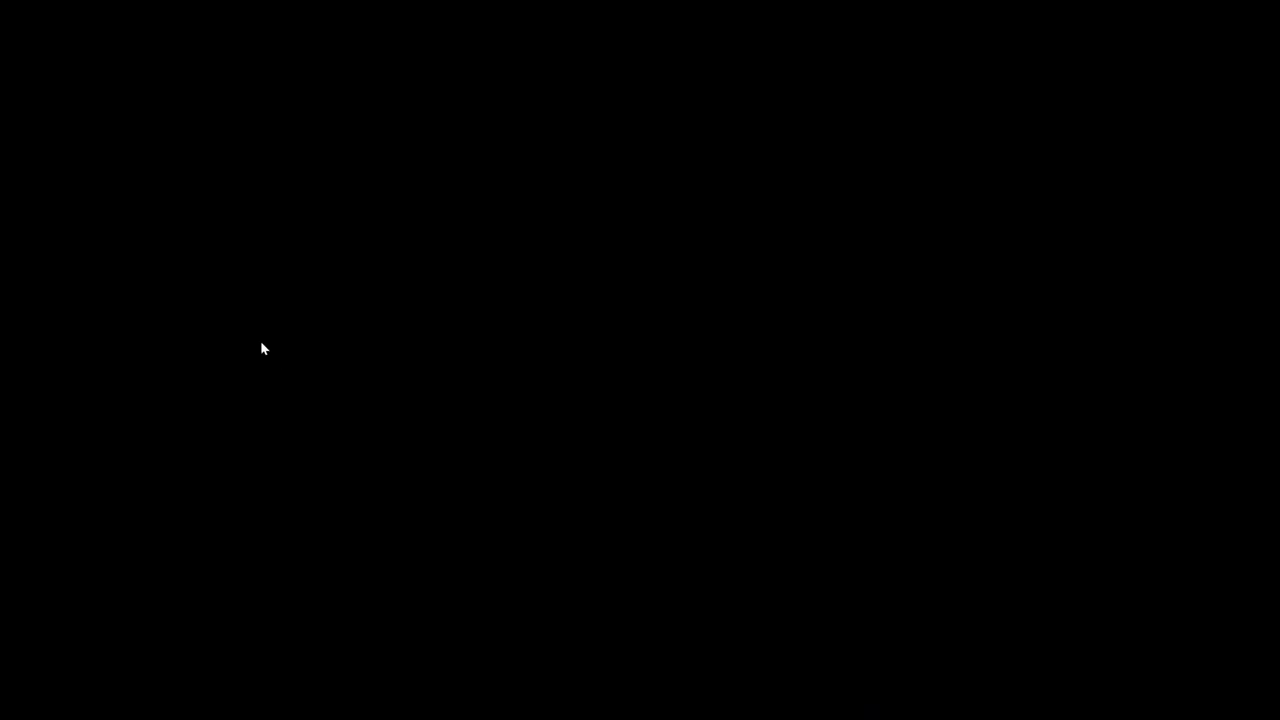
pyautogui.click(276, 236)
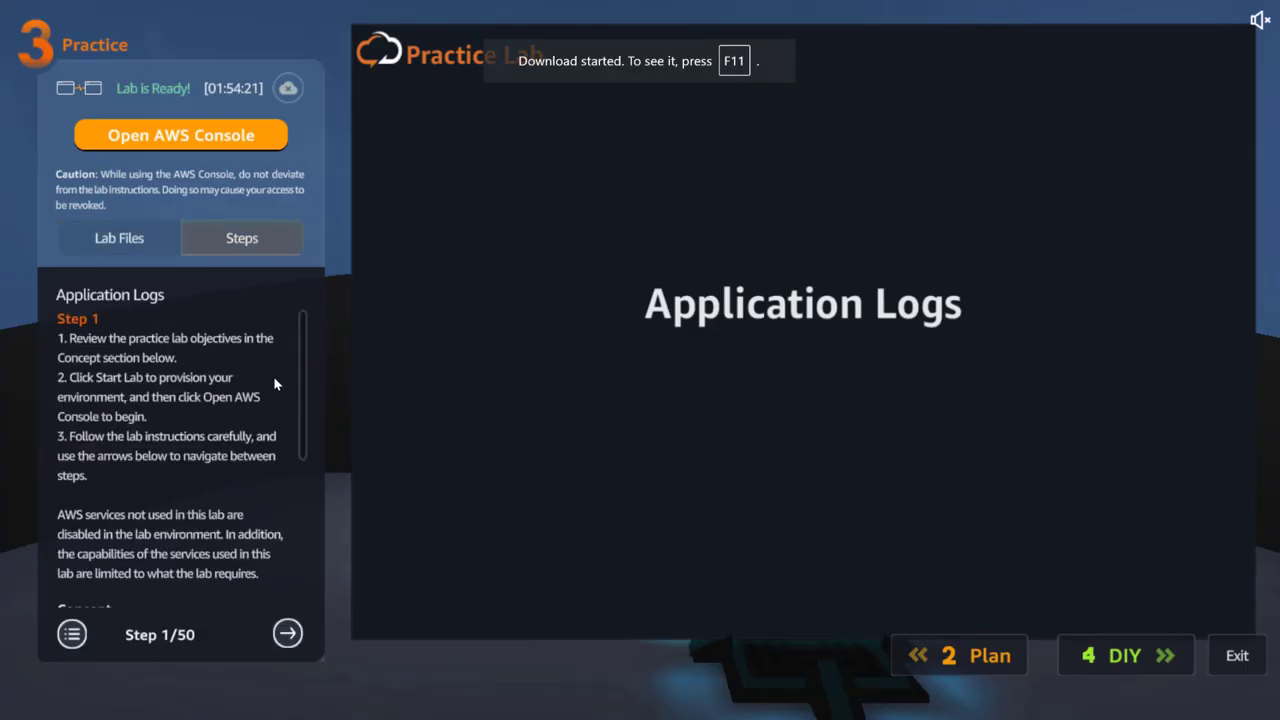
# Step: Read the practice lab objectives and the instructions of steps 1 to 7, covering the App-Server instance and its Session Manager connection
pyautogui.scroll(-5, 305, 537)
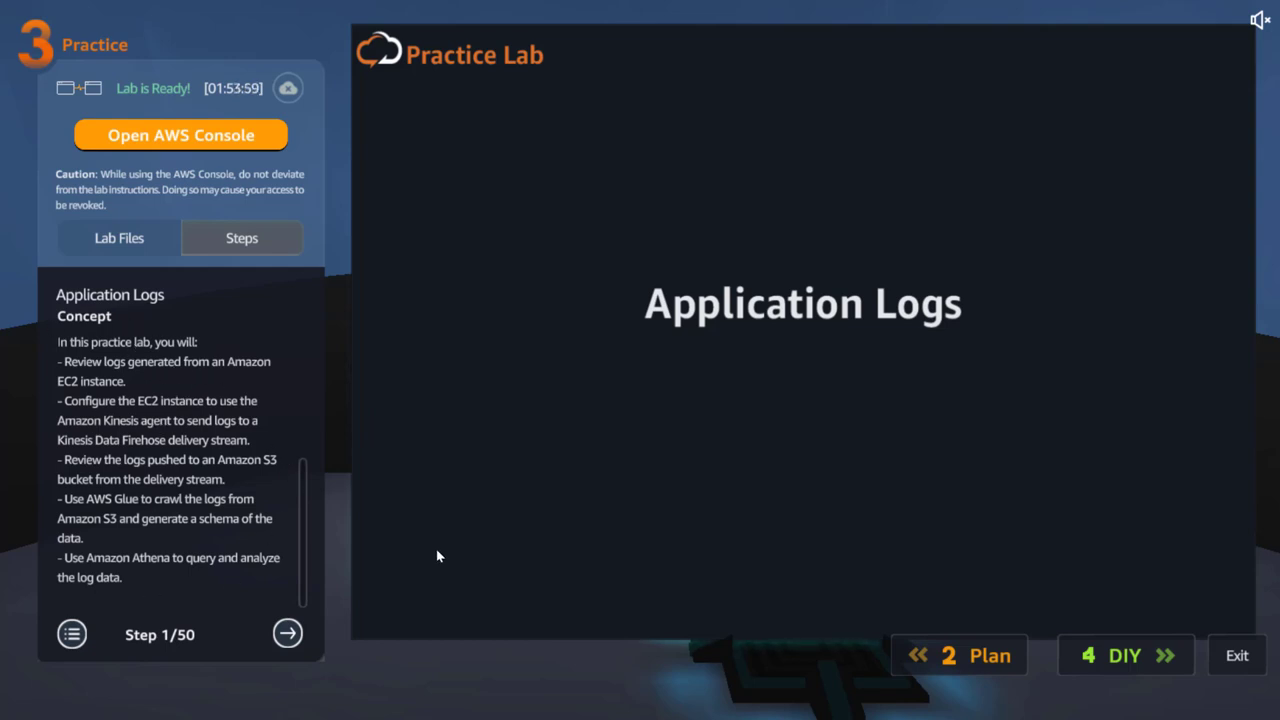
pyautogui.click(290, 632)
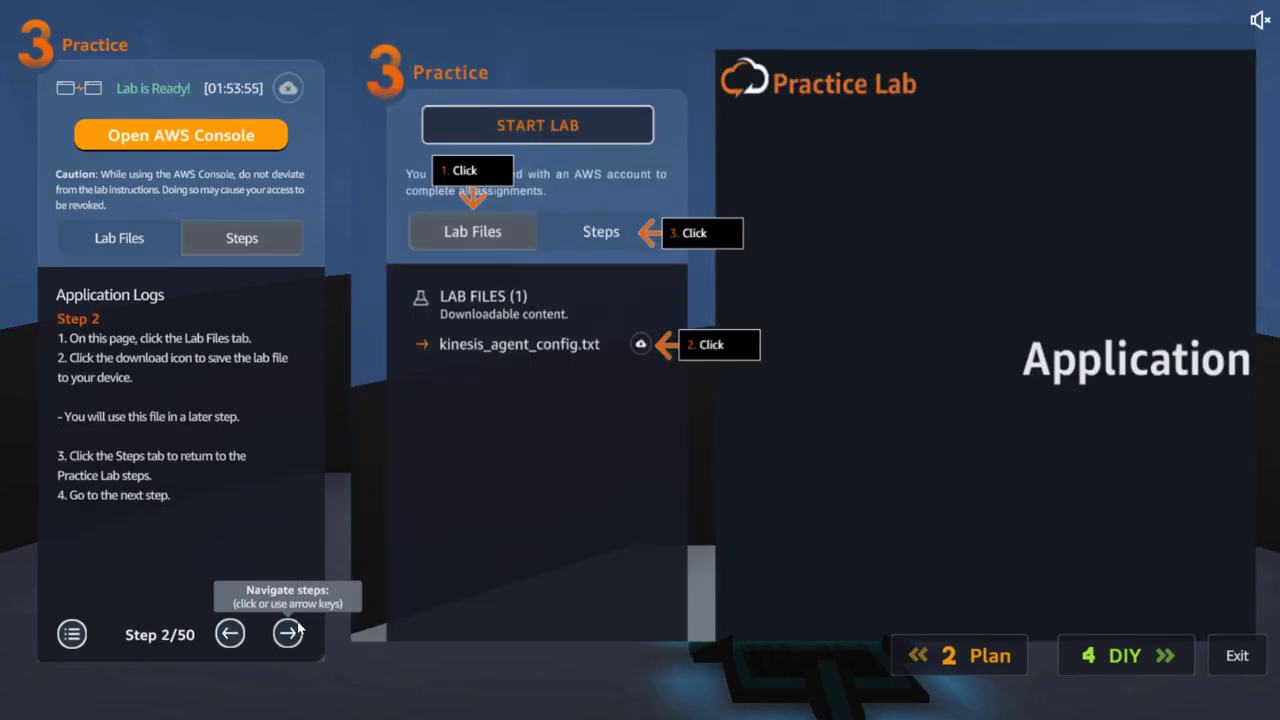
pyautogui.click(288, 632)
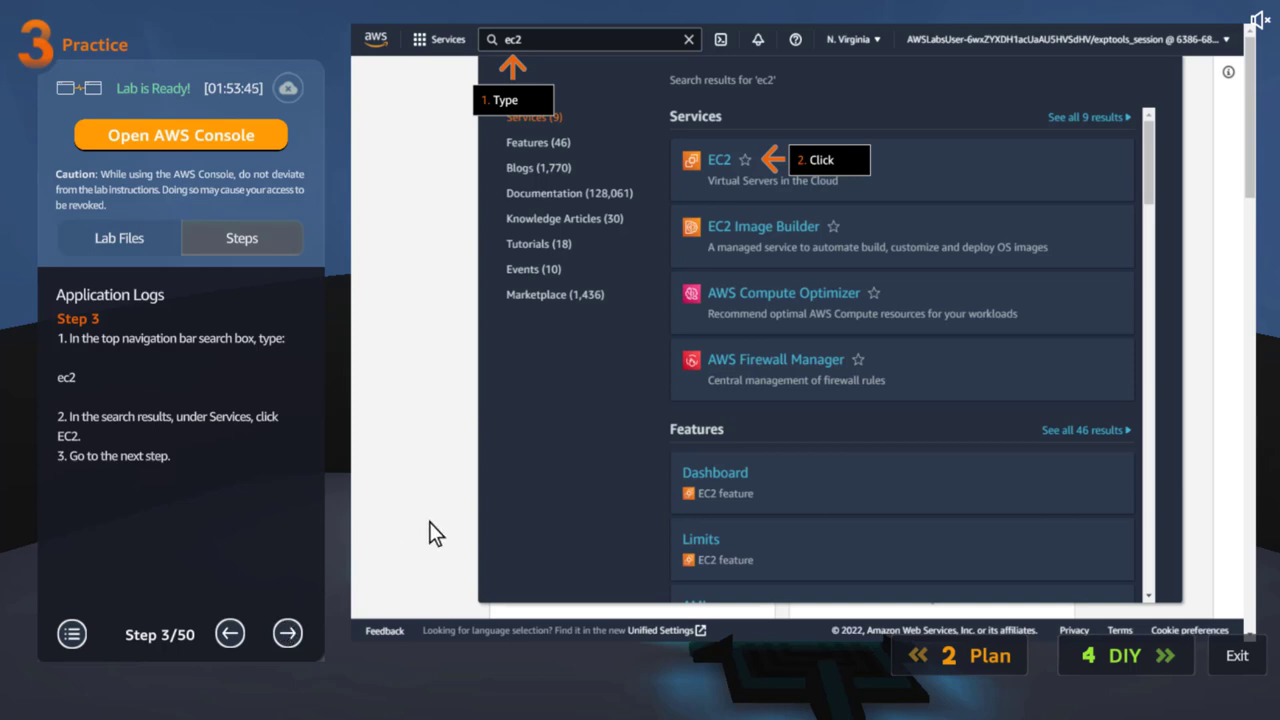
pyautogui.click(288, 635)
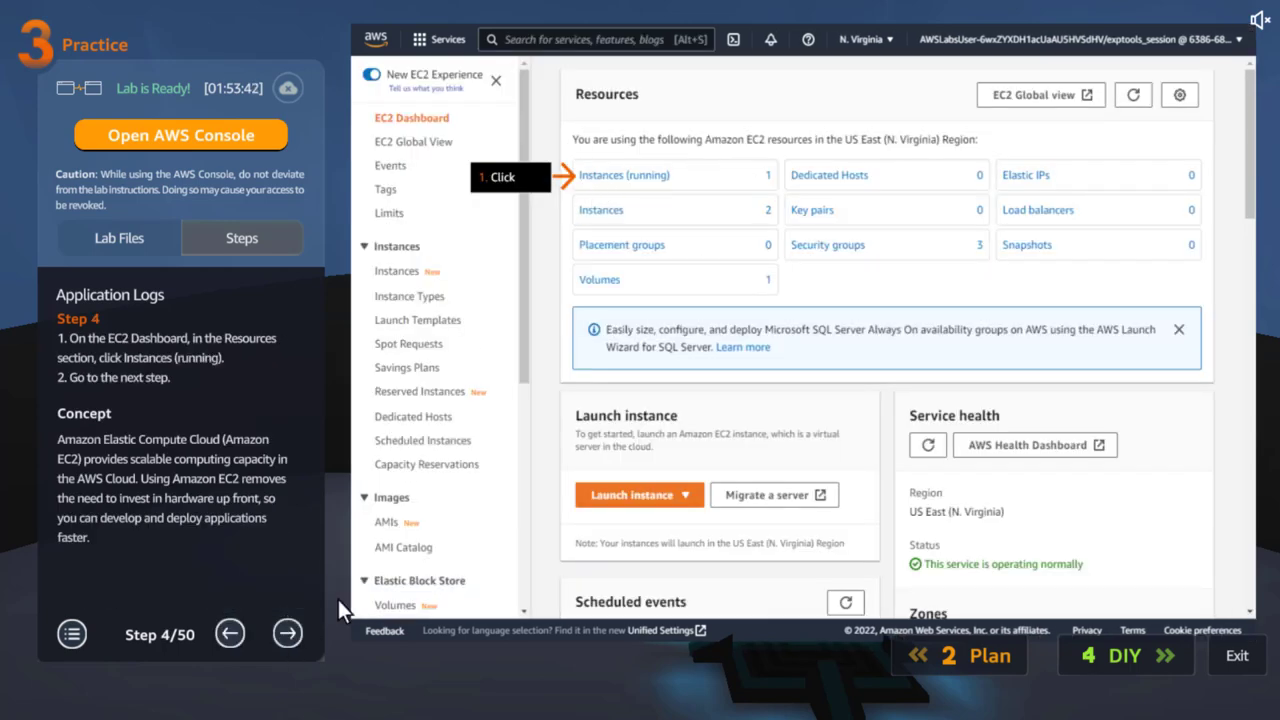
pyautogui.click(288, 633)
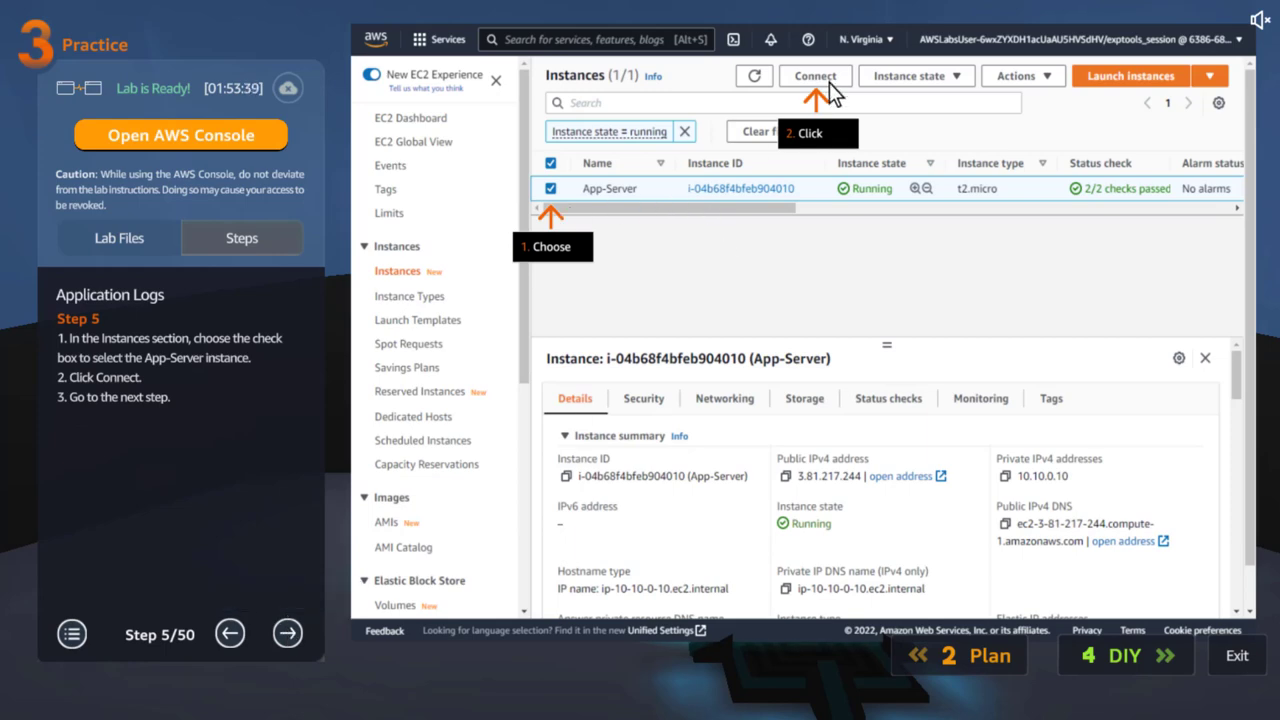
pyautogui.click(288, 633)
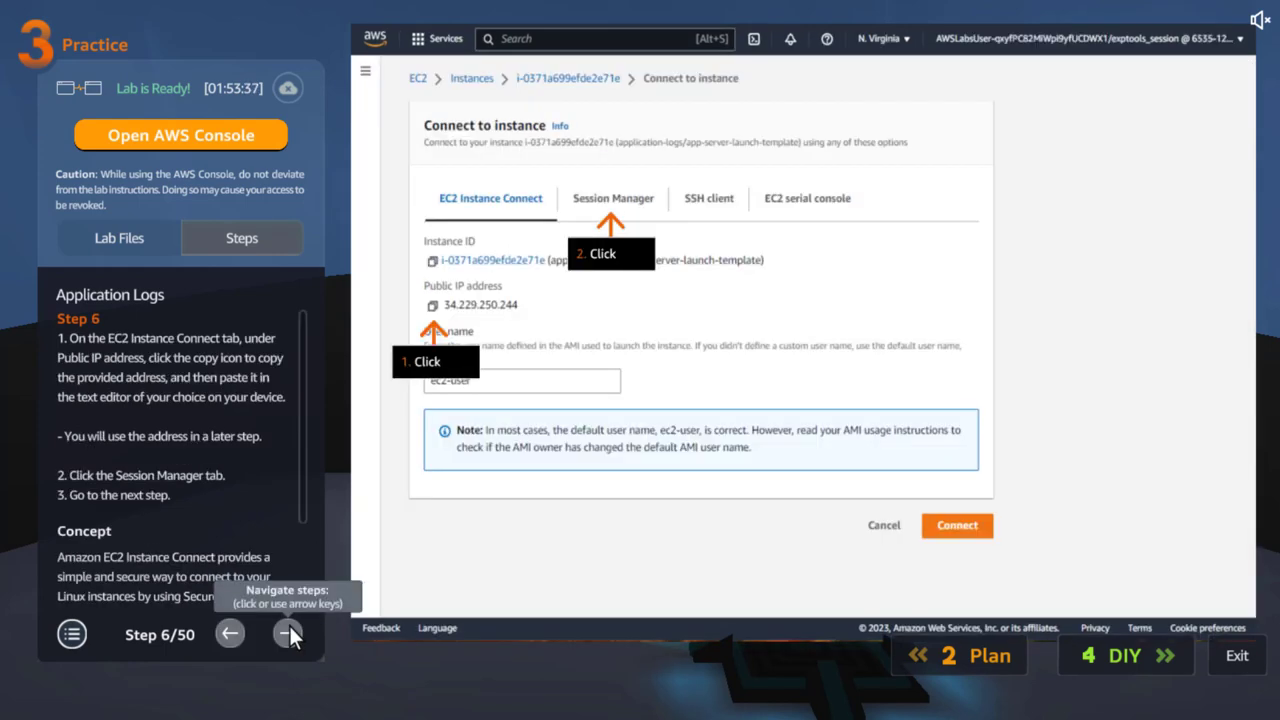
pyautogui.scroll(-3, 300, 385)
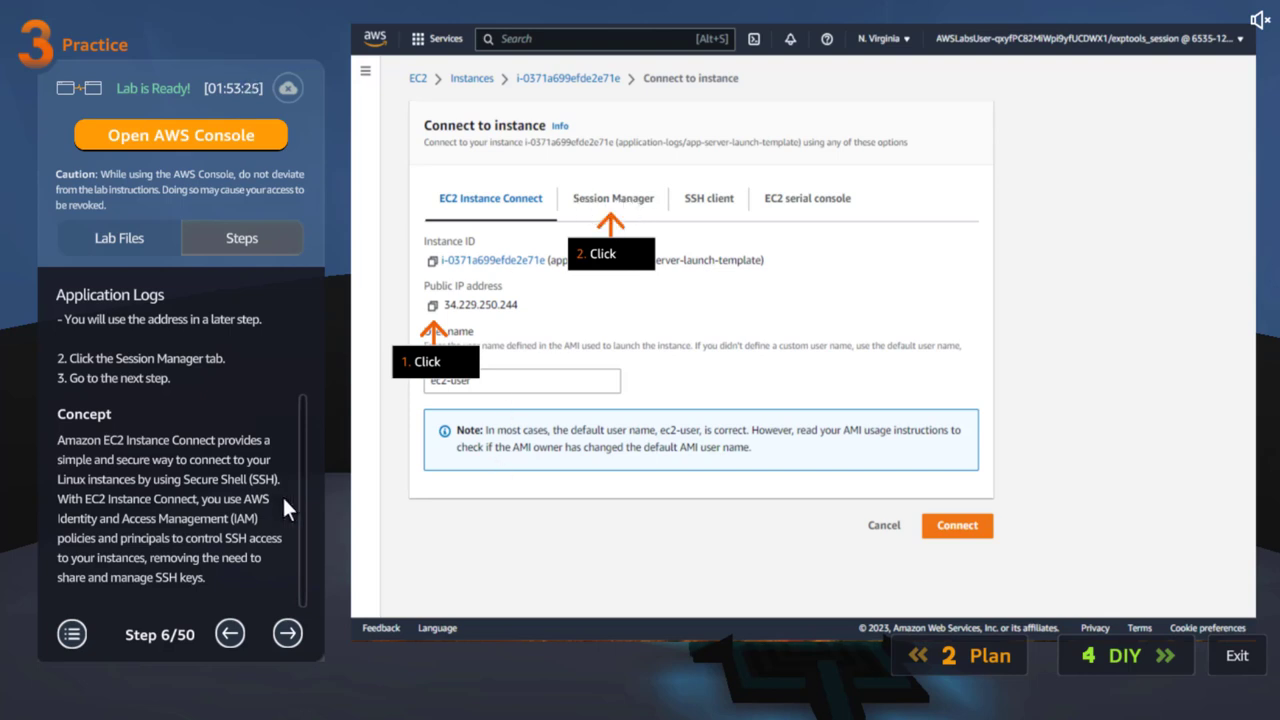
pyautogui.click(288, 633)
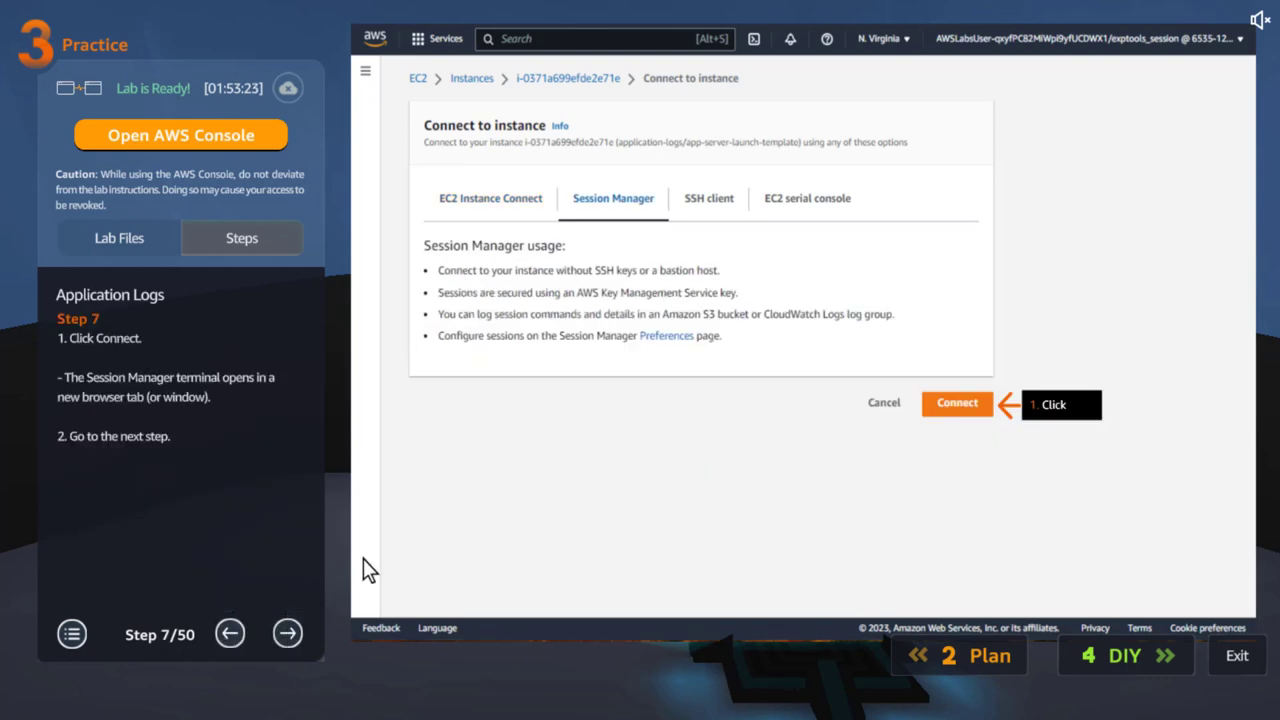
# Step: Read step 8, examining the sudo yum install command for the Amazon Kinesis agent and the concept text
pyautogui.click(294, 629)
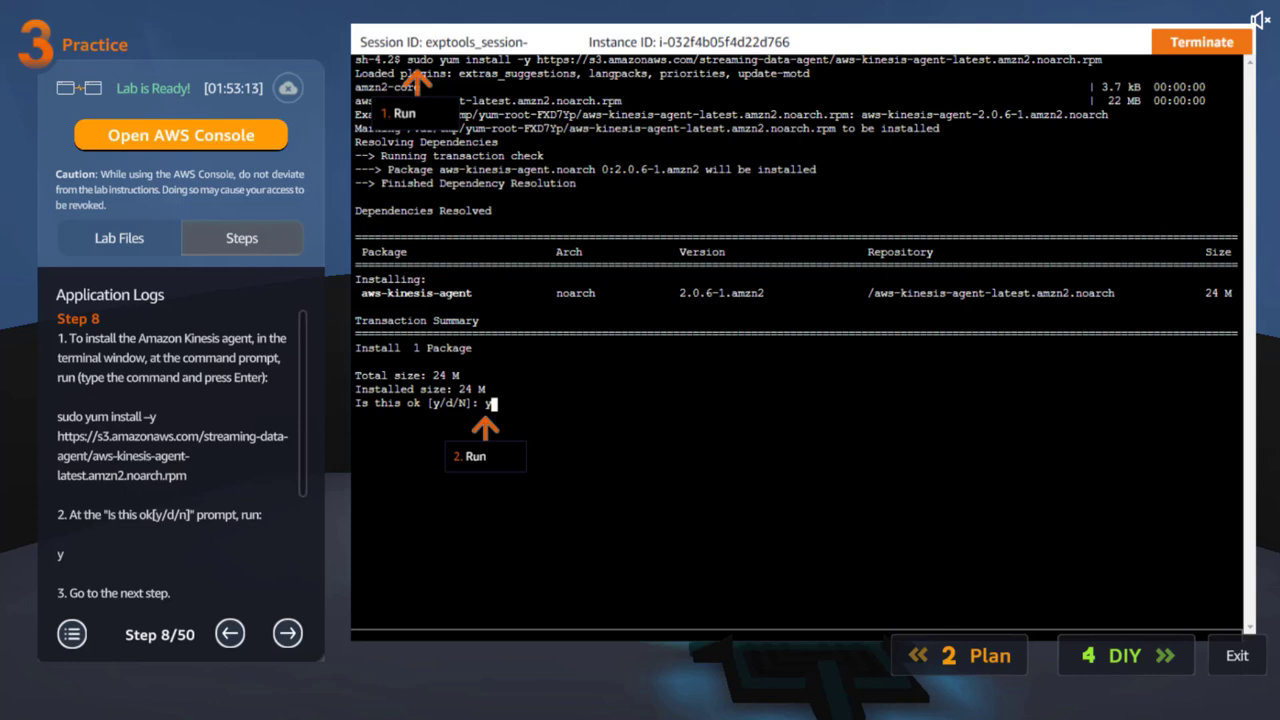
pyautogui.tripleClick(156, 402)
pyautogui.doubleClick(156, 402)
pyautogui.moveTo(58, 418); pyautogui.dragTo(204, 472)
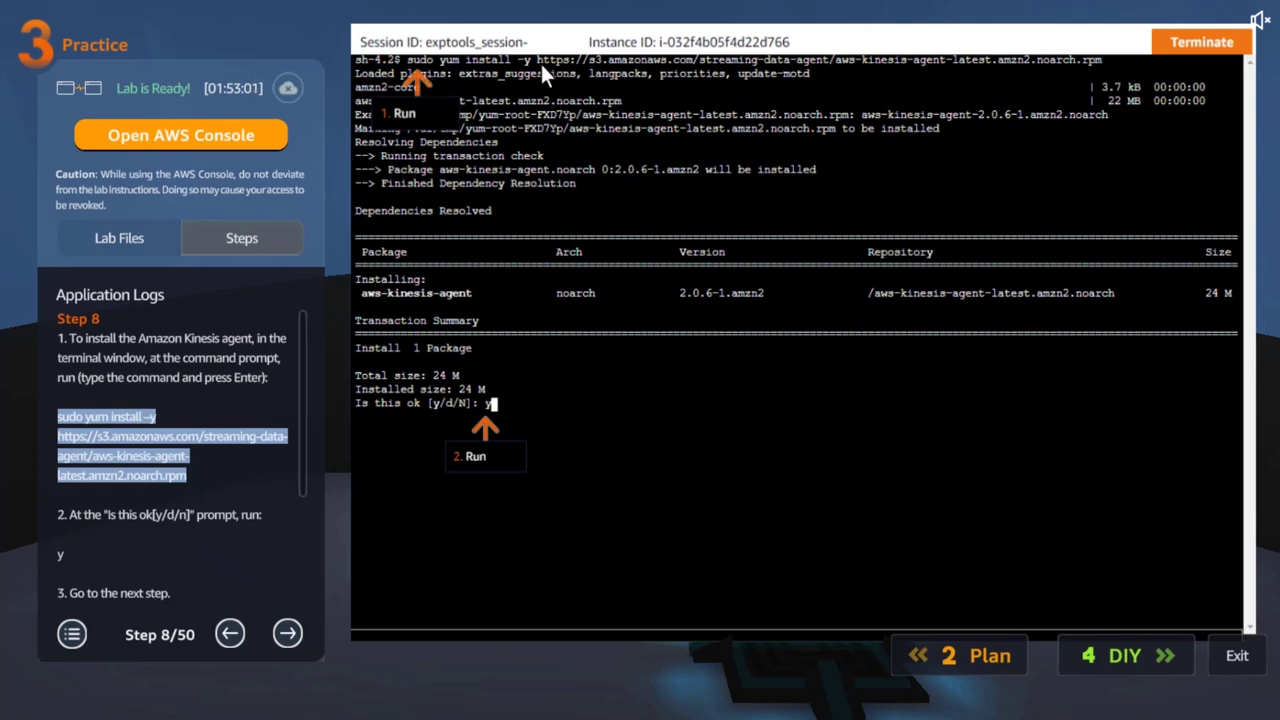
pyautogui.click(179, 483)
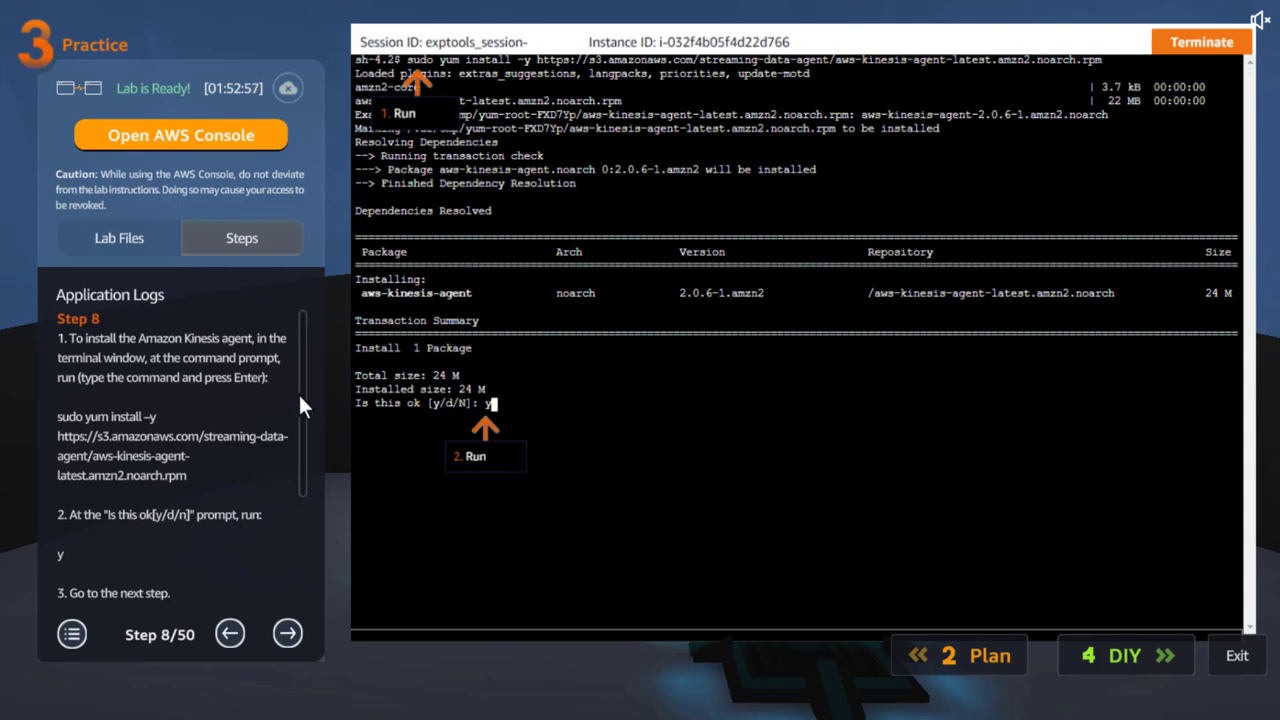
pyautogui.scroll(-2, 292, 452)
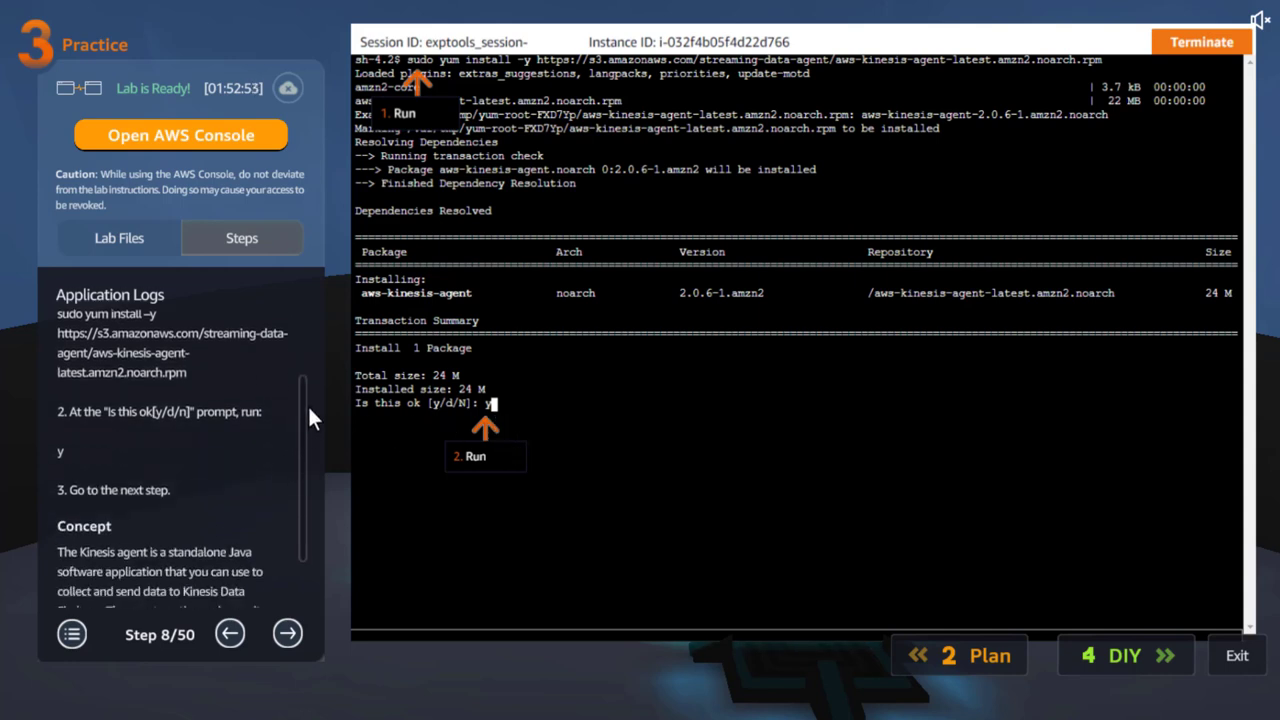
pyautogui.scroll(-2, 302, 408)
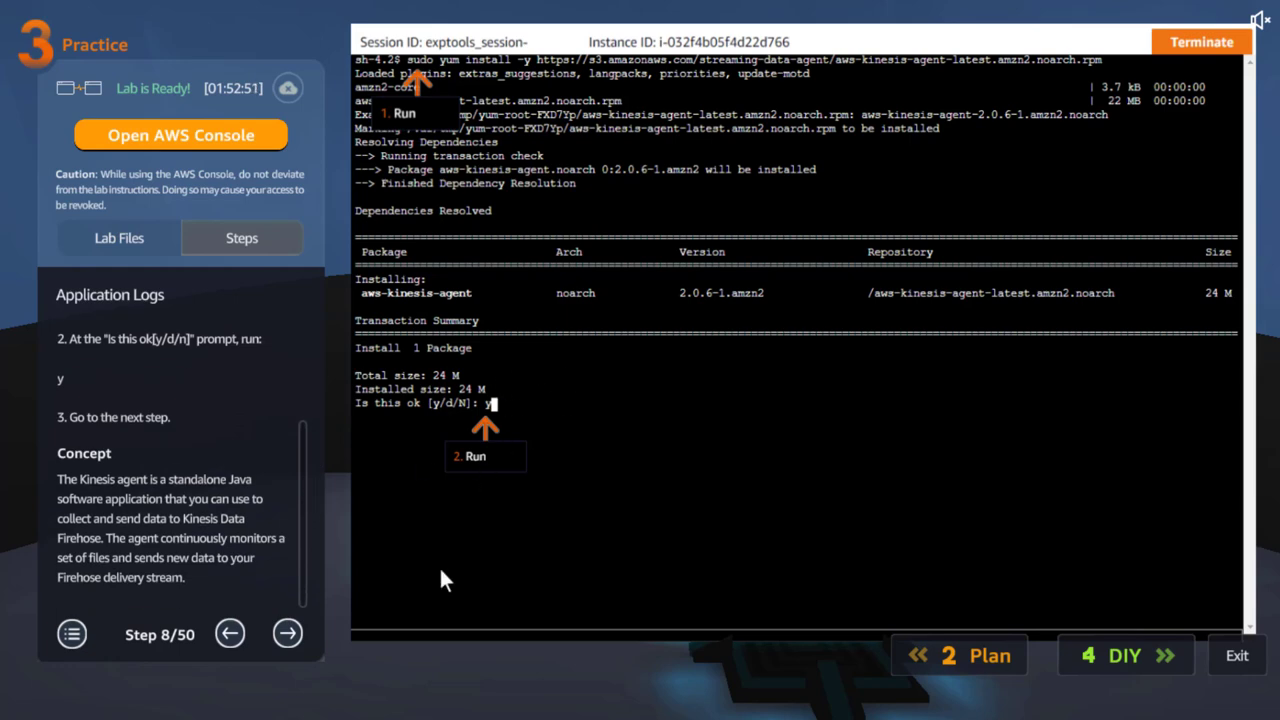
# Step: Go to step 9, skim its instructions, and switch to Notepad++ to view kinesis_agent_config.txt in a maximized window
pyautogui.click(284, 633)
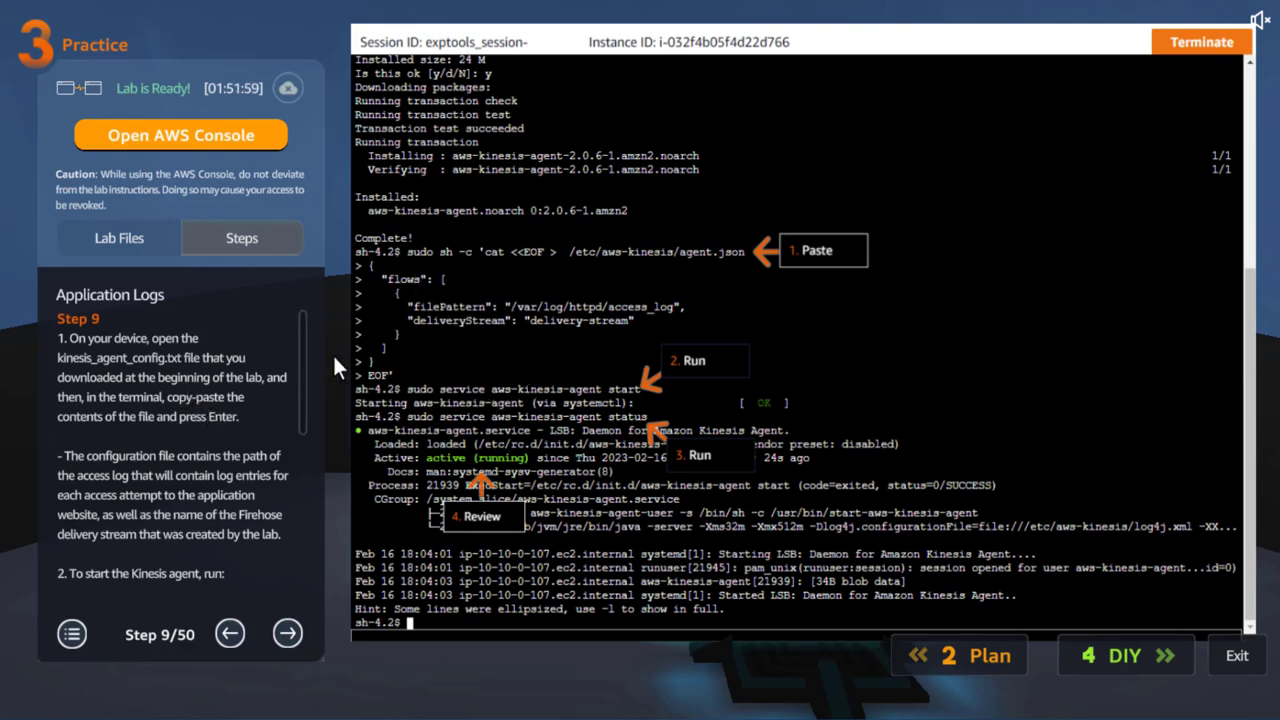
pyautogui.scroll(-5, 301, 386)
pyautogui.scroll(5, 290, 403)
pyautogui.hotkey('alt', 'Tab')
pyautogui.click(560, 161)
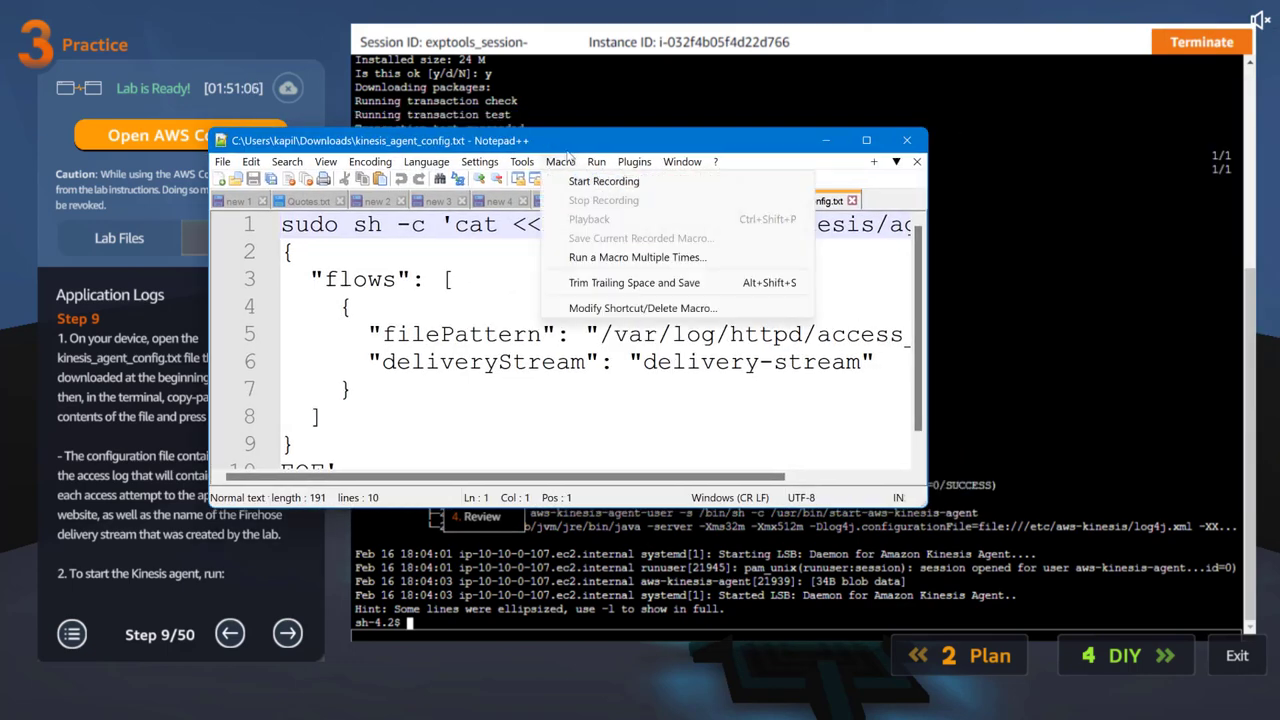
pyautogui.doubleClick(686, 133)
pyautogui.click(884, 15)
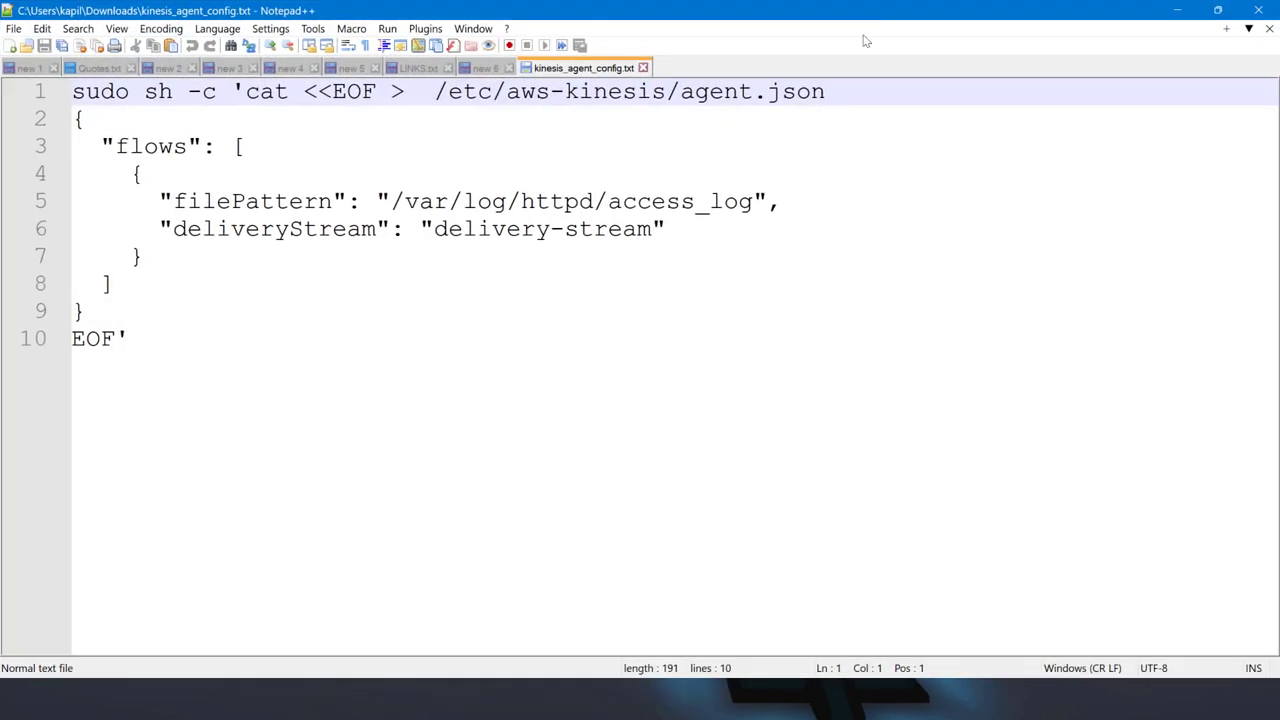
# Step: Examine the shell command that writes /etc/aws-kinesis/agent.json and the JSON block it contains
pyautogui.moveTo(150, 330); pyautogui.dragTo(22, 96)
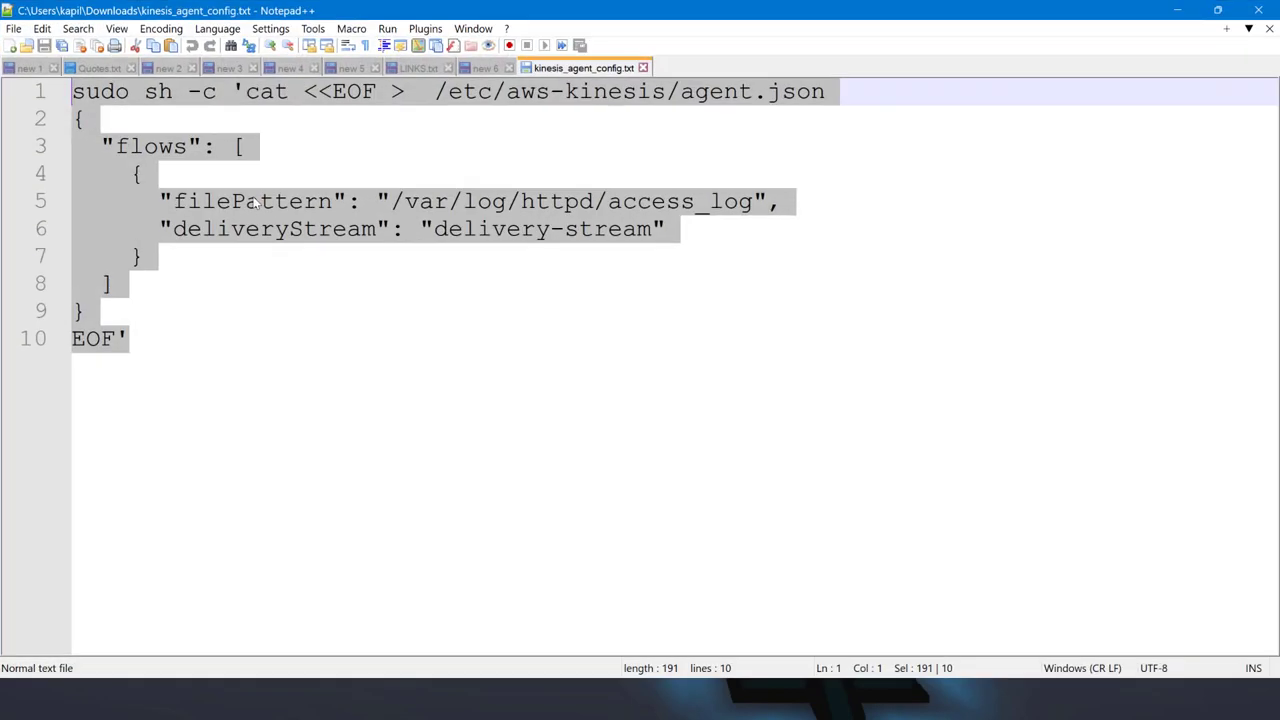
pyautogui.click(239, 134)
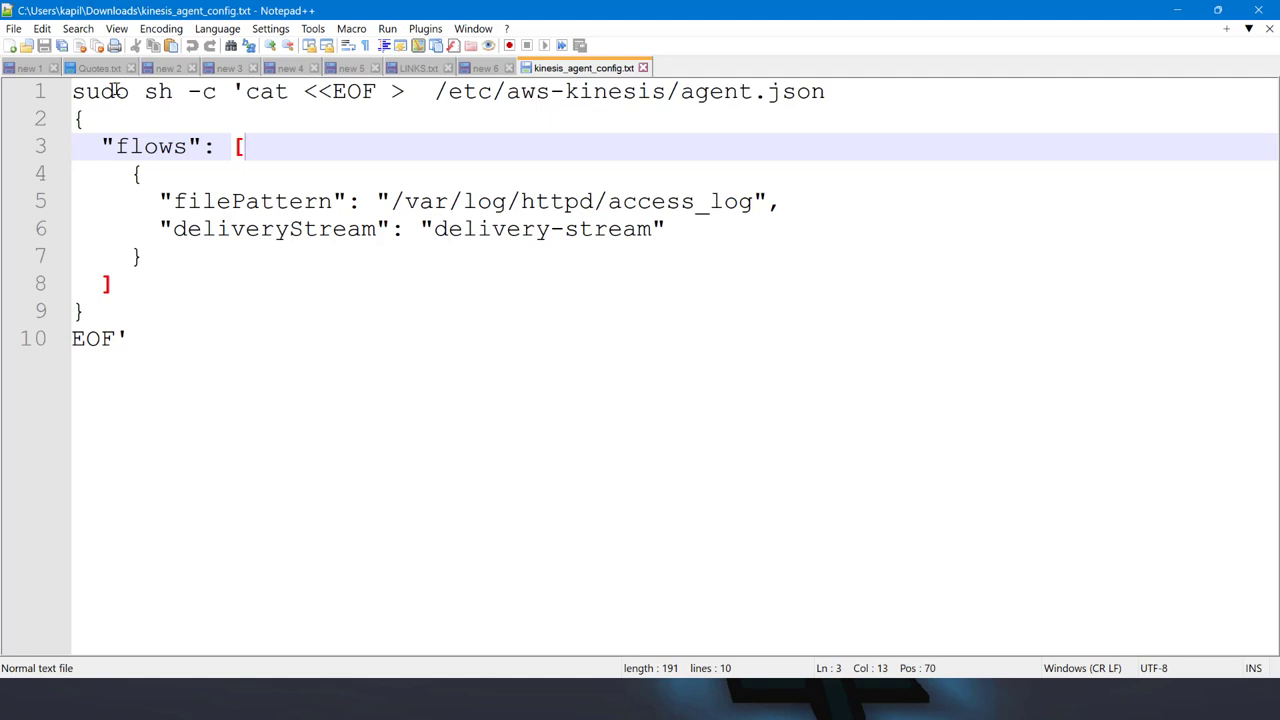
pyautogui.doubleClick(158, 92)
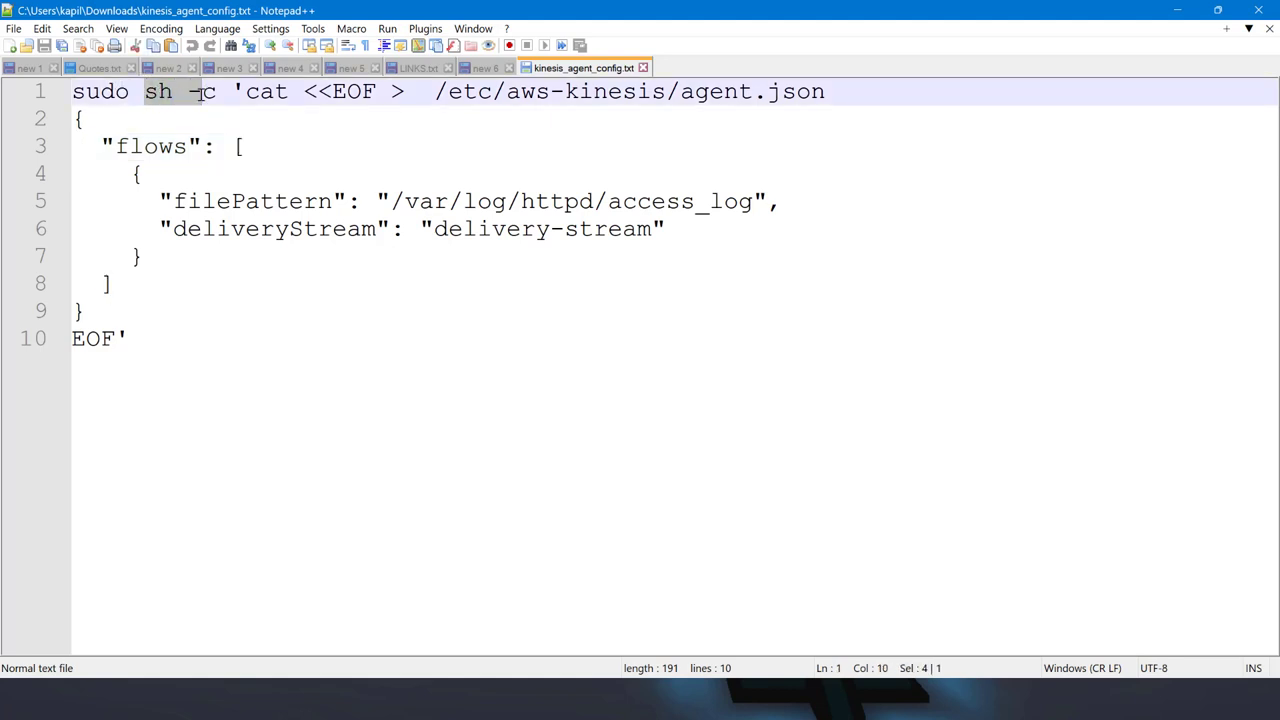
pyautogui.click(158, 92)
pyautogui.moveTo(234, 92); pyautogui.dragTo(209, 92)
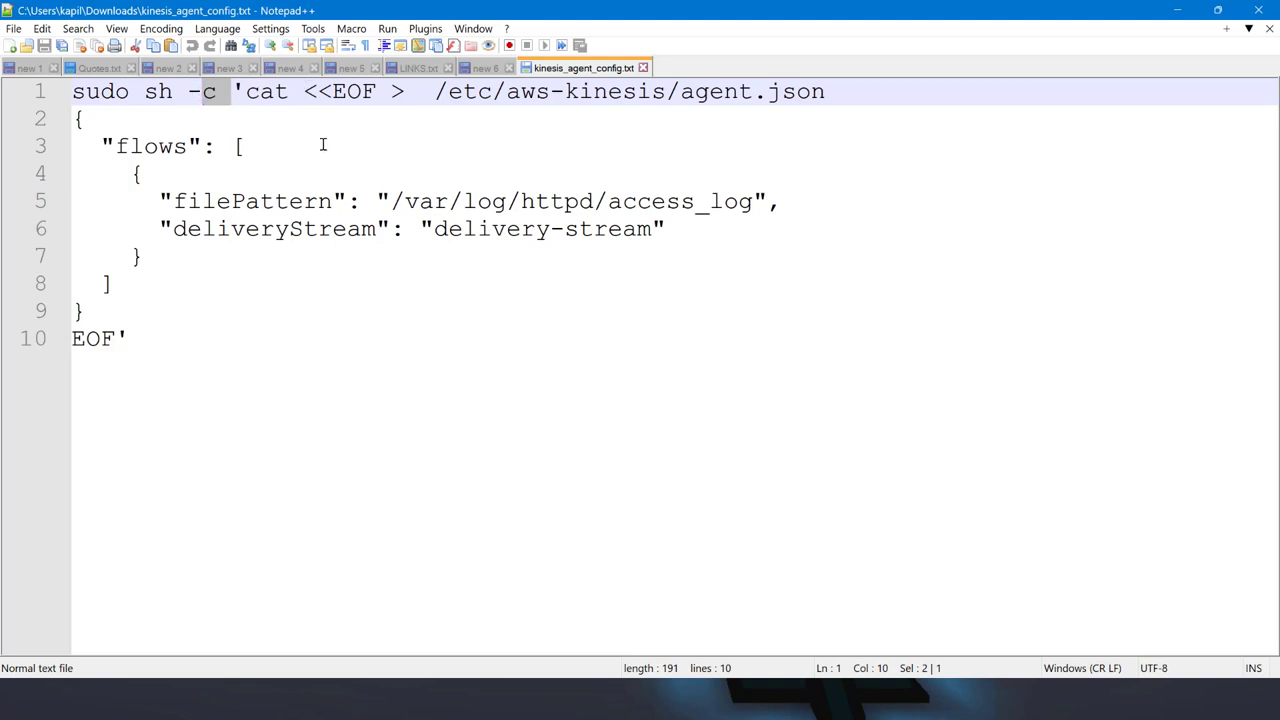
pyautogui.click(246, 91)
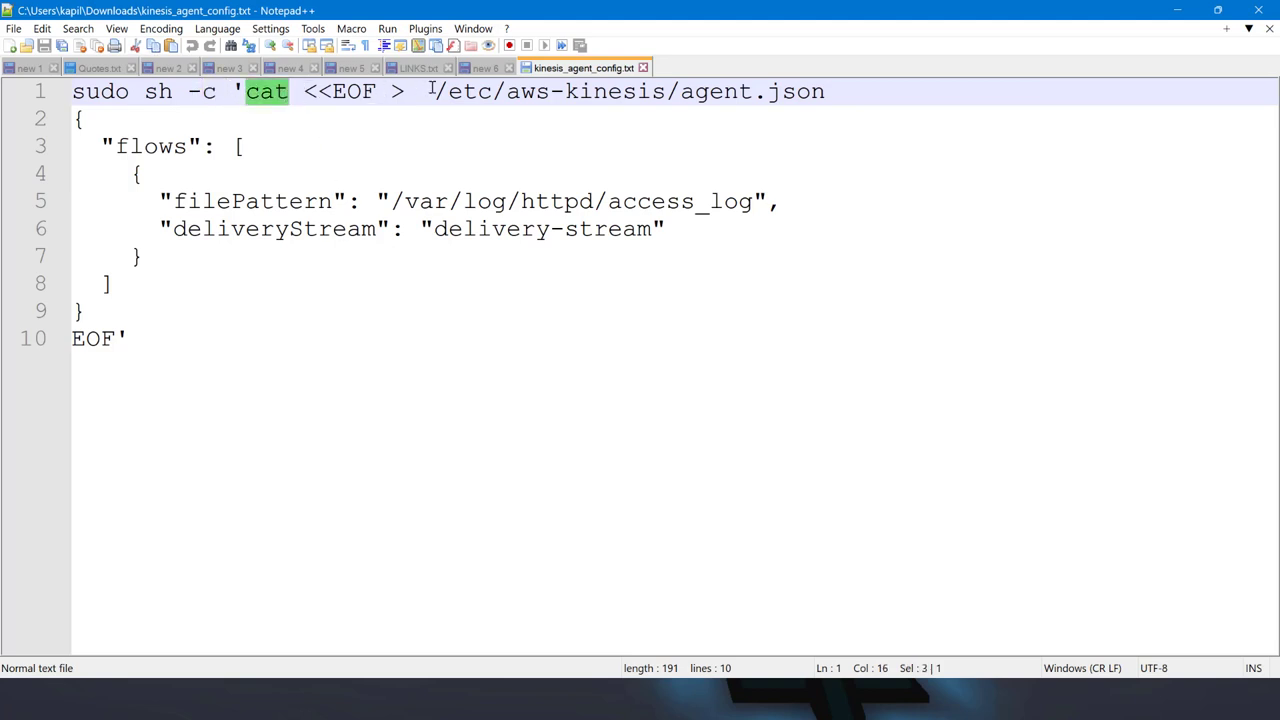
pyautogui.moveTo(434, 91); pyautogui.dragTo(854, 97)
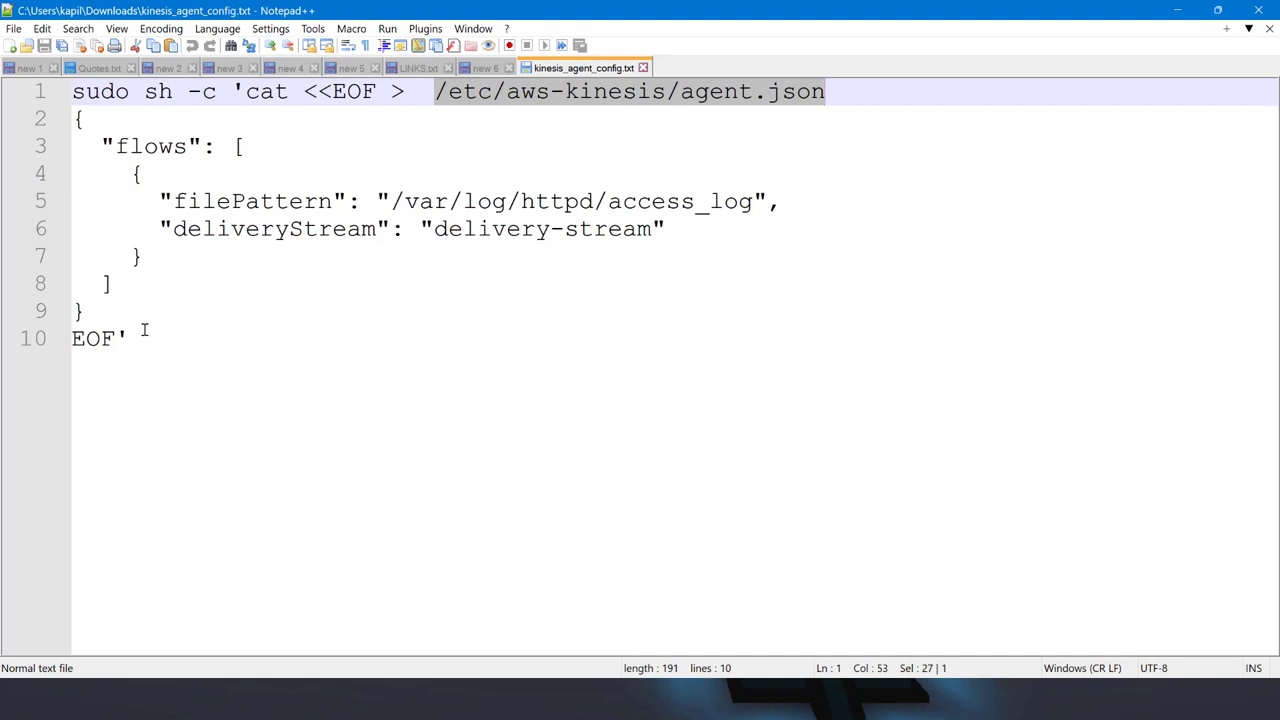
pyautogui.moveTo(118, 310); pyautogui.dragTo(5, 110)
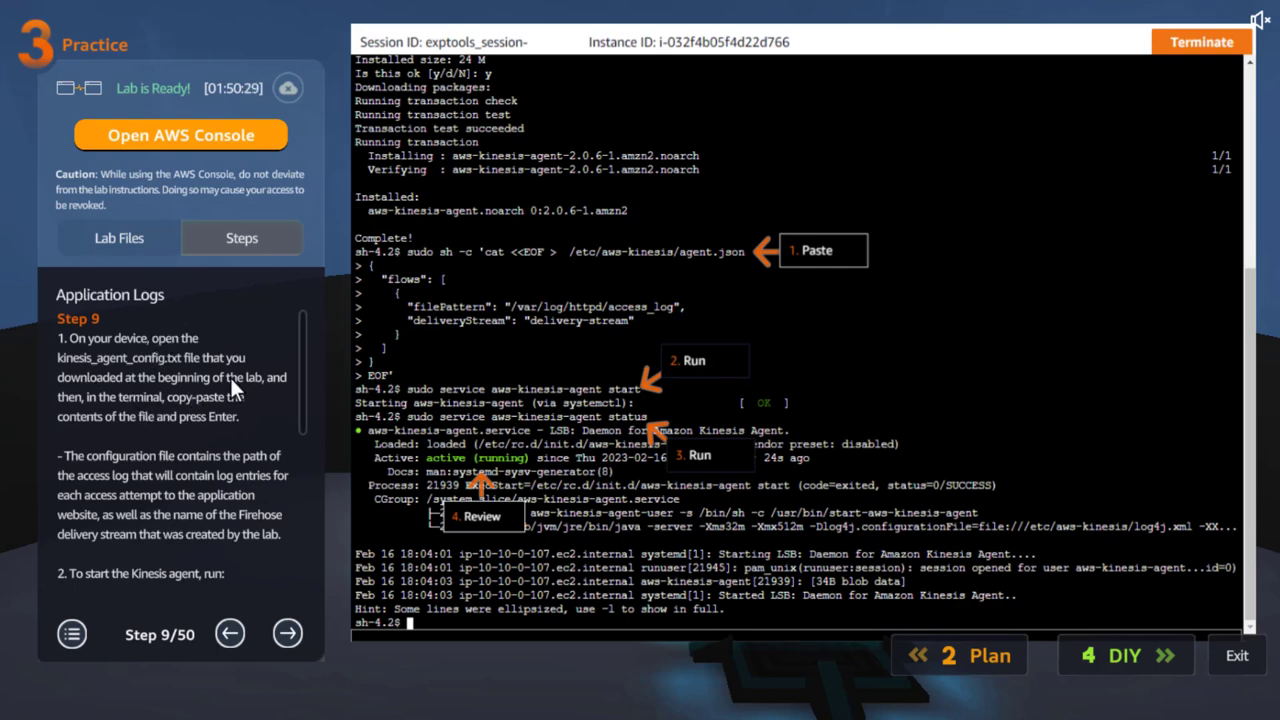
# Step: Return to the lab page and read step 9's explanation of the configuration file and the agent start command
pyautogui.scroll(-3, 306, 348)
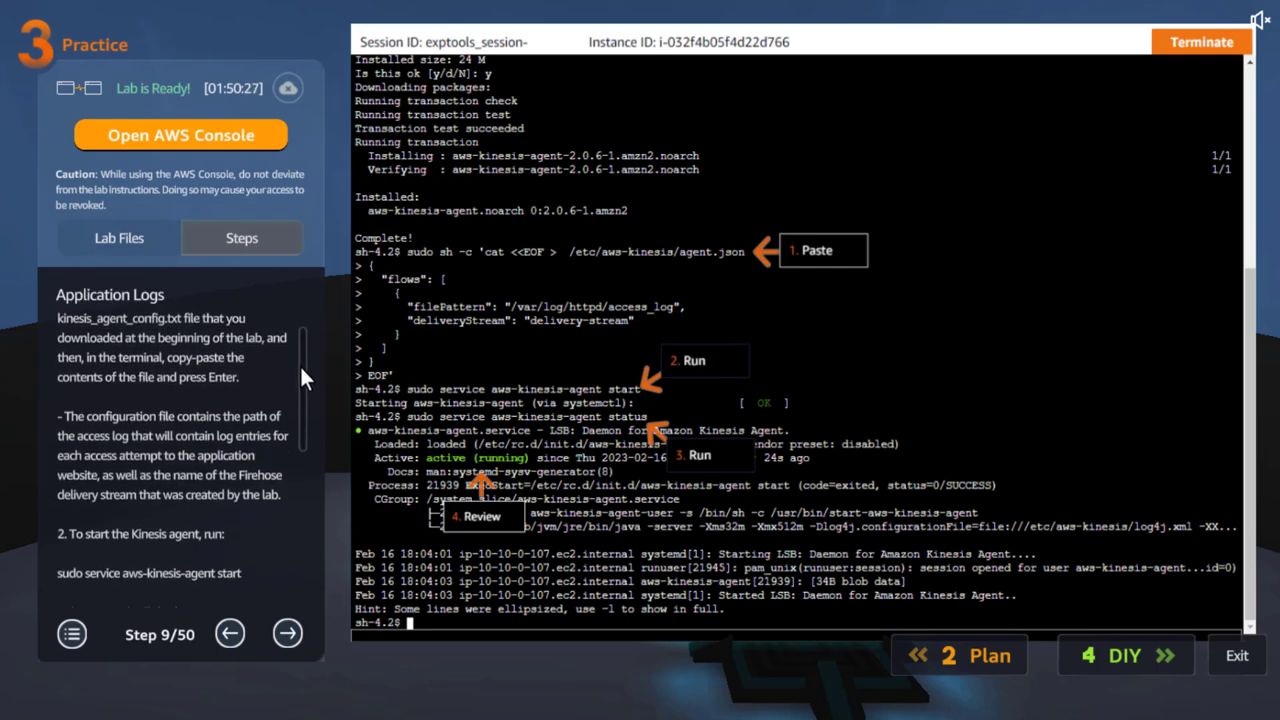
pyautogui.scroll(-2, 301, 380)
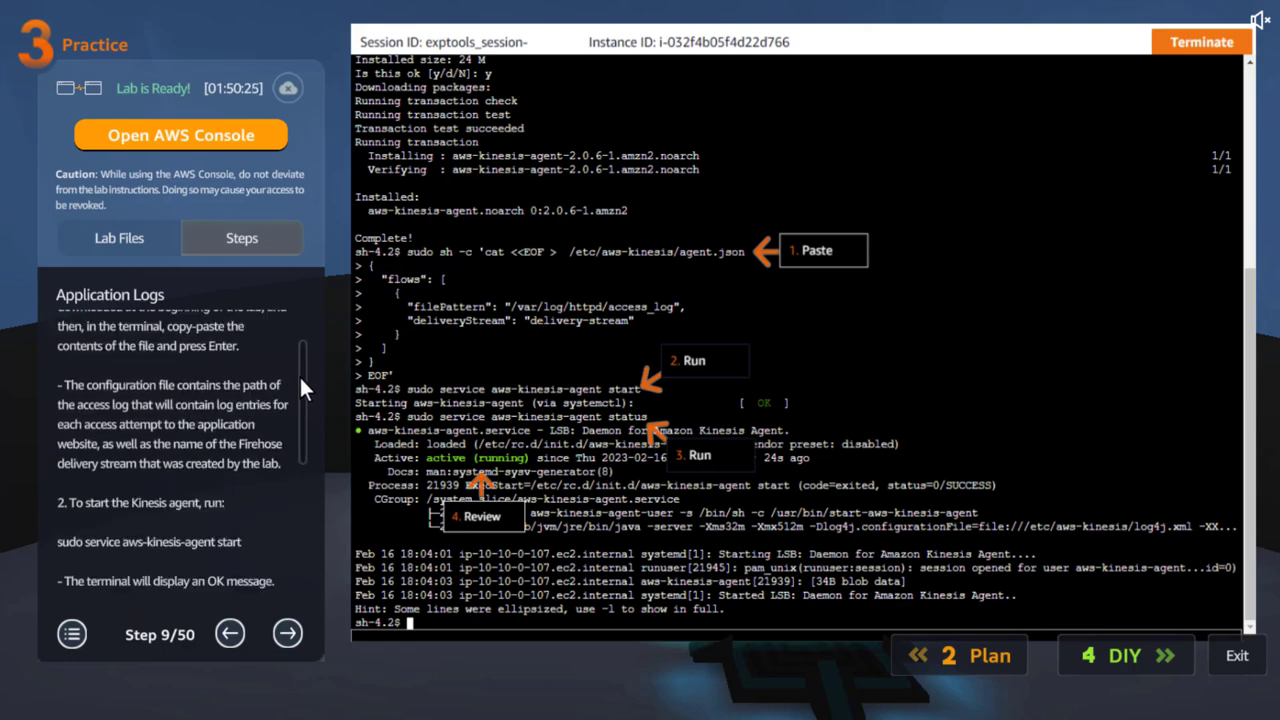
pyautogui.scroll(-1, 300, 390)
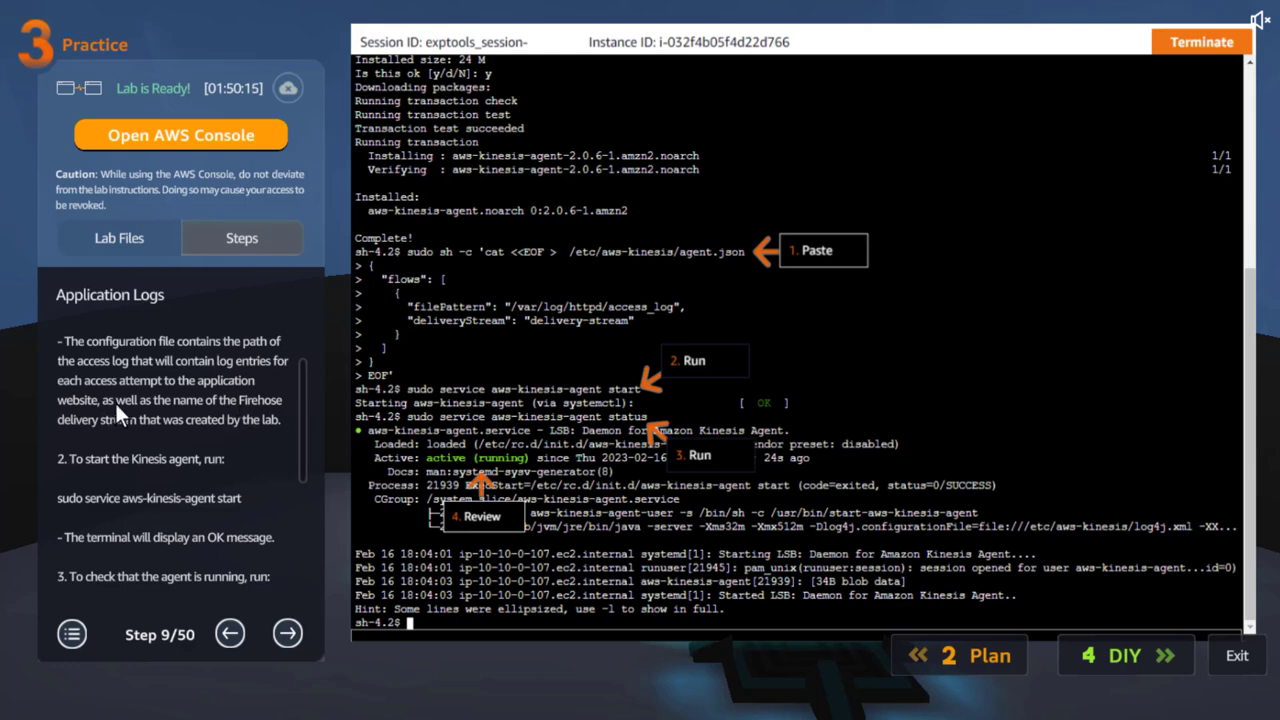
pyautogui.moveTo(298, 416); pyautogui.dragTo(295, 463)
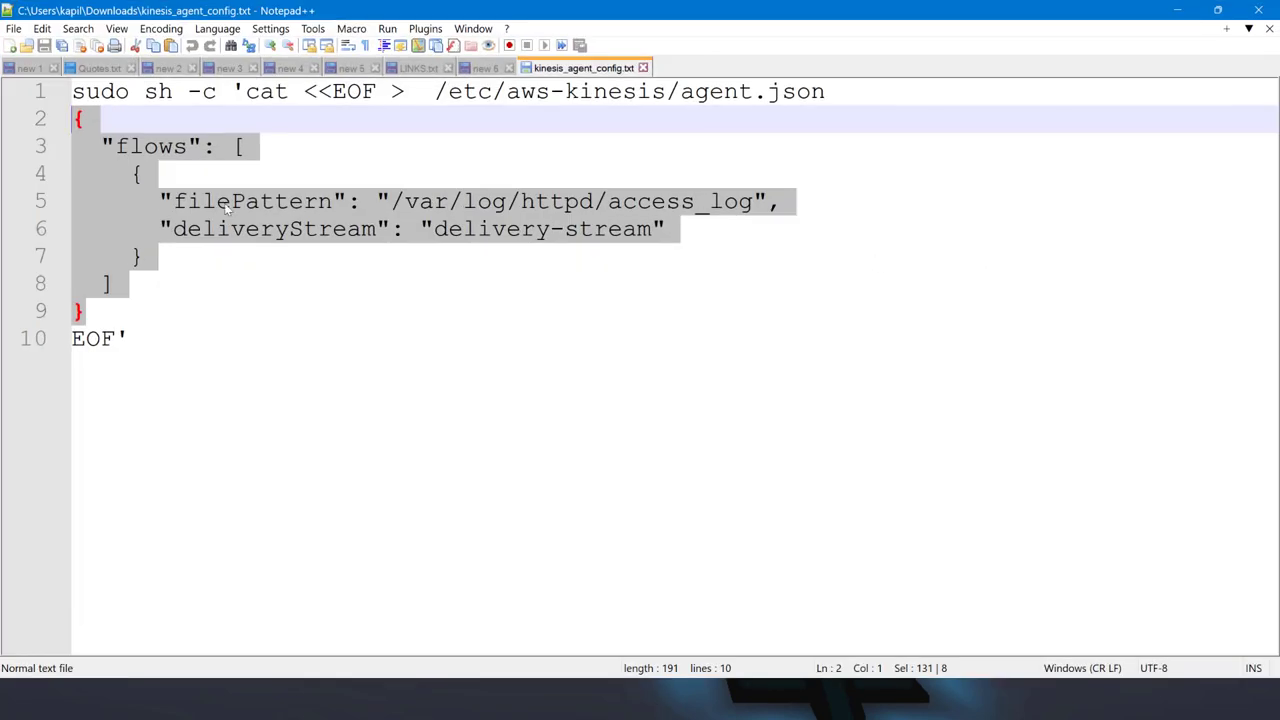
# Step: Review the access log filePattern, the flows block and the aws-kinesis path in kinesis_agent_config.txt, and minimize Notepad++
pyautogui.click(467, 254)
pyautogui.moveTo(722, 202); pyautogui.dragTo(362, 202)
pyautogui.moveTo(136, 315); pyautogui.dragTo(72, 118)
pyautogui.doubleClick(612, 100)
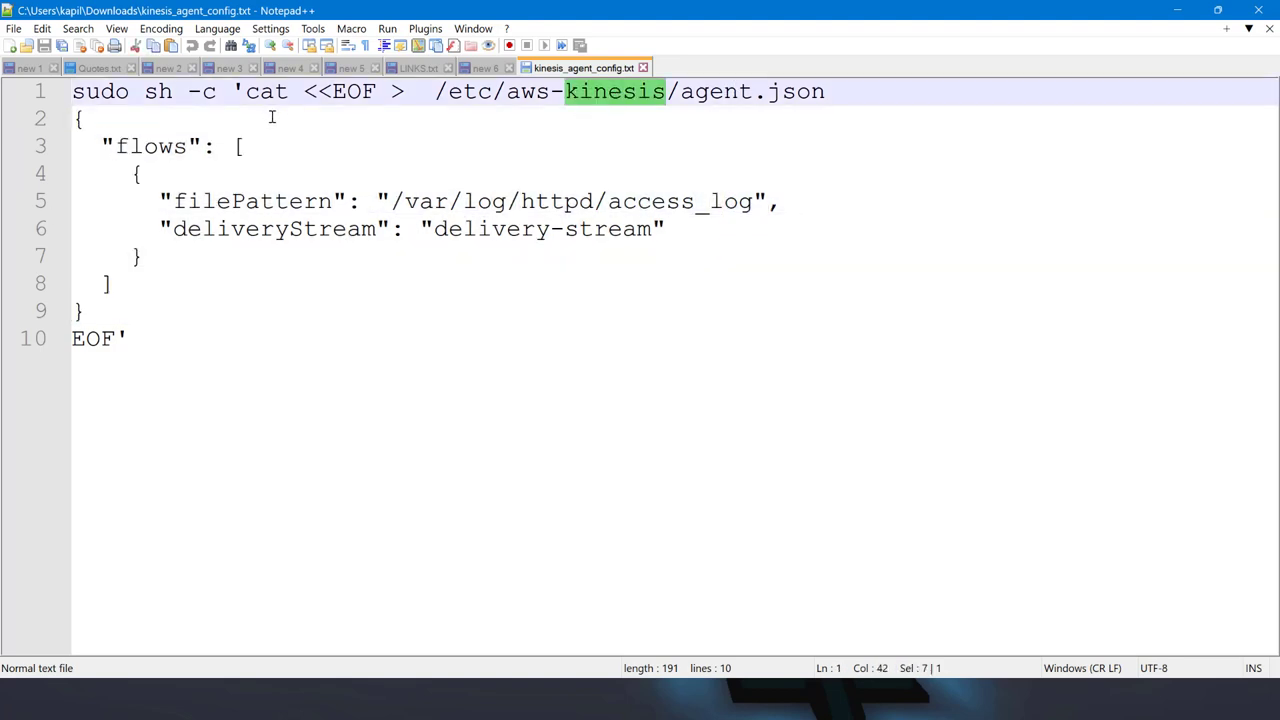
pyautogui.click(1179, 15)
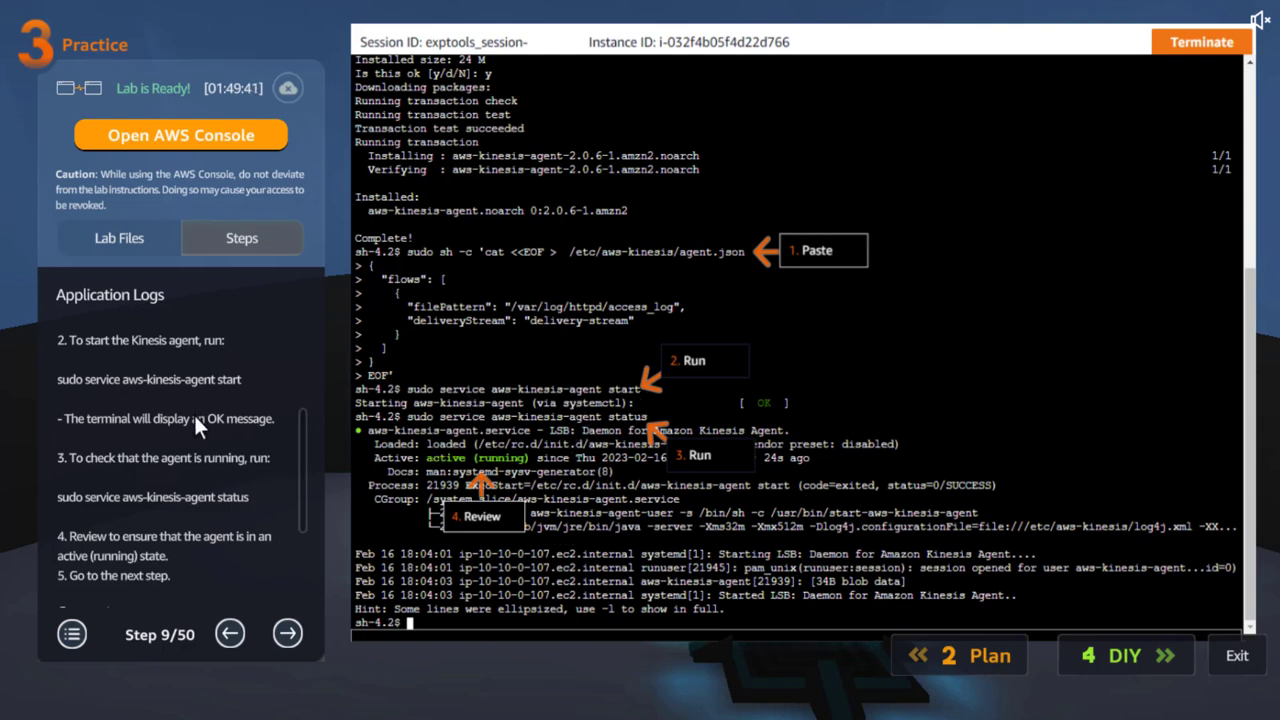
# Step: Review step 9's commands to start aws-kinesis-agent and check its status, and the concept text on its configuration settings
pyautogui.tripleClick(122, 385)
pyautogui.moveTo(122, 385); pyautogui.dragTo(68, 382)
pyautogui.click(215, 385)
pyautogui.moveTo(215, 385); pyautogui.dragTo(48, 384)
pyautogui.click(179, 398)
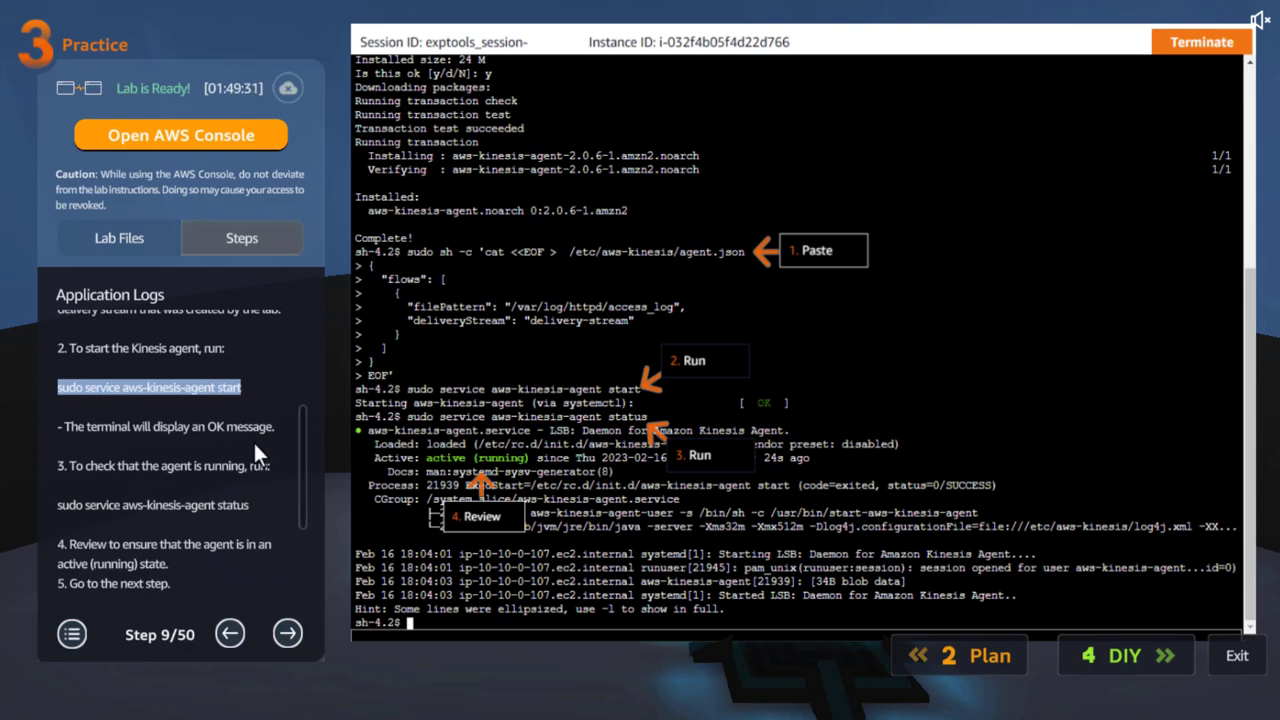
pyautogui.click(250, 514)
pyautogui.moveTo(302, 456); pyautogui.dragTo(312, 532)
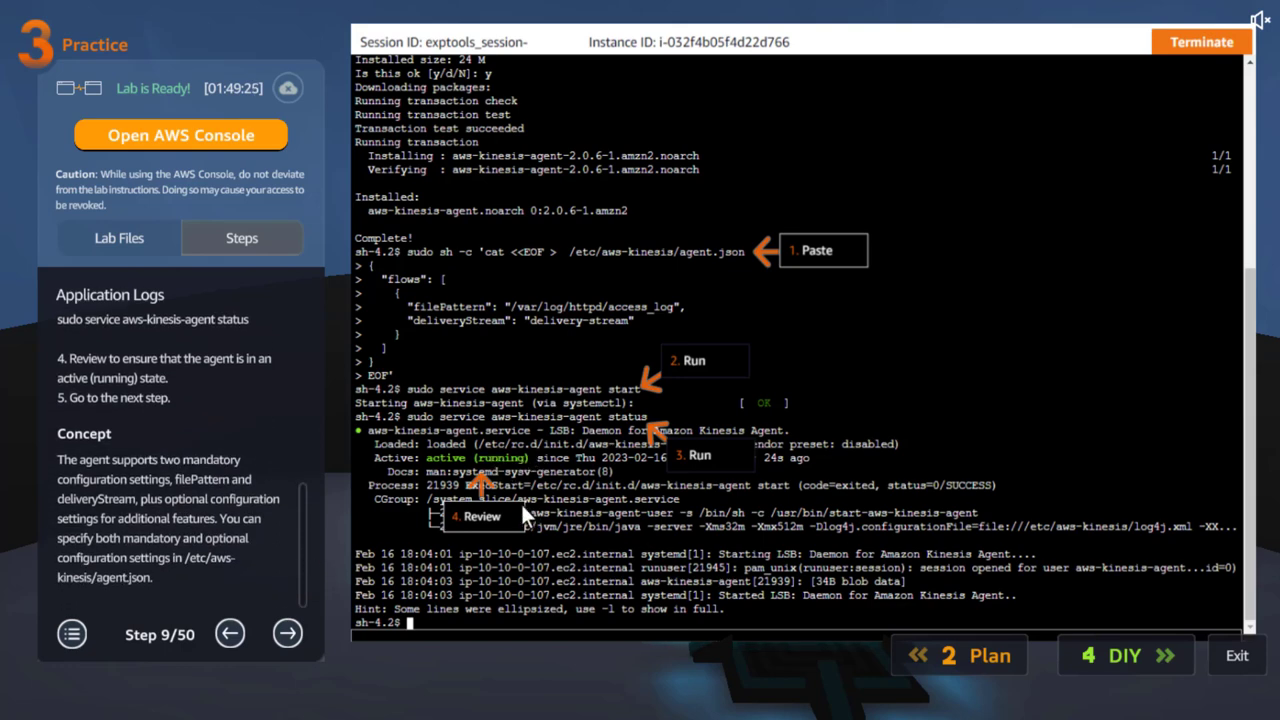
# Step: Review steps 10 to 12 on following /var/log/httpd/access_log with tail -f, generating website traffic and checking the resulting log entries
pyautogui.click(289, 632)
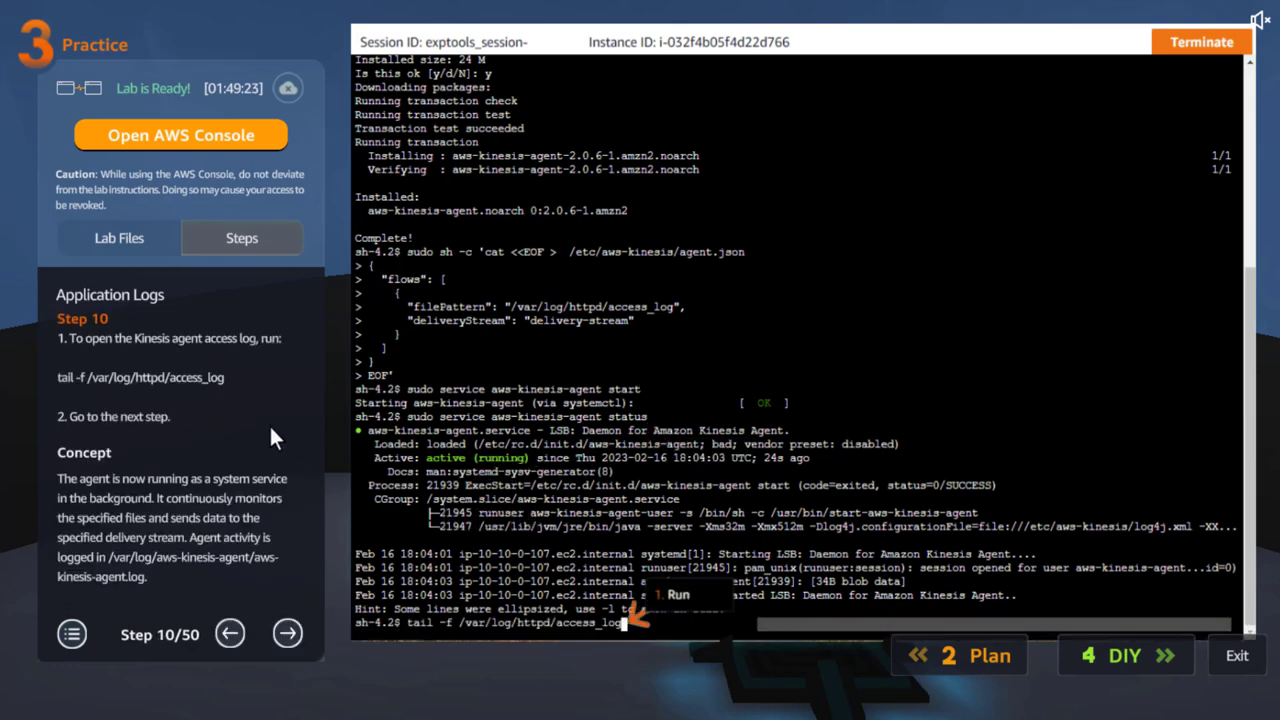
pyautogui.moveTo(219, 378); pyautogui.dragTo(54, 371)
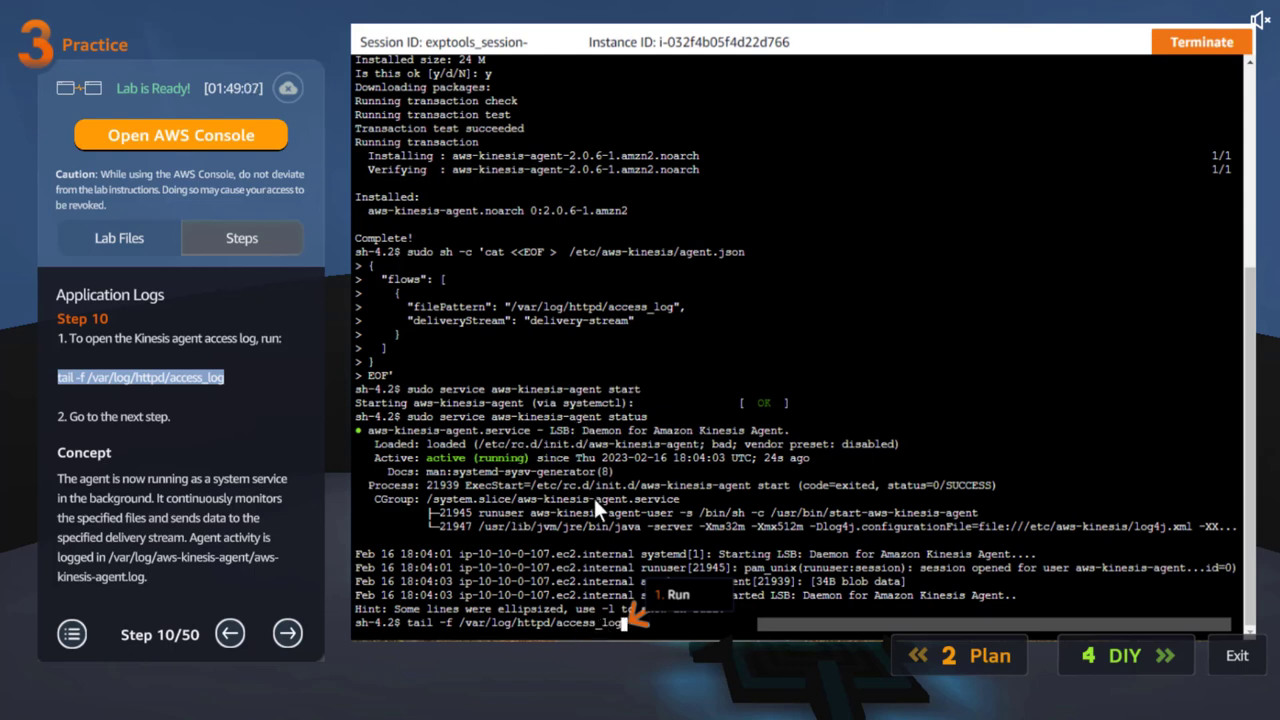
pyautogui.click(207, 433)
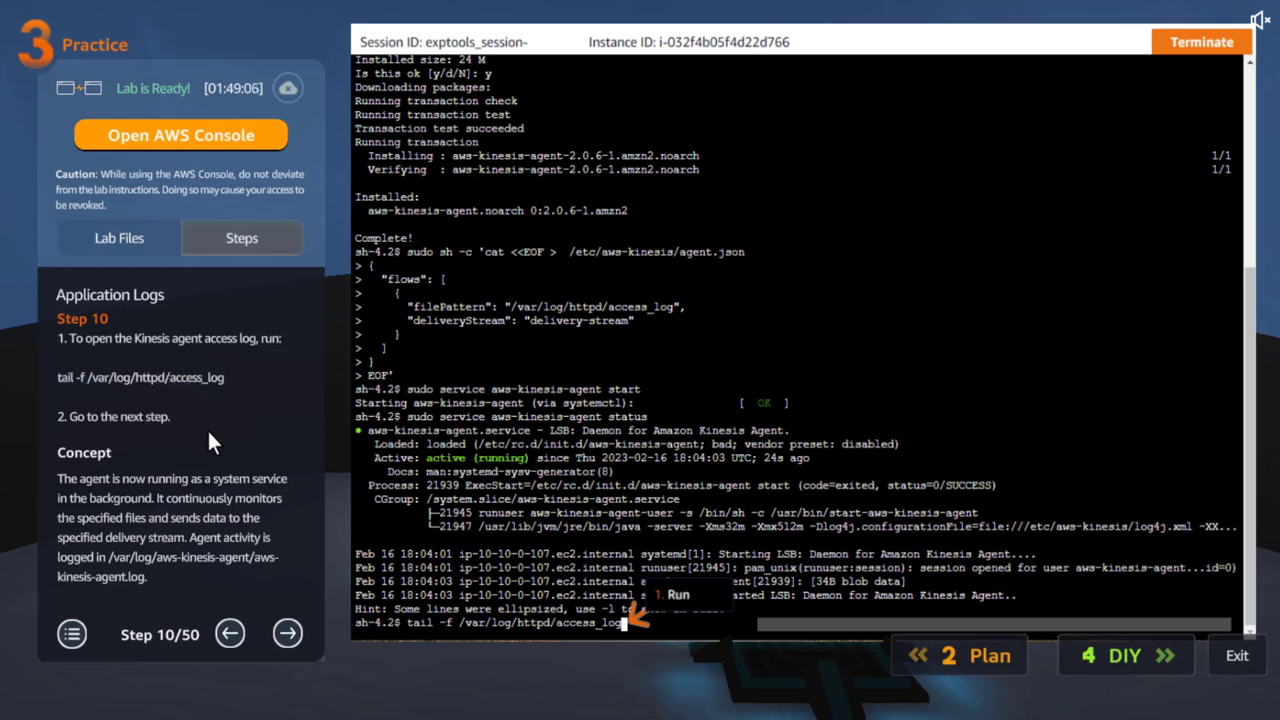
pyautogui.click(286, 632)
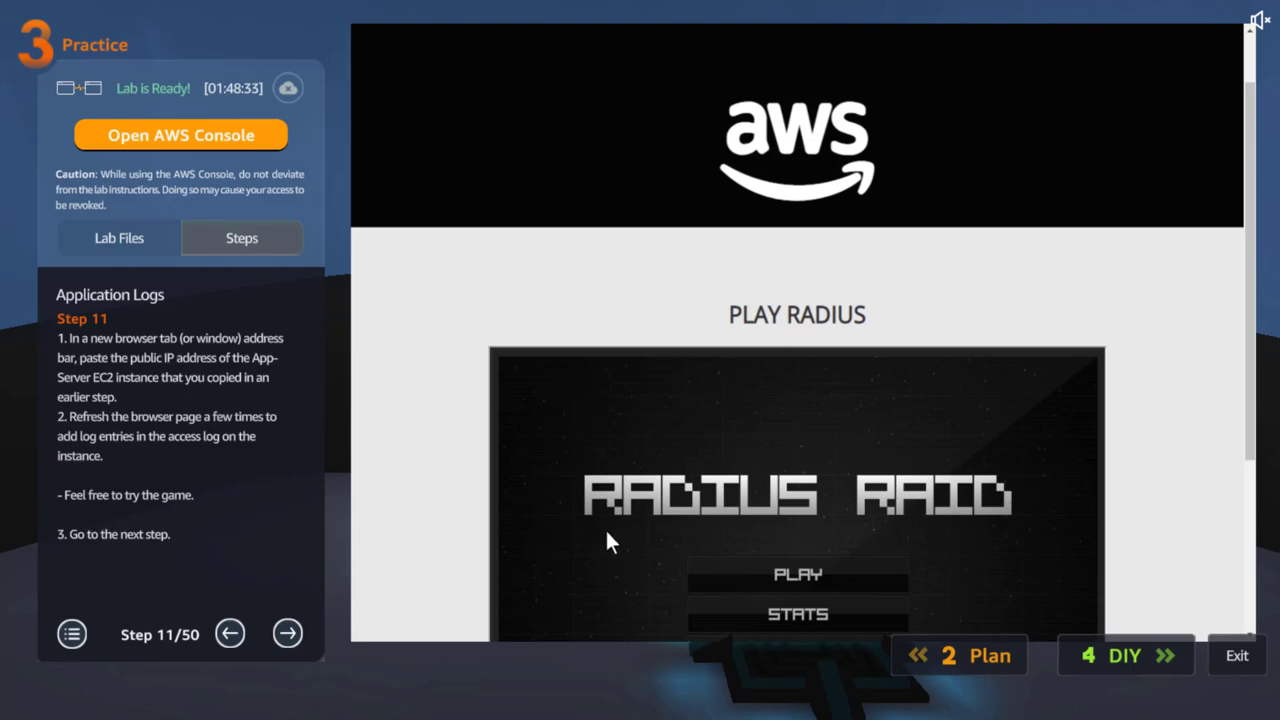
pyautogui.click(287, 633)
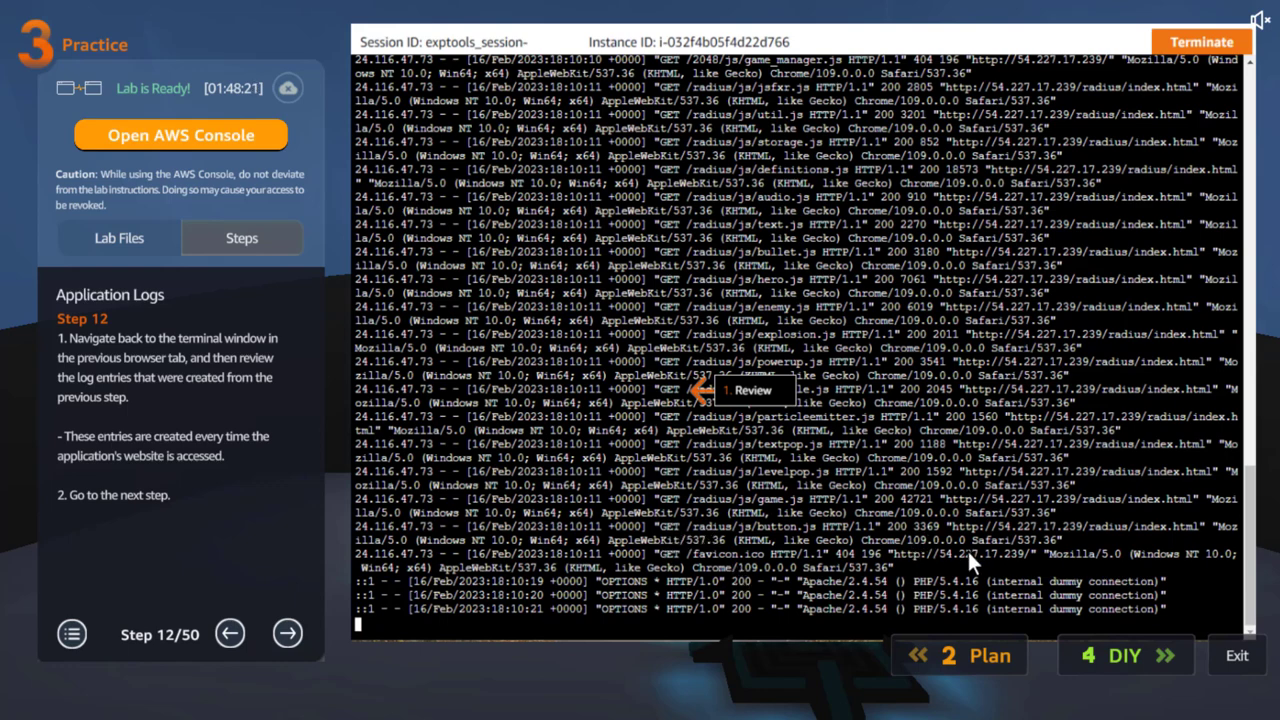
# Step: Read steps 13 to 16 on finding the S3 bucket that starts with log-bucket- and opening its logs/ folder
pyautogui.click(287, 634)
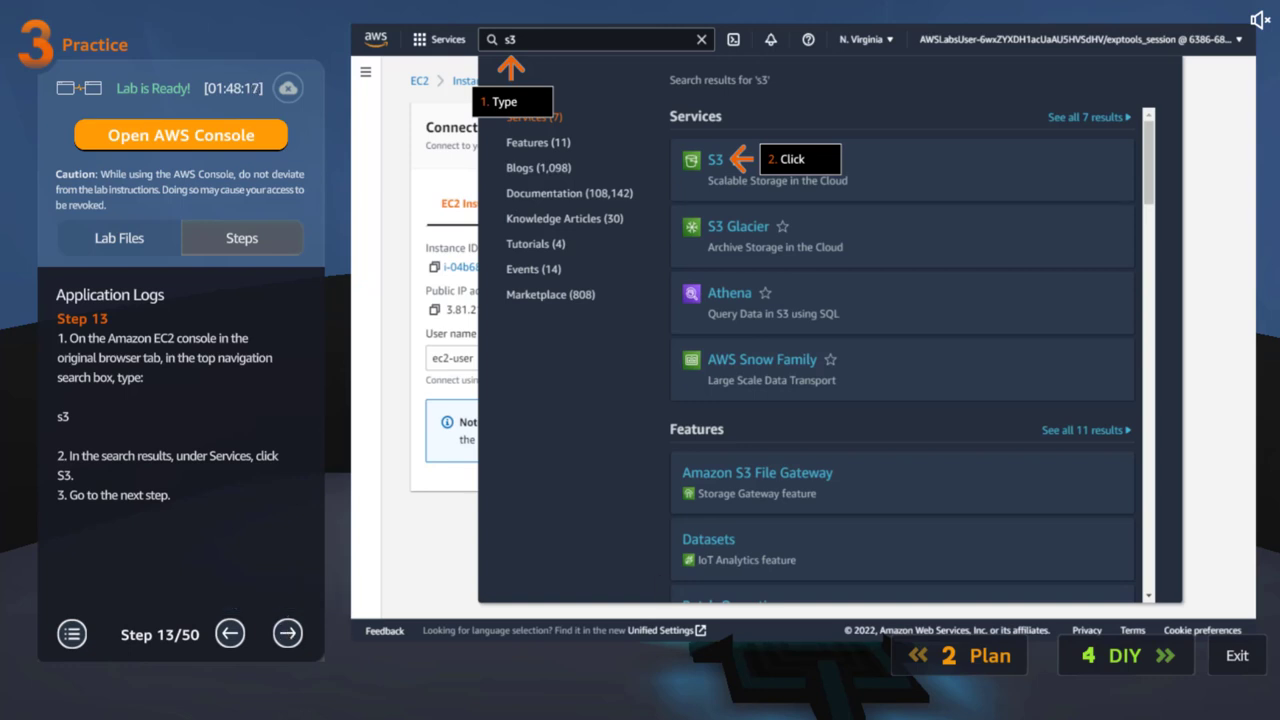
pyautogui.click(294, 630)
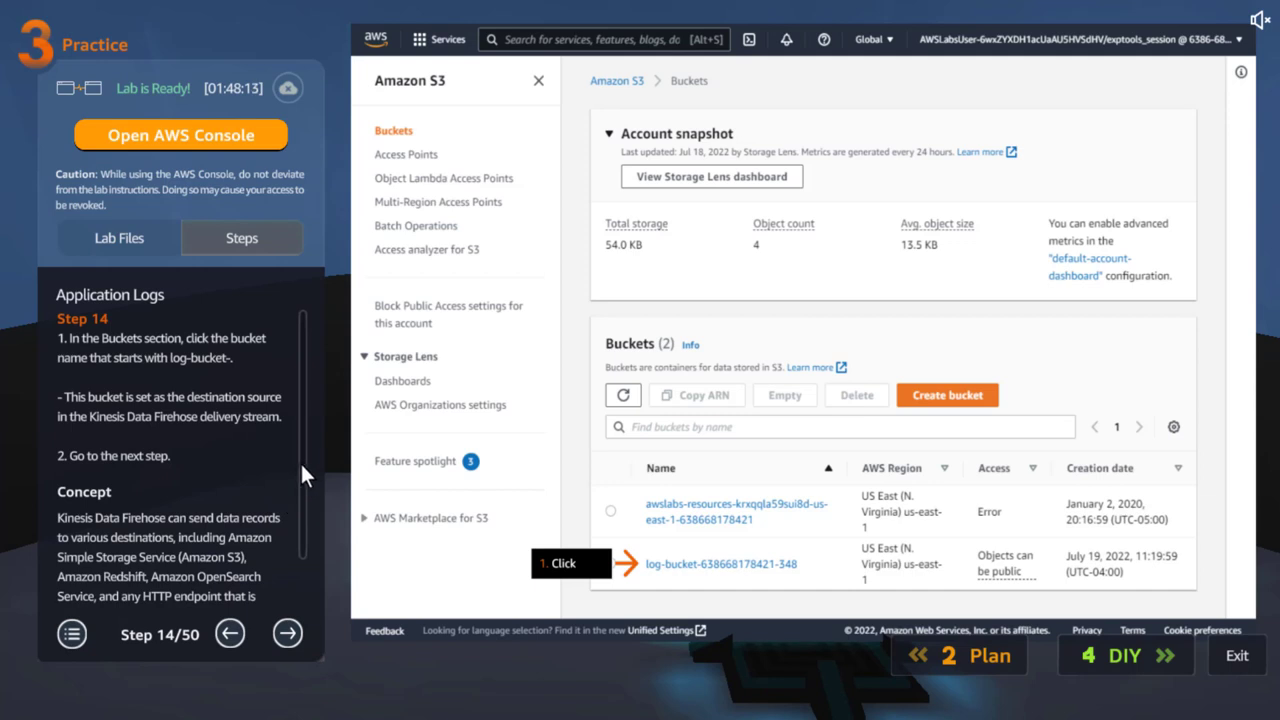
pyautogui.scroll(-1, 300, 461)
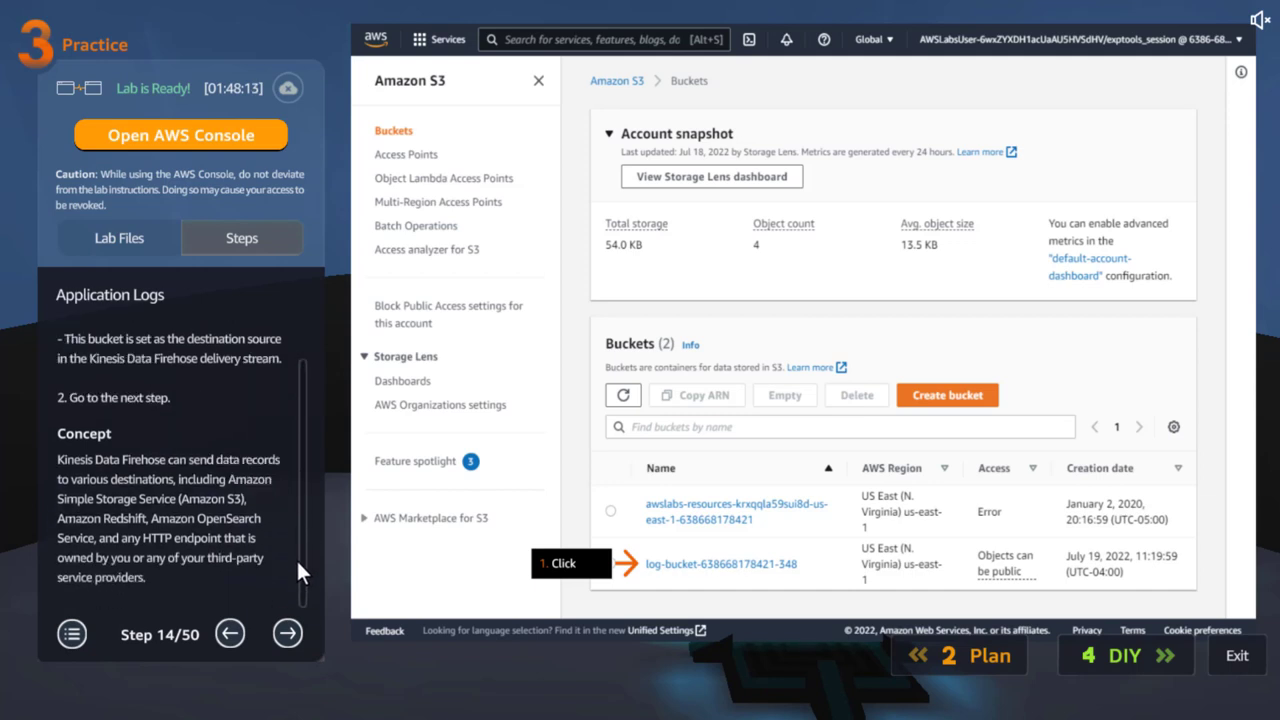
pyautogui.click(288, 632)
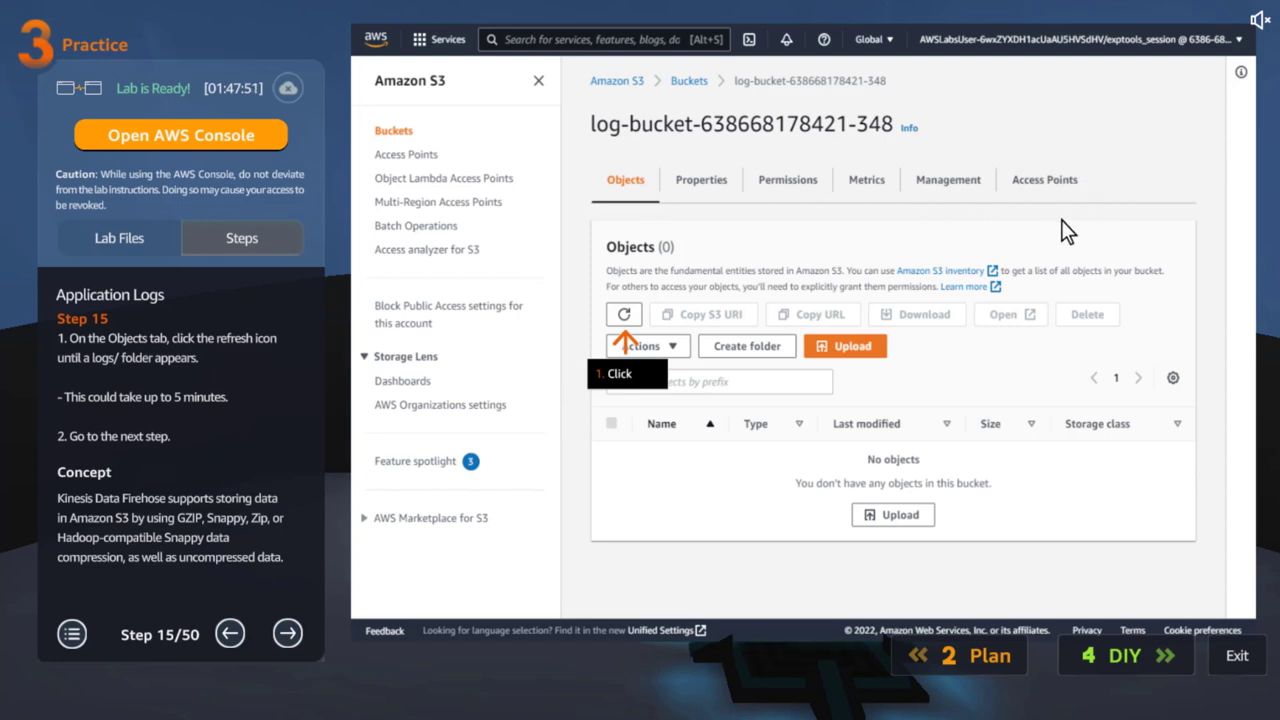
pyautogui.click(280, 635)
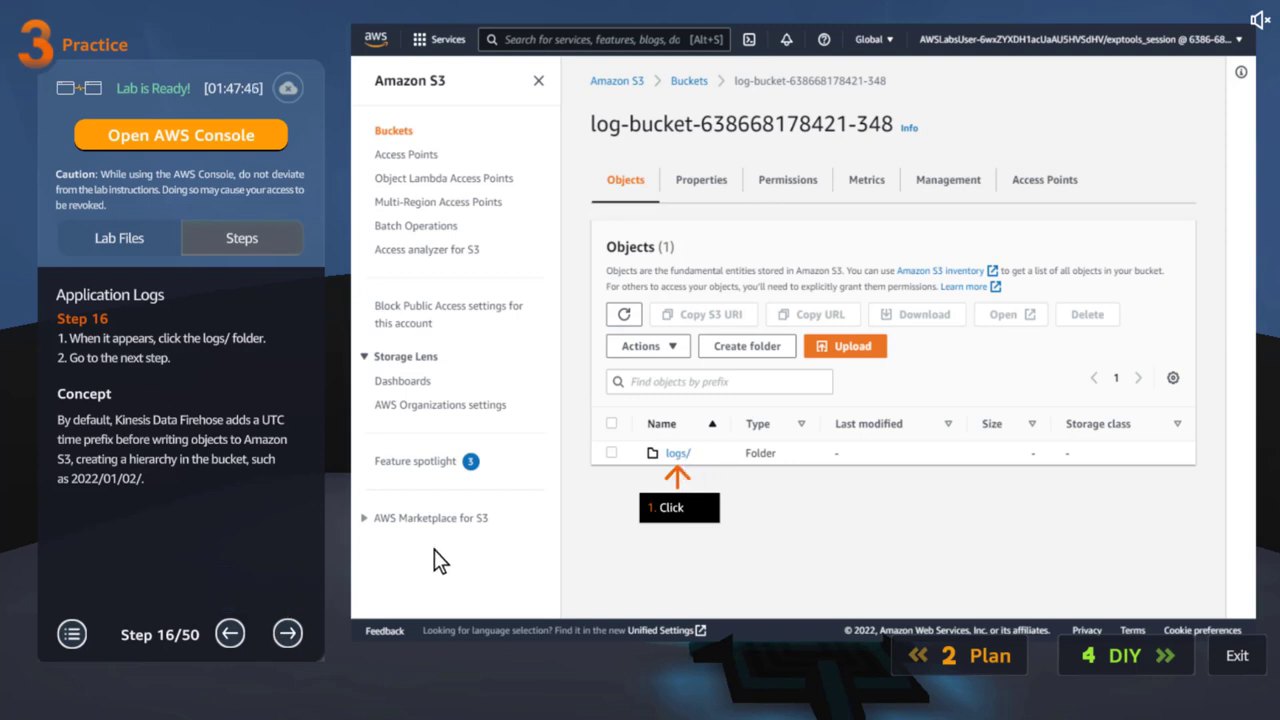
# Step: Review step 17's instructions for downloading a delivered log file and its concept text on the YYYY/MM/dd/HH prefix
pyautogui.click(287, 634)
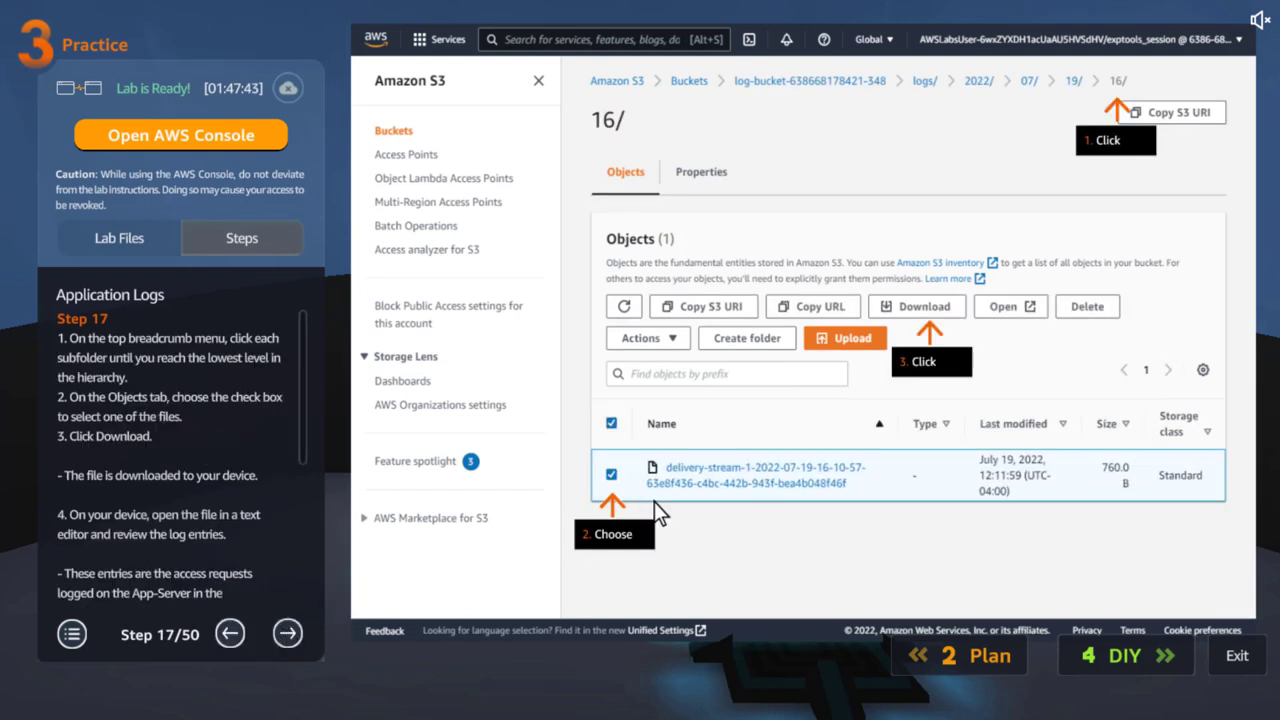
pyautogui.moveTo(303, 433); pyautogui.dragTo(304, 574)
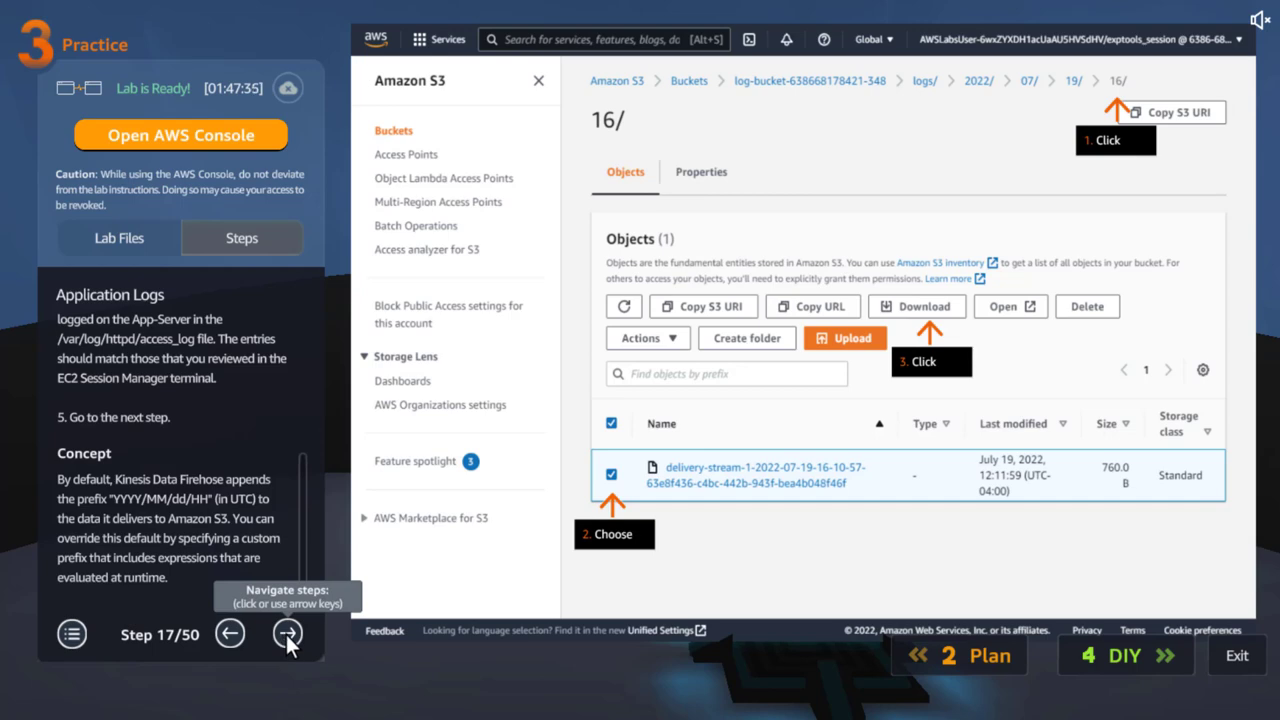
pyautogui.scroll(3, 297, 490)
pyautogui.scroll(-3, 297, 484)
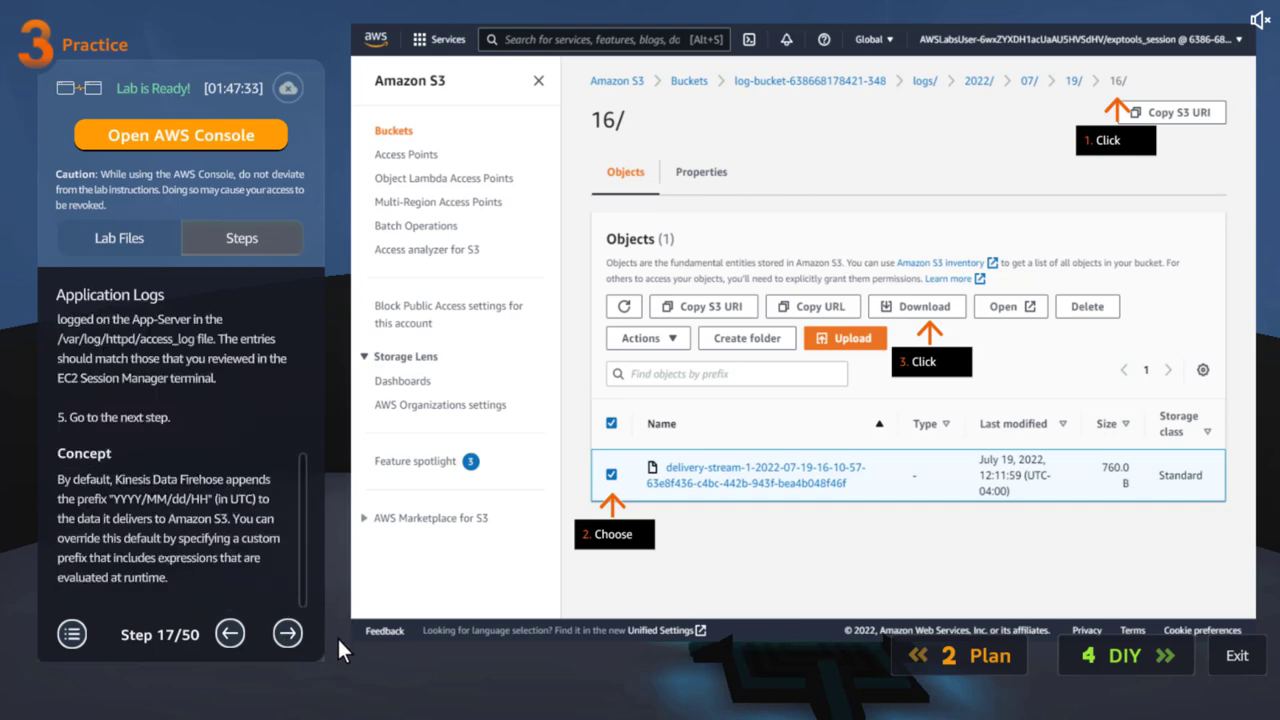
# Step: Go through steps 18 to 21 on opening AWS Glue and starting a crawler, and highlight the crawler name logcrawler
pyautogui.click(290, 634)
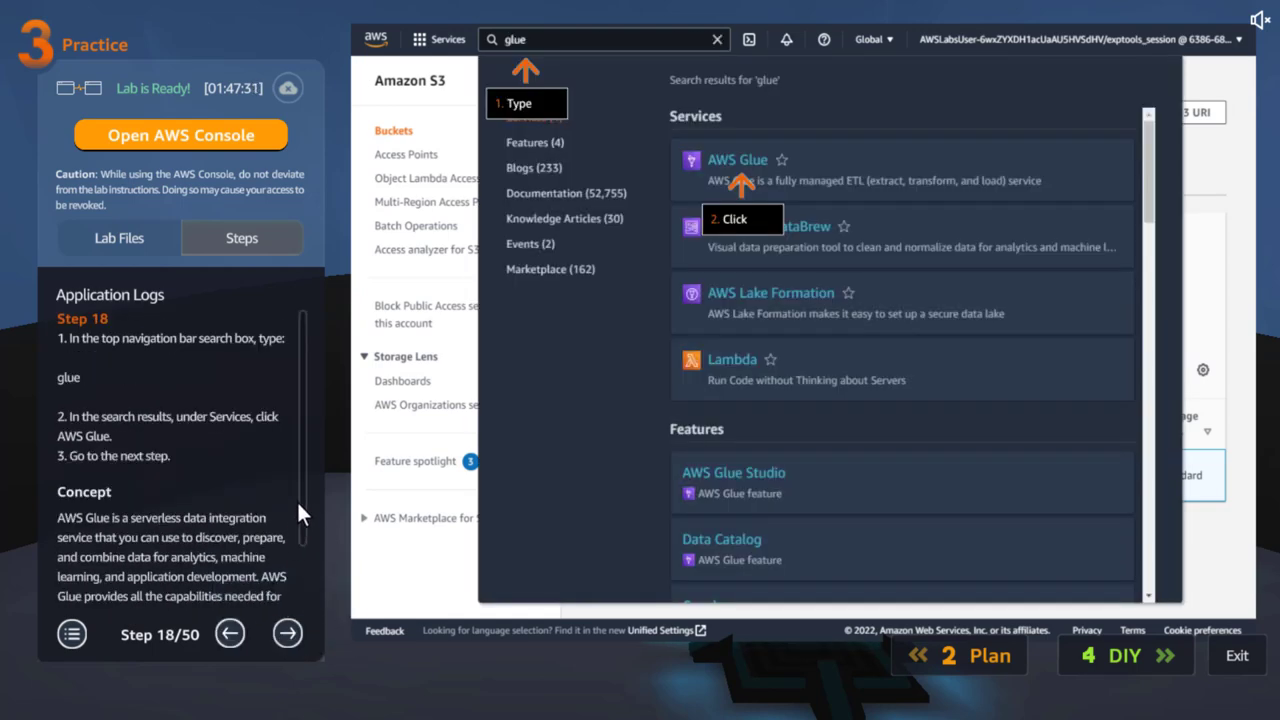
pyautogui.scroll(-3, 304, 562)
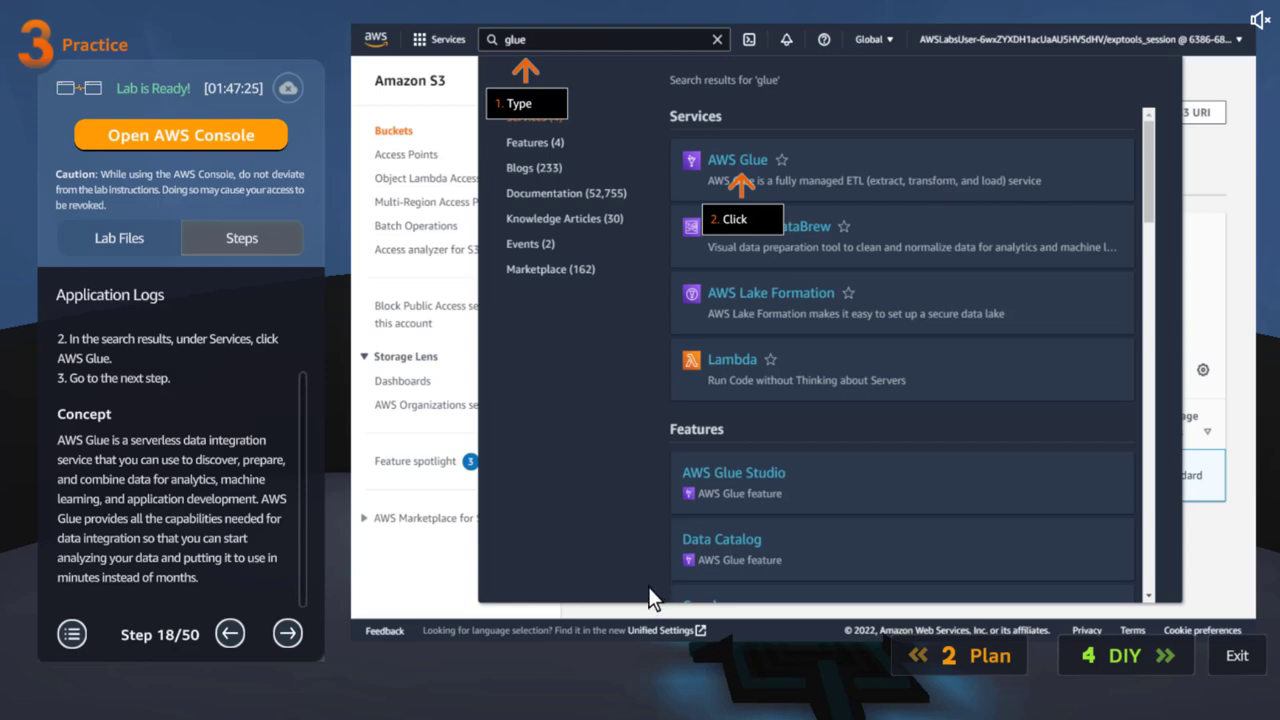
pyautogui.click(297, 632)
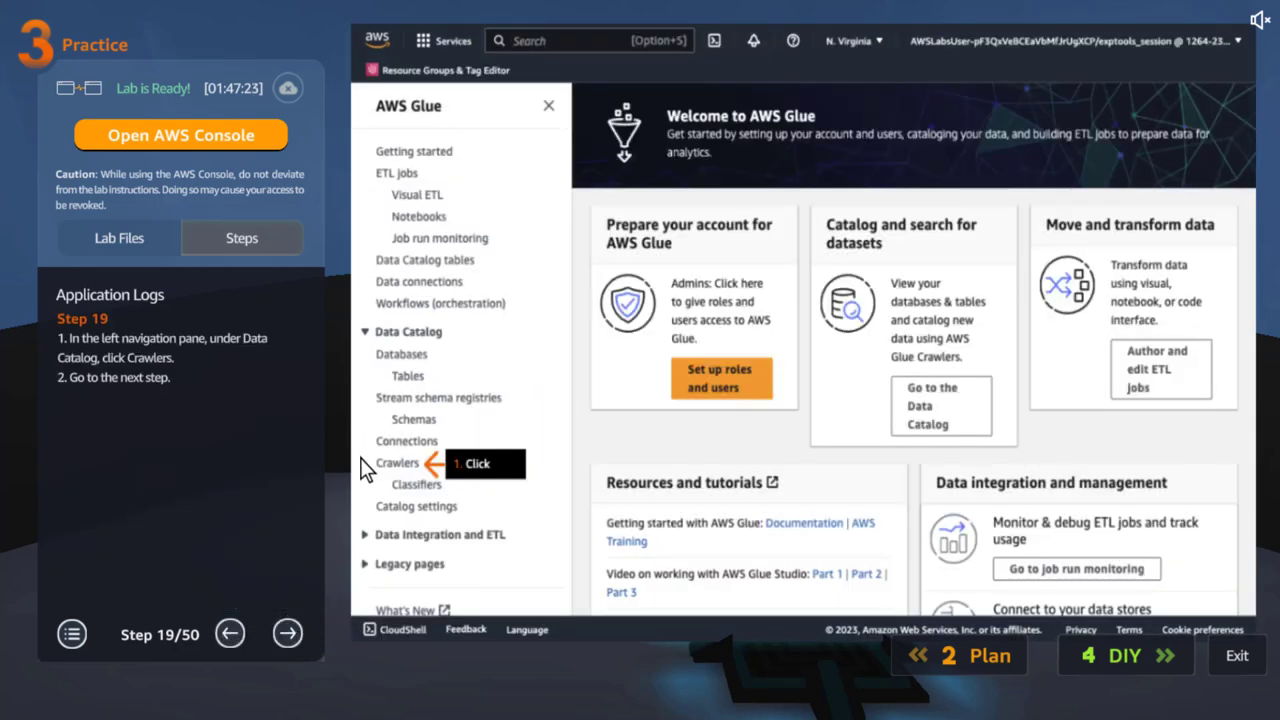
pyautogui.click(286, 634)
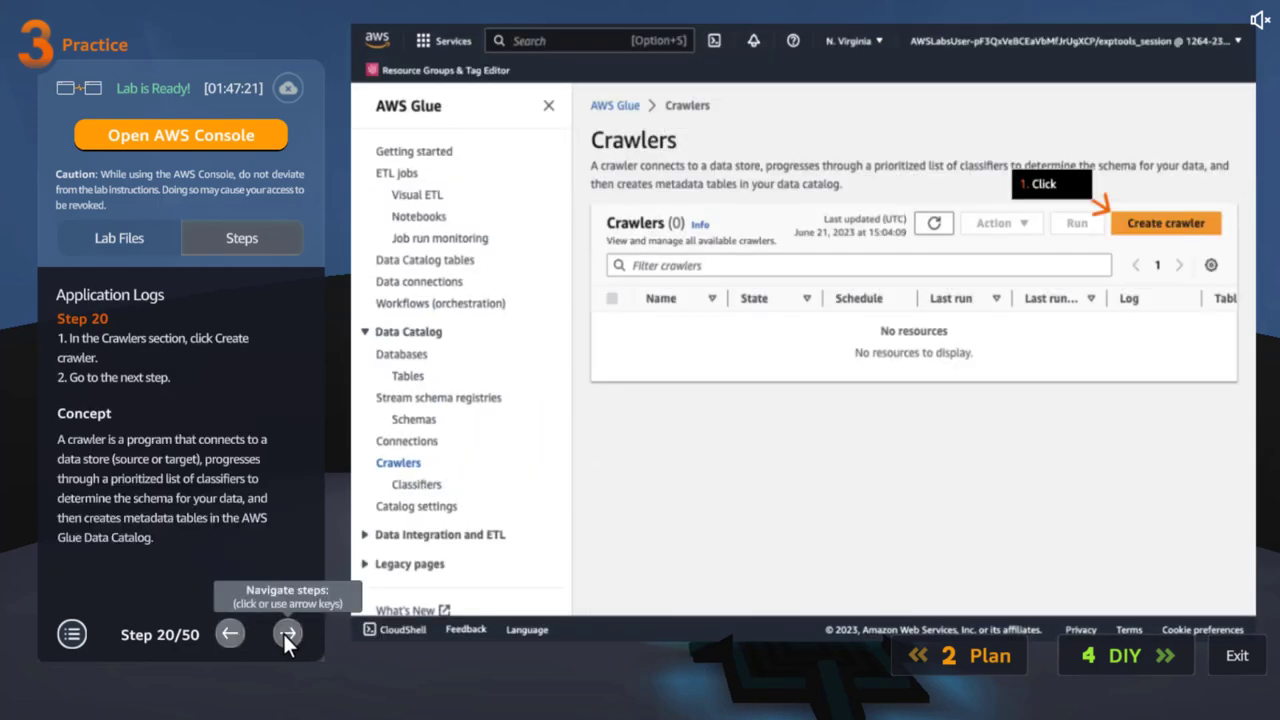
pyautogui.click(285, 634)
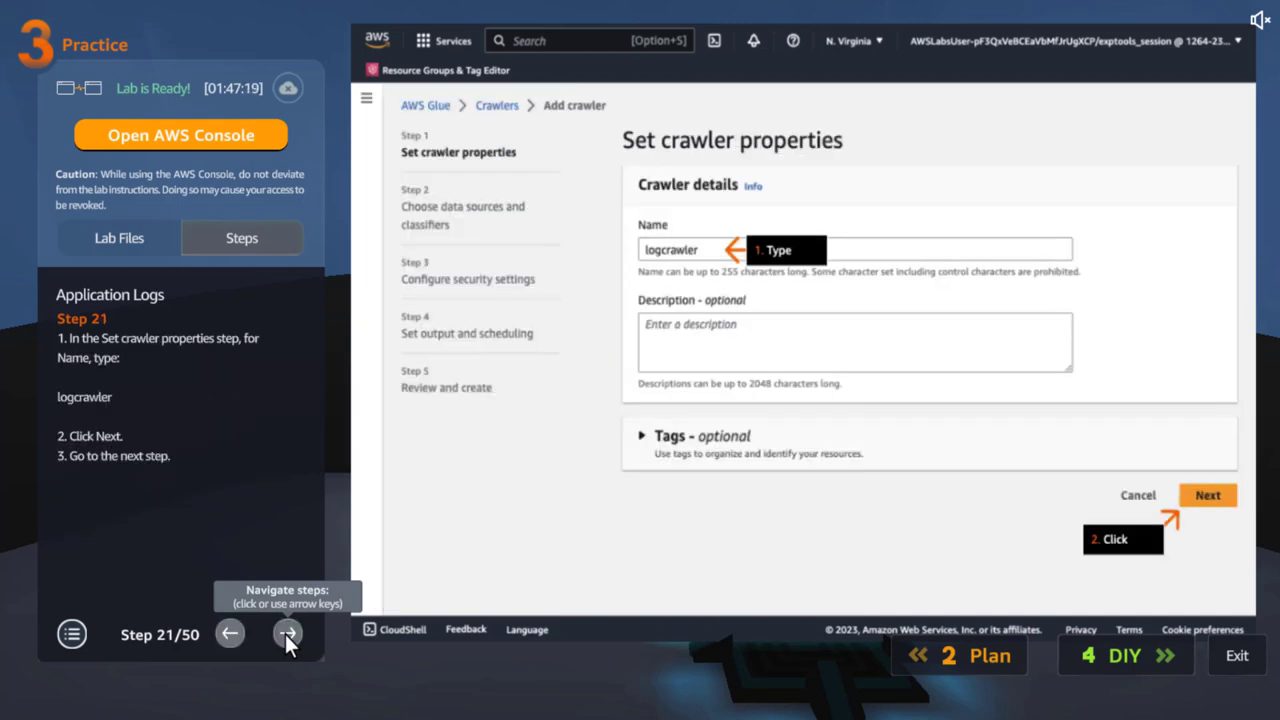
pyautogui.doubleClick(86, 399)
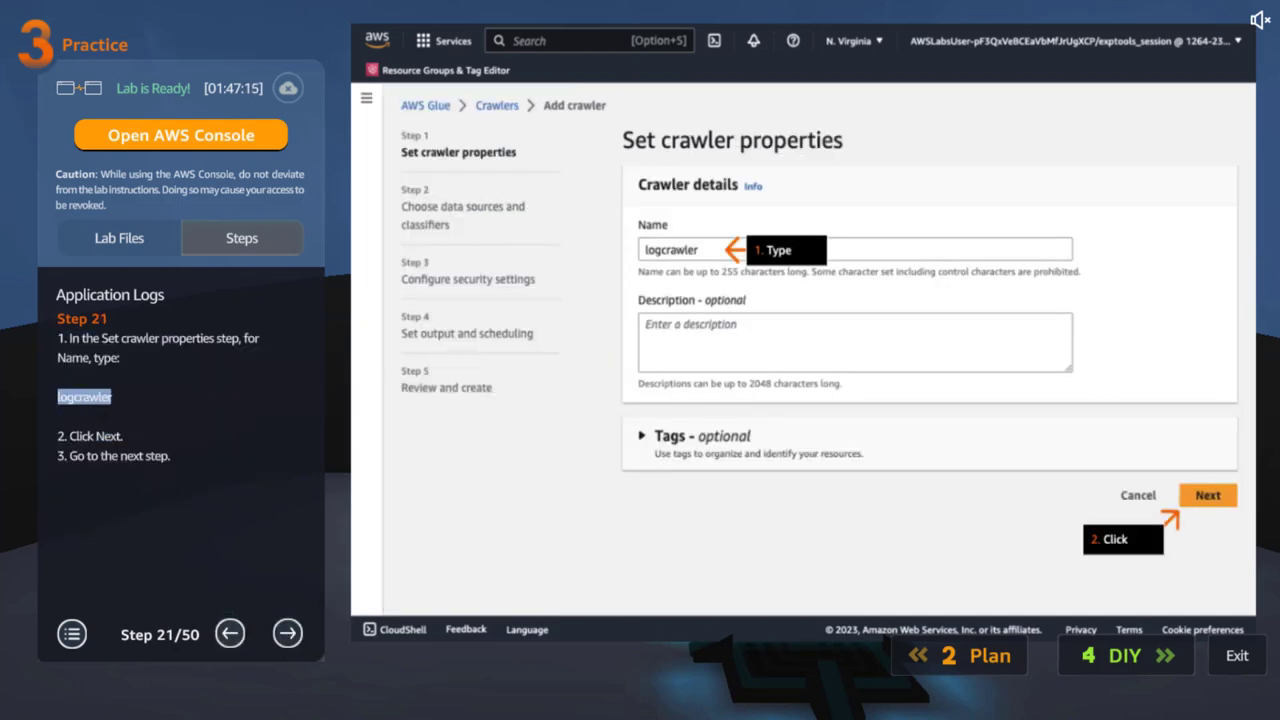
# Step: Examine steps 22 to 27 on adding the log bucket as the crawler's S3 data source and choosing the glue-service-role IAM role
pyautogui.click(288, 633)
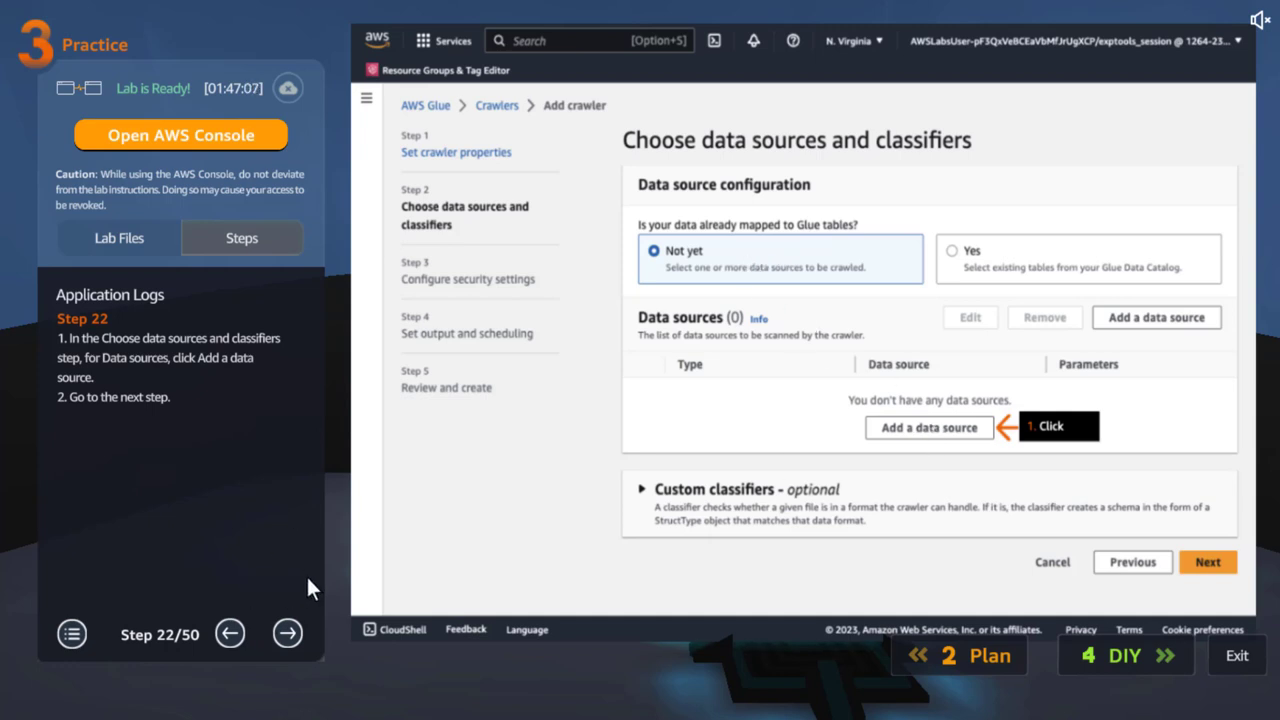
pyautogui.click(288, 632)
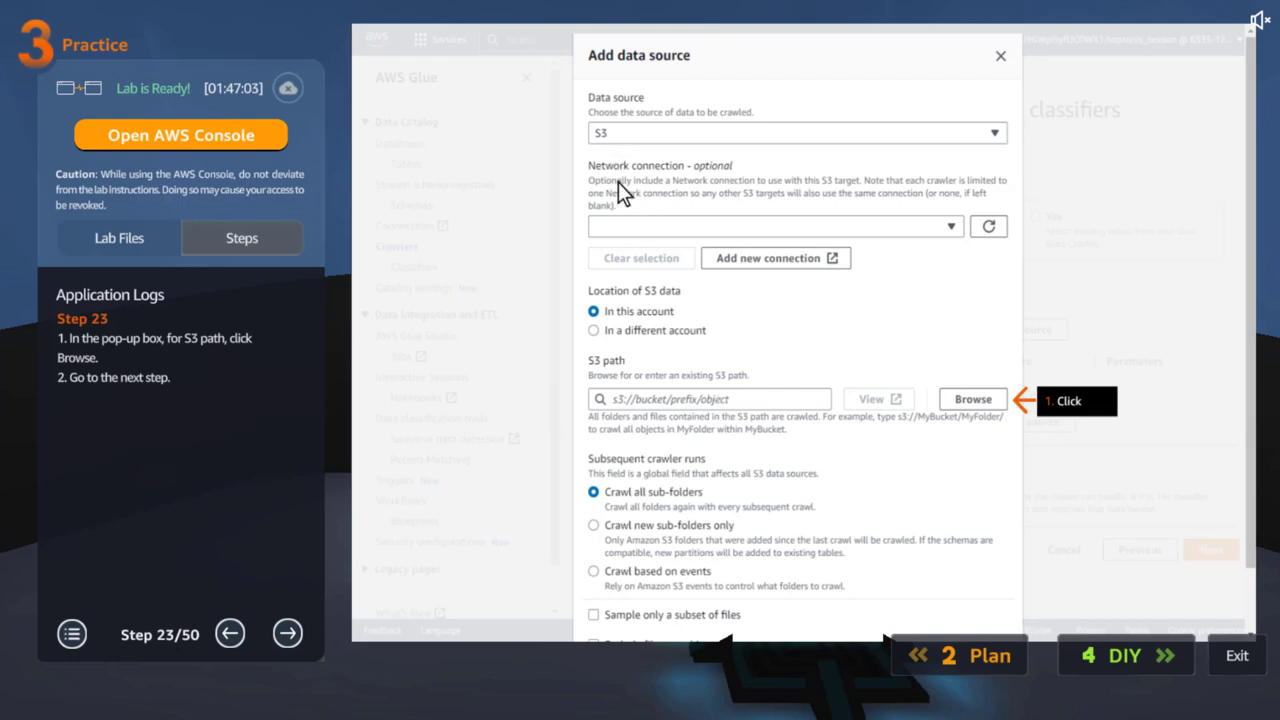
pyautogui.click(288, 632)
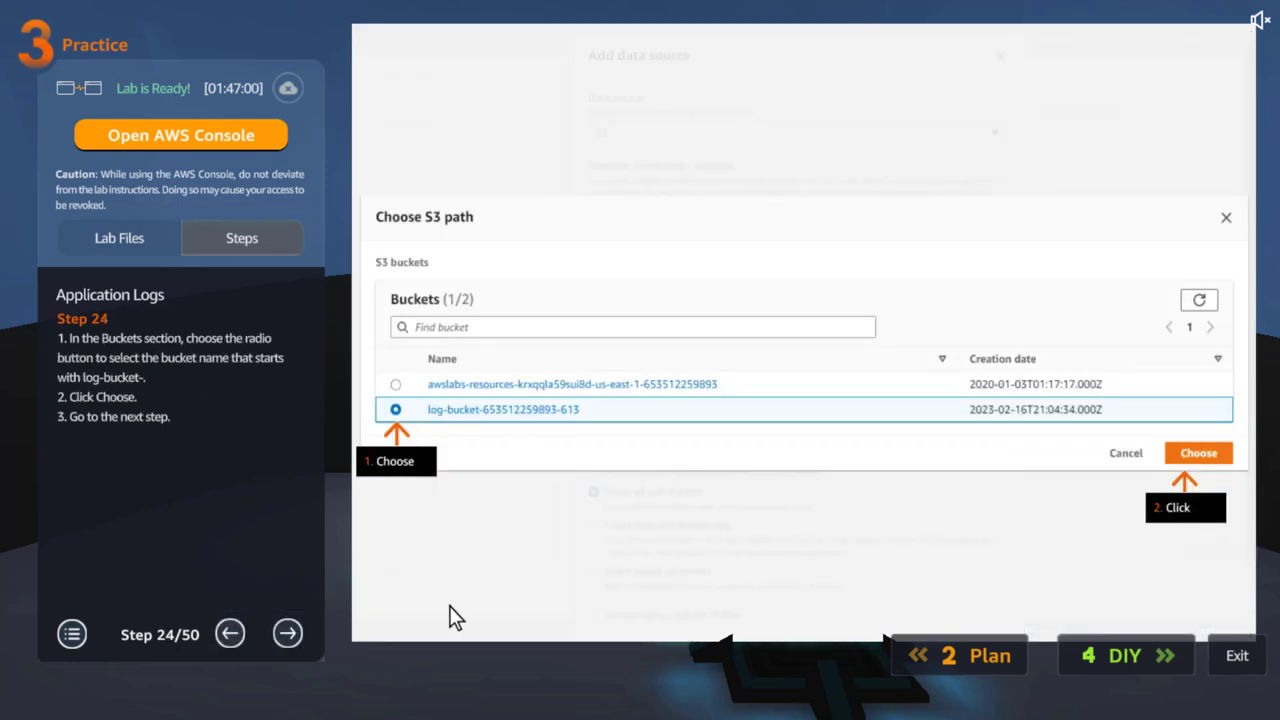
pyautogui.click(293, 628)
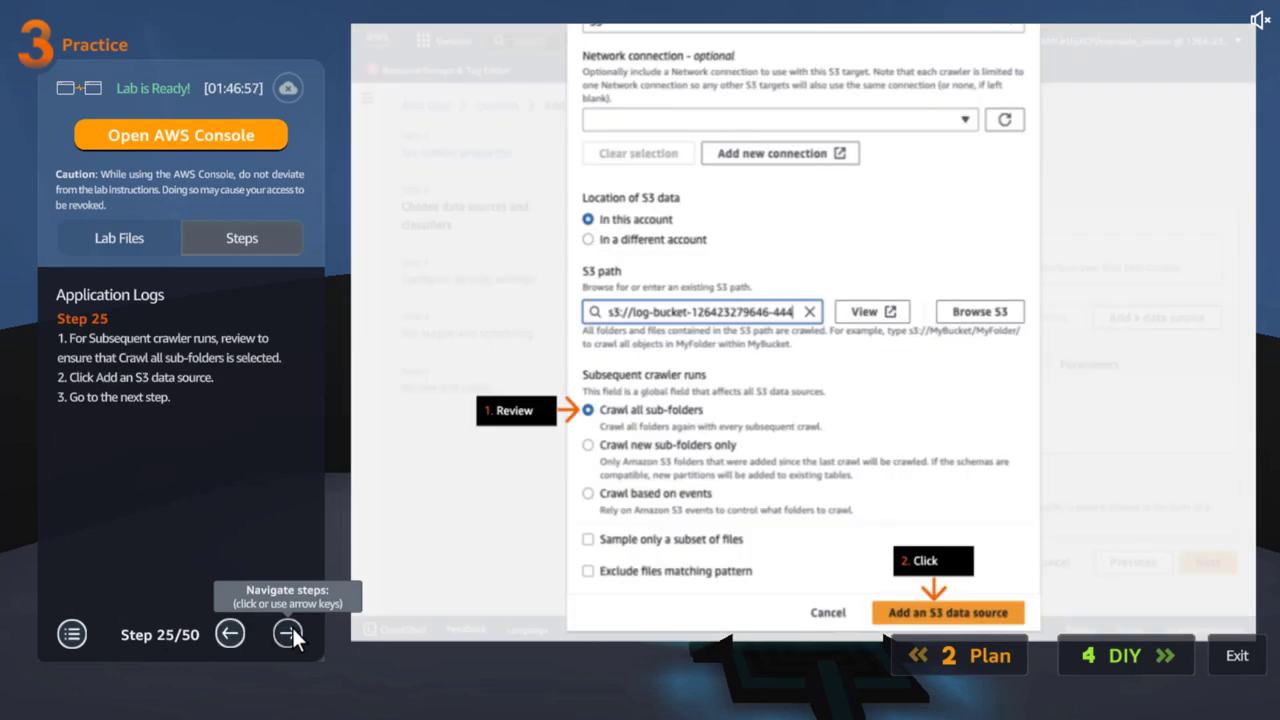
pyautogui.click(292, 628)
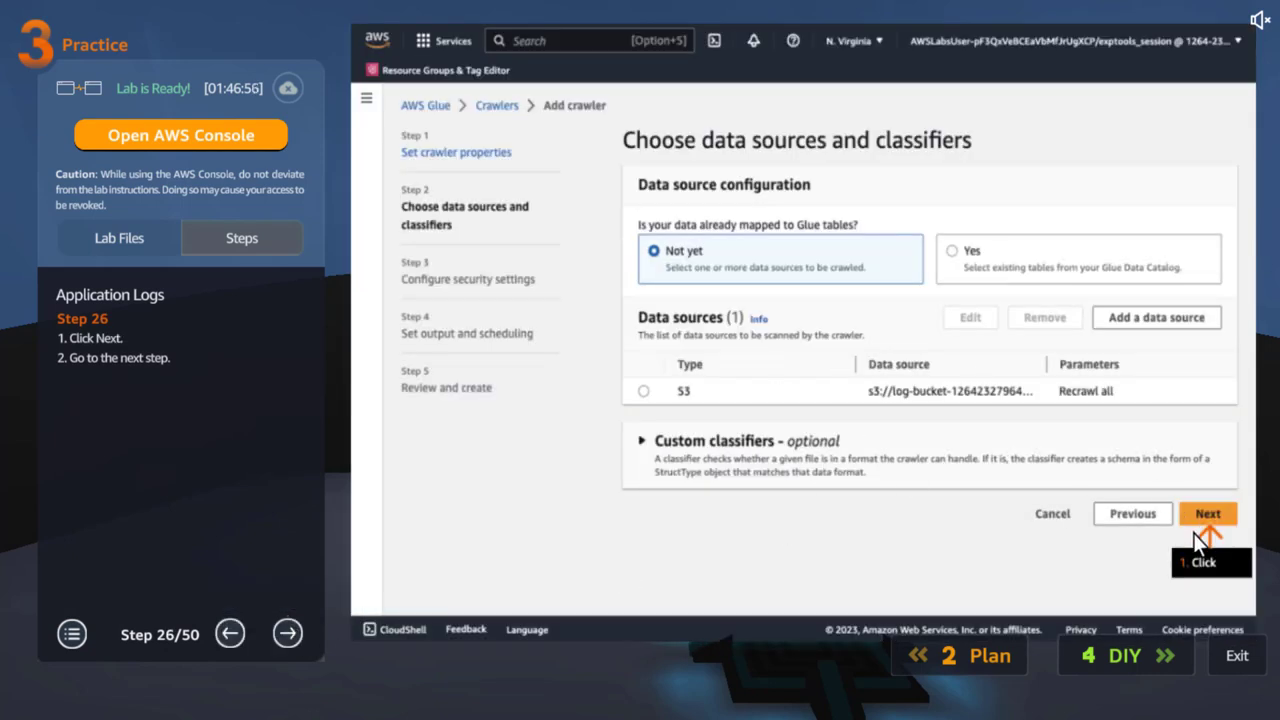
pyautogui.click(289, 633)
pyautogui.scroll(-1, 299, 426)
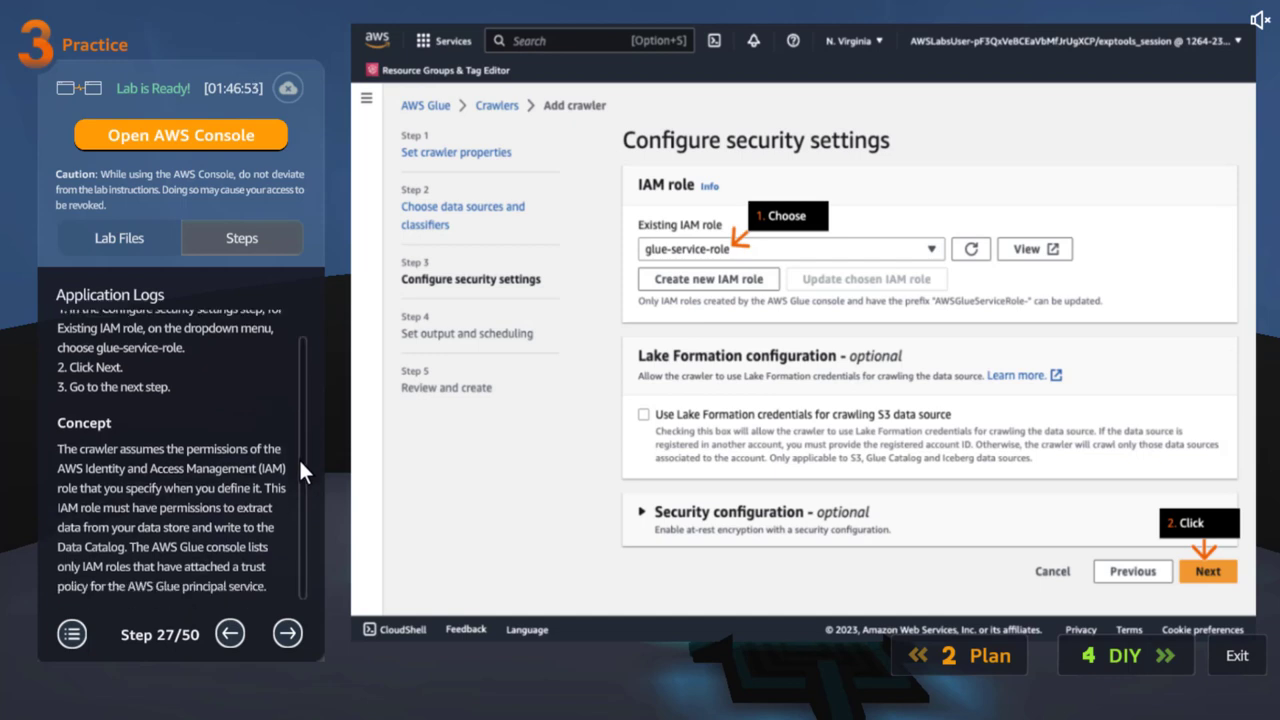
# Step: Review steps 28 to 32 on creating logsdatabase, selecting it as the crawler's target database and creating the crawler
pyautogui.click(292, 632)
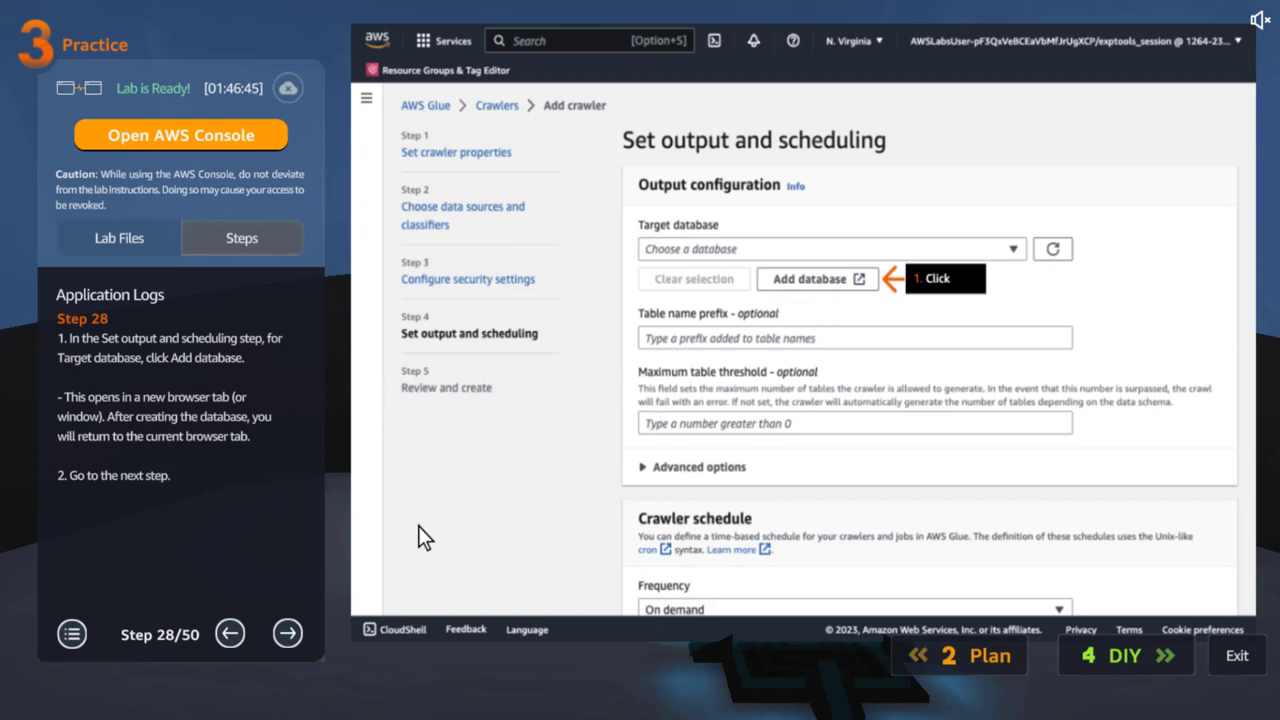
pyautogui.click(287, 633)
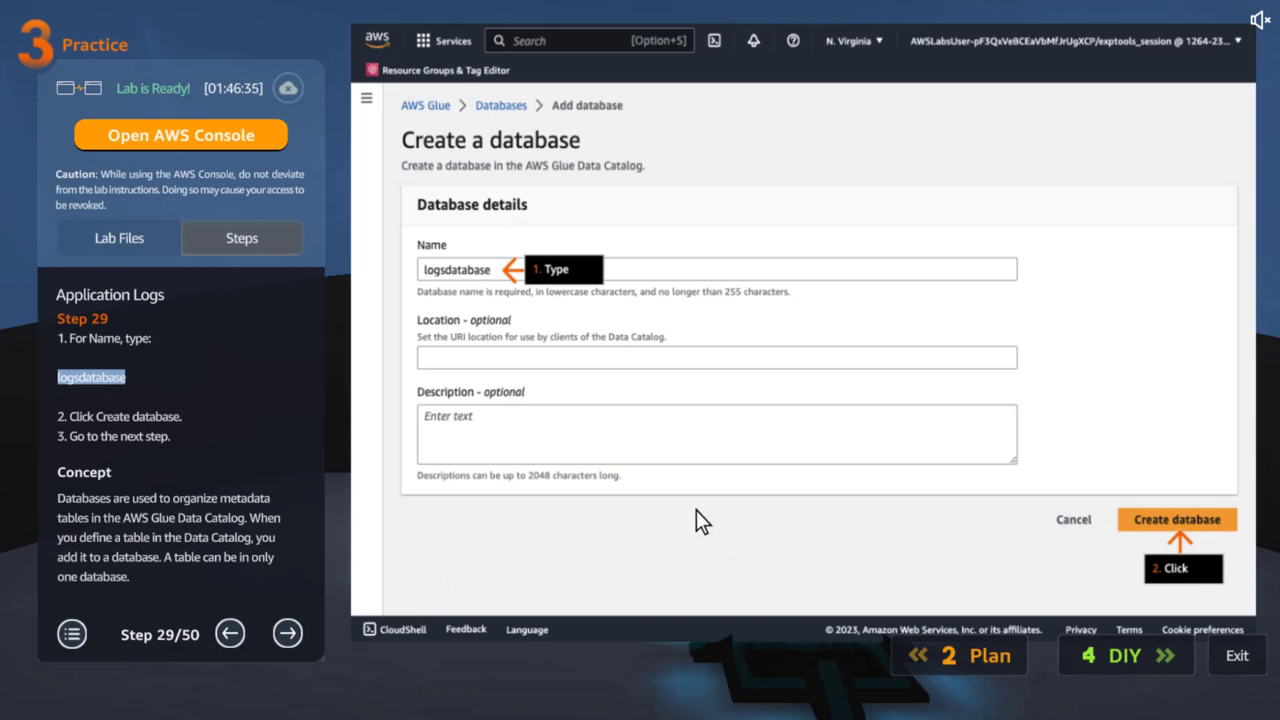
pyautogui.click(293, 627)
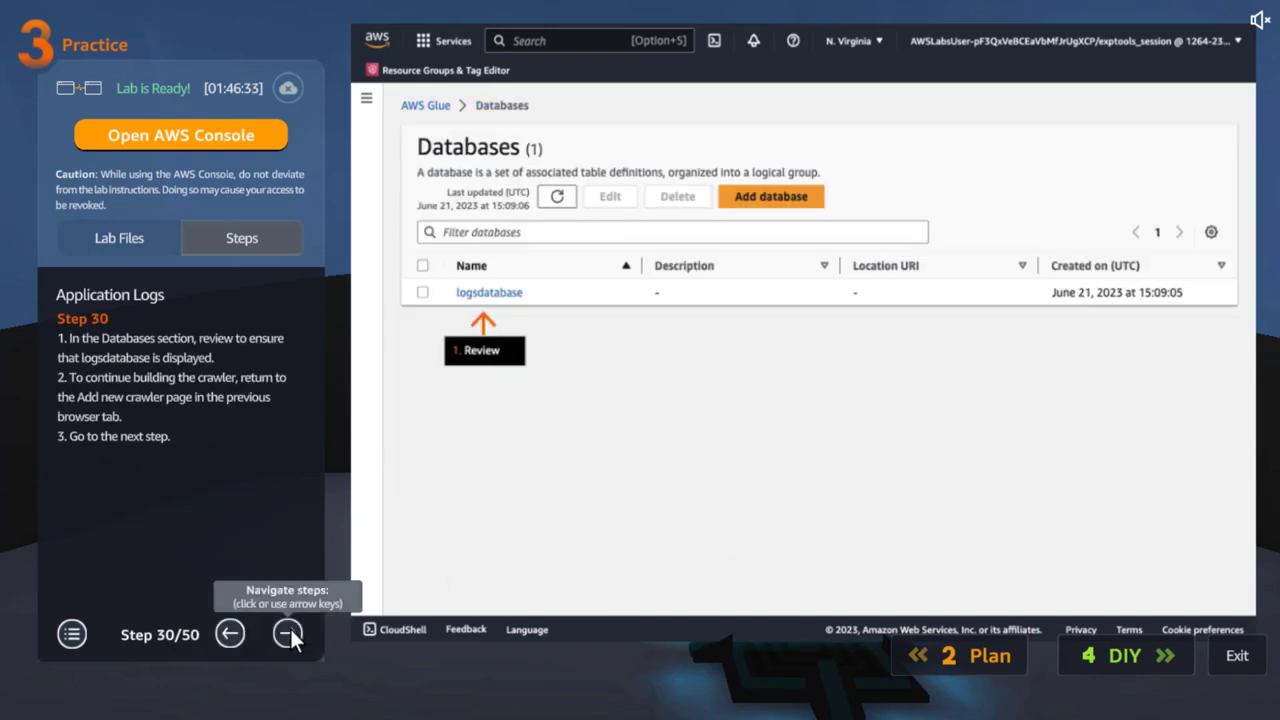
pyautogui.click(290, 632)
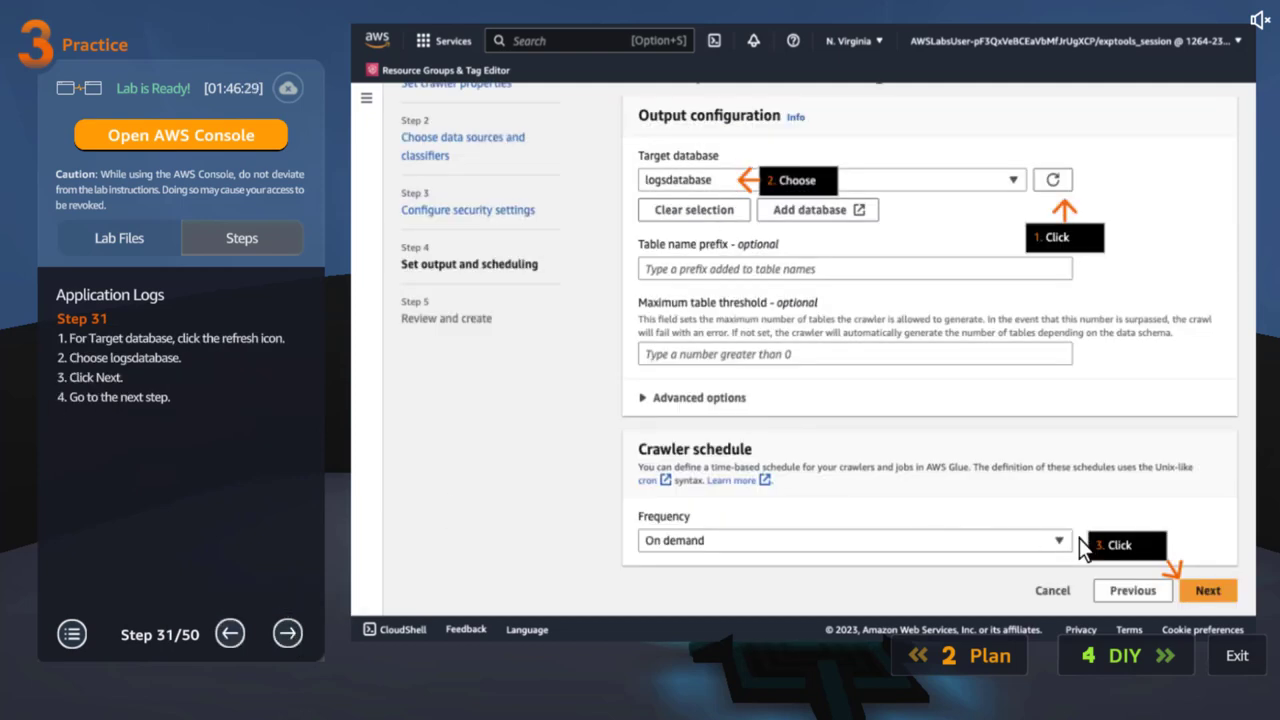
pyautogui.click(287, 633)
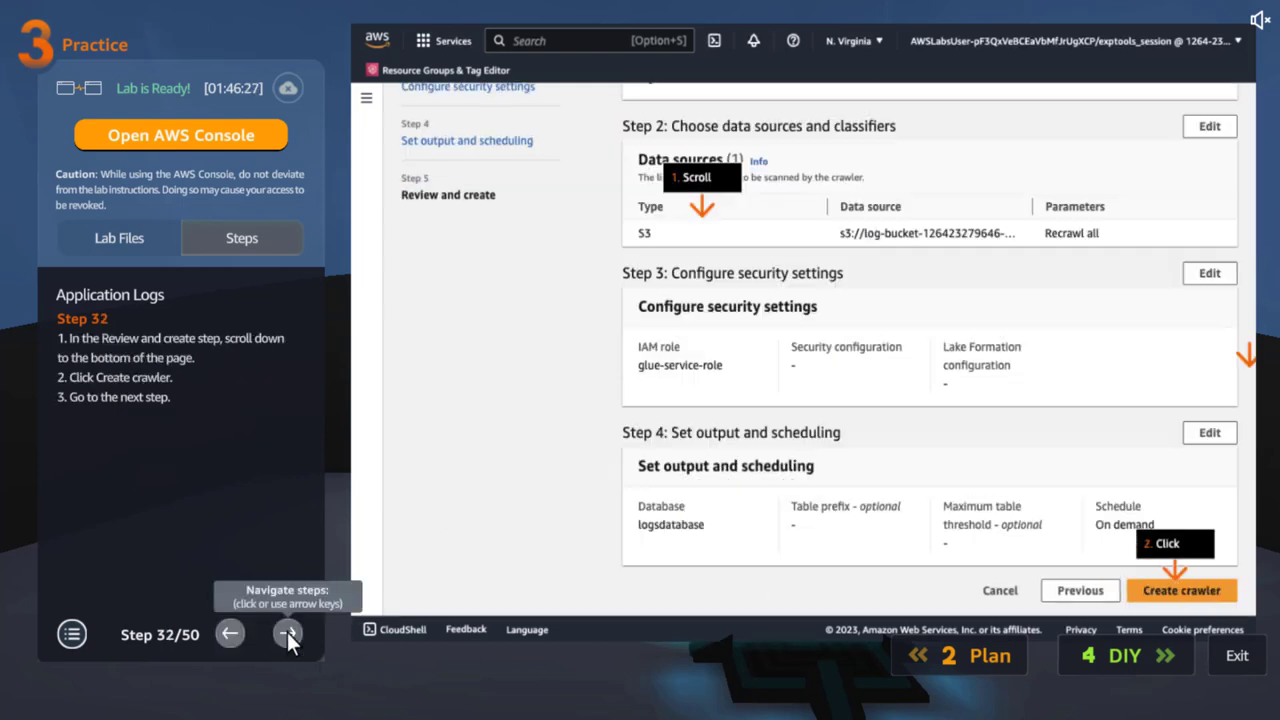
# Step: Read steps 33 to 37 on running logcrawler, opening the table that starts with log_bucket_ and reviewing its schema
pyautogui.click(287, 633)
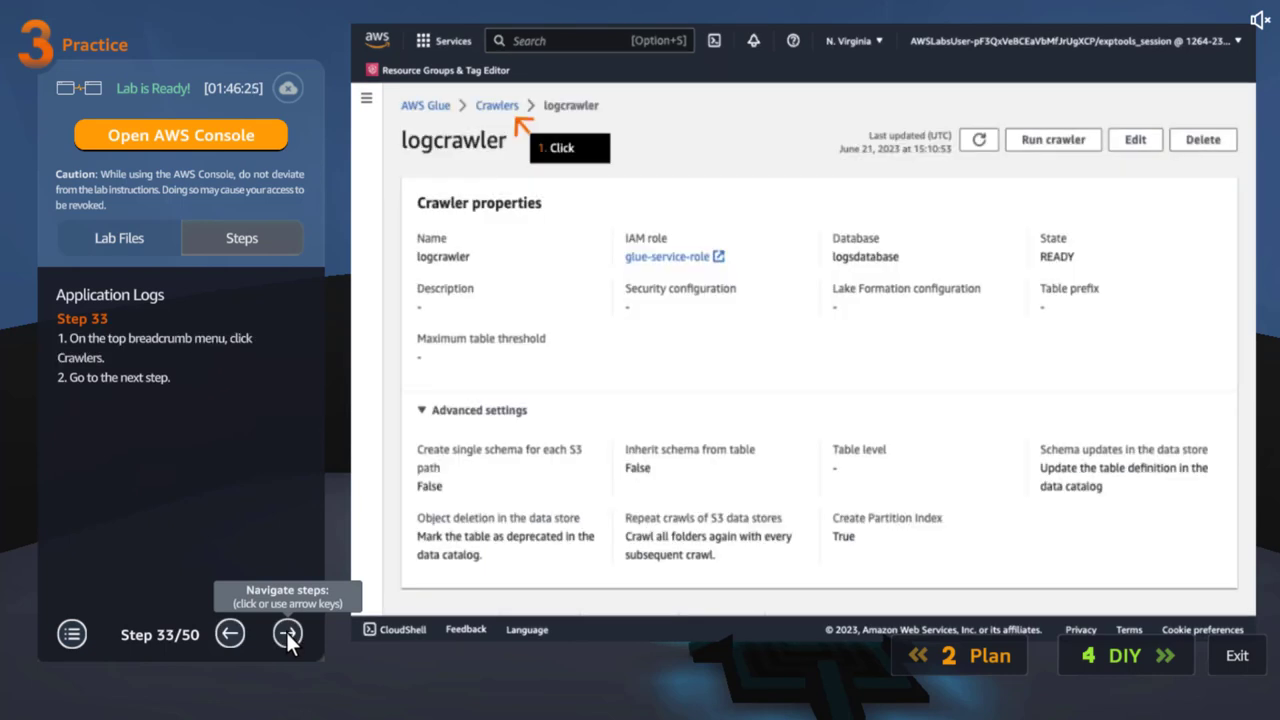
pyautogui.click(287, 633)
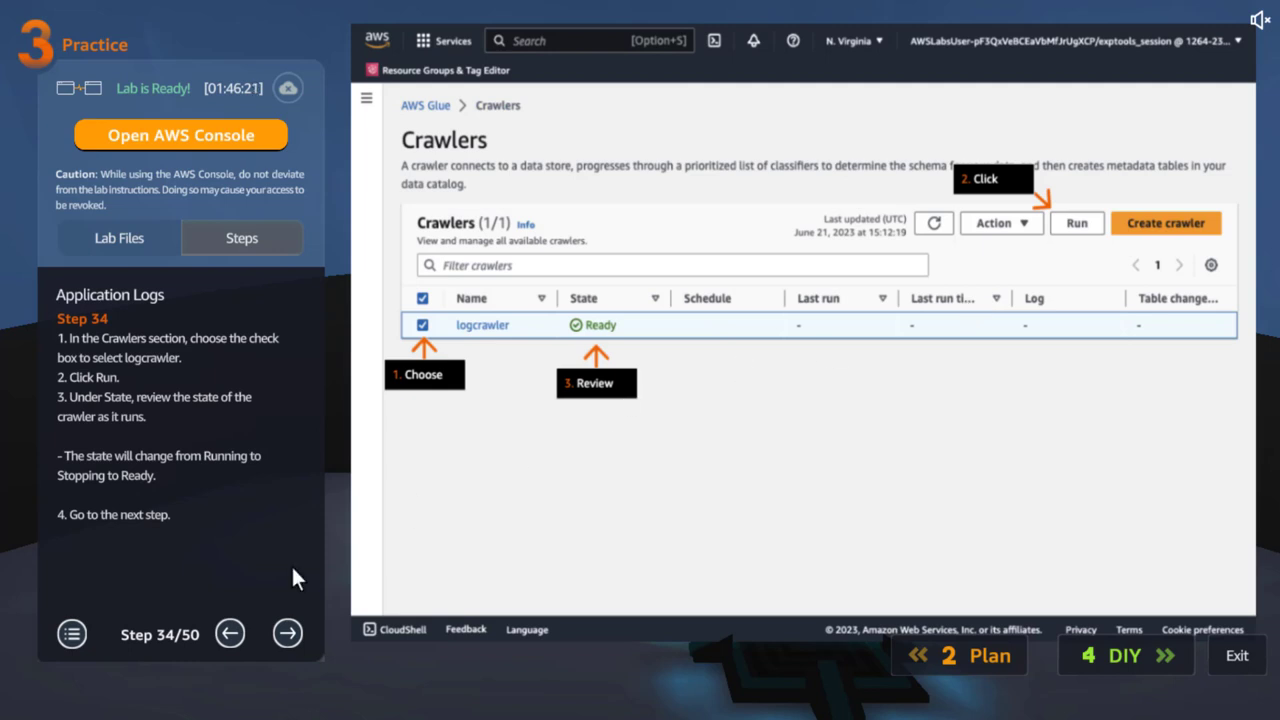
pyautogui.click(287, 633)
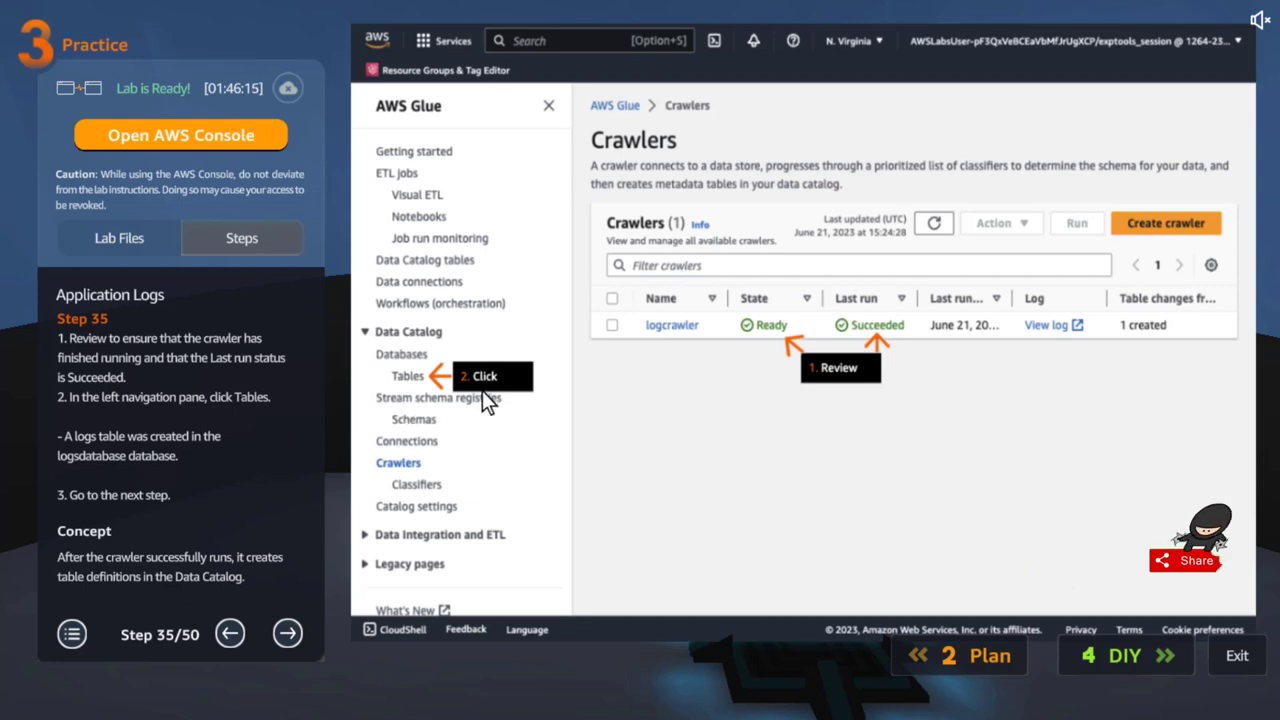
pyautogui.click(287, 632)
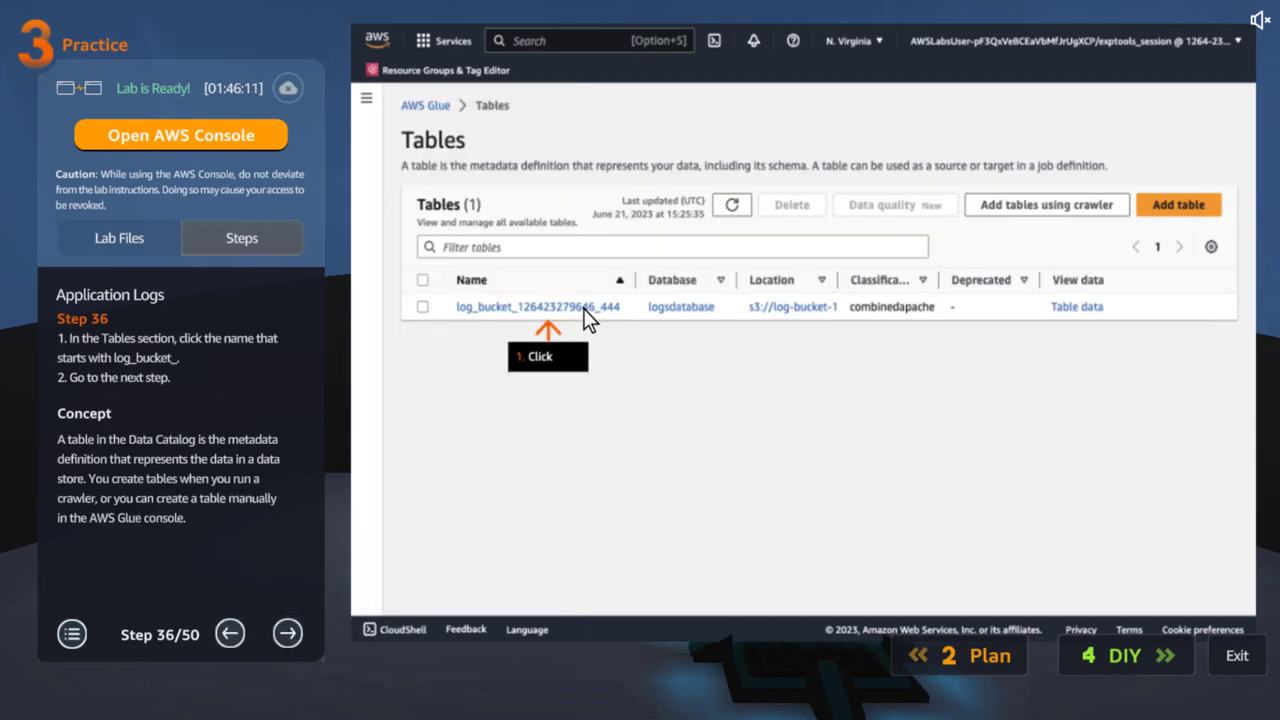
pyautogui.click(287, 632)
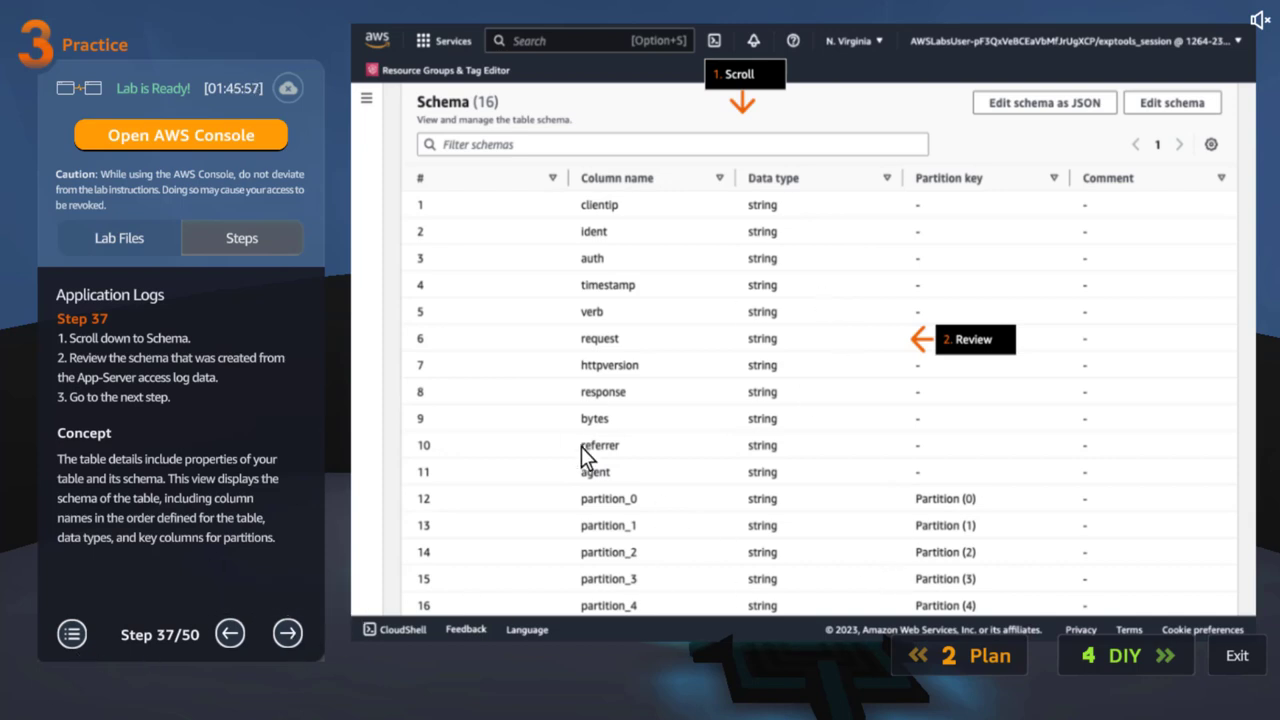
# Step: Read steps 38 to 40 on opening Amazon Athena, launching the query editor with Trino SQL and going to its settings
pyautogui.click(288, 632)
pyautogui.moveTo(307, 468); pyautogui.dragTo(317, 578)
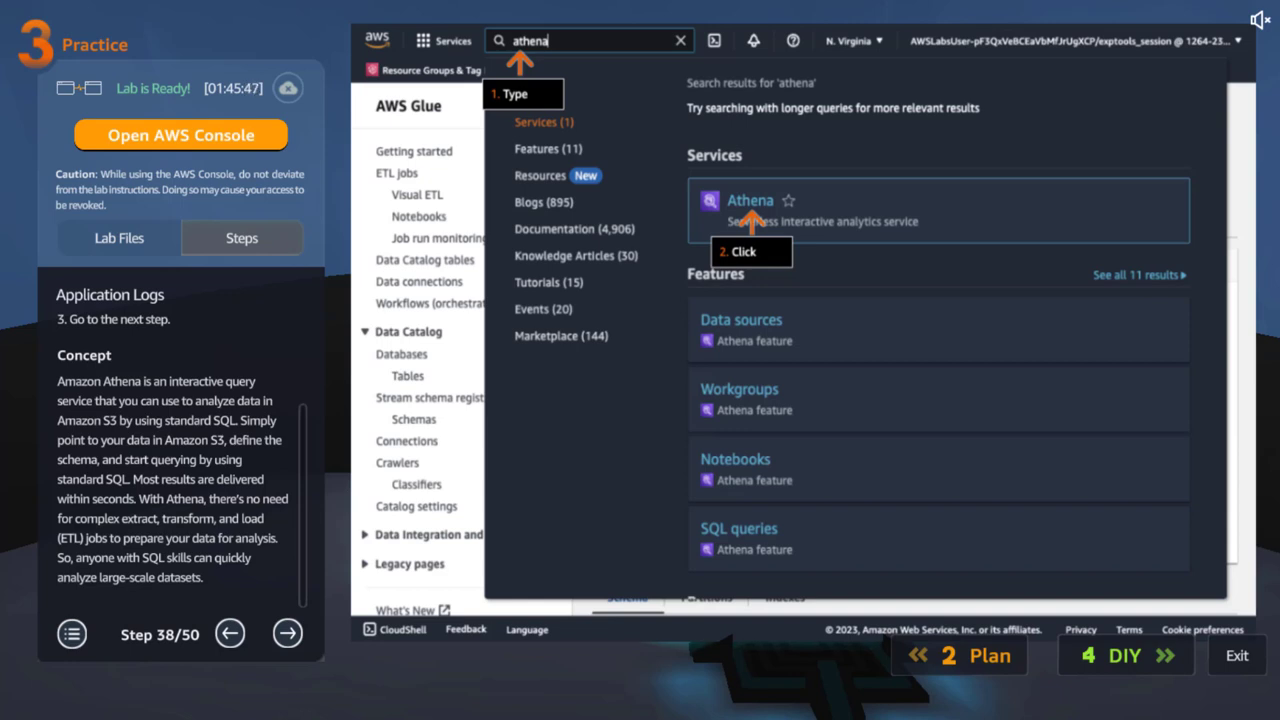
pyautogui.click(288, 632)
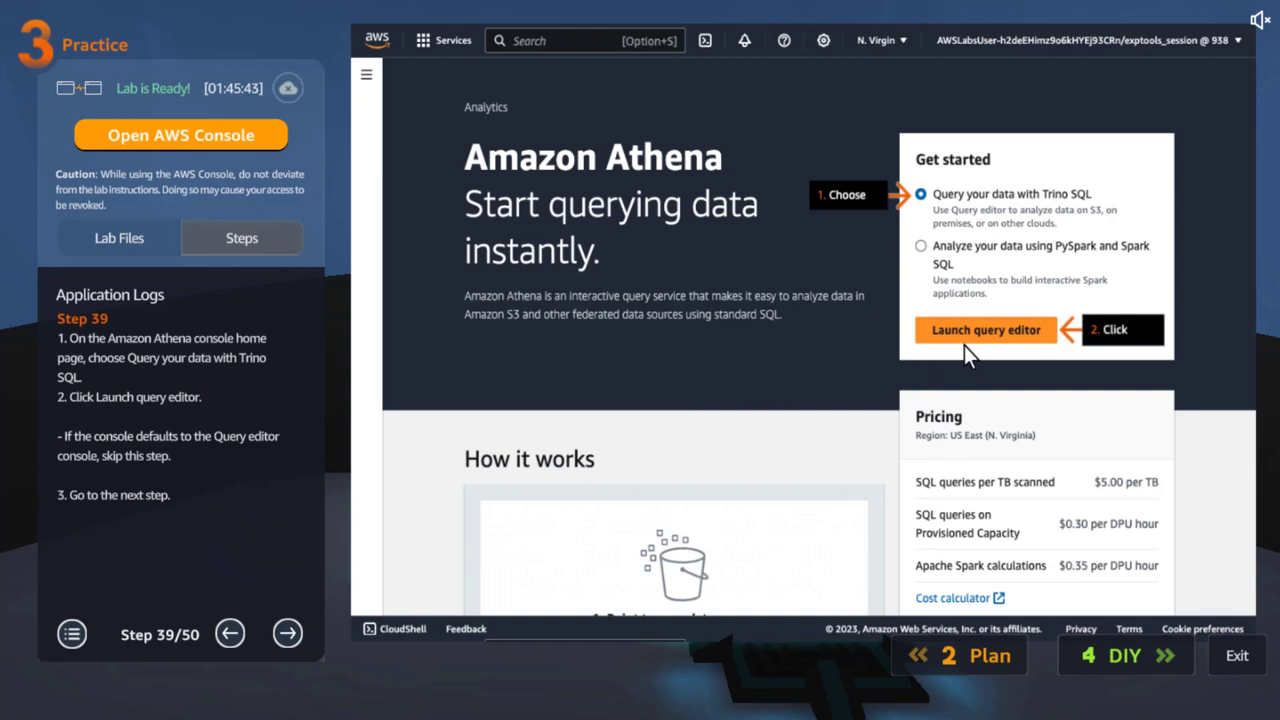
pyautogui.click(288, 632)
pyautogui.scroll(-1, 305, 455)
pyautogui.scroll(-1, 305, 455)
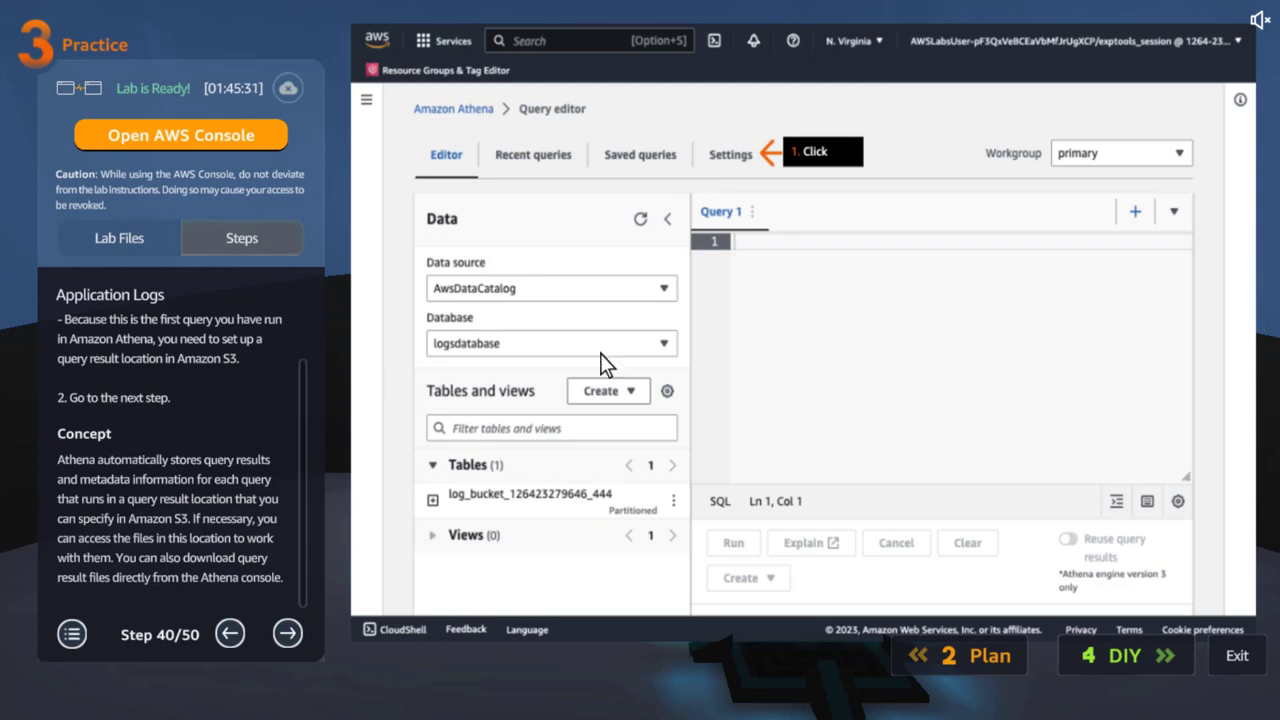
# Step: Review steps 41 to 44 on setting Athena's query result location to the log bucket, and highlight the /Athena-output/ suffix
pyautogui.click(287, 632)
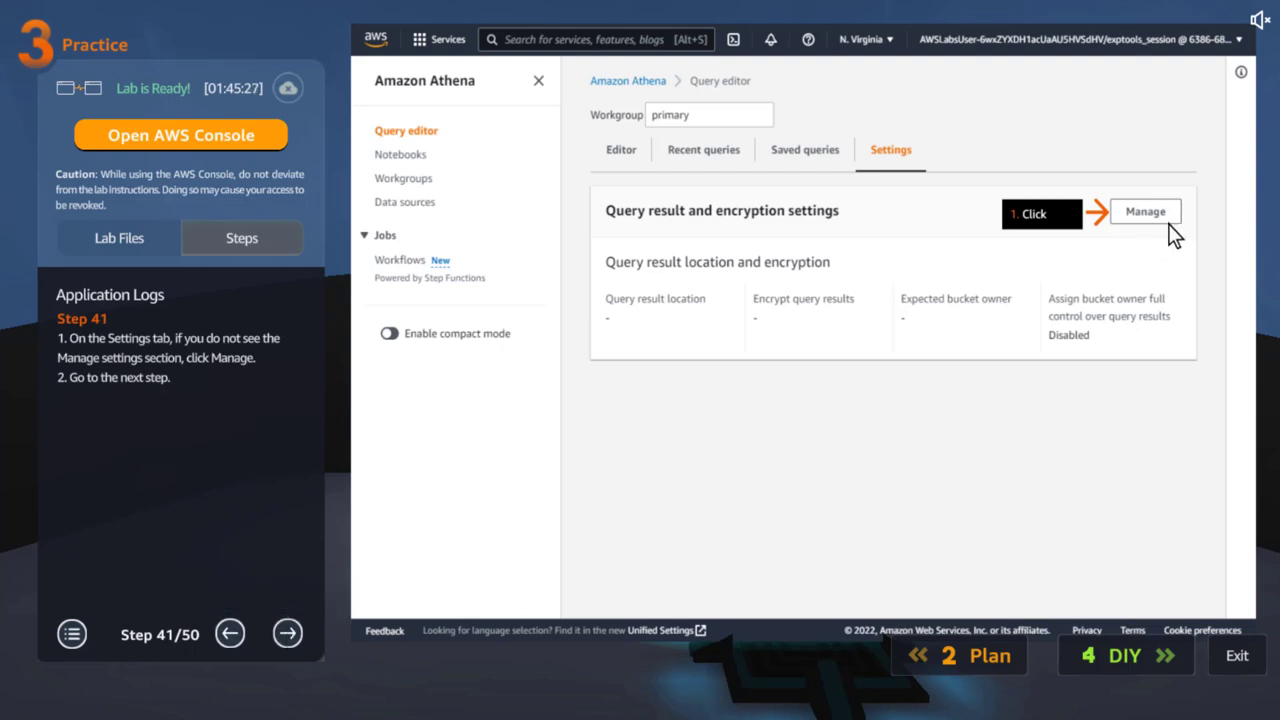
pyautogui.click(286, 632)
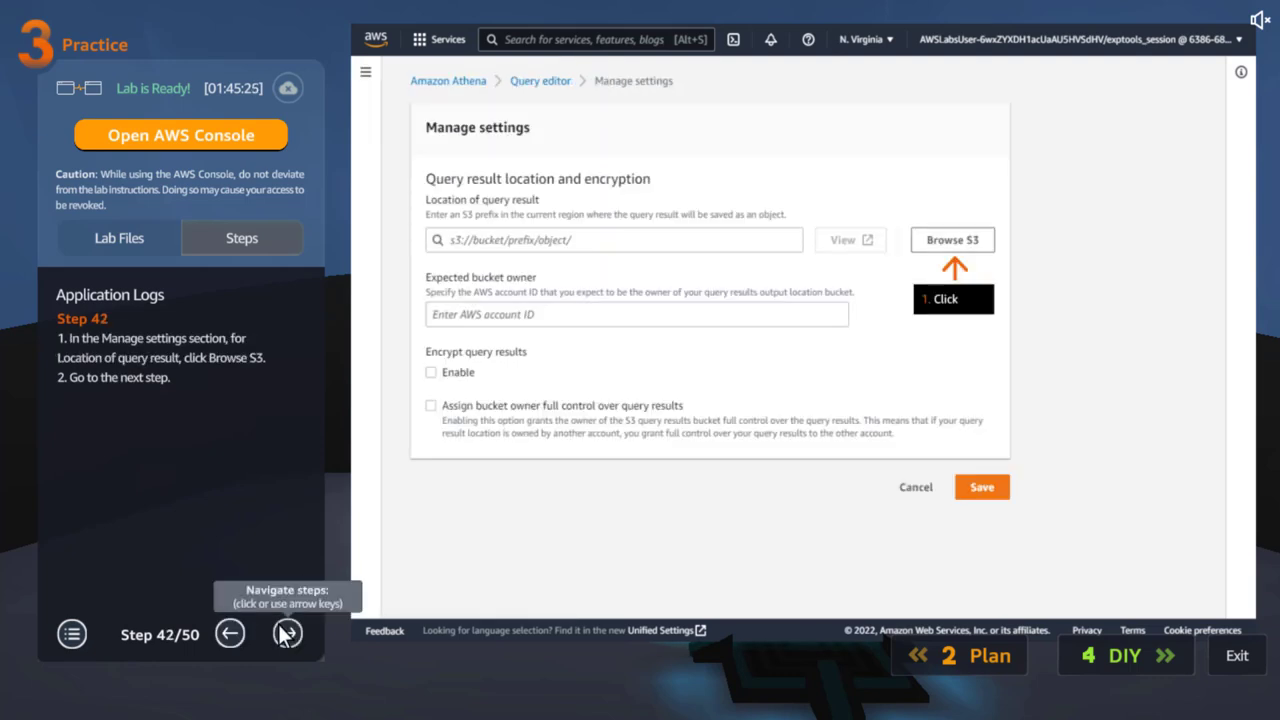
pyautogui.click(287, 632)
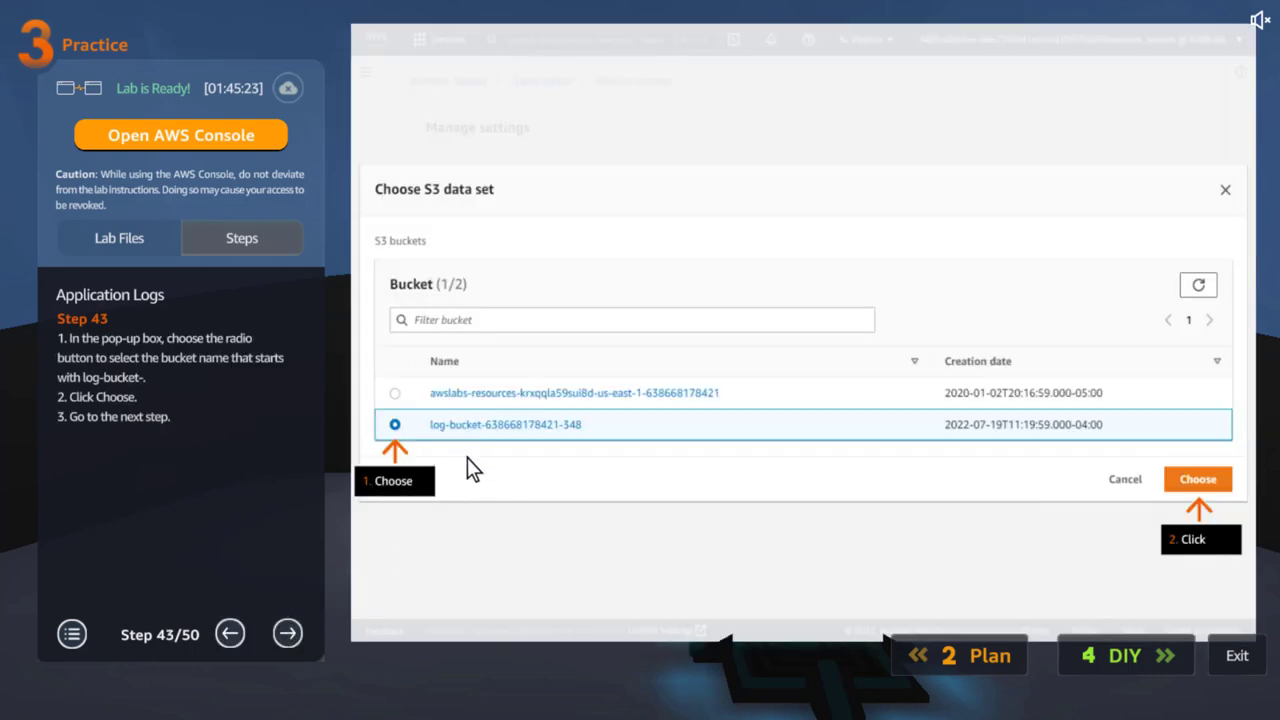
pyautogui.click(288, 632)
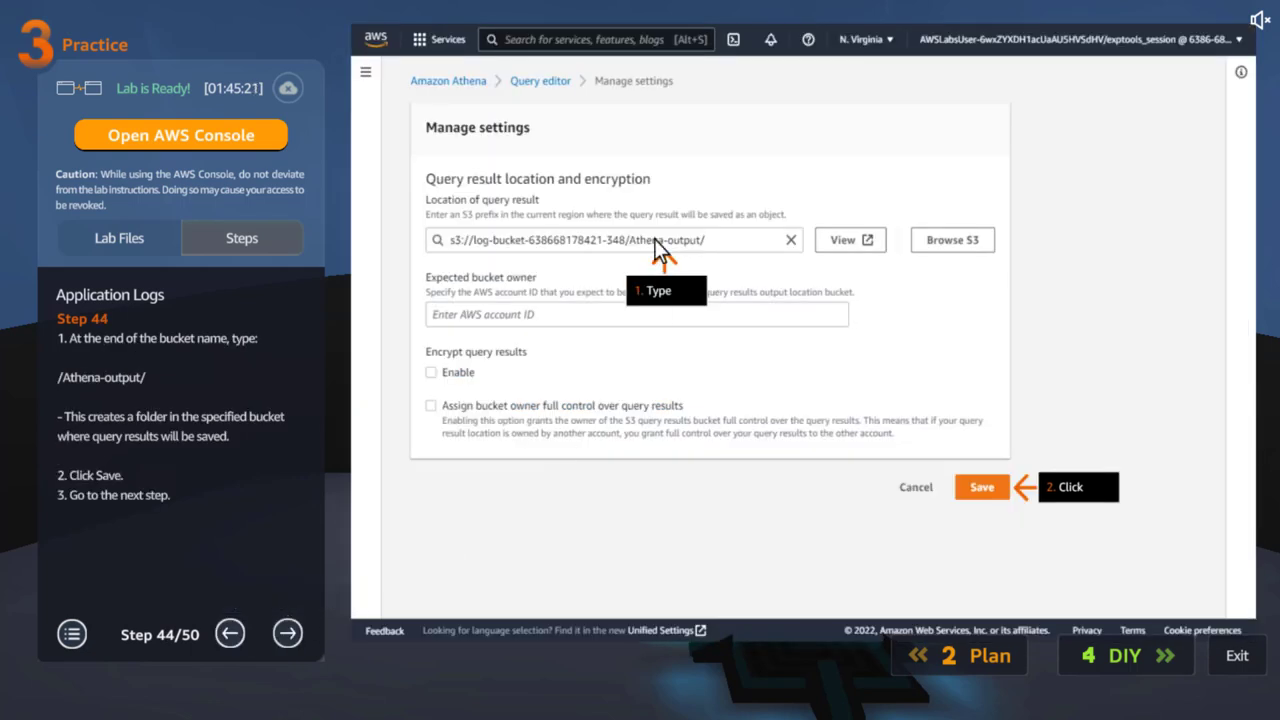
pyautogui.moveTo(142, 362); pyautogui.dragTo(58, 372)
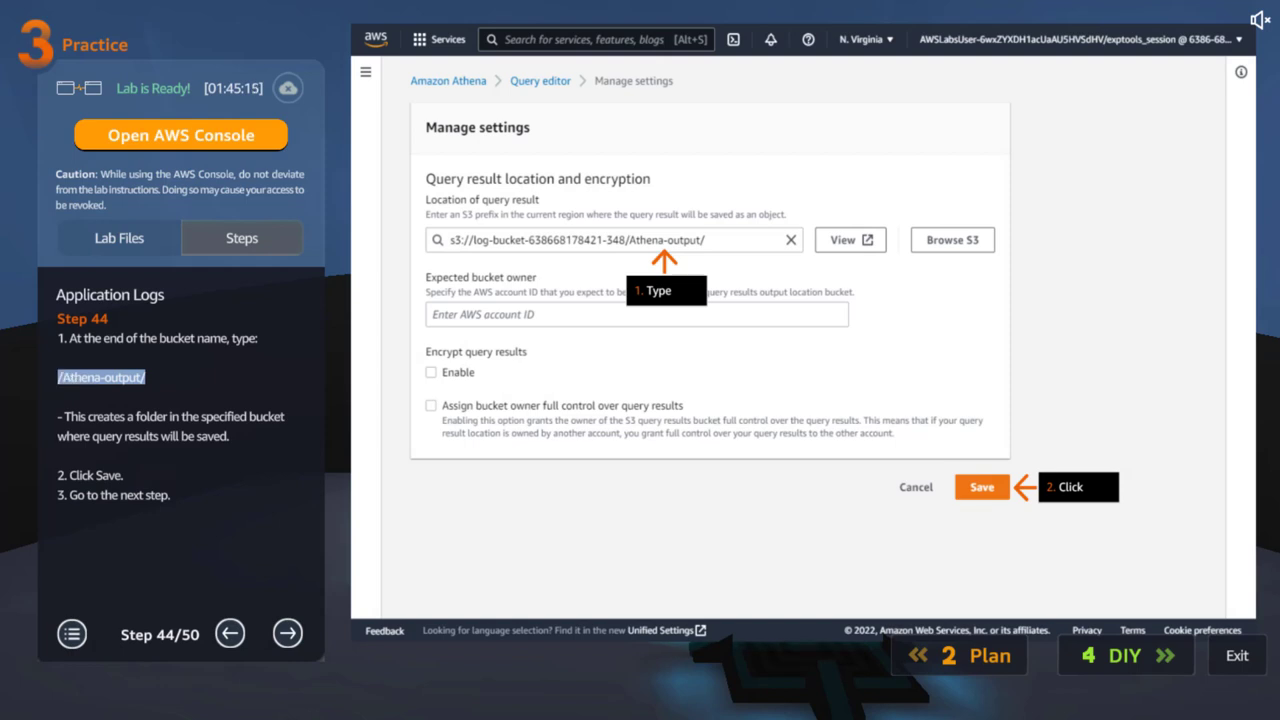
# Step: Examine steps 45 to 47 on previewing the log_bucket table in logsdatabase and reviewing the query results
pyautogui.click(289, 633)
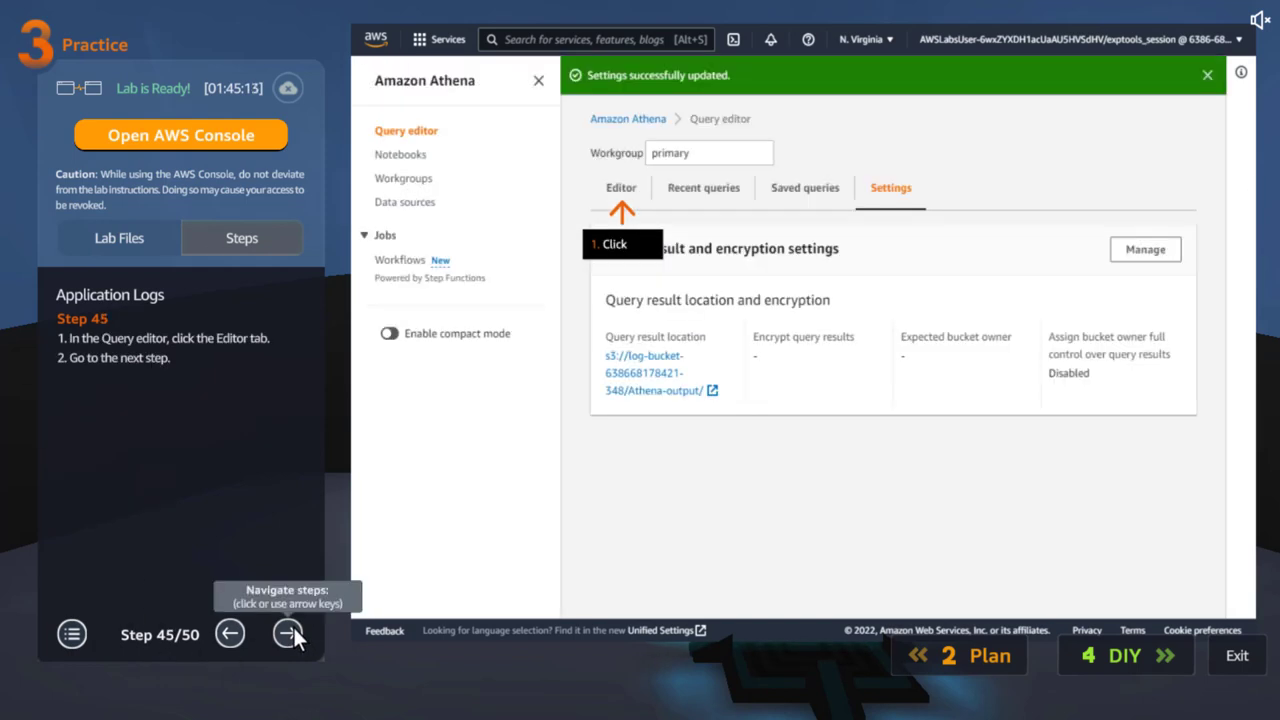
pyautogui.click(288, 633)
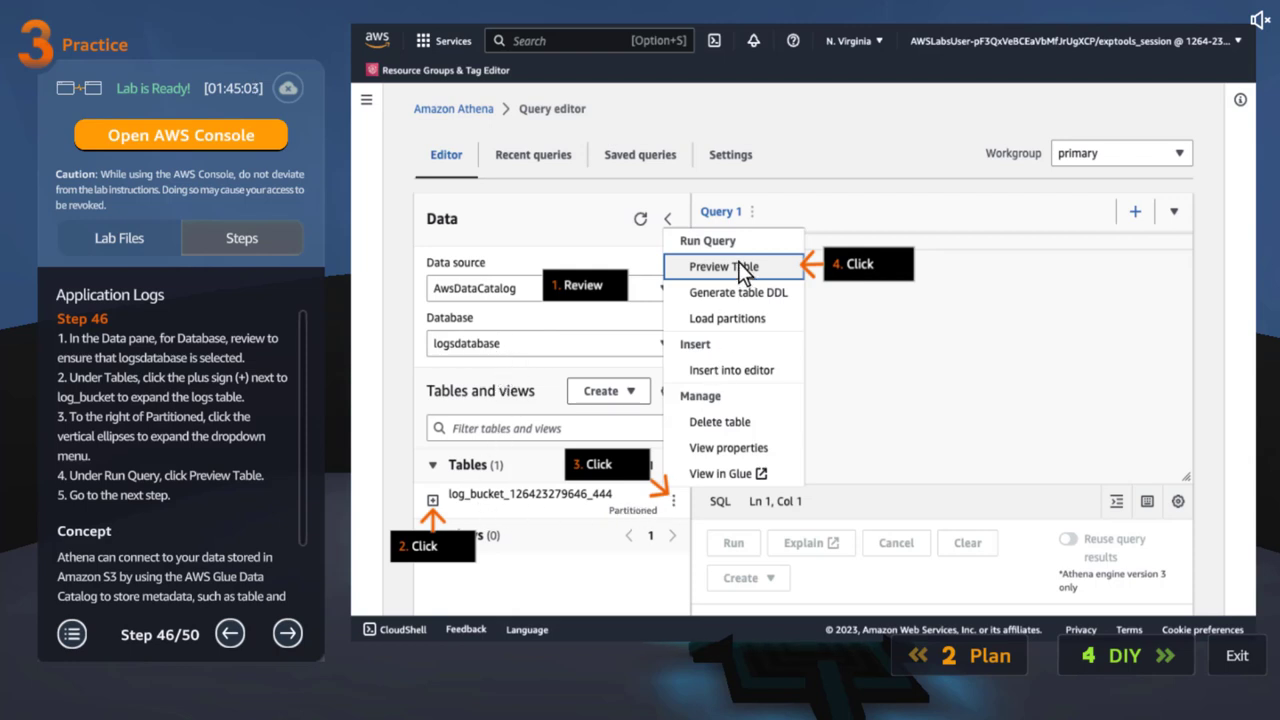
pyautogui.scroll(-2, 303, 540)
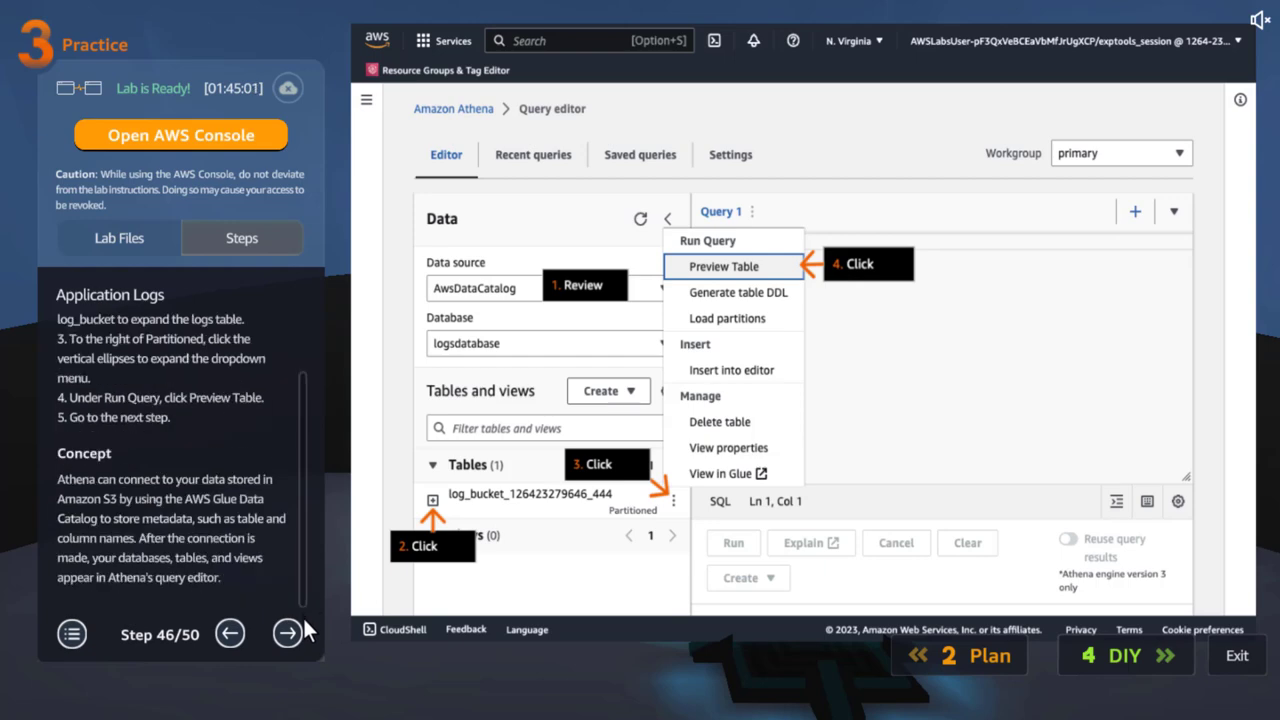
pyautogui.click(287, 630)
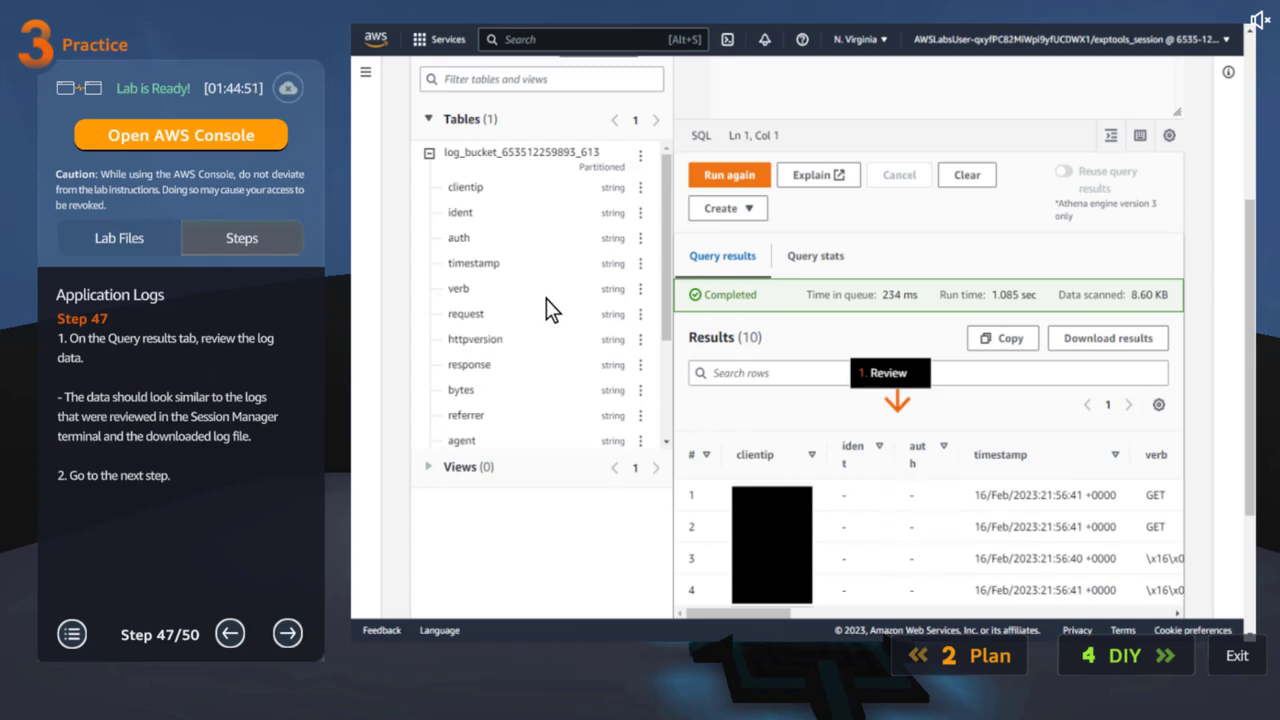
# Step: Go through steps 48 to 50 on counting log entries with Athena, and highlight the SELECT COUNT(clientip) FROM "logsdatabase"."xxxx" statement
pyautogui.click(285, 633)
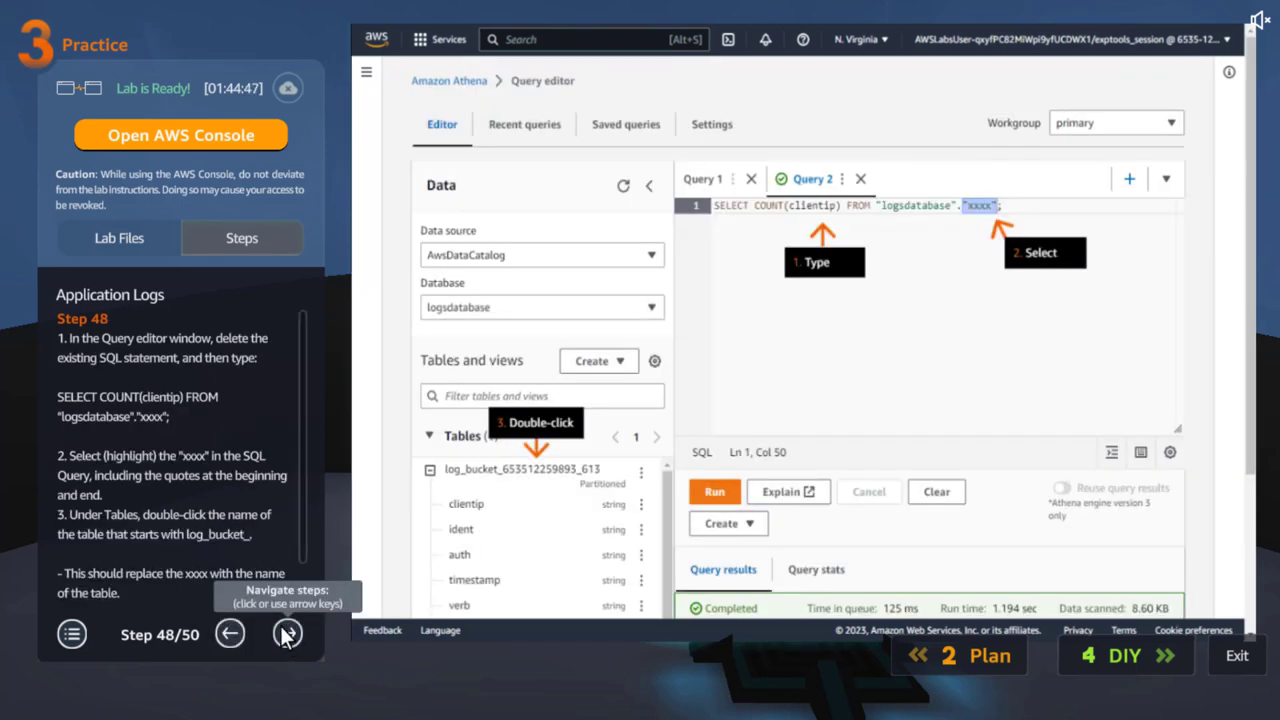
pyautogui.scroll(-1, 297, 376)
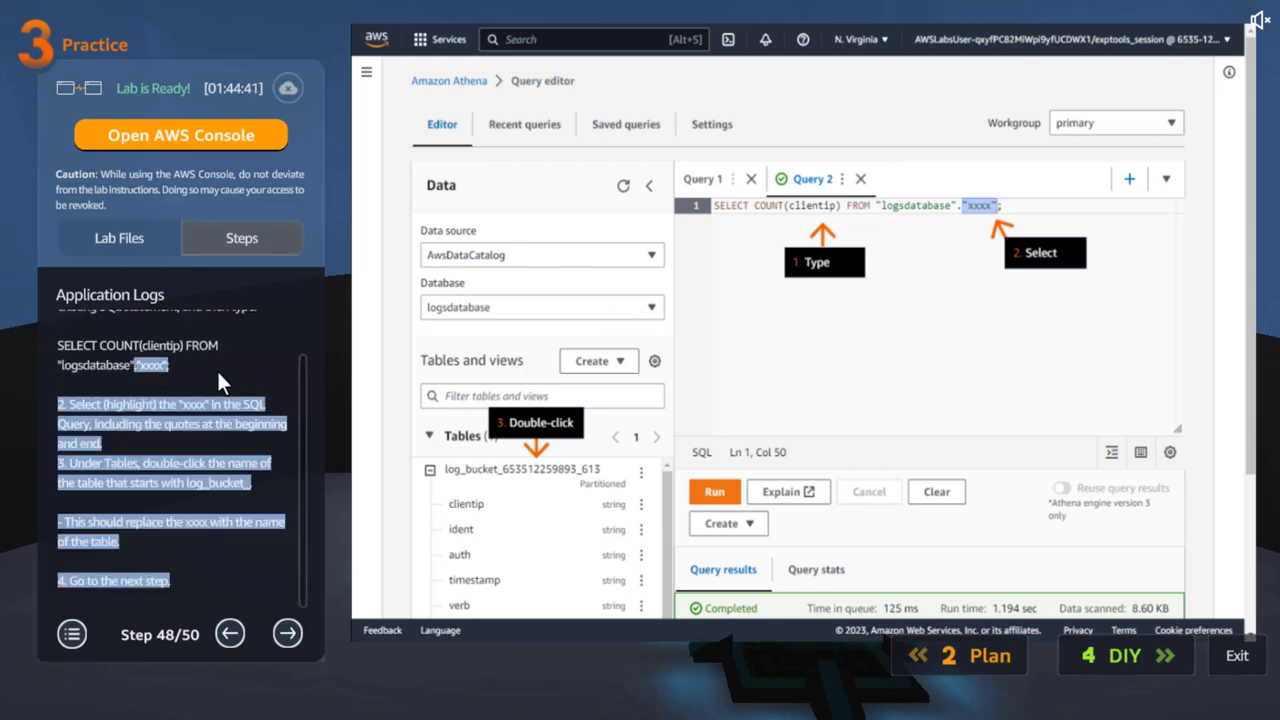
pyautogui.moveTo(171, 366); pyautogui.dragTo(61, 341)
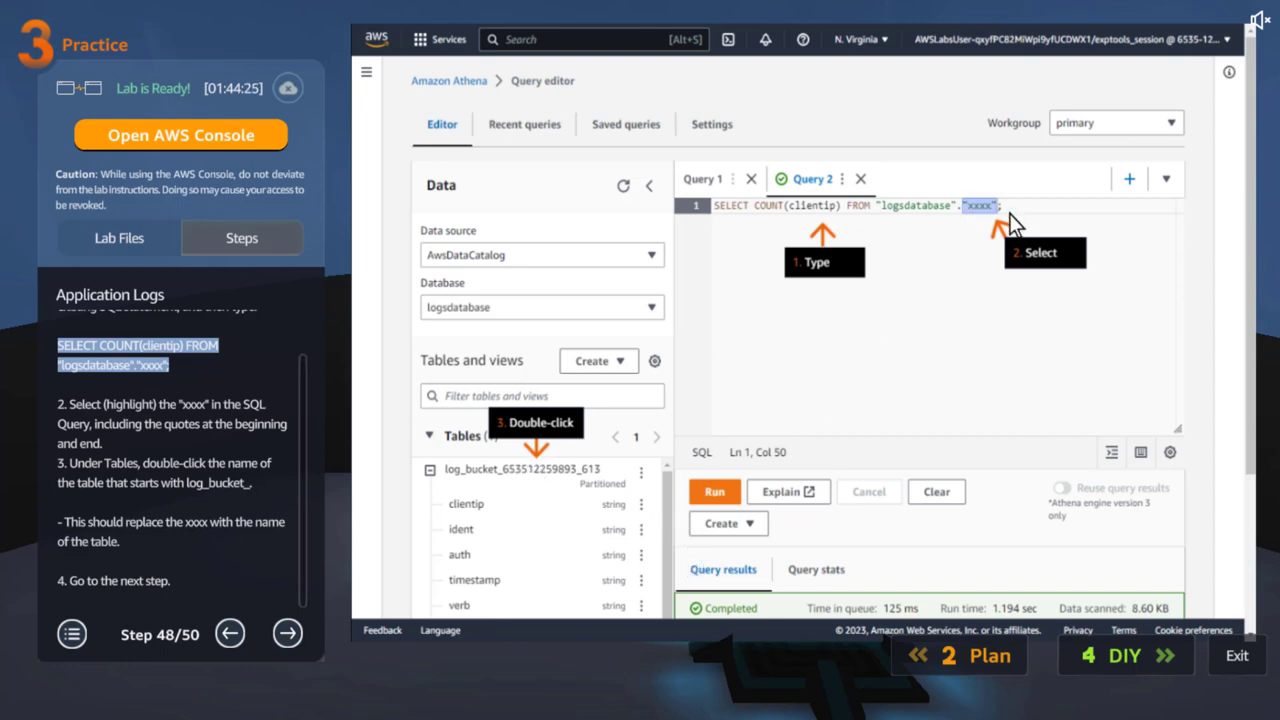
pyautogui.click(286, 632)
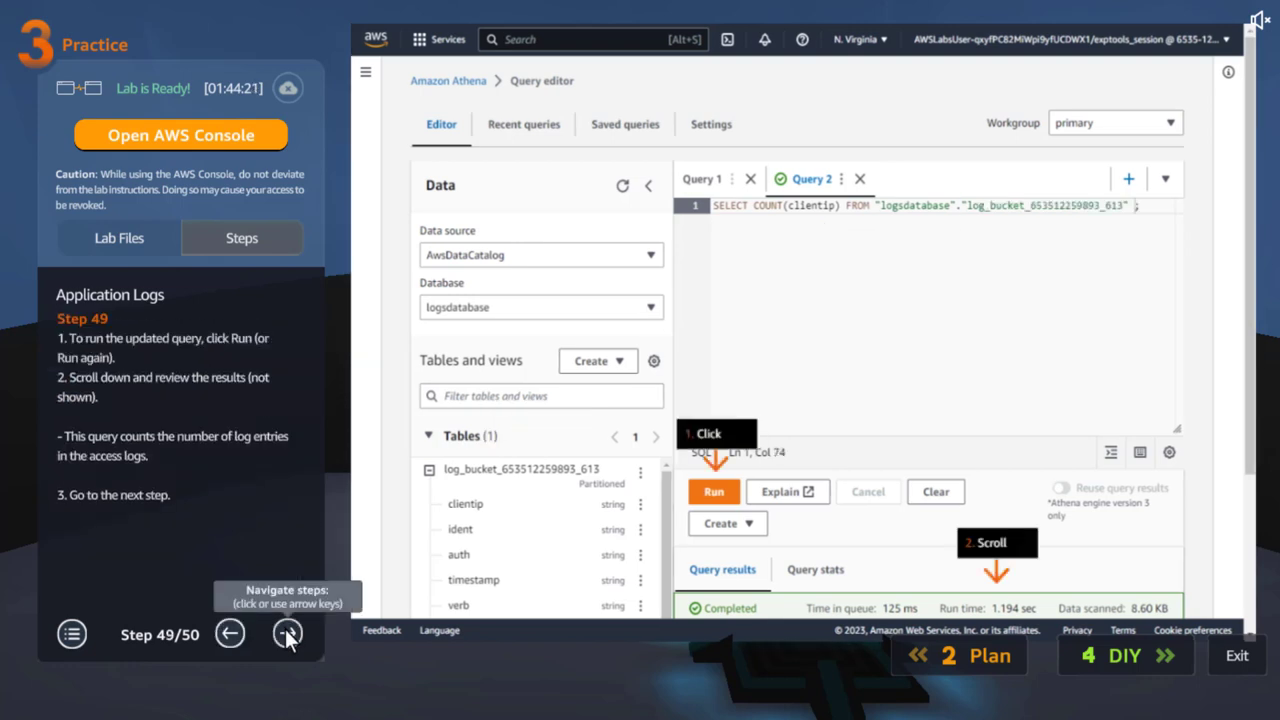
pyautogui.click(288, 632)
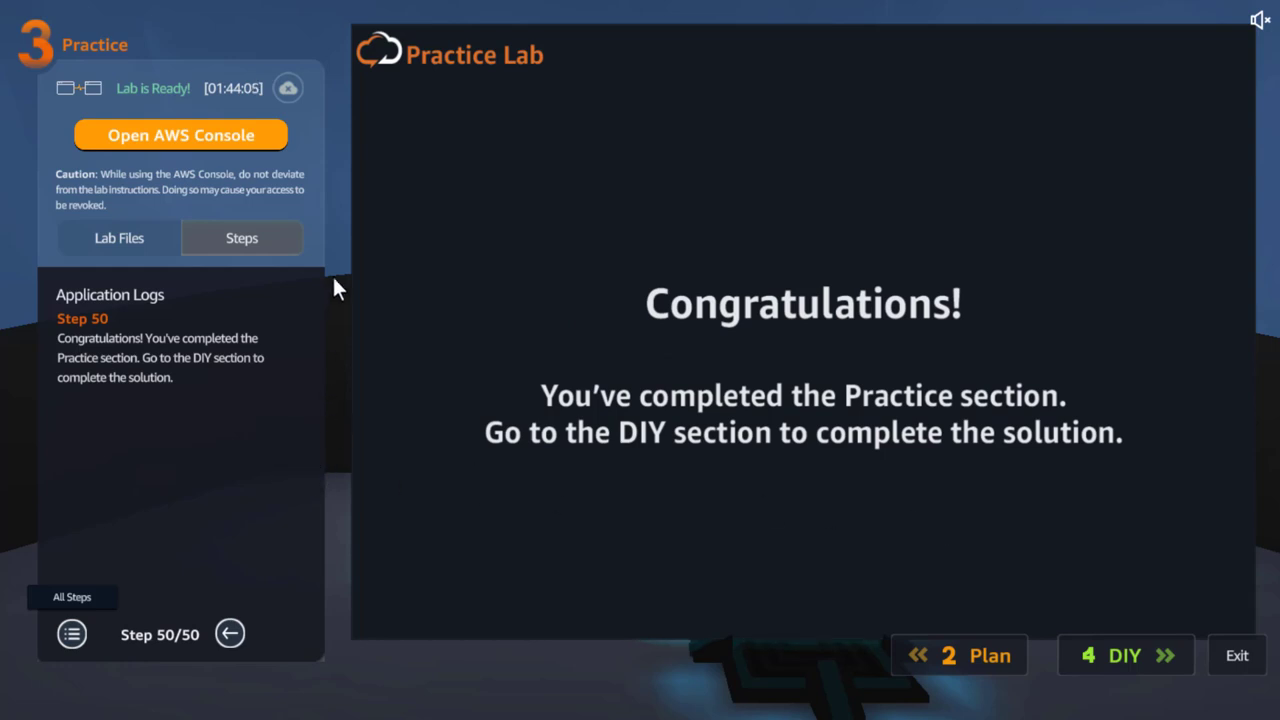
# Step: Open the AWS console from the lab, list the running EC2 instances and select App-Server
pyautogui.click(174, 141)
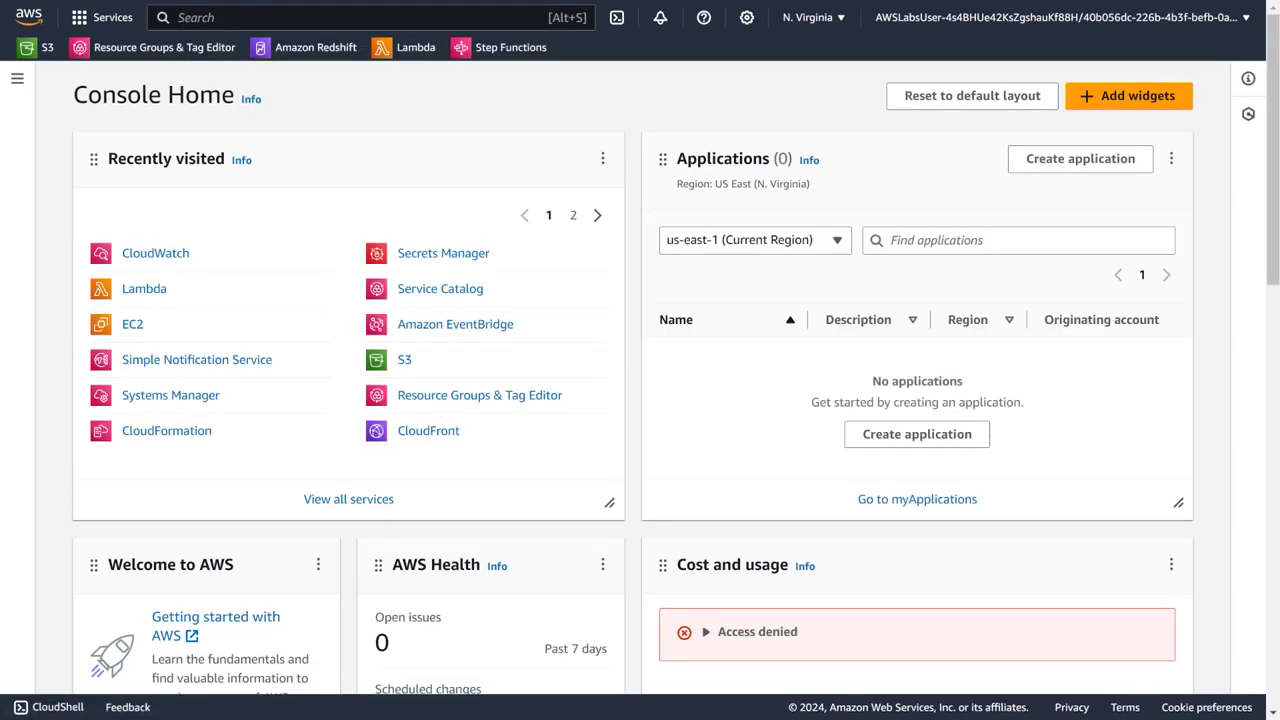
pyautogui.click(138, 326)
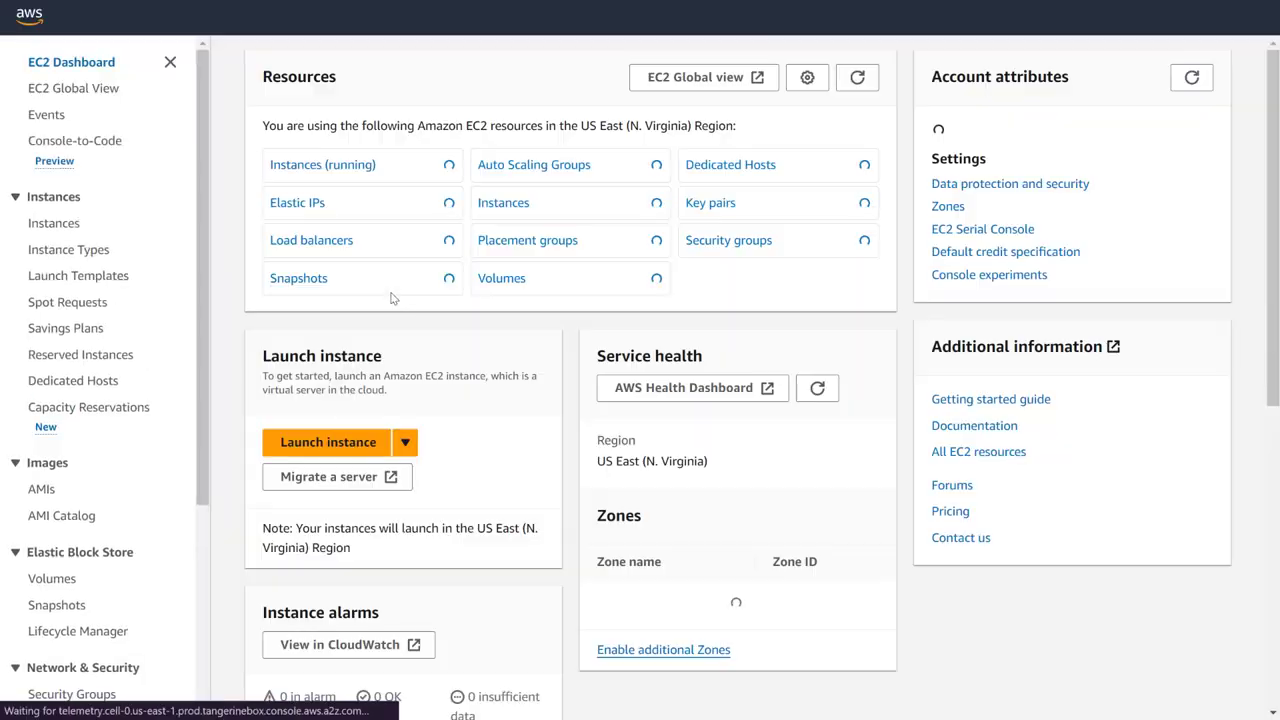
pyautogui.click(330, 165)
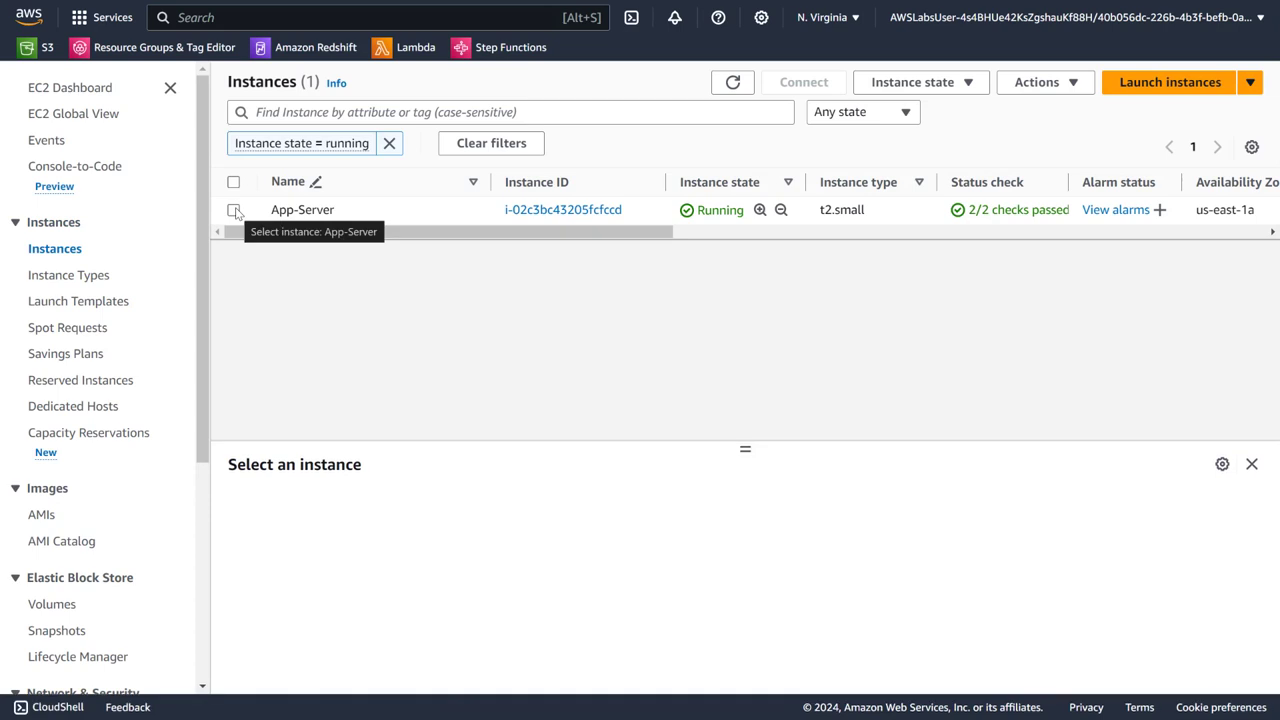
pyautogui.click(234, 210)
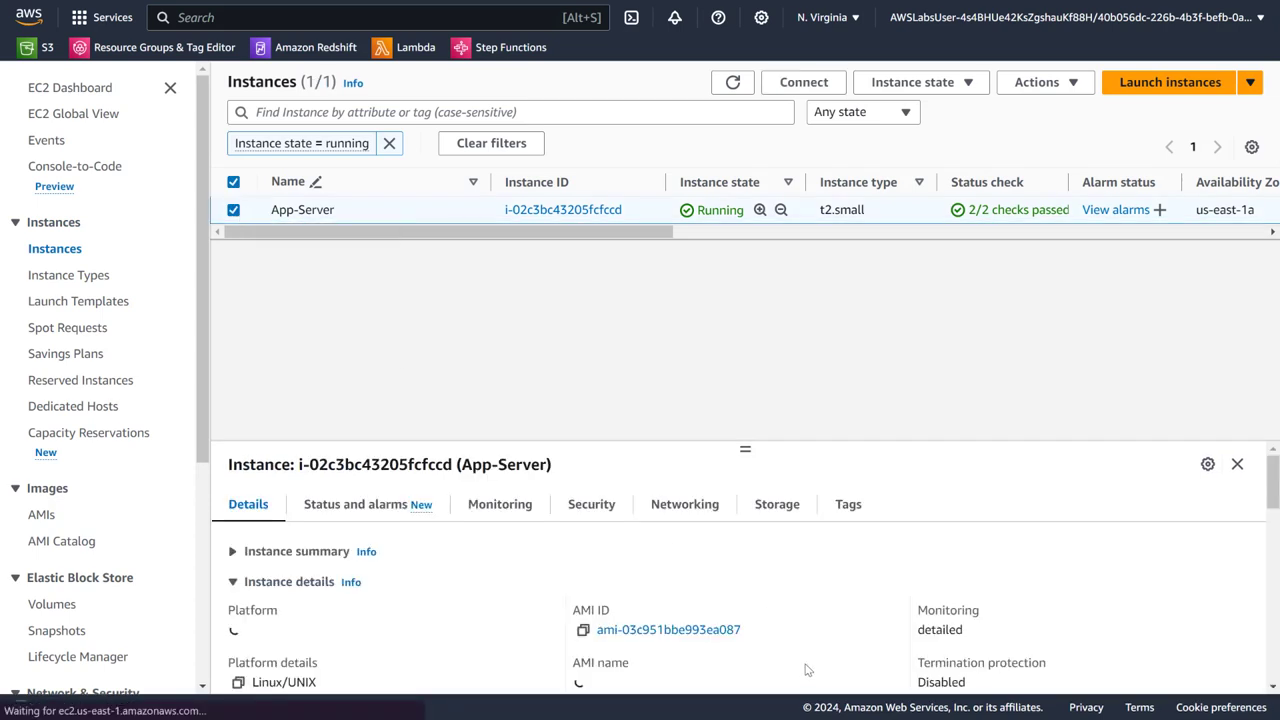
# Step: Examine the App-Server instance's general details and security information, enlarging the details area for easier reading
pyautogui.scroll(-3, 751, 589)
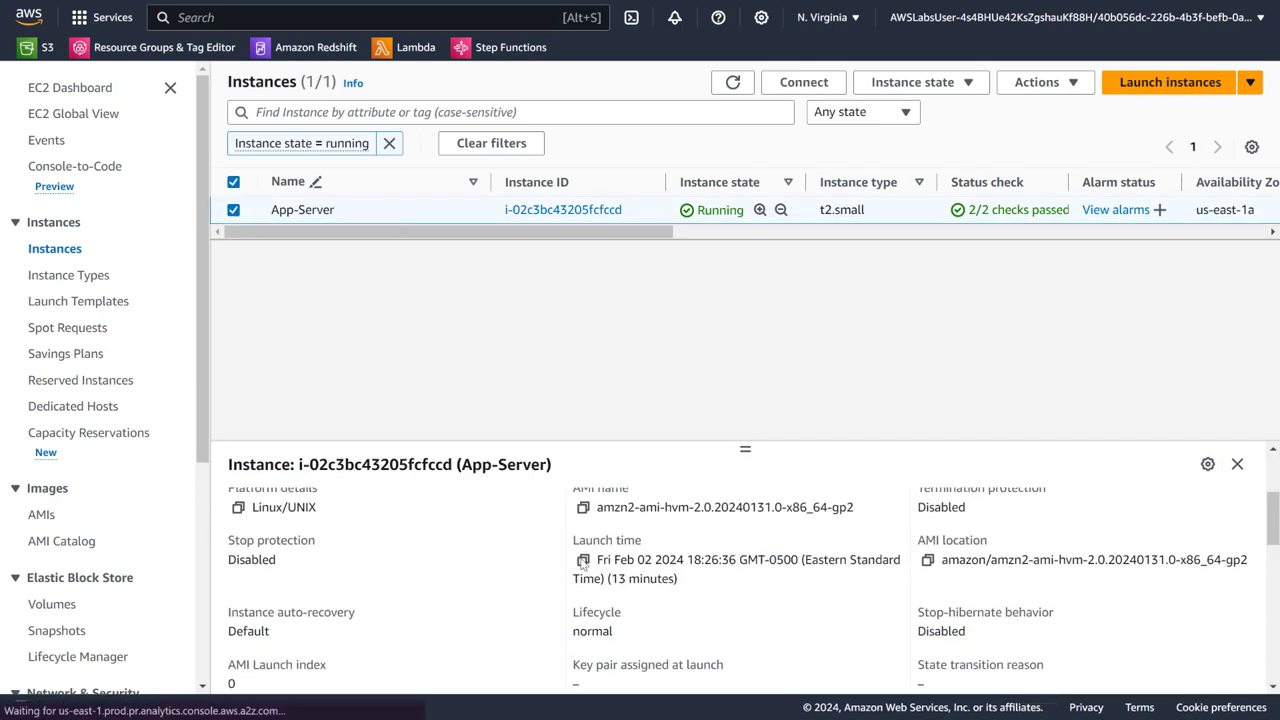
pyautogui.scroll(3, 509, 561)
pyautogui.click(598, 504)
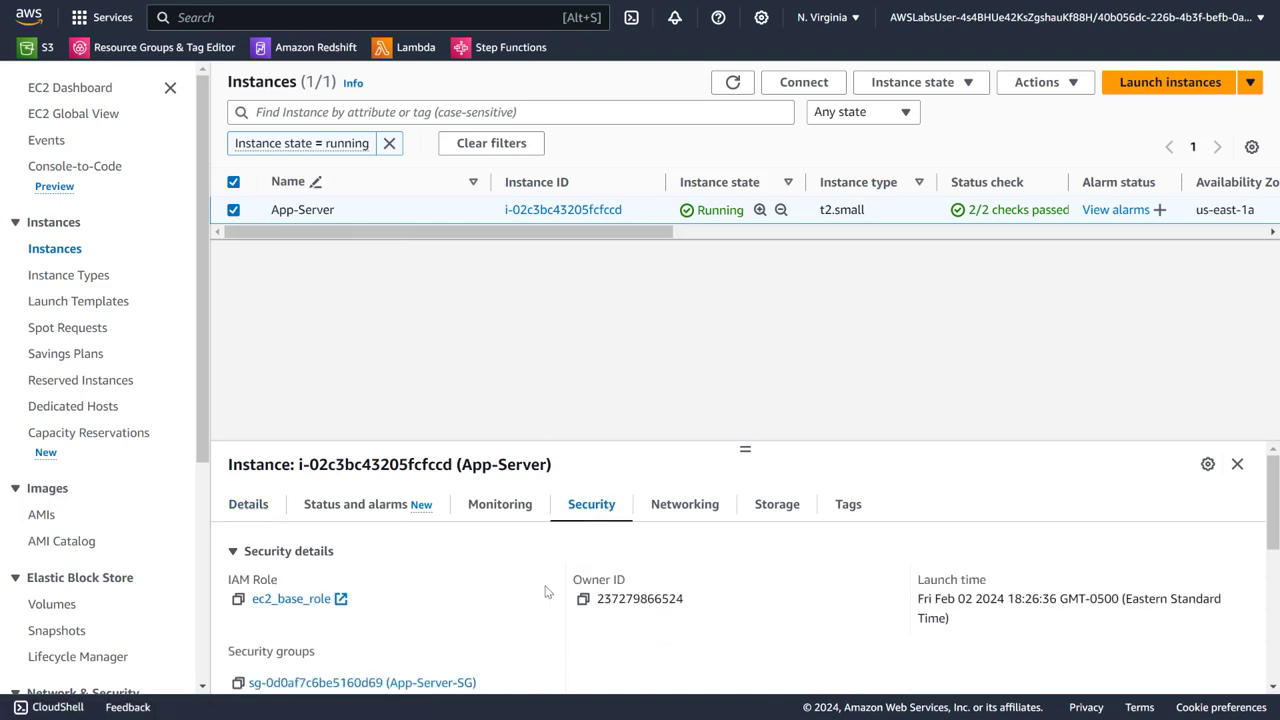
pyautogui.scroll(-5, 505, 560)
pyautogui.scroll(5, 306, 526)
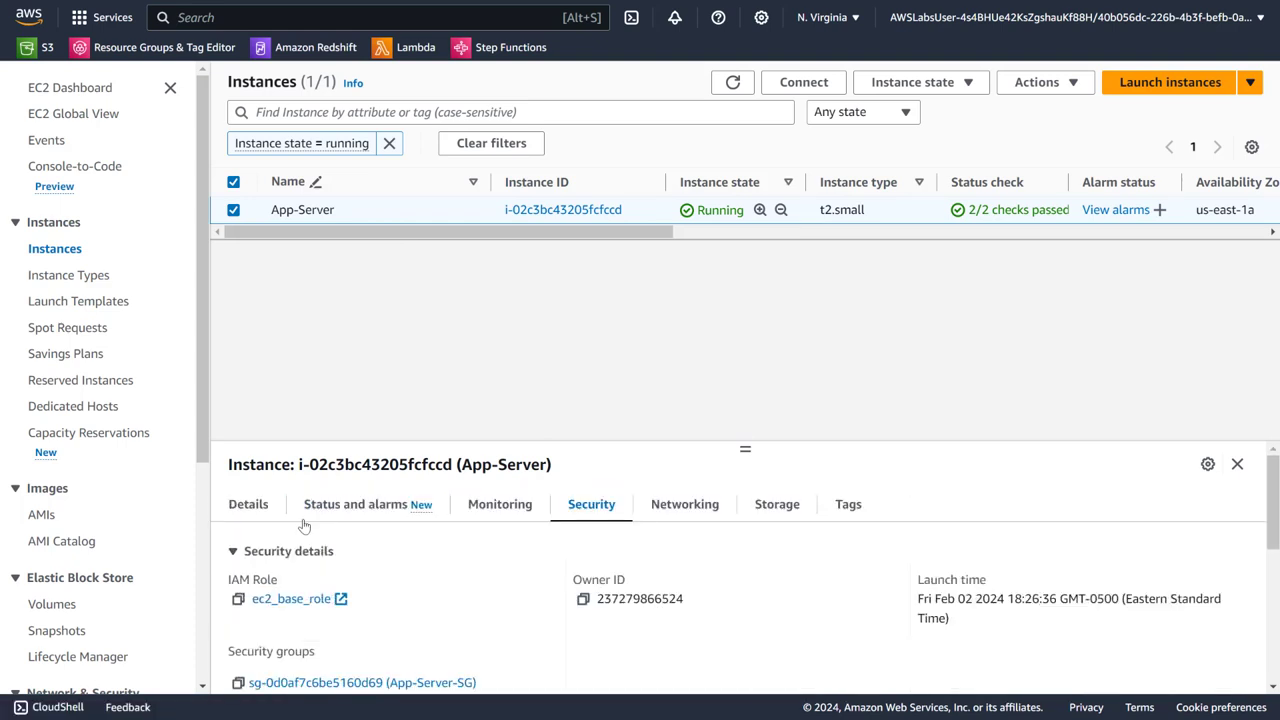
pyautogui.click(247, 502)
pyautogui.moveTo(743, 450); pyautogui.dragTo(727, 323)
pyautogui.scroll(-10, 451, 517)
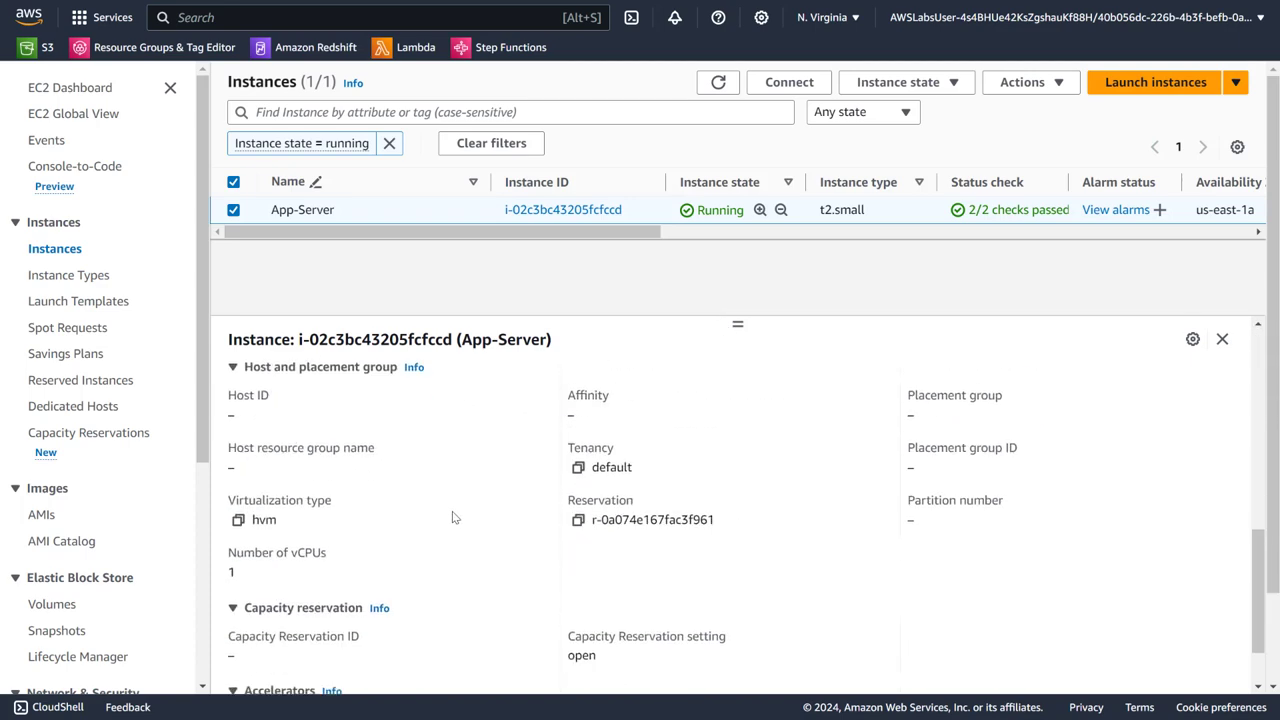
pyautogui.scroll(10, 452, 517)
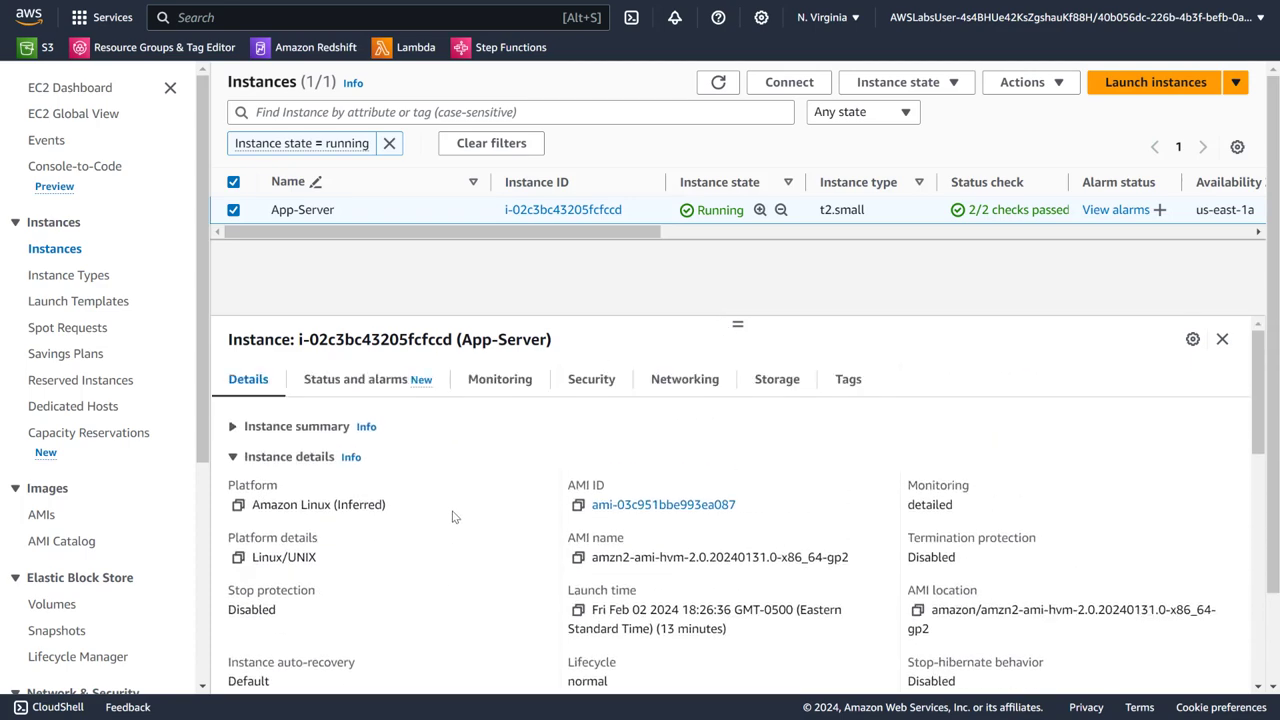
# Step: Copy the App-Server instance's public IPv4 address from its networking details
pyautogui.click(668, 386)
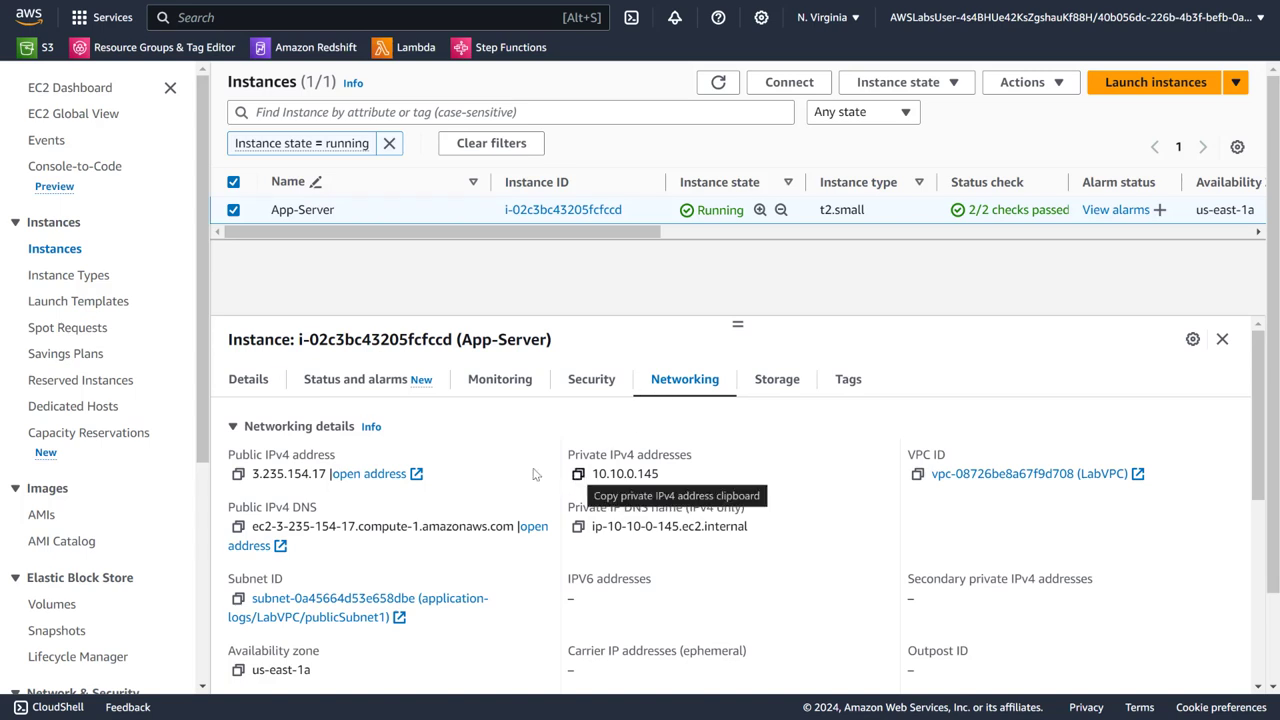
pyautogui.click(238, 474)
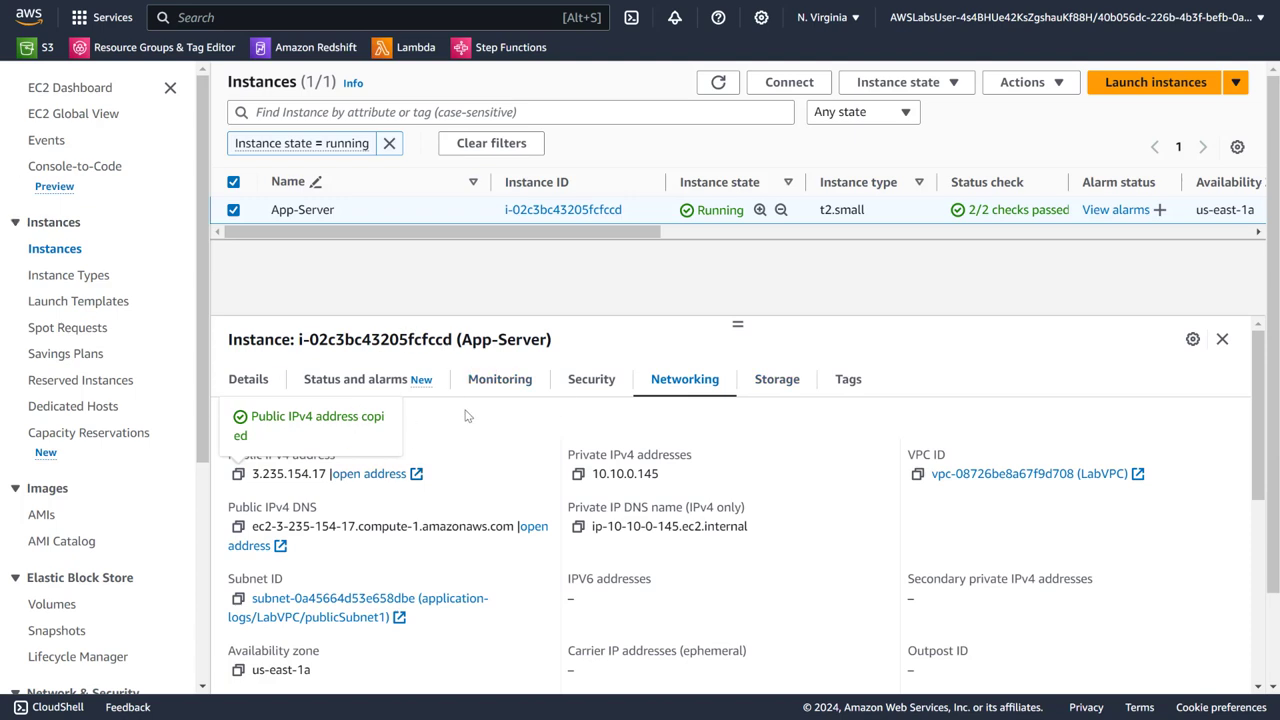
pyautogui.moveTo(739, 324); pyautogui.dragTo(737, 366)
# Step: Connect to the App-Server instance through Session Manager
pyautogui.click(790, 84)
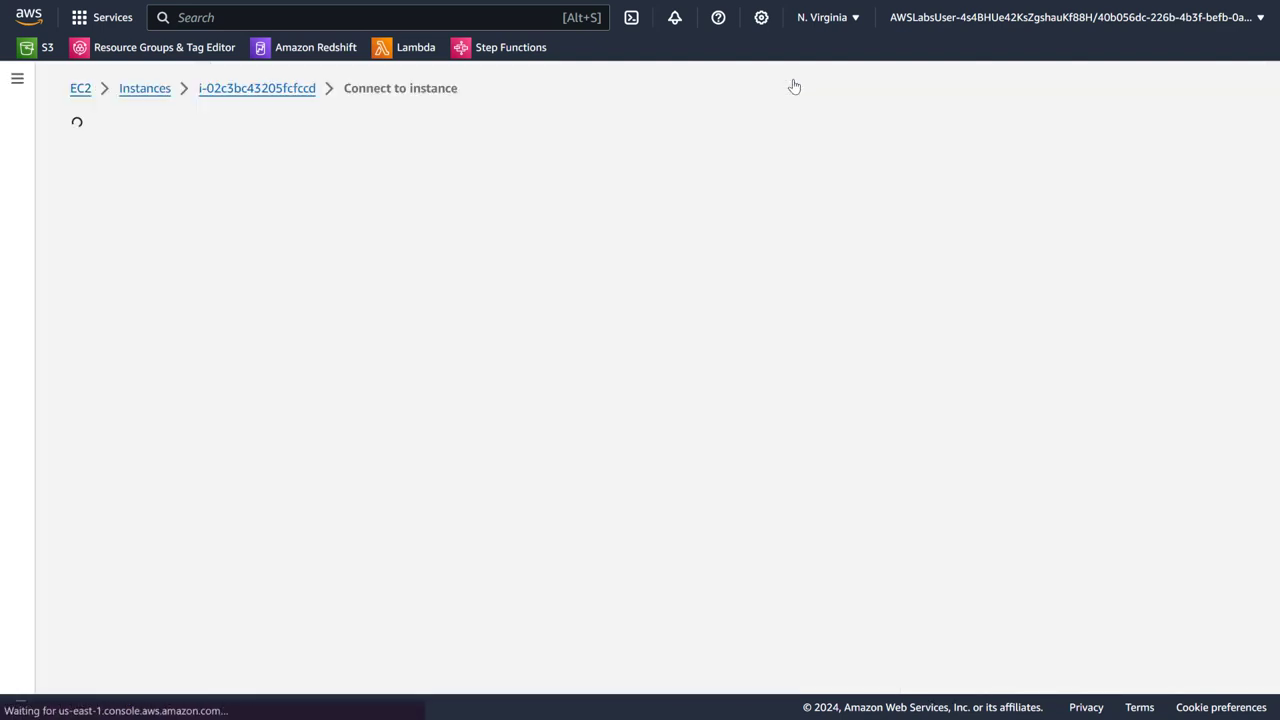
pyautogui.click(306, 211)
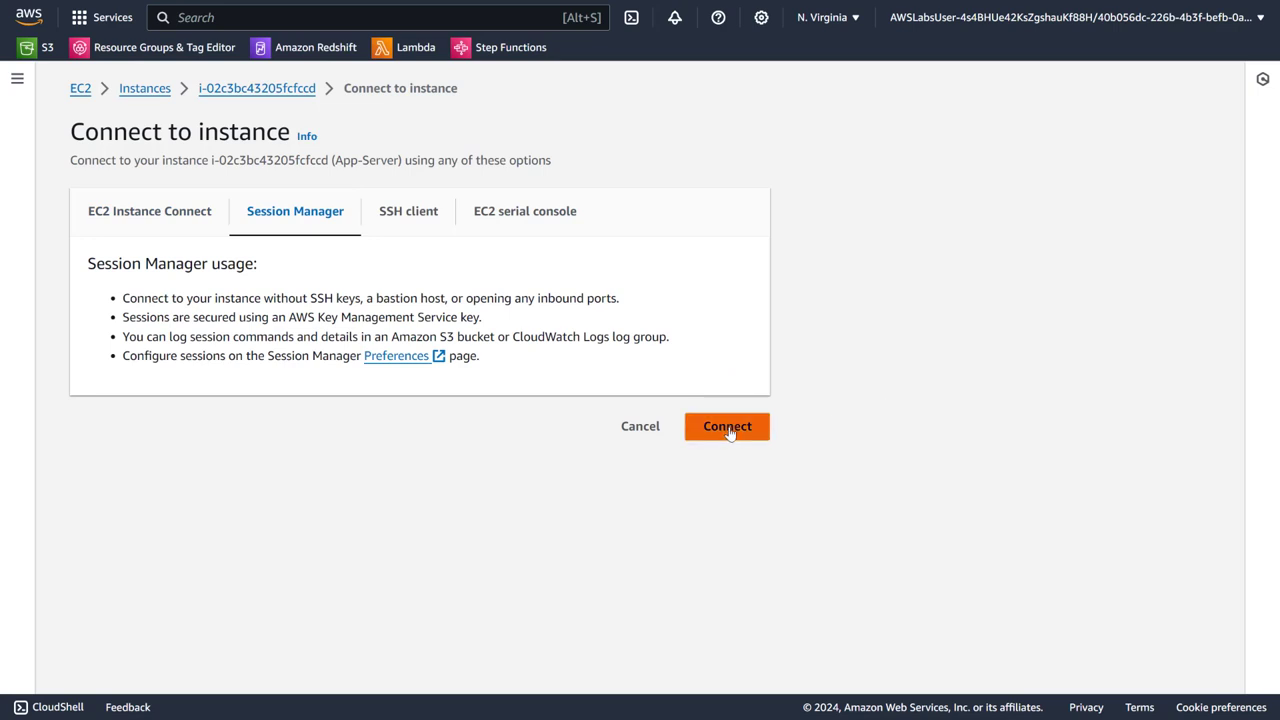
pyautogui.click(729, 426)
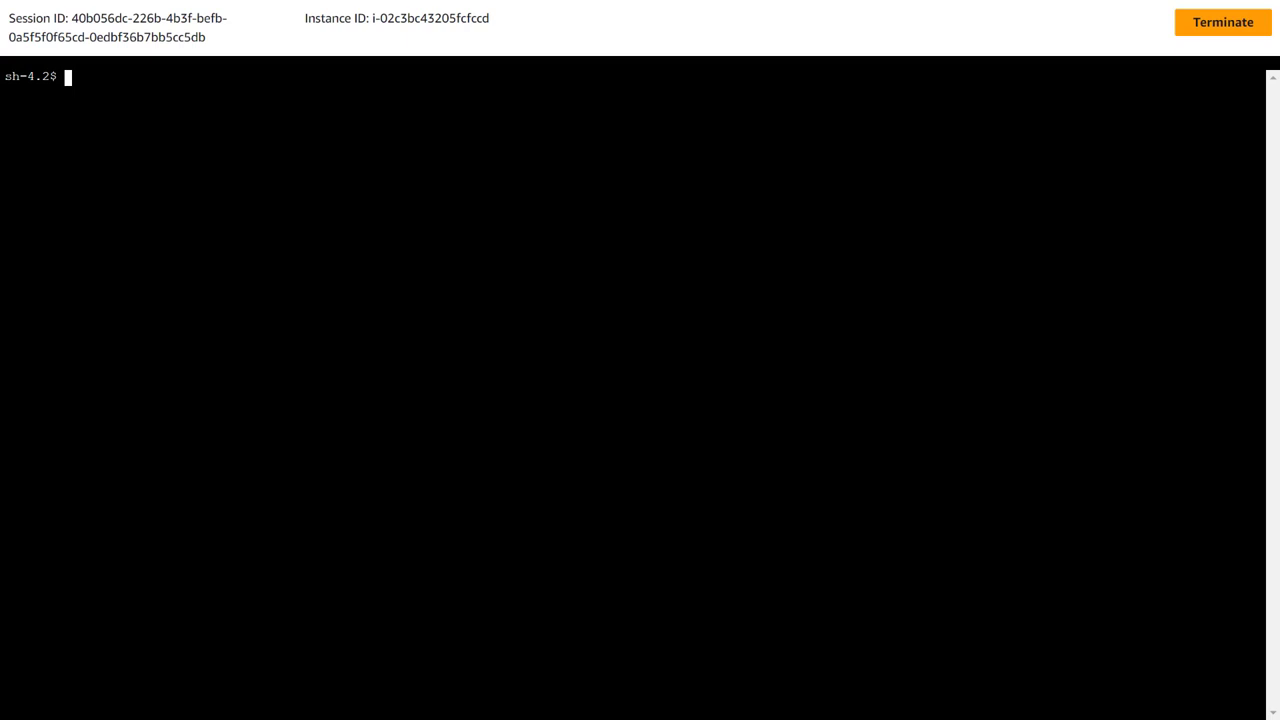
# Step: Check the Kinesis agent's service state by running "sudo service aws-kinesis-agent status" in the session terminal
pyautogui.rightClick(354, 112)
pyautogui.click(433, 280)
pyautogui.press('BackSpace')
pyautogui.press('BackSpace')
pyautogui.press('BackSpace')
pyautogui.press('BackSpace')
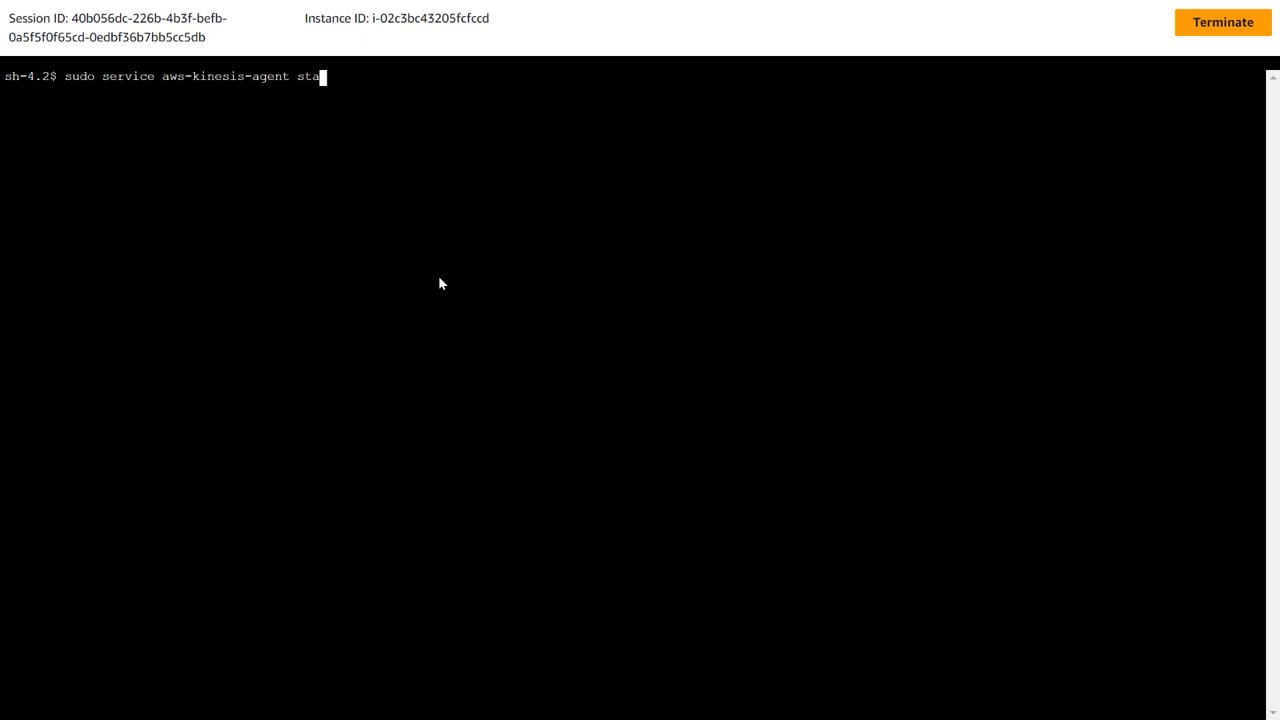
pyautogui.write('TATUS')
pyautogui.press('BackSpace')
pyautogui.press('BackSpace')
pyautogui.press('BackSpace')
pyautogui.press('BackSpace')
pyautogui.press('BackSpace')
pyautogui.write('tatus')
pyautogui.press('Return')
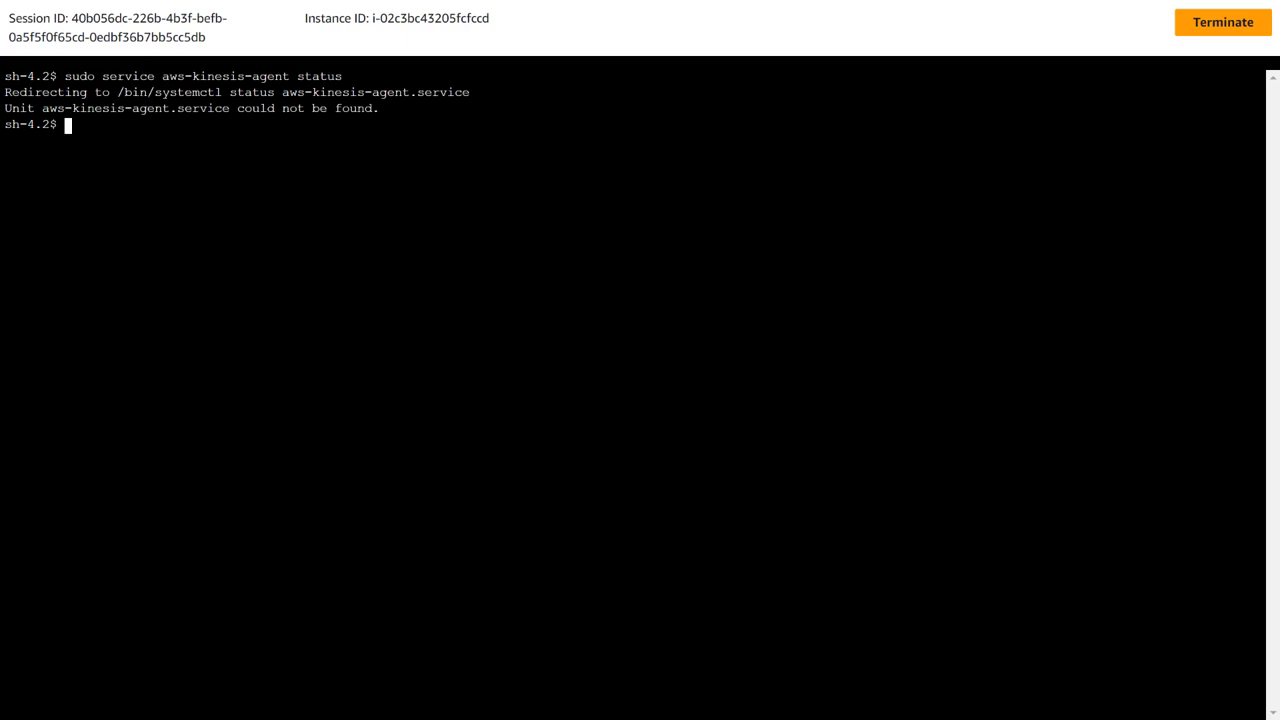
pyautogui.rightClick(450, 219)
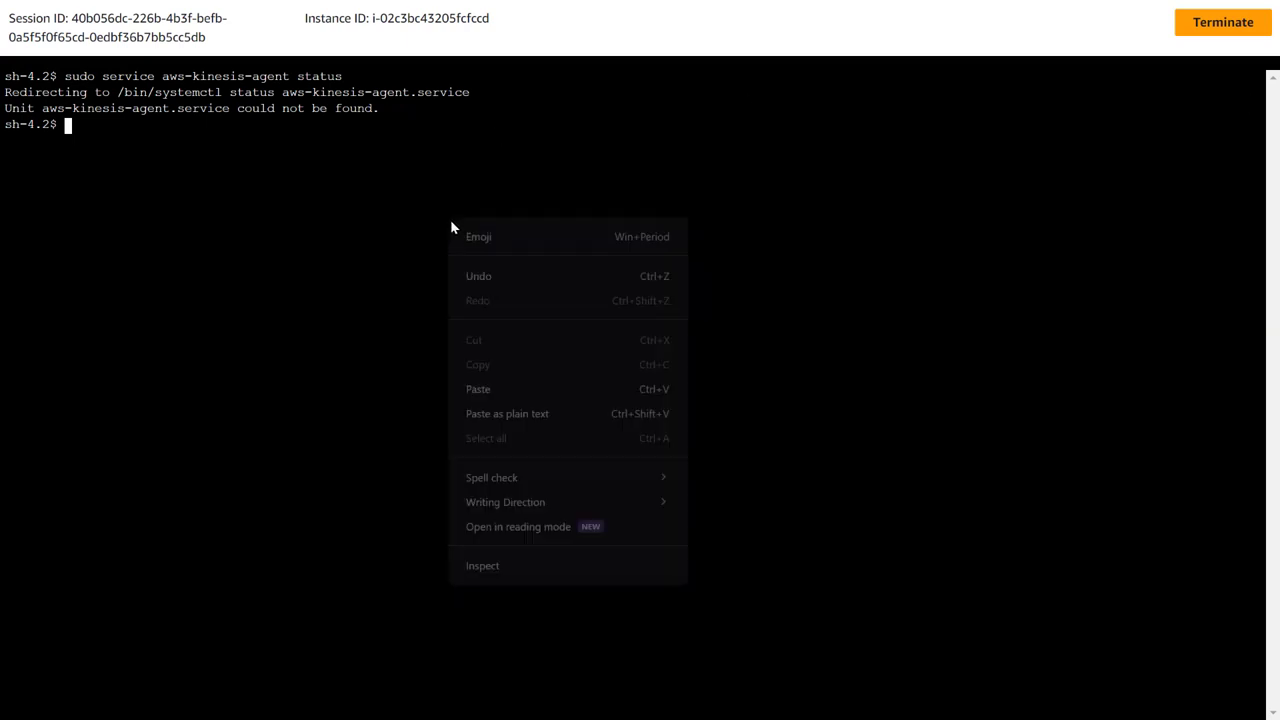
pyautogui.click(554, 384)
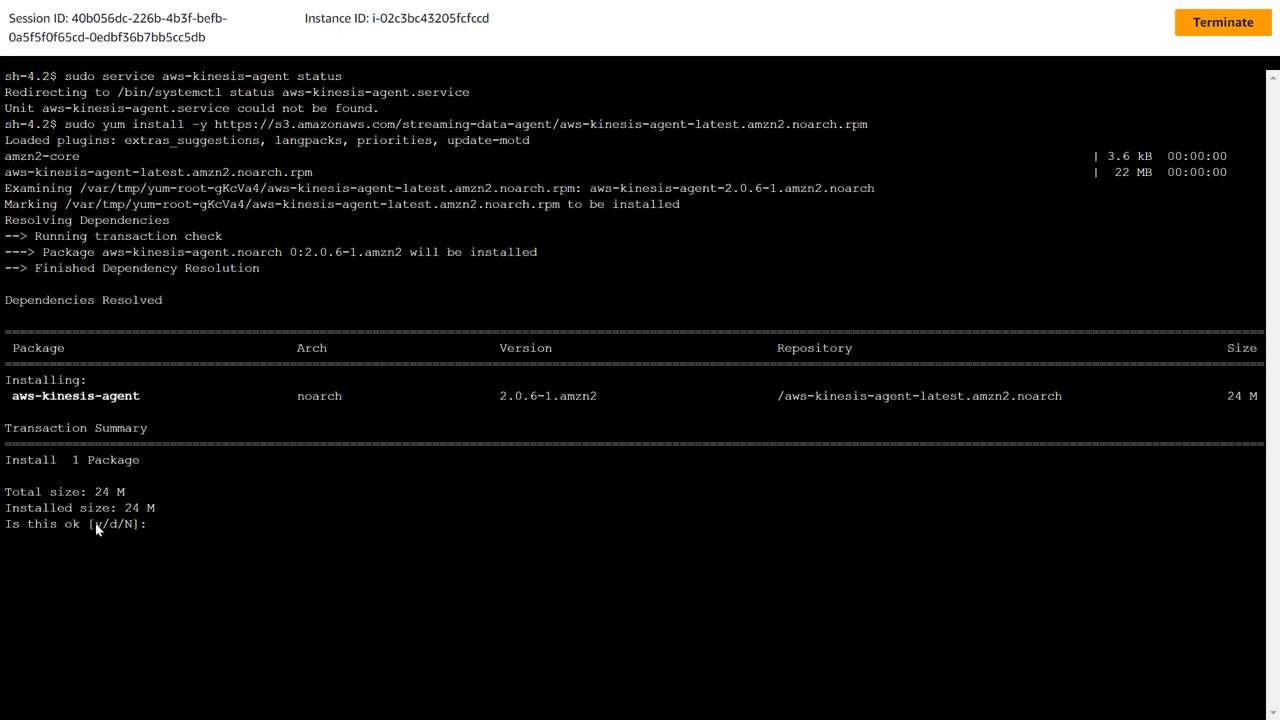
pyautogui.write('y')
pyautogui.press('Return')
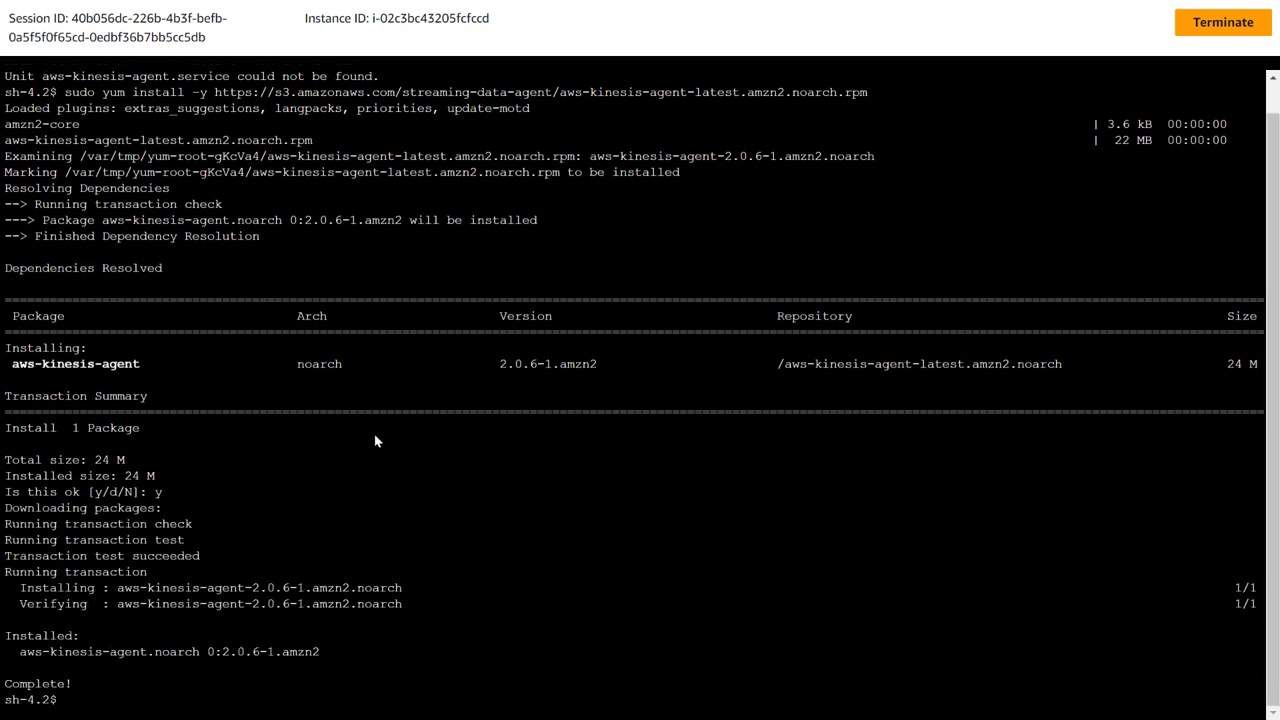
# Step: Clear the terminal and check the installed agent's state with "sudo service aws-kinesis-agent status"
pyautogui.hotkey('ctrl', 'l')
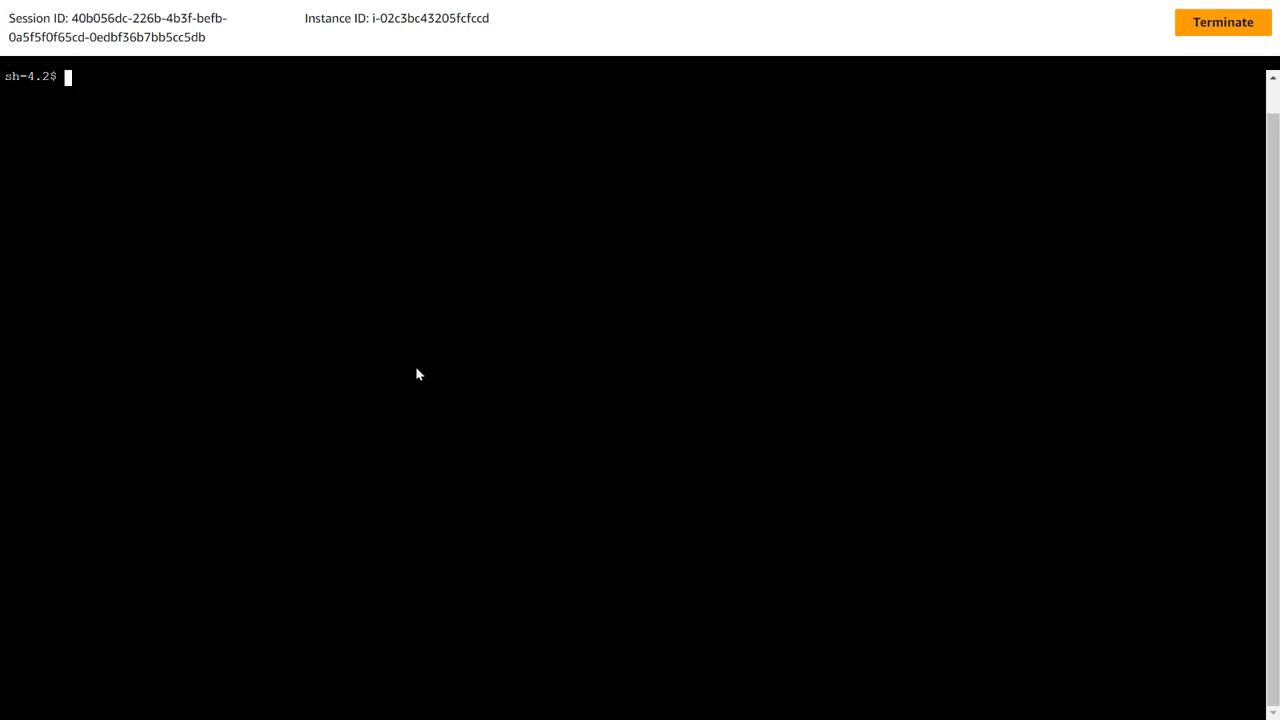
pyautogui.write('sudo service aws-kinesis-agent status')
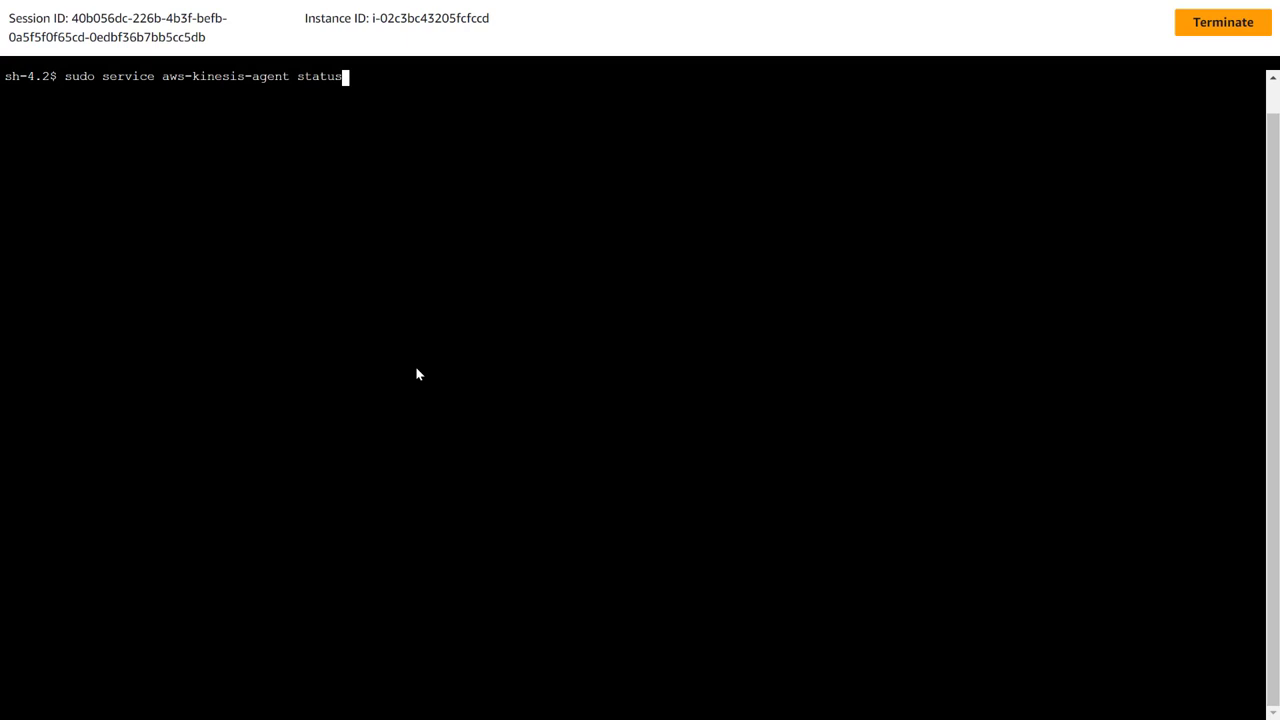
pyautogui.press('Return')
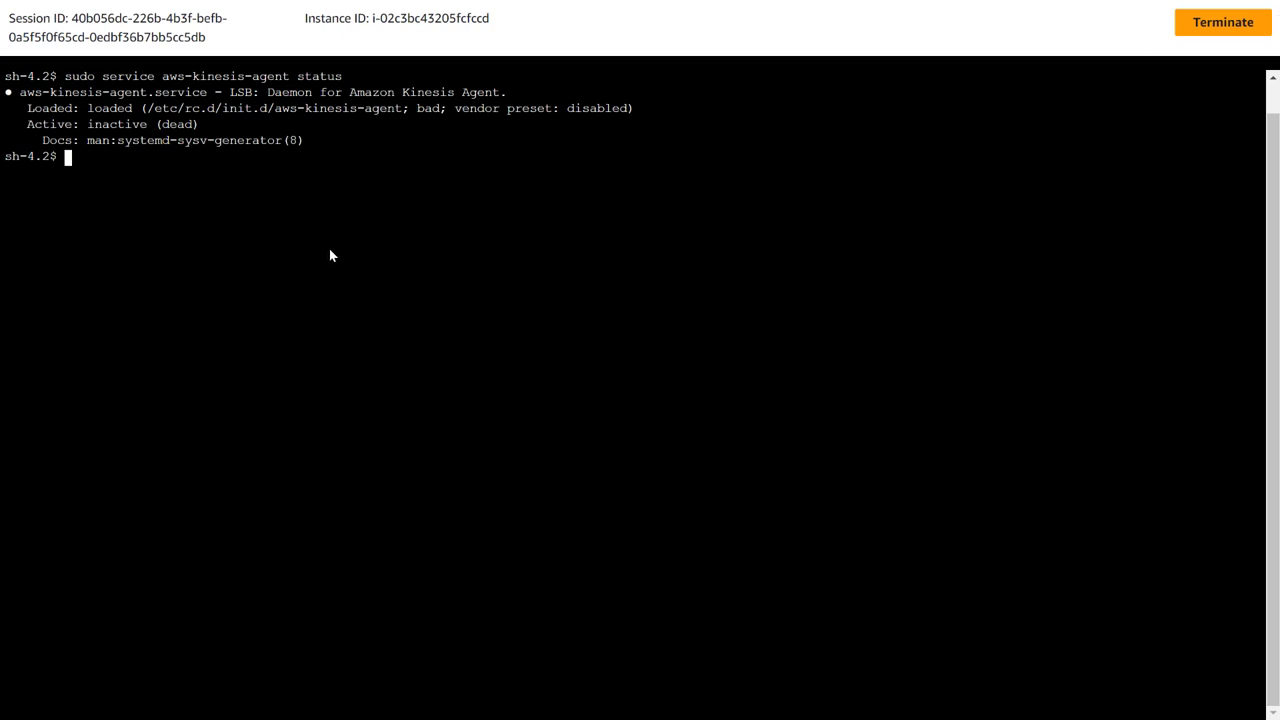
# Step: Write /etc/aws-kinesis/agent.json with a flow sending /var/log/httpd/access_log to the delivery stream "delivery-stream"
pyautogui.hotkey('ctrl', 'l')
pyautogui.rightClick(366, 212)
pyautogui.click(490, 382)
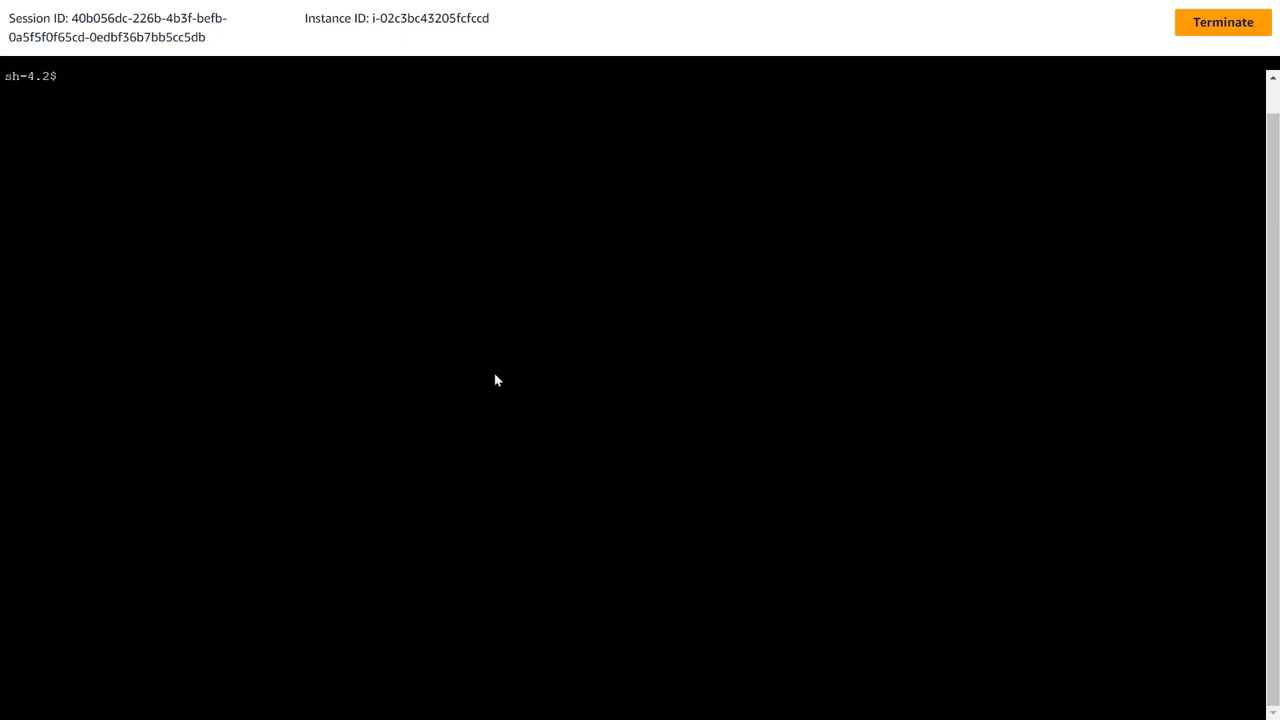
pyautogui.press('Return')
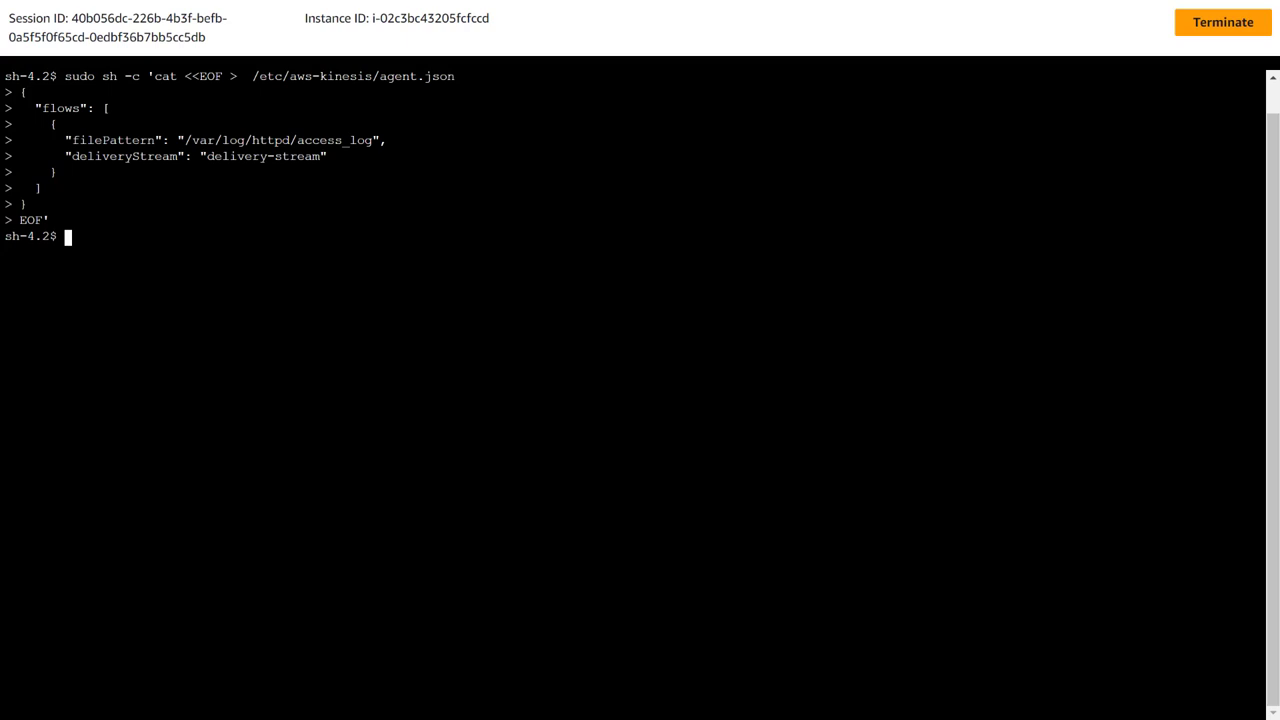
# Step: Start the Kinesis agent by running "sudo service aws-kinesis-agent start"
pyautogui.rightClick(714, 334)
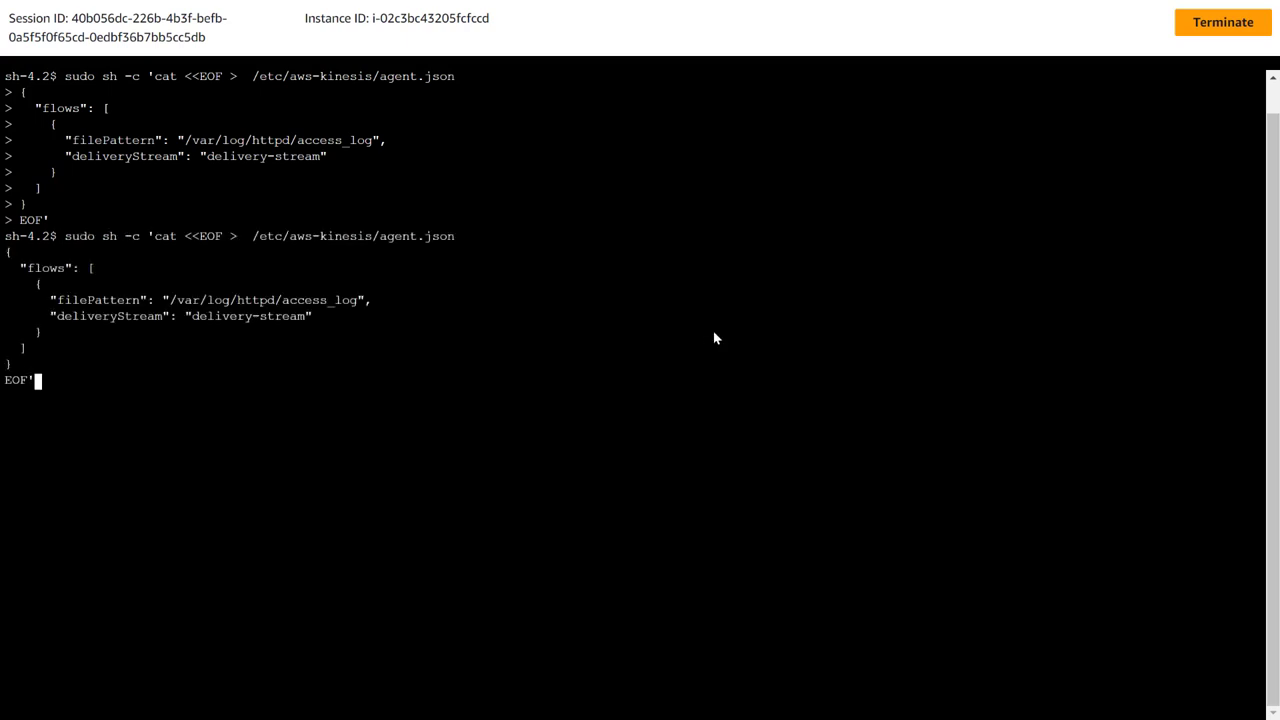
pyautogui.press('Return')
pyautogui.rightClick(713, 330)
pyautogui.press('BackSpace')
pyautogui.press('BackSpace')
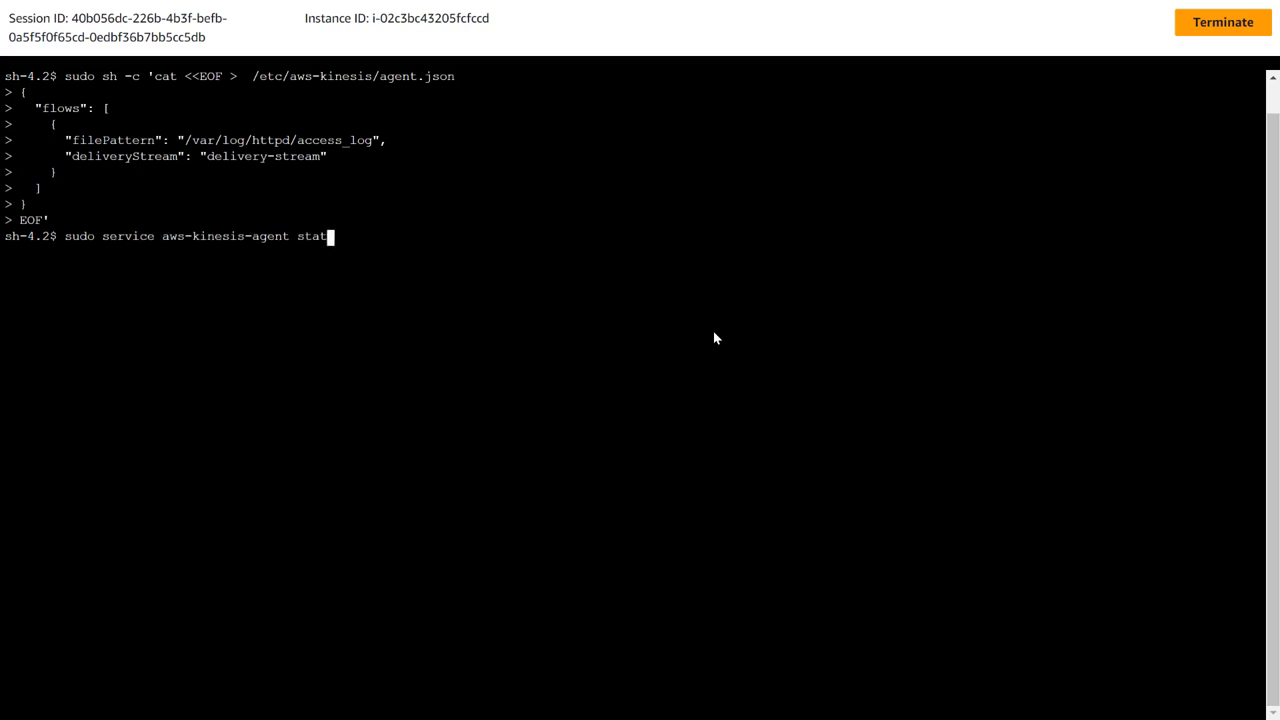
pyautogui.write('rt')
pyautogui.press('Return')
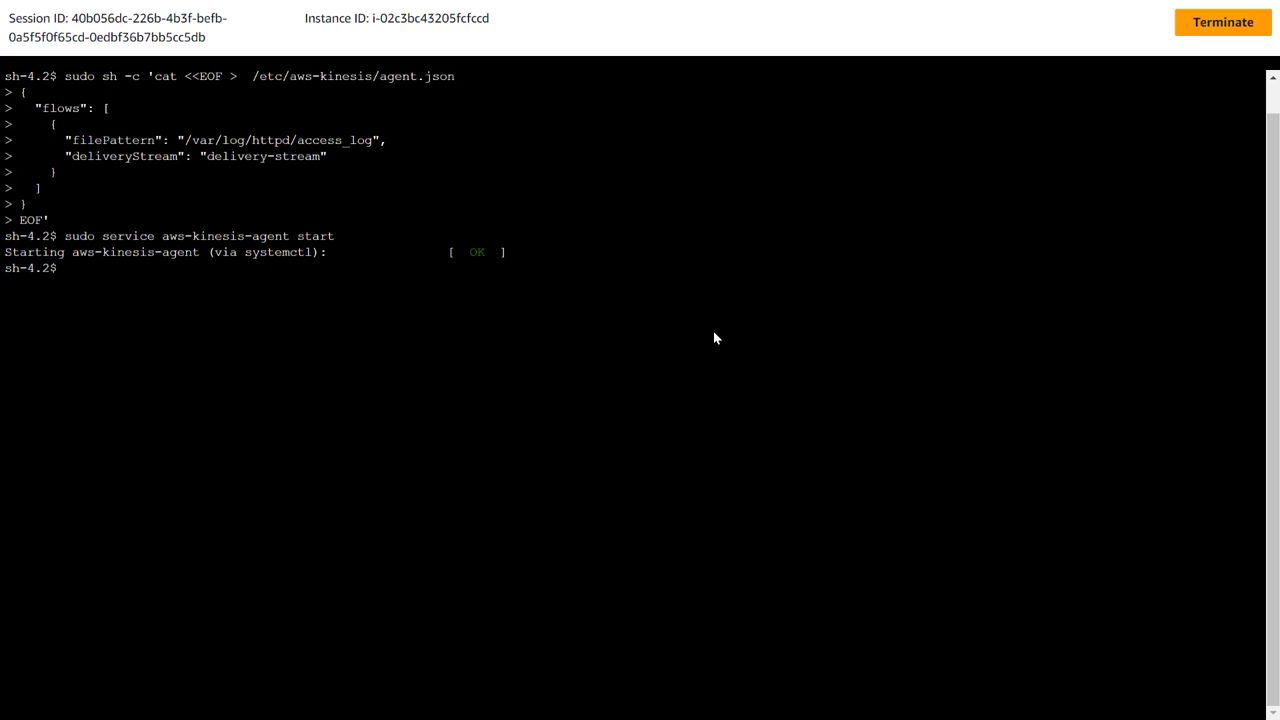
# Step: Clear the terminal and recheck the Kinesis agent's service status after starting it
pyautogui.write('clear')
pyautogui.press('Return')
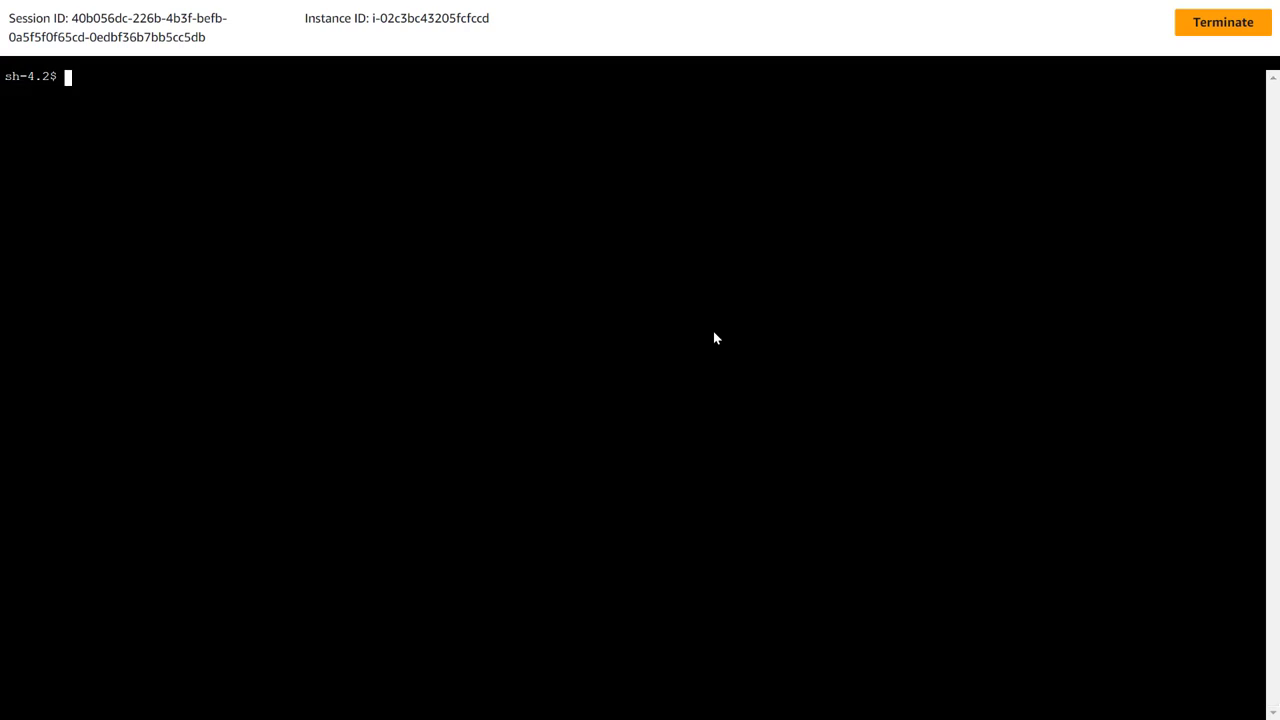
pyautogui.press('Up')
pyautogui.press('Up')
pyautogui.press('BackSpace')
pyautogui.press('BackSpace')
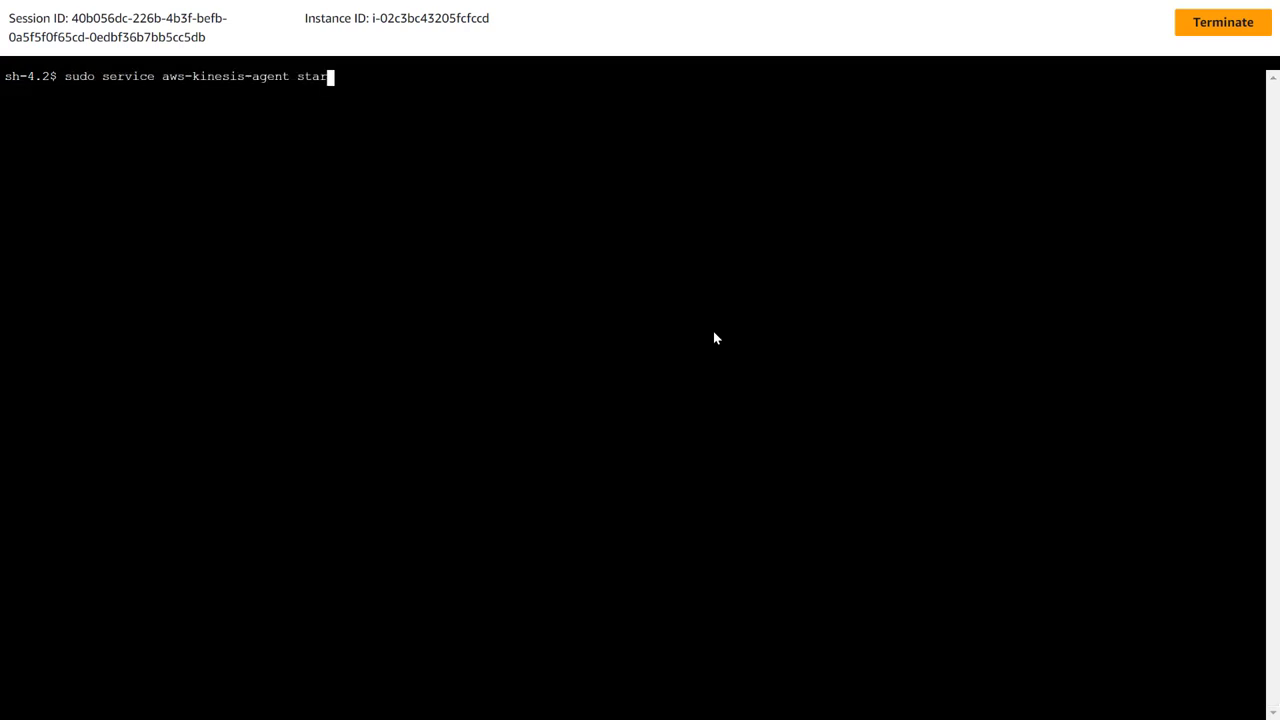
pyautogui.write('tus')
pyautogui.press('Return')
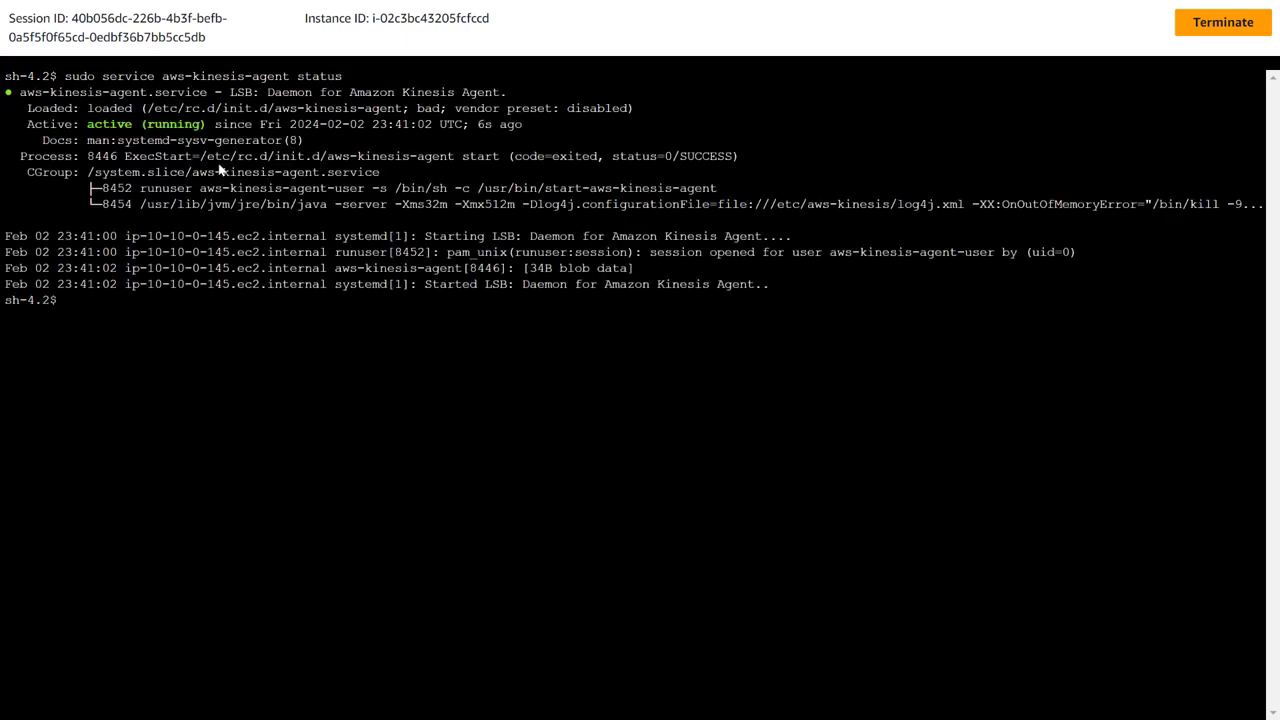
# Step: Clear the terminal and follow the web server's access log with "tail -f /var/log/httpd/access_log"
pyautogui.hotkey('ctrl', 'l')
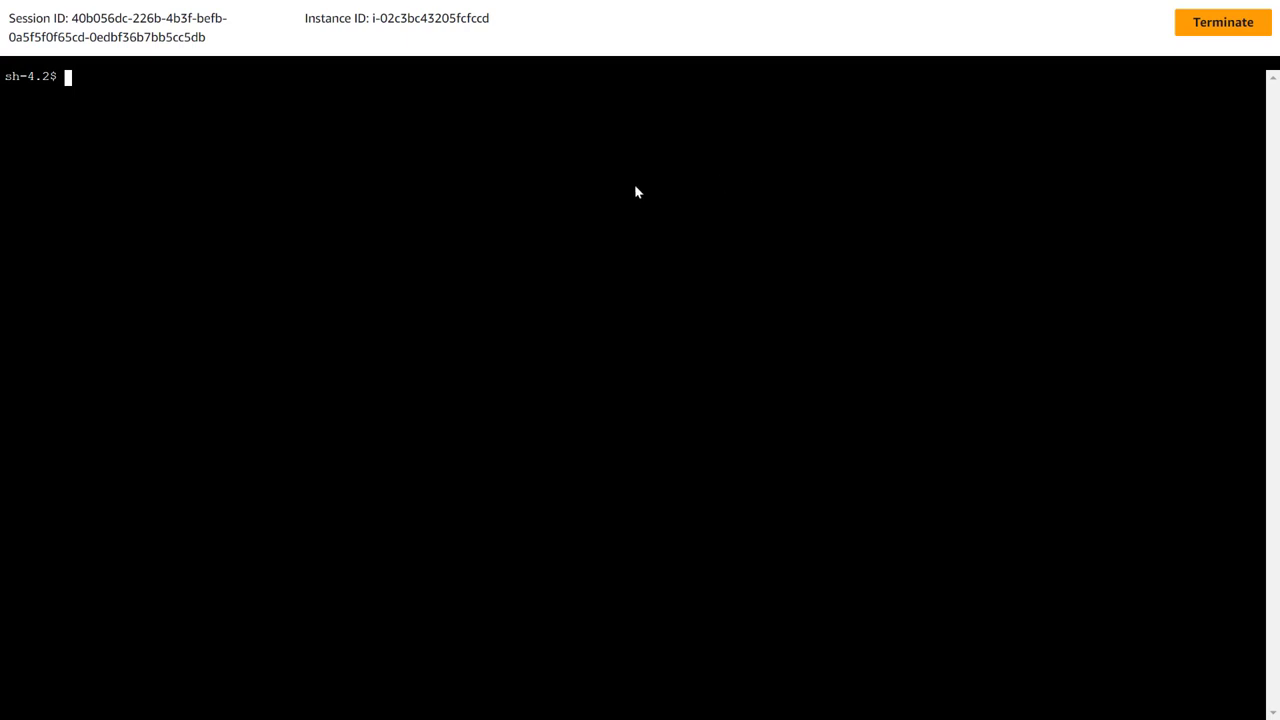
pyautogui.rightClick(482, 200)
pyautogui.click(568, 369)
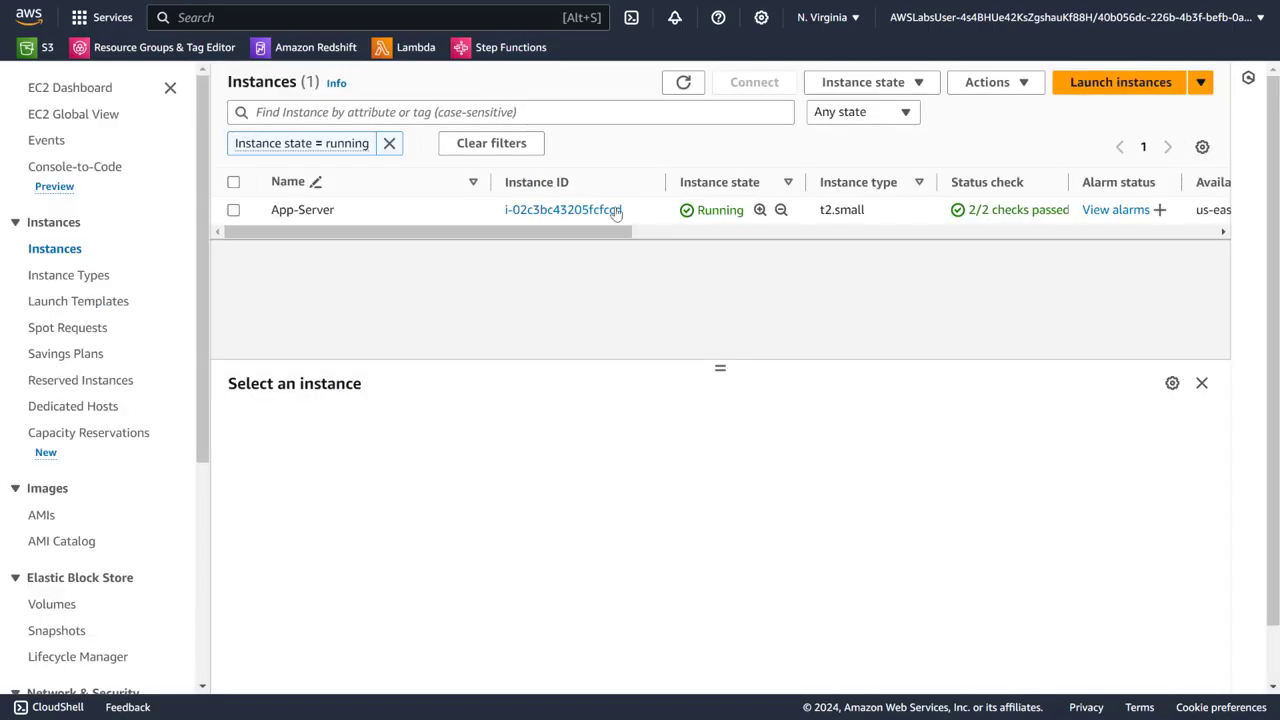
# Step: Open the App-Server instance's public IPv4 address from its networking details and check the session terminal for new log entries
pyautogui.click(634, 66)
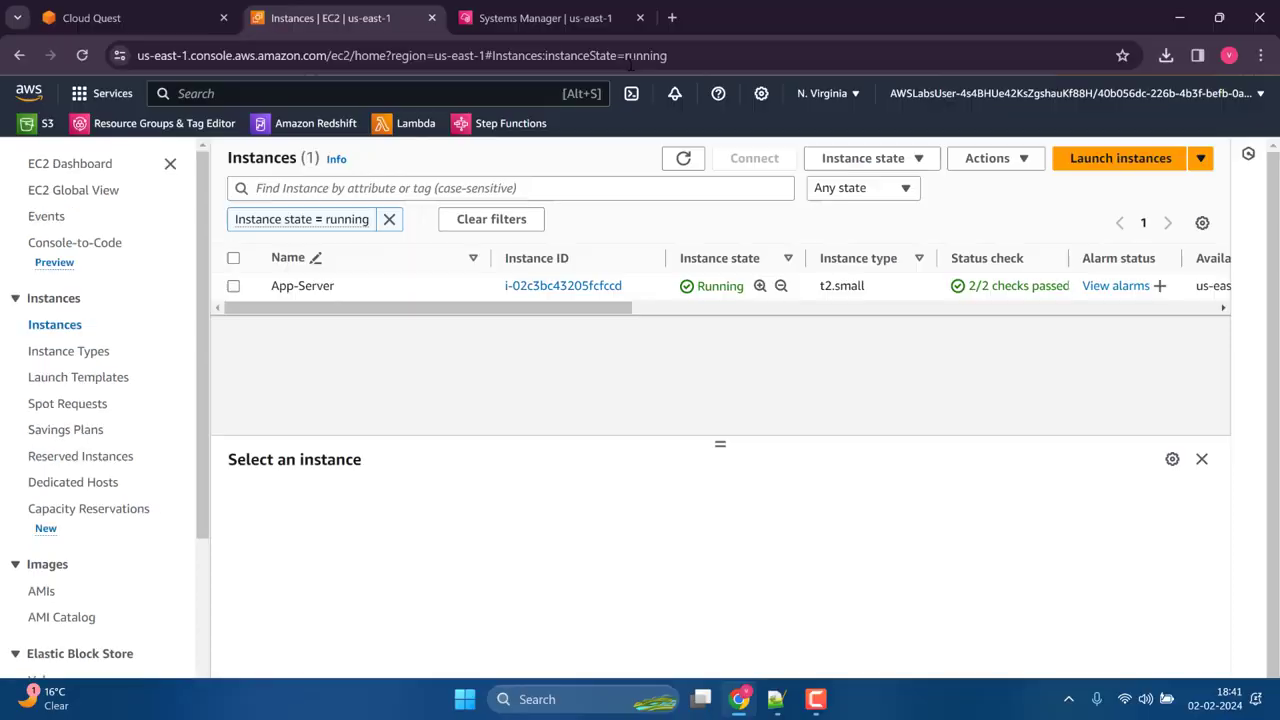
pyautogui.click(516, 22)
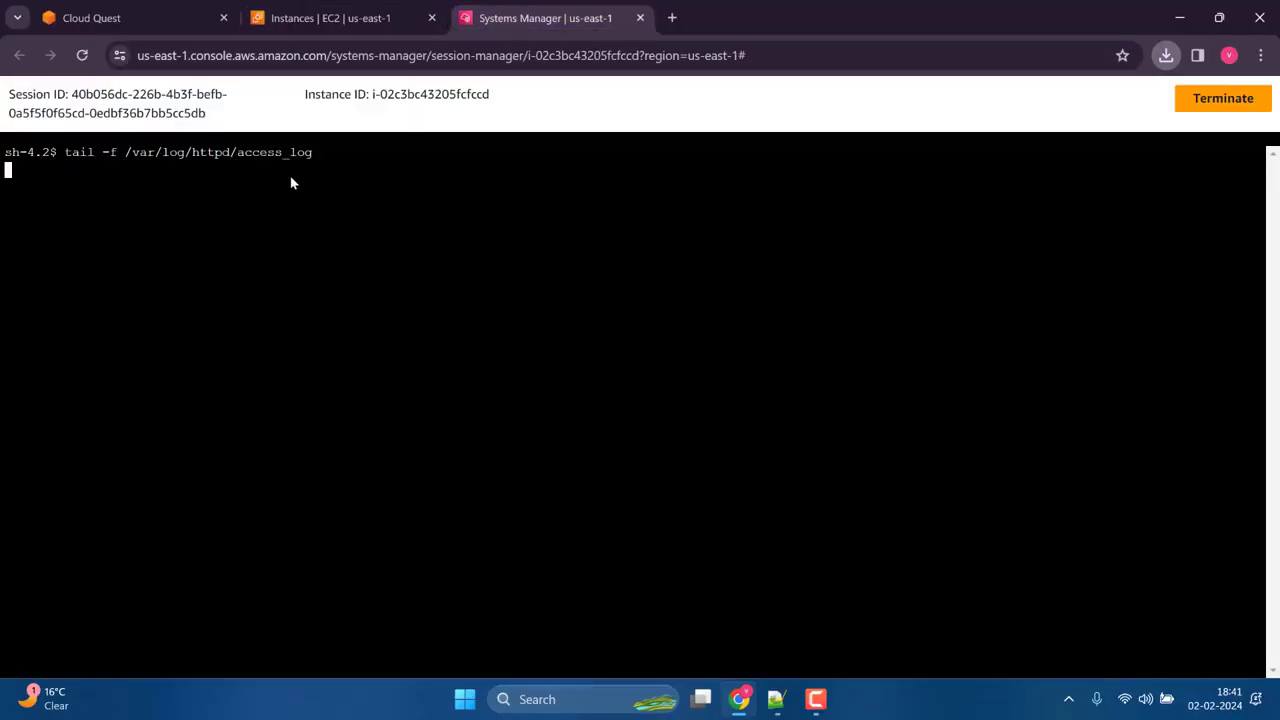
pyautogui.click(291, 20)
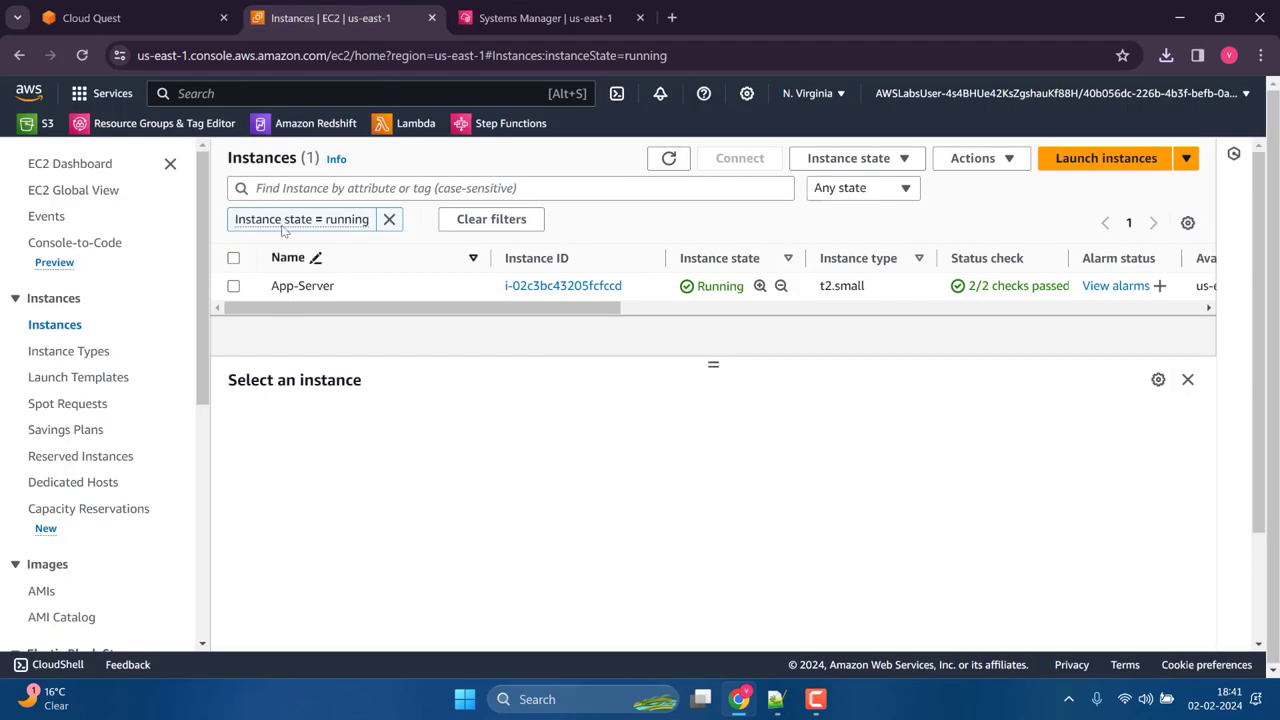
pyautogui.click(234, 287)
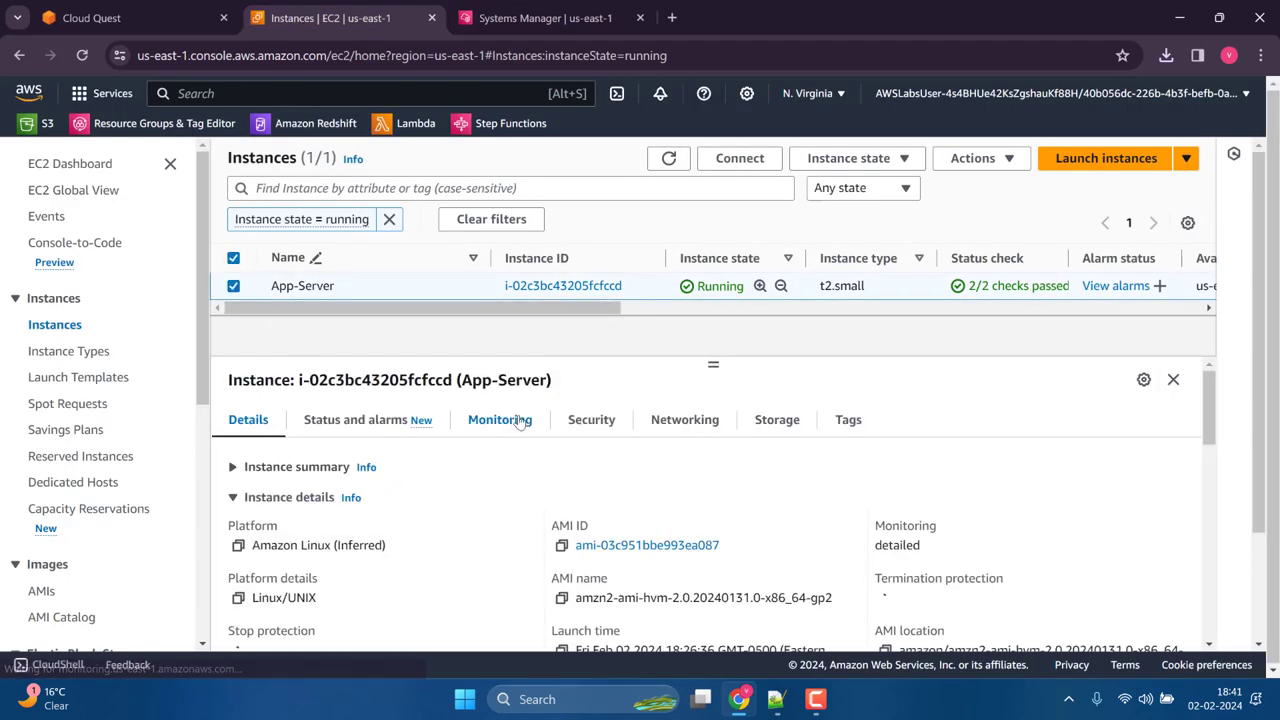
pyautogui.click(707, 425)
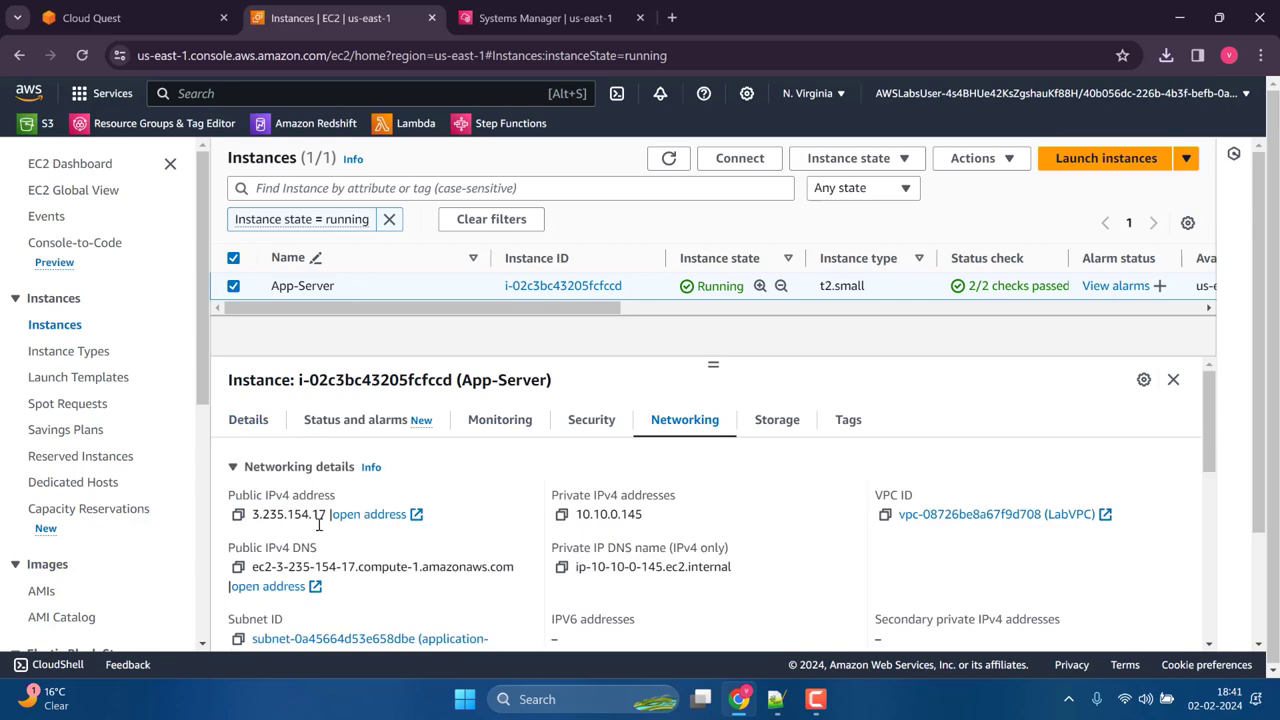
pyautogui.click(369, 514)
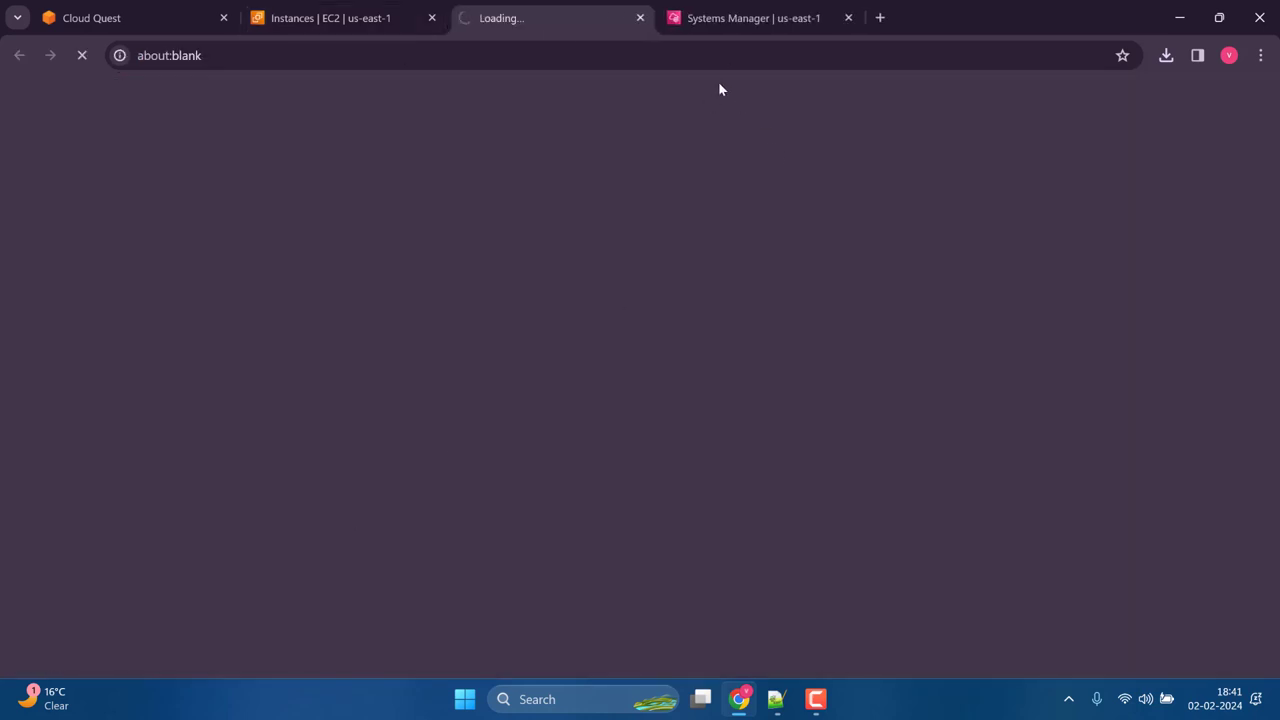
pyautogui.click(726, 20)
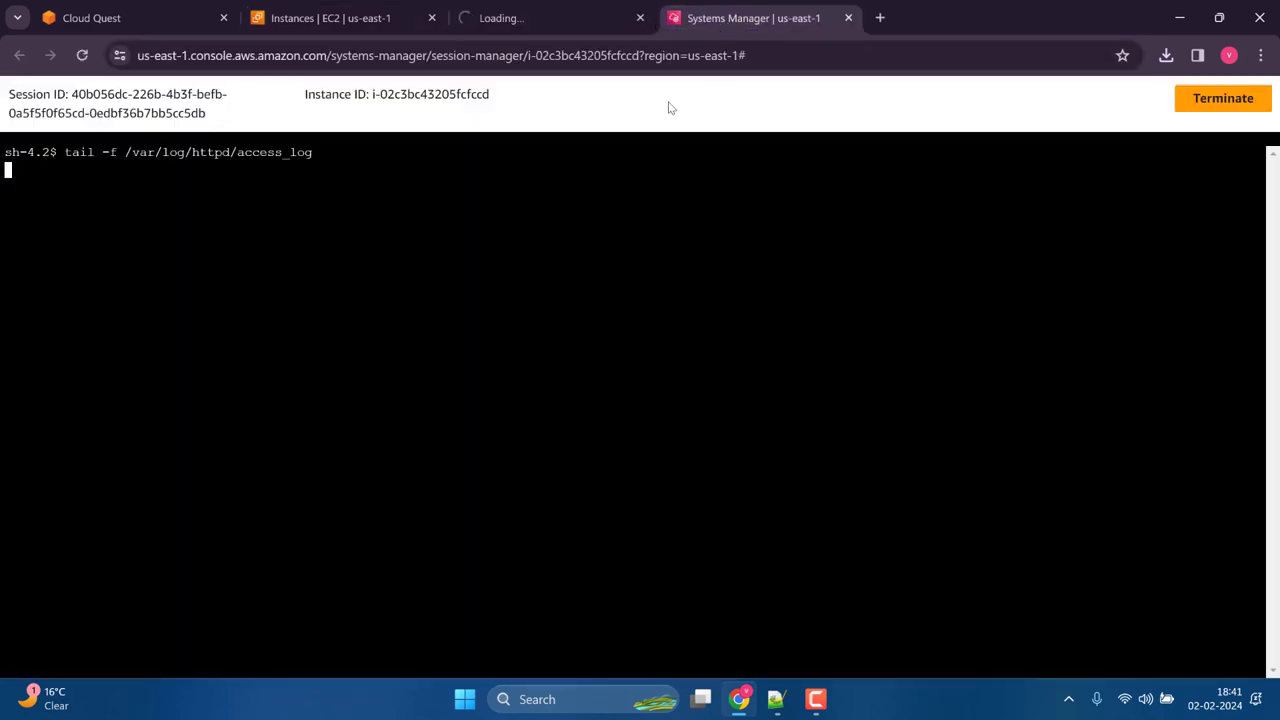
pyautogui.click(527, 15)
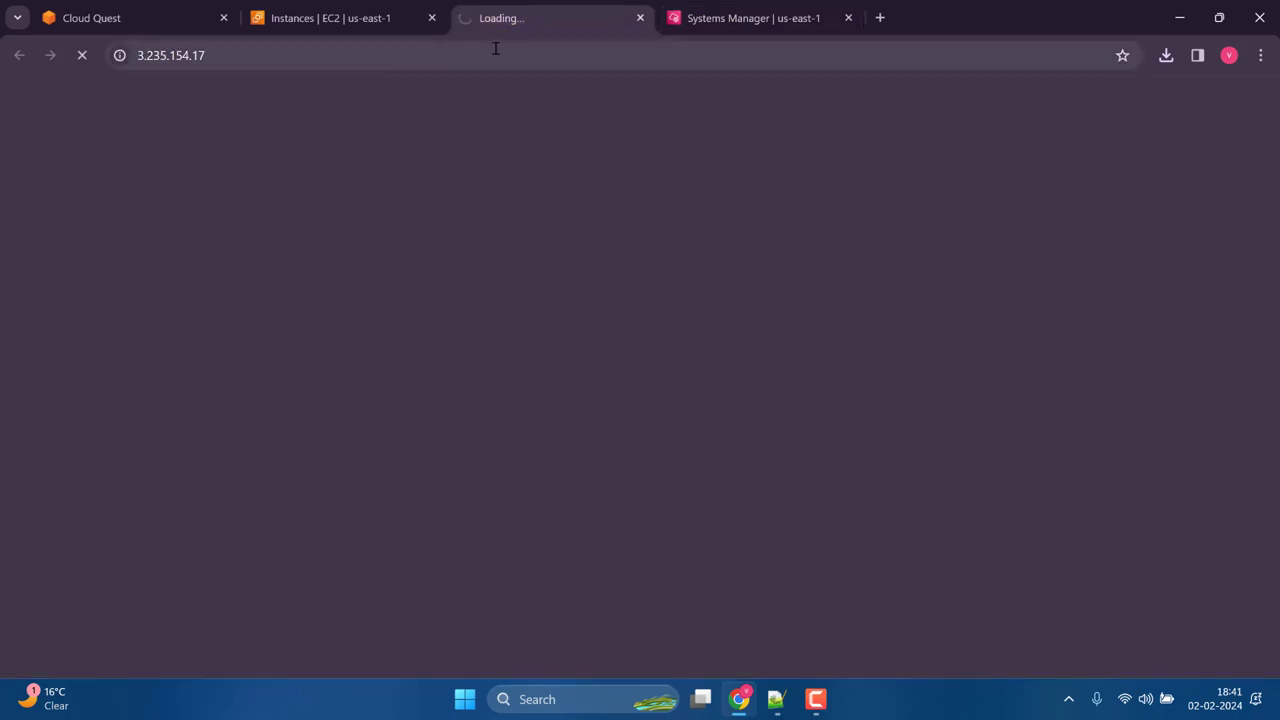
pyautogui.click(766, 18)
pyautogui.click(573, 20)
pyautogui.click(319, 55)
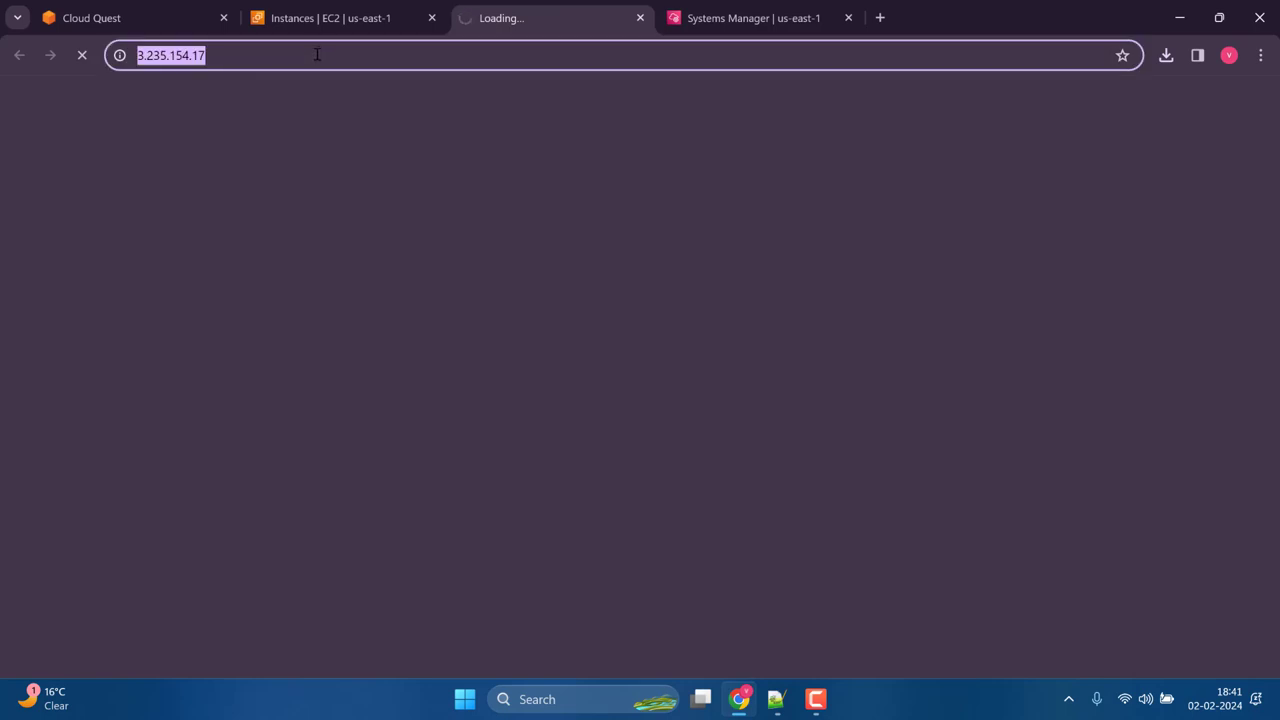
pyautogui.write('https://3.235.154.17')
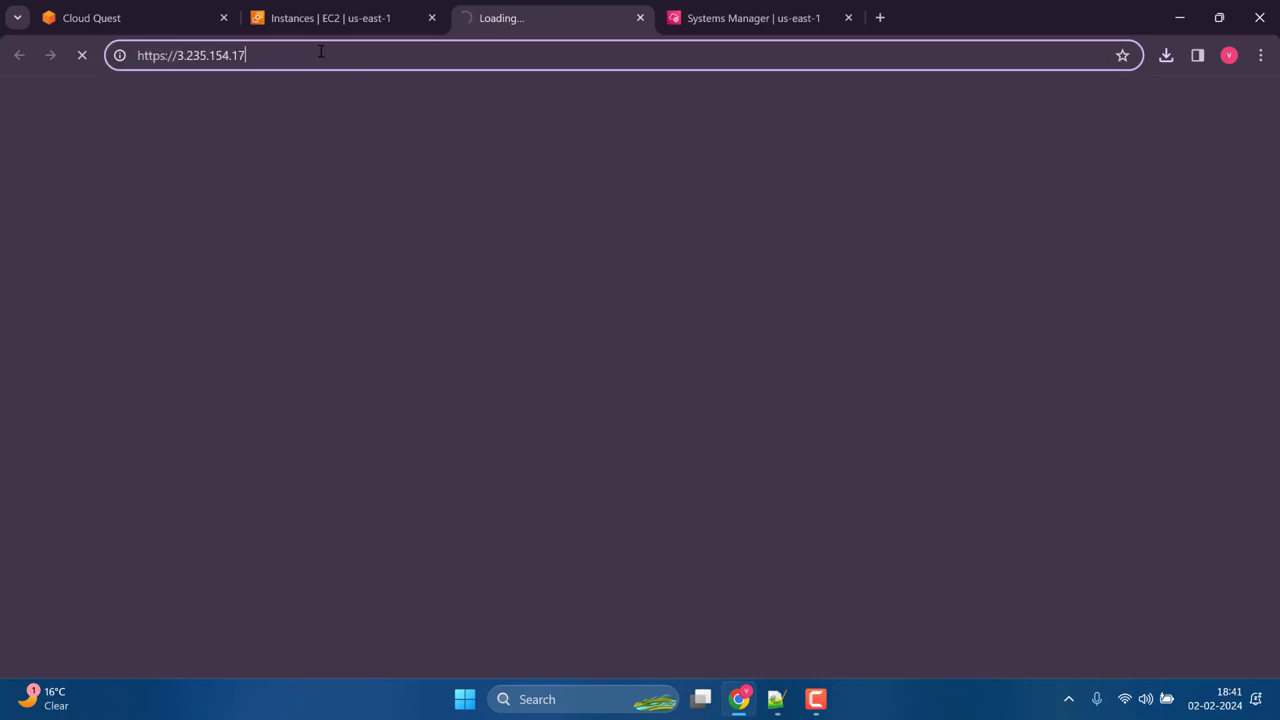
pyautogui.click(750, 18)
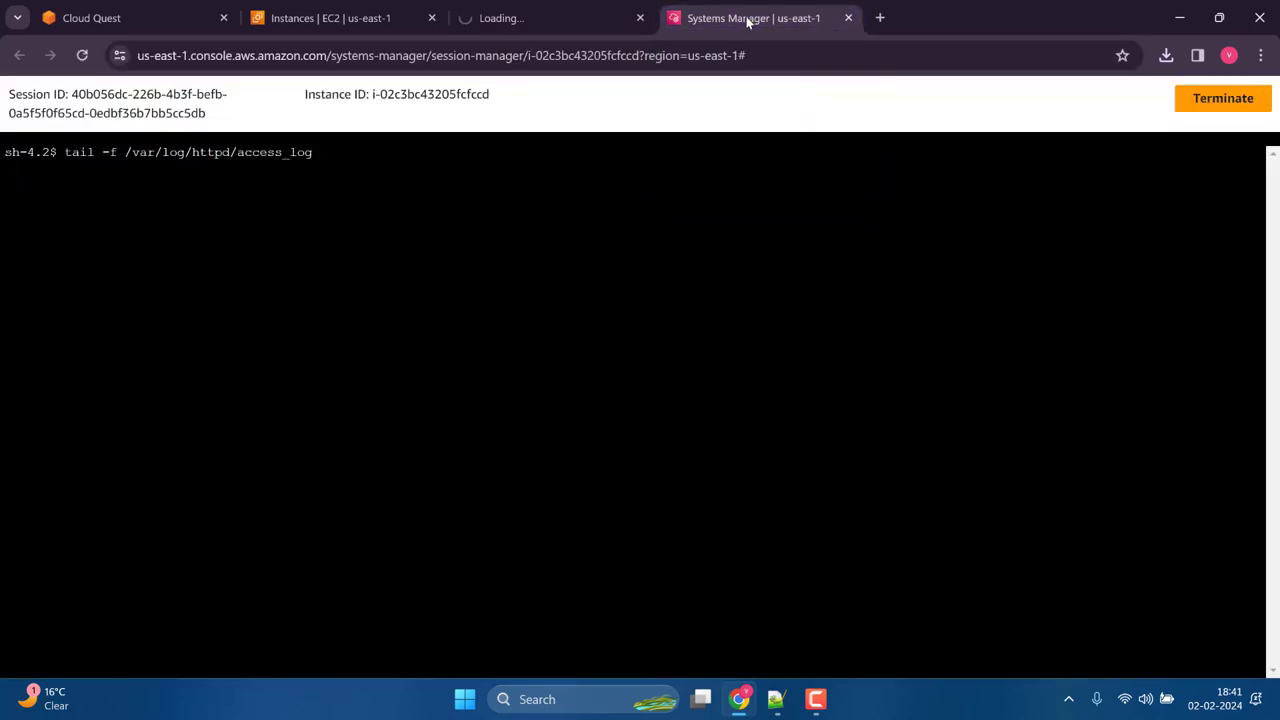
pyautogui.click(531, 23)
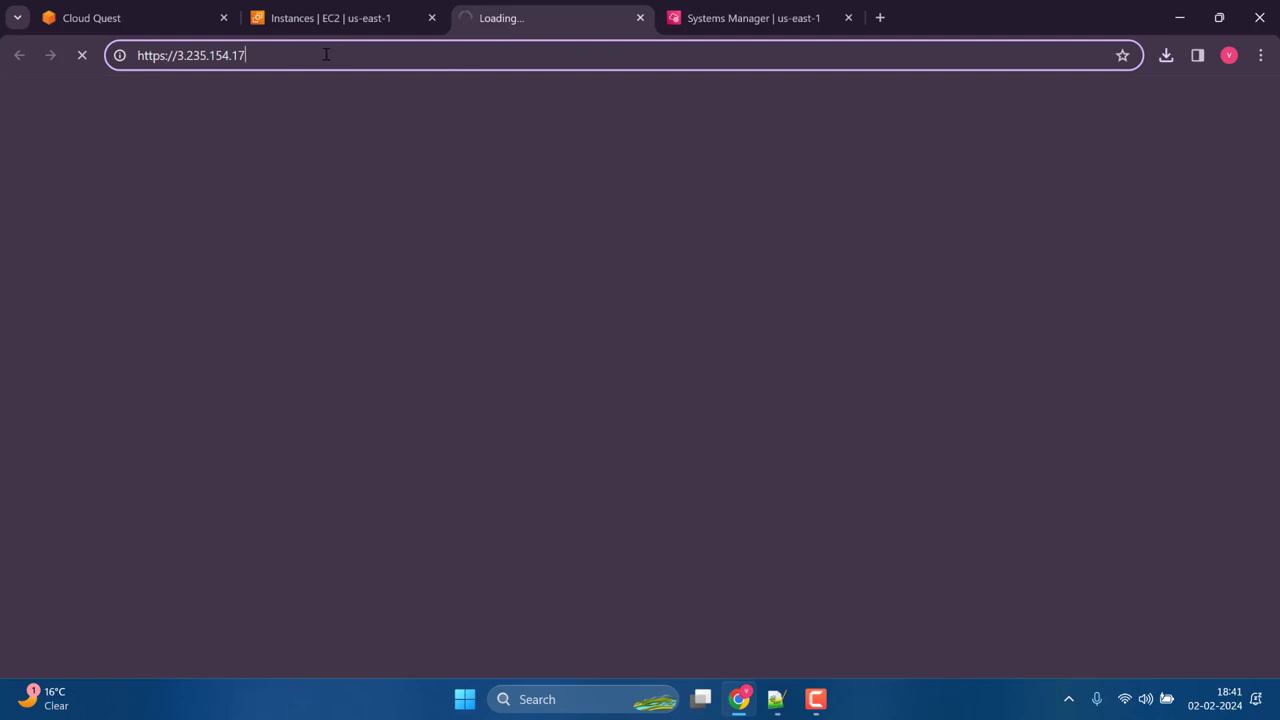
pyautogui.write(':')
pyautogui.write('8443')
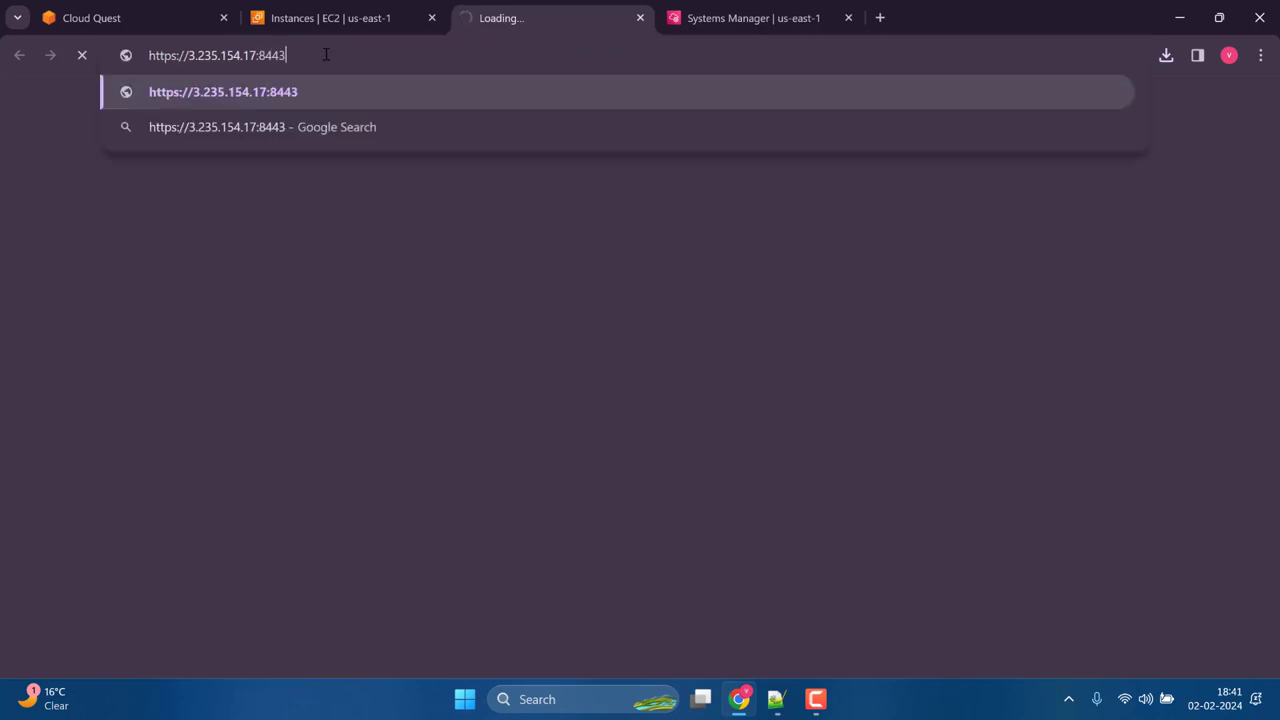
pyautogui.press('Return')
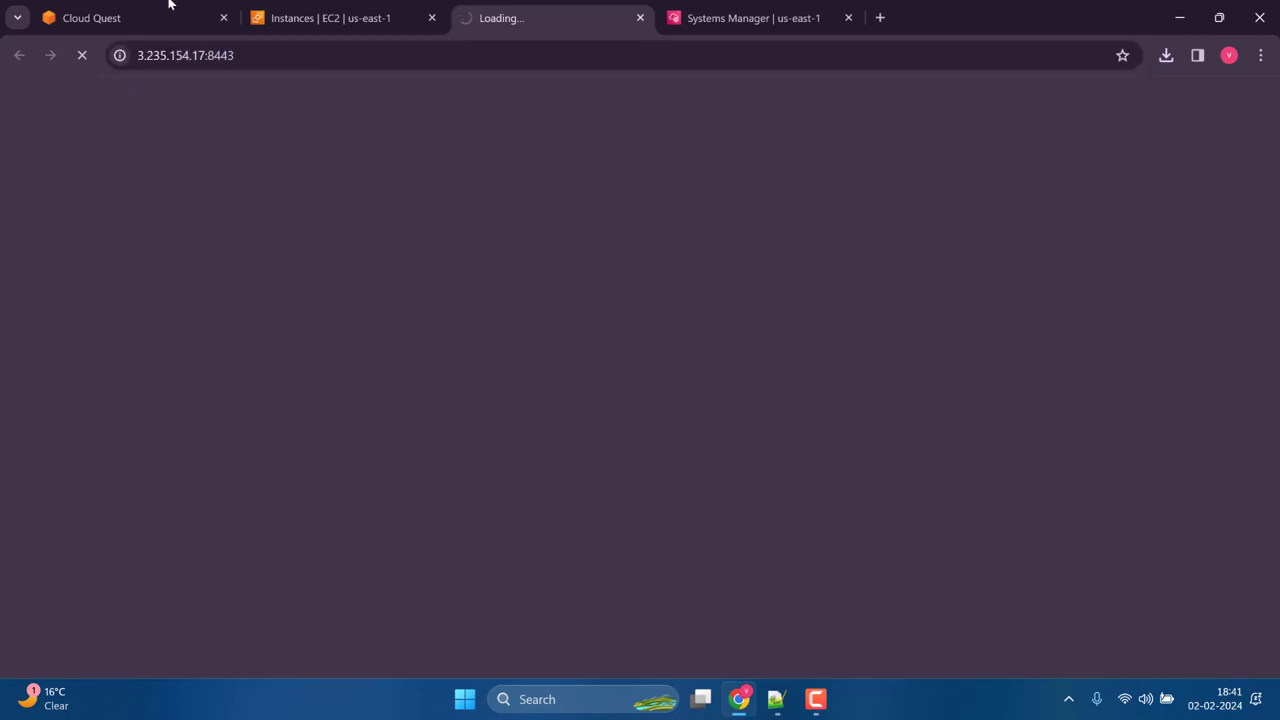
pyautogui.click(710, 18)
pyautogui.click(514, 16)
# Step: Go back through the lab instructions from step 50 to step 11 to reread how to generate access-log entries
pyautogui.click(143, 7)
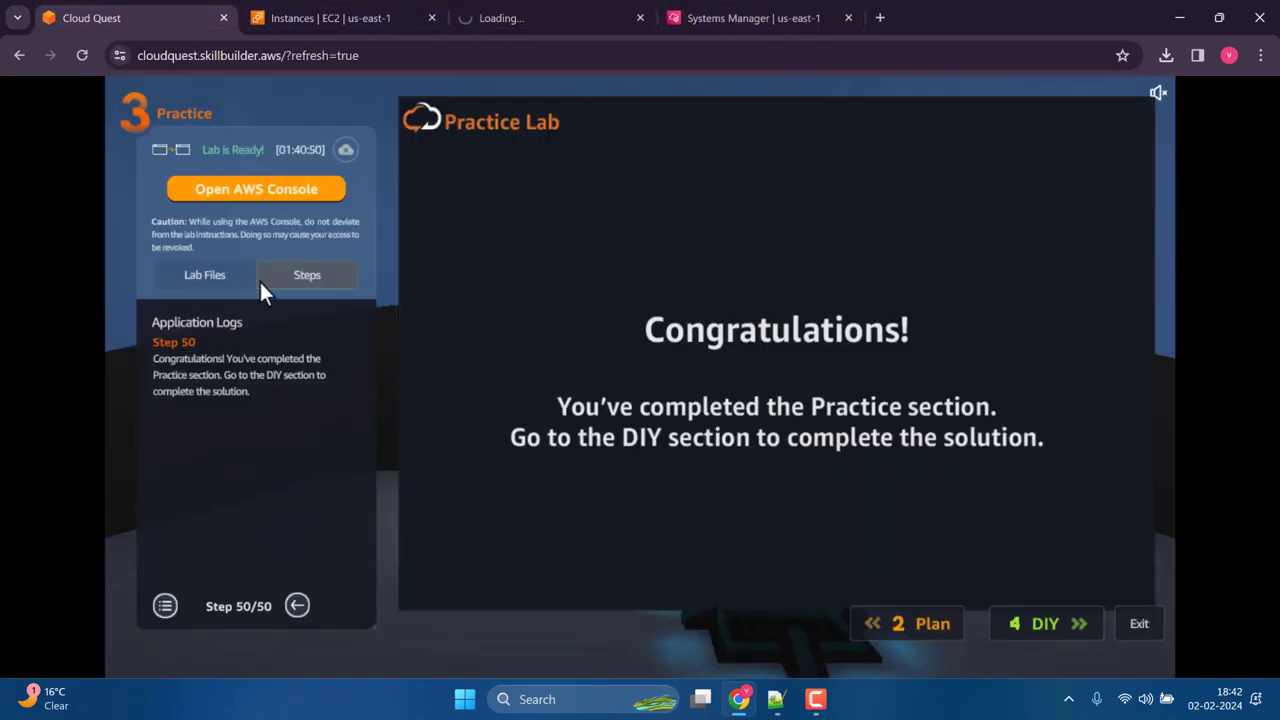
pyautogui.click(298, 606)
pyautogui.click(298, 606)
pyautogui.click(298, 606)
pyautogui.click(298, 606)
pyautogui.click(298, 606)
pyautogui.click(298, 606)
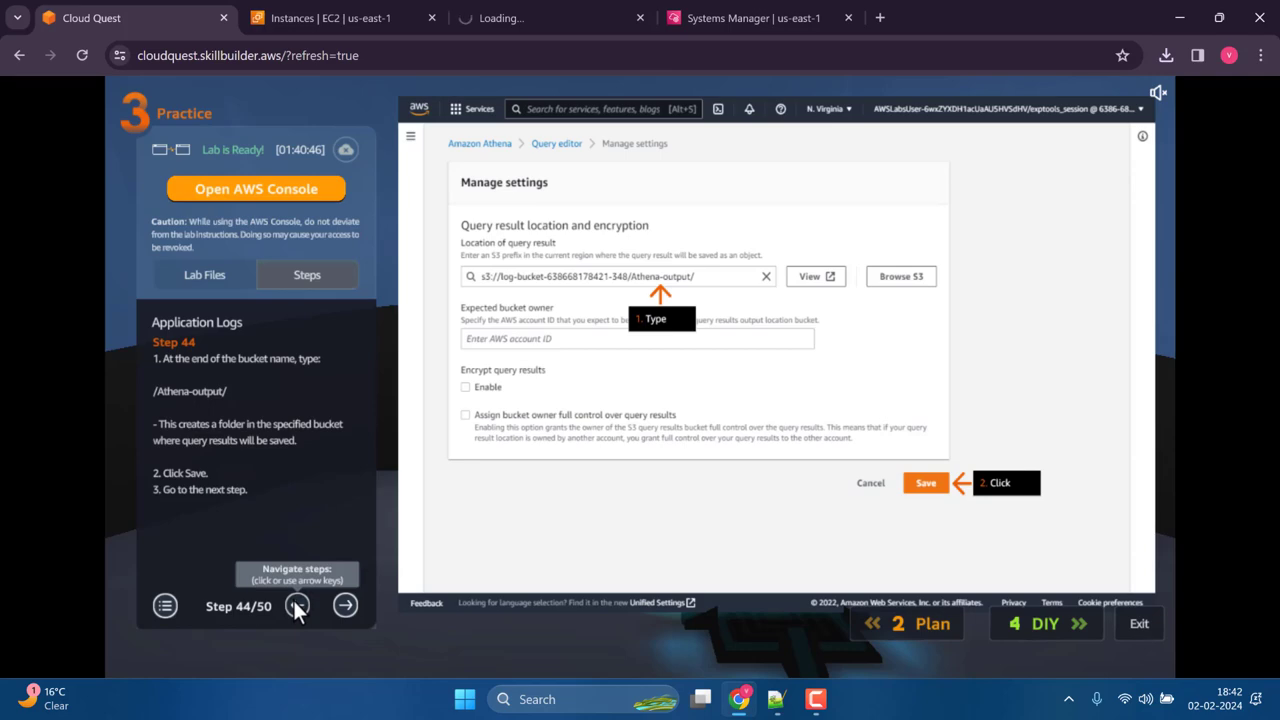
pyautogui.click(297, 606)
pyautogui.click(297, 606)
pyautogui.click(297, 606)
pyautogui.click(297, 606)
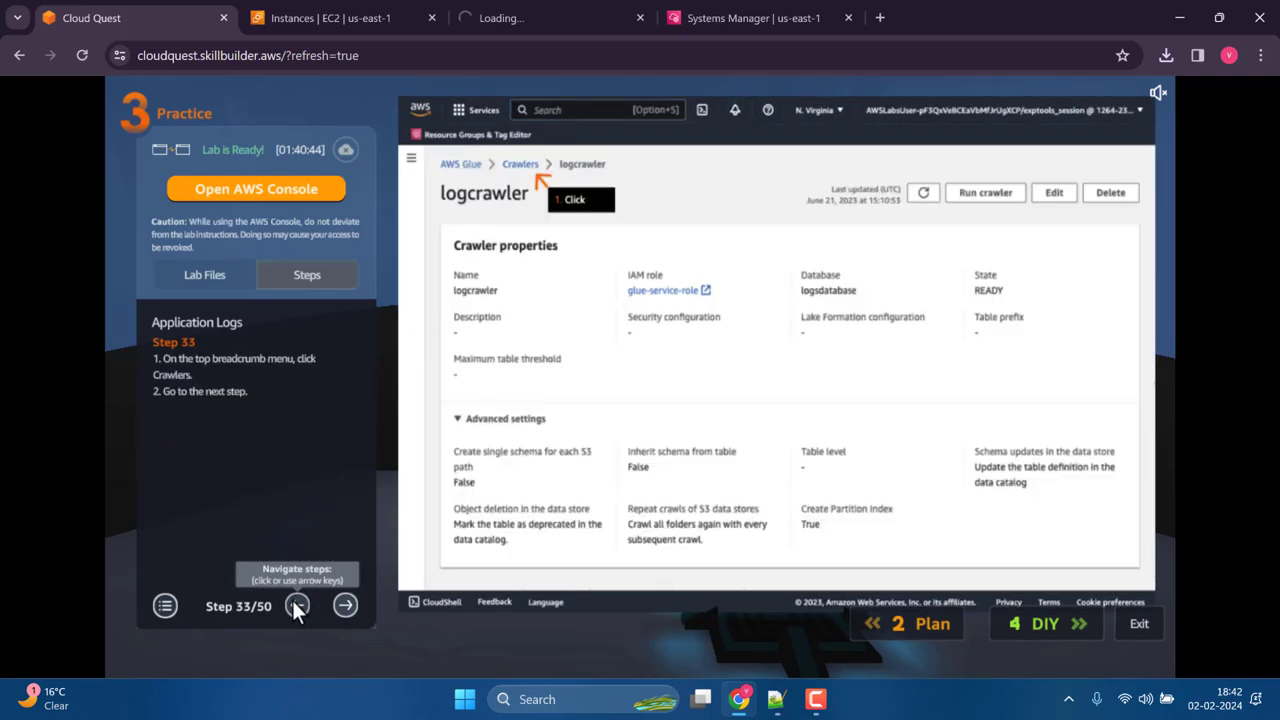
pyautogui.doubleClick(297, 606)
pyautogui.click(297, 606)
pyautogui.doubleClick(297, 606)
pyautogui.doubleClick(297, 606)
pyautogui.doubleClick(297, 606)
pyautogui.click(297, 606)
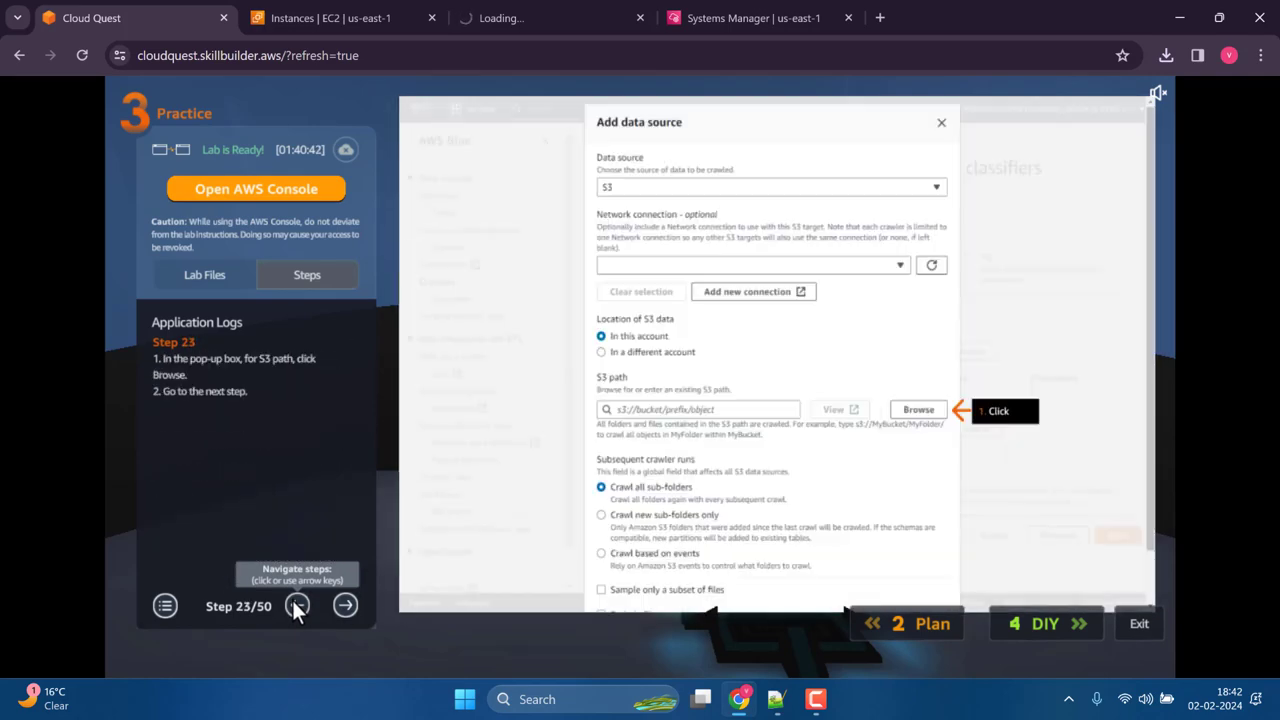
pyautogui.doubleClick(297, 606)
pyautogui.doubleClick(297, 606)
pyautogui.click(297, 606)
pyautogui.click(297, 606)
pyautogui.doubleClick(297, 606)
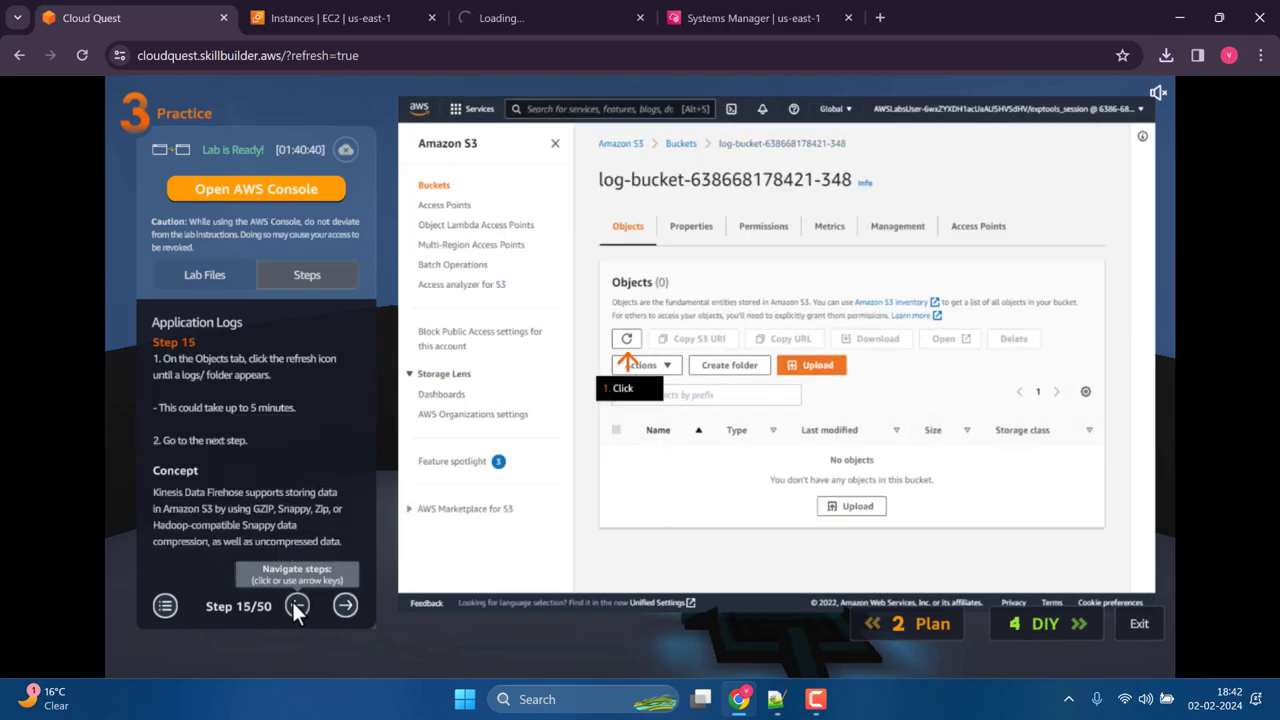
pyautogui.doubleClick(297, 606)
pyautogui.doubleClick(297, 606)
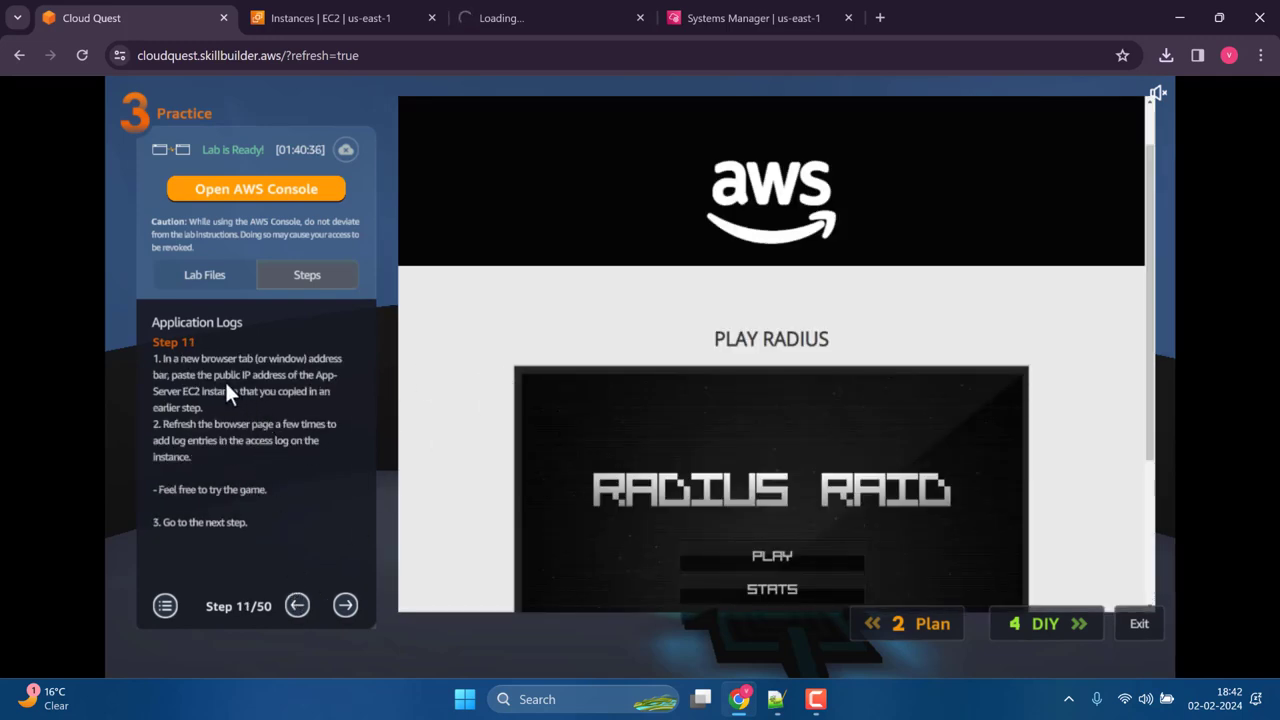
# Step: Remove port 8443 from the App-Server address, request 3.235.154.17, and check the session terminal for log entries
pyautogui.click(618, 7)
pyautogui.moveTo(207, 55); pyautogui.dragTo(328, 56)
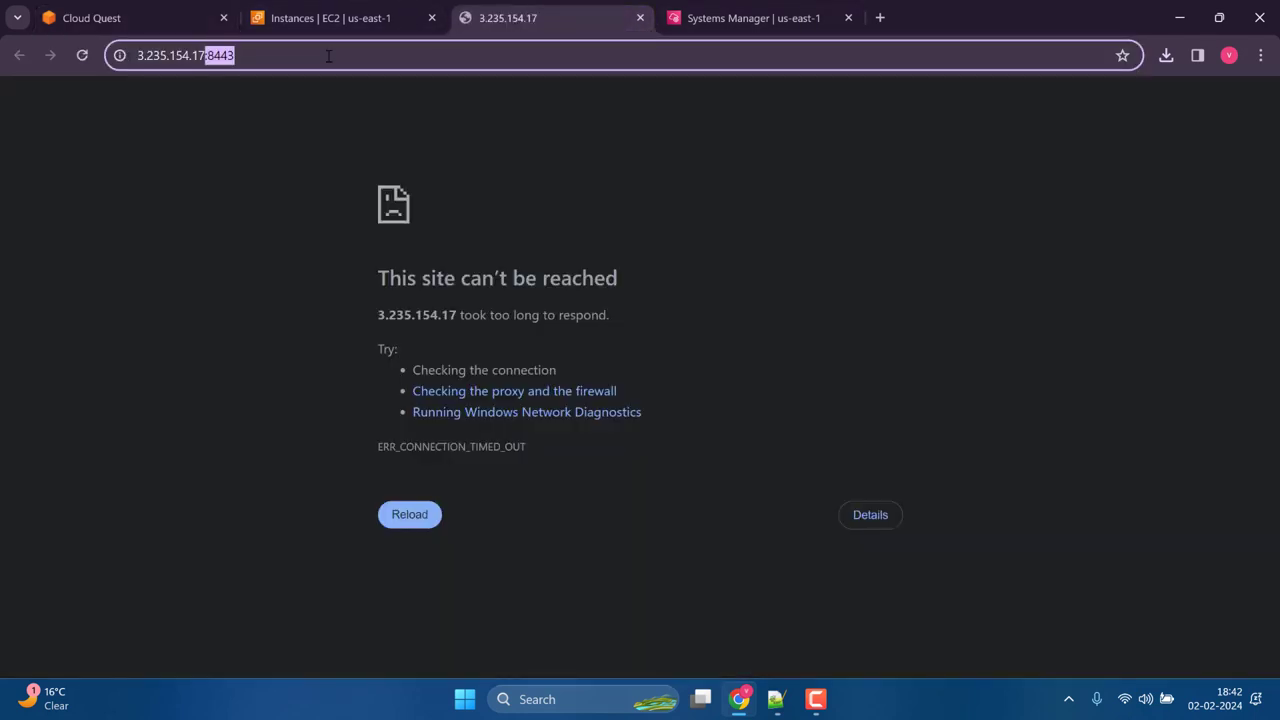
pyautogui.press('BackSpace')
pyautogui.press('BackSpace')
pyautogui.press('Return')
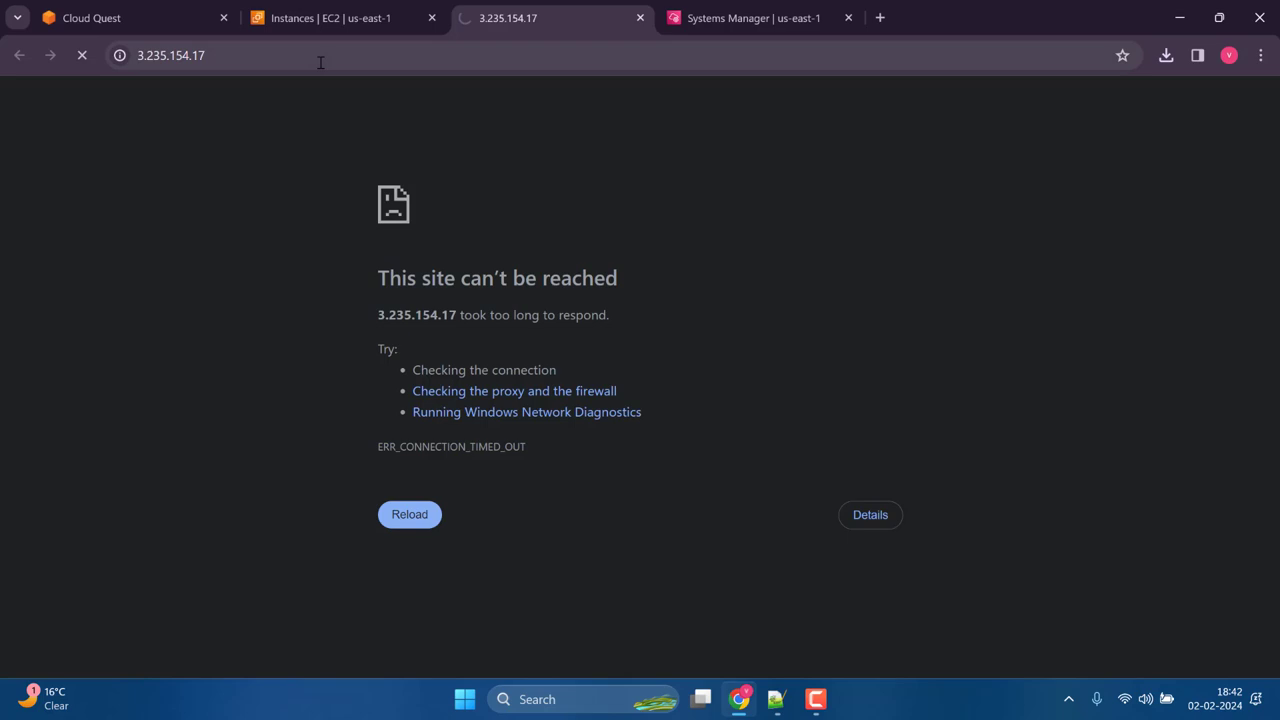
pyautogui.click(788, 24)
pyautogui.click(545, 16)
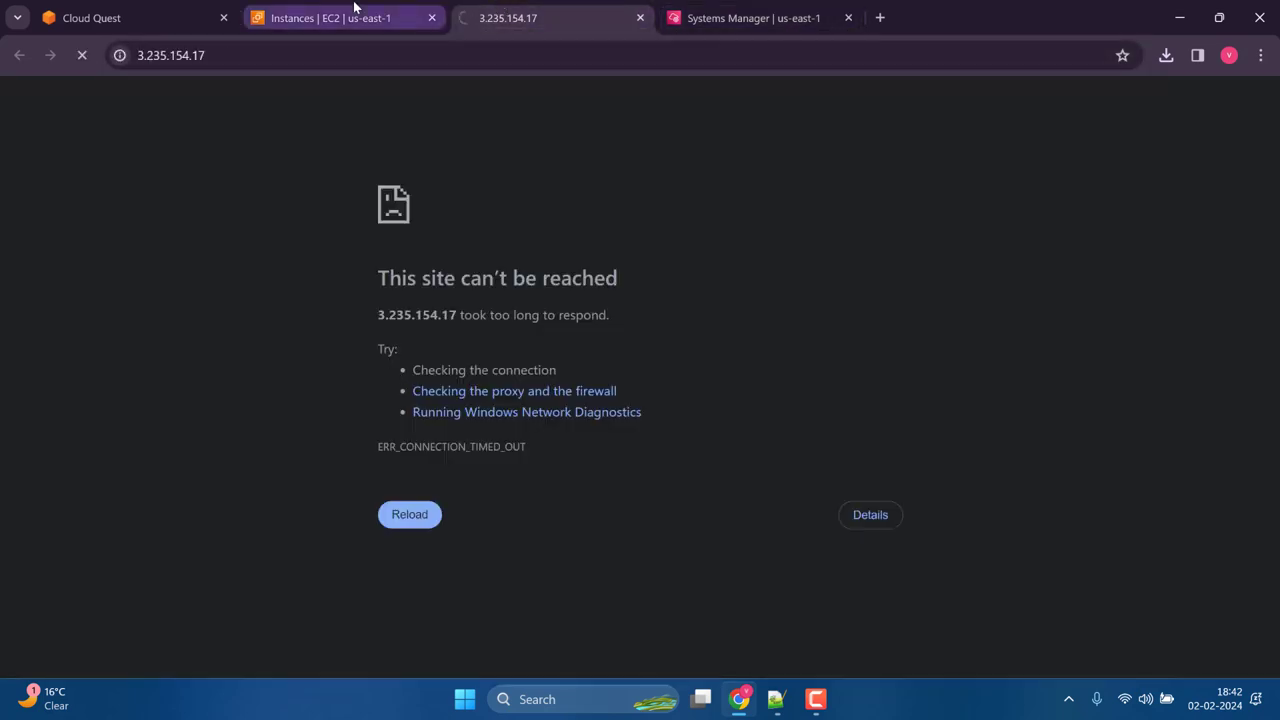
# Step: Review App-Server's networking details and lab steps 10 and 11 on following the access log and opening the public IP
pyautogui.click(354, 12)
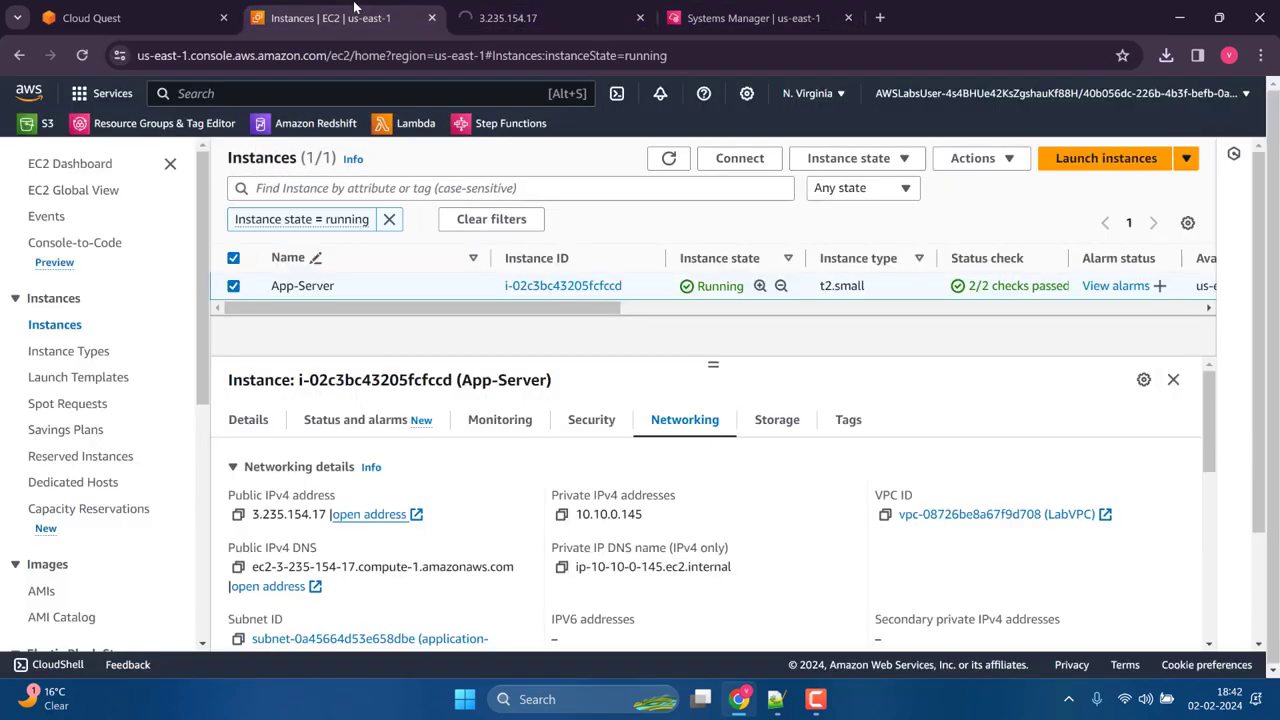
pyautogui.click(545, 16)
pyautogui.click(120, 14)
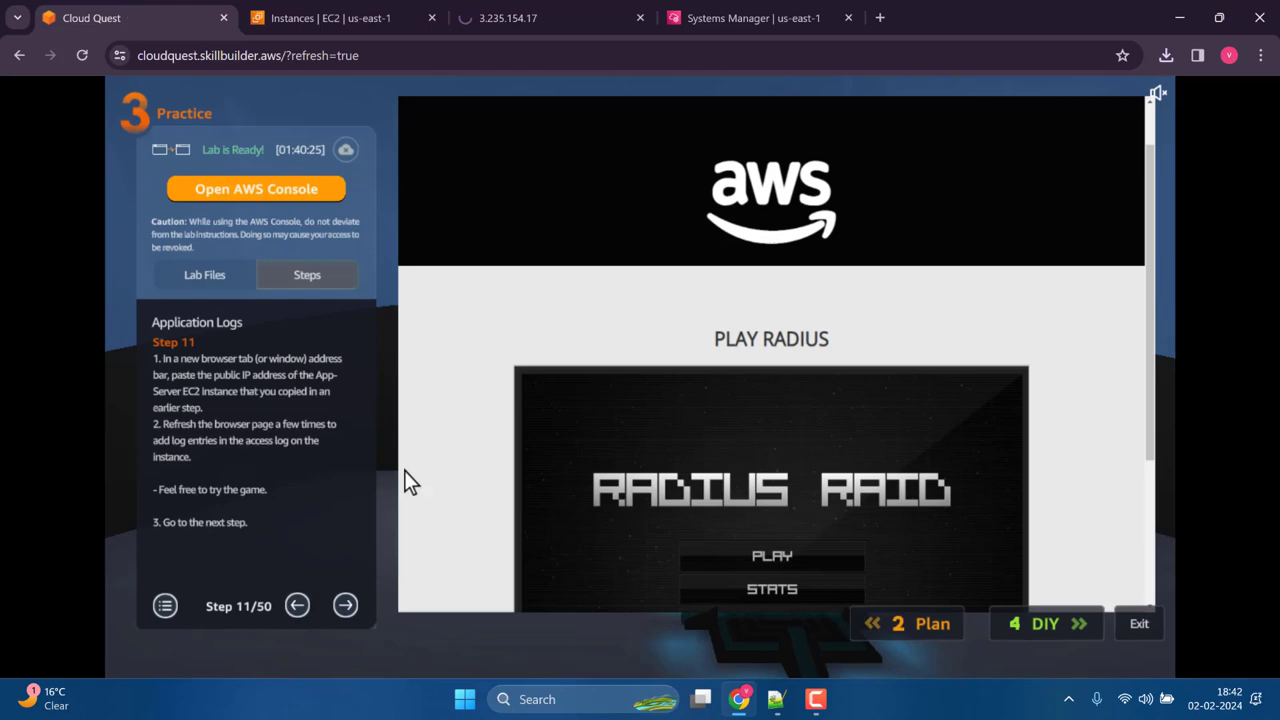
pyautogui.click(297, 606)
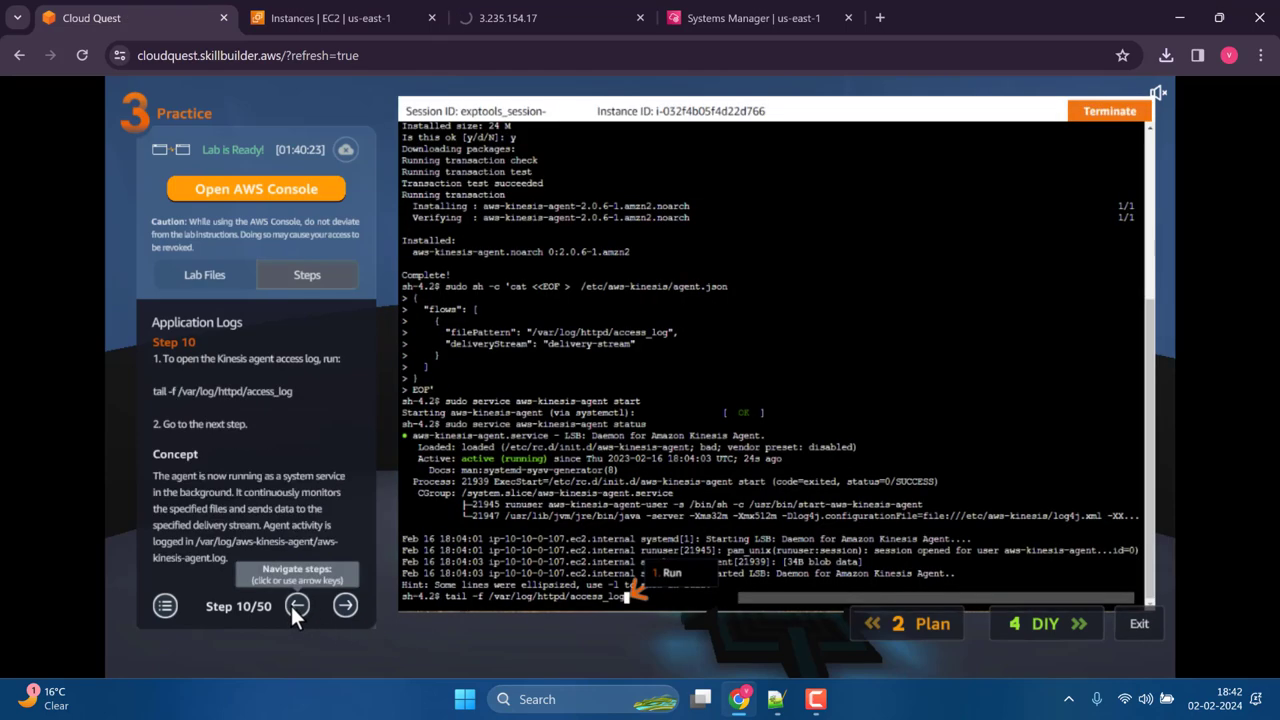
pyautogui.click(345, 607)
pyautogui.click(529, 18)
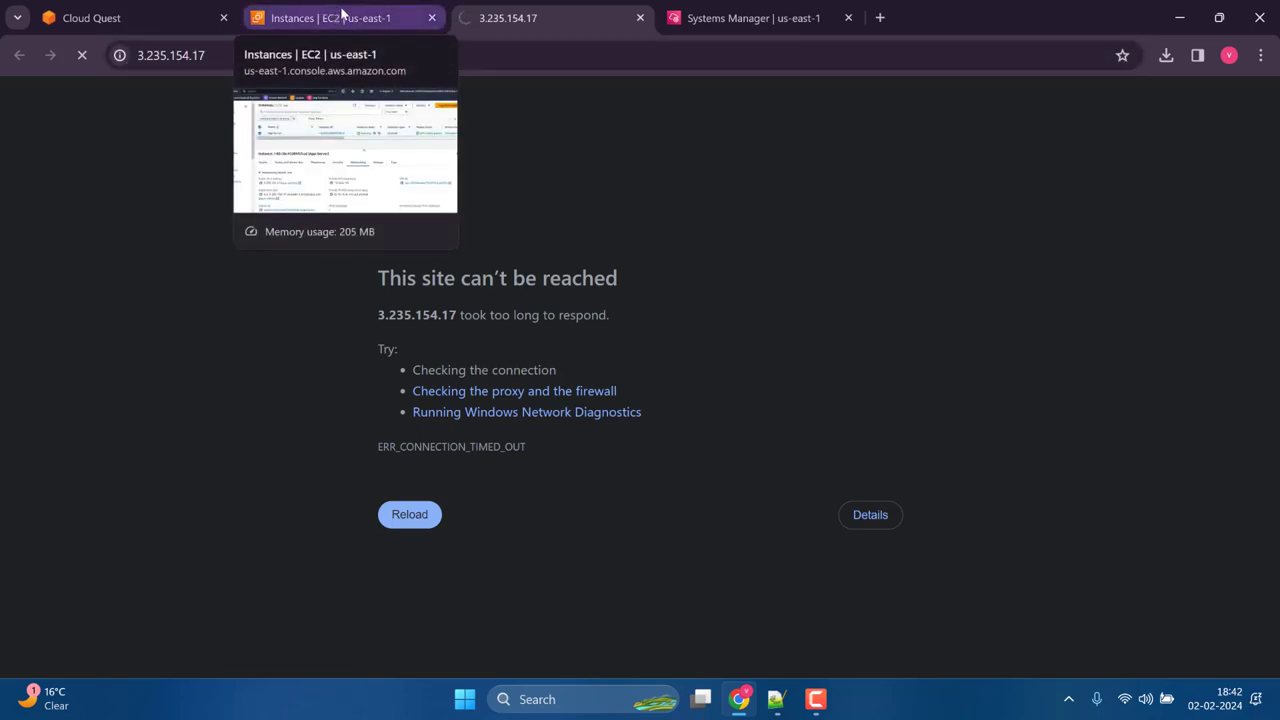
pyautogui.click(228, 57)
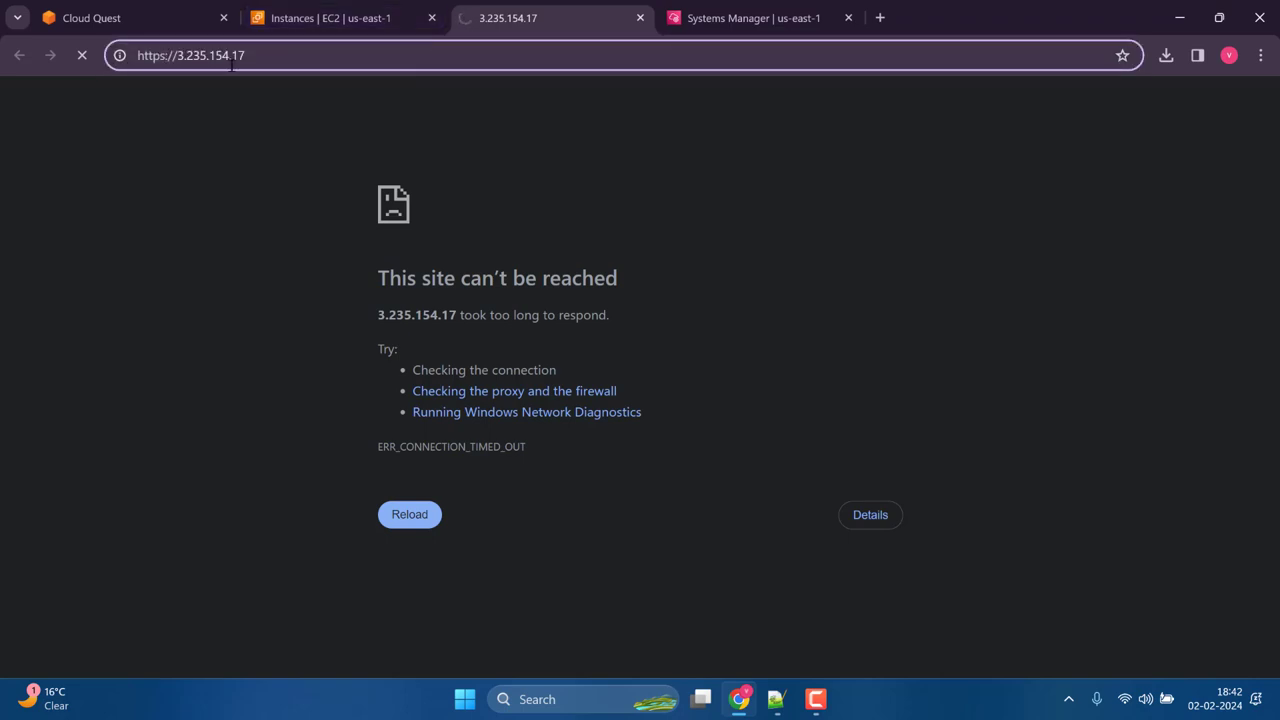
pyautogui.press('BackSpace')
pyautogui.press('Return')
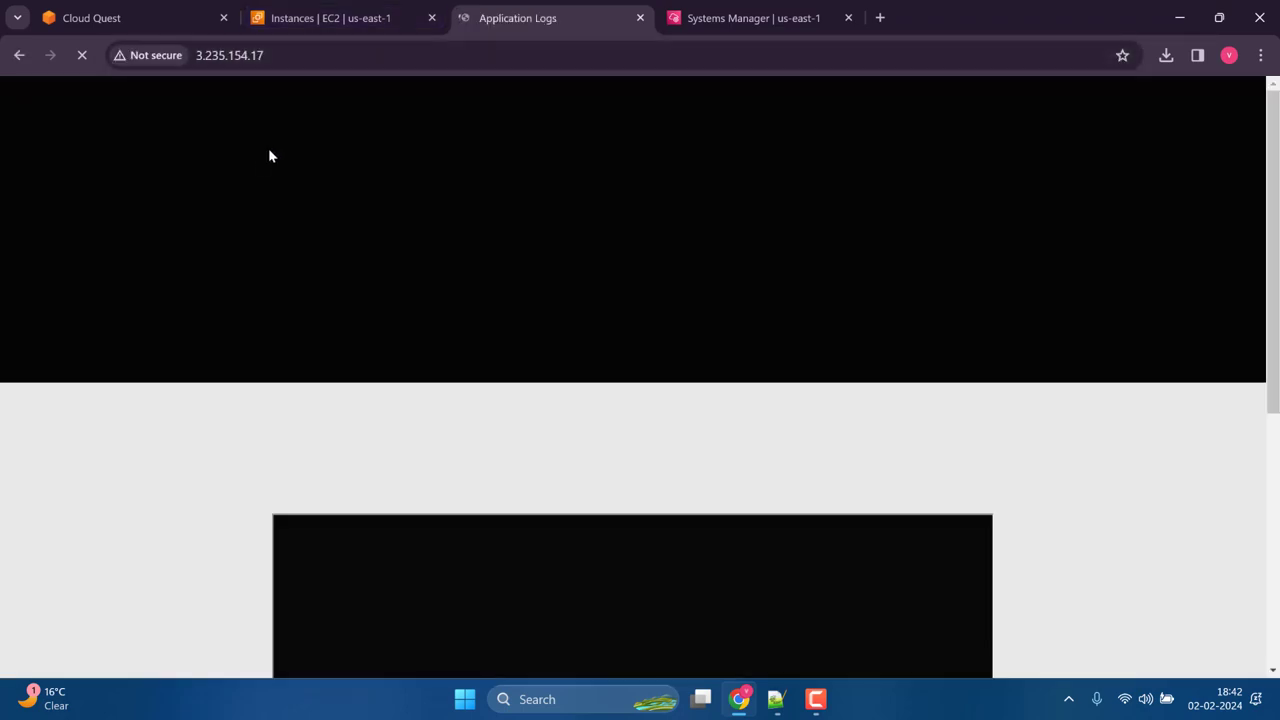
# Step: Start a game of Radius Raid on the App-Server page and bring the whole playing field into view
pyautogui.scroll(-3, 199, 257)
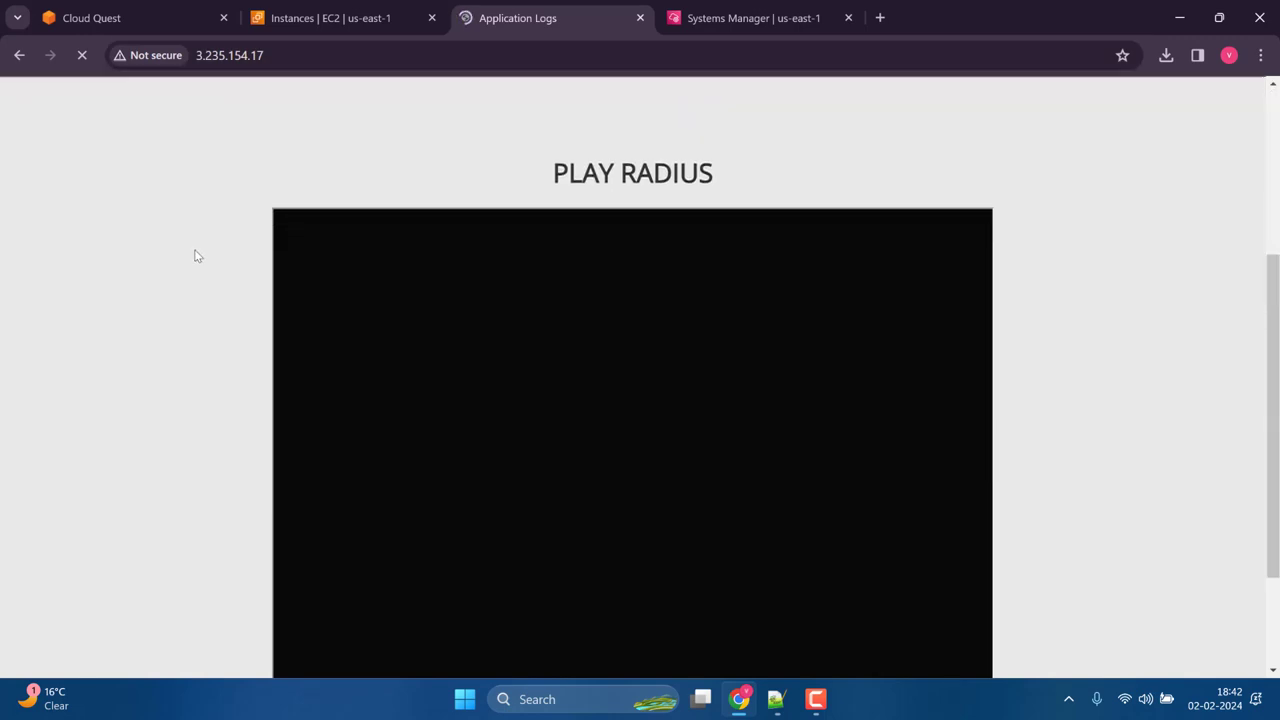
pyautogui.scroll(-2, 190, 255)
pyautogui.scroll(1, 317, 309)
pyautogui.click(602, 418)
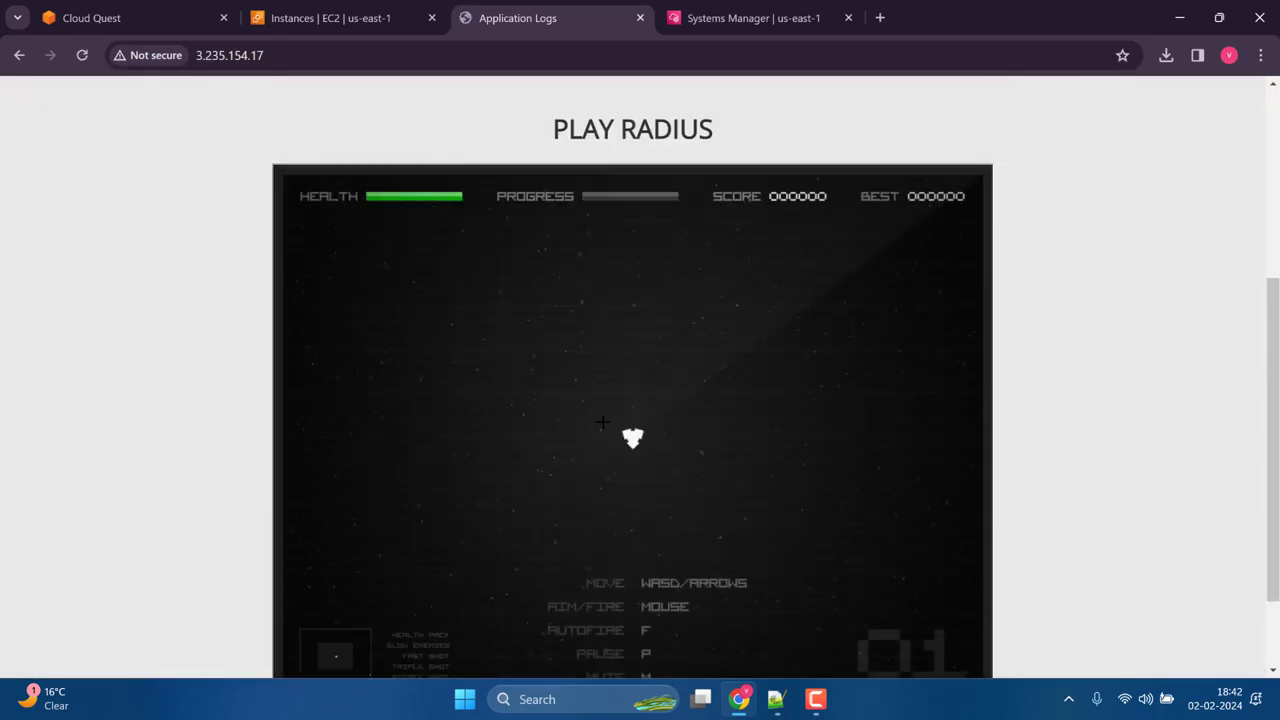
pyautogui.scroll(-2, 560, 400)
pyautogui.scroll(1, 502, 366)
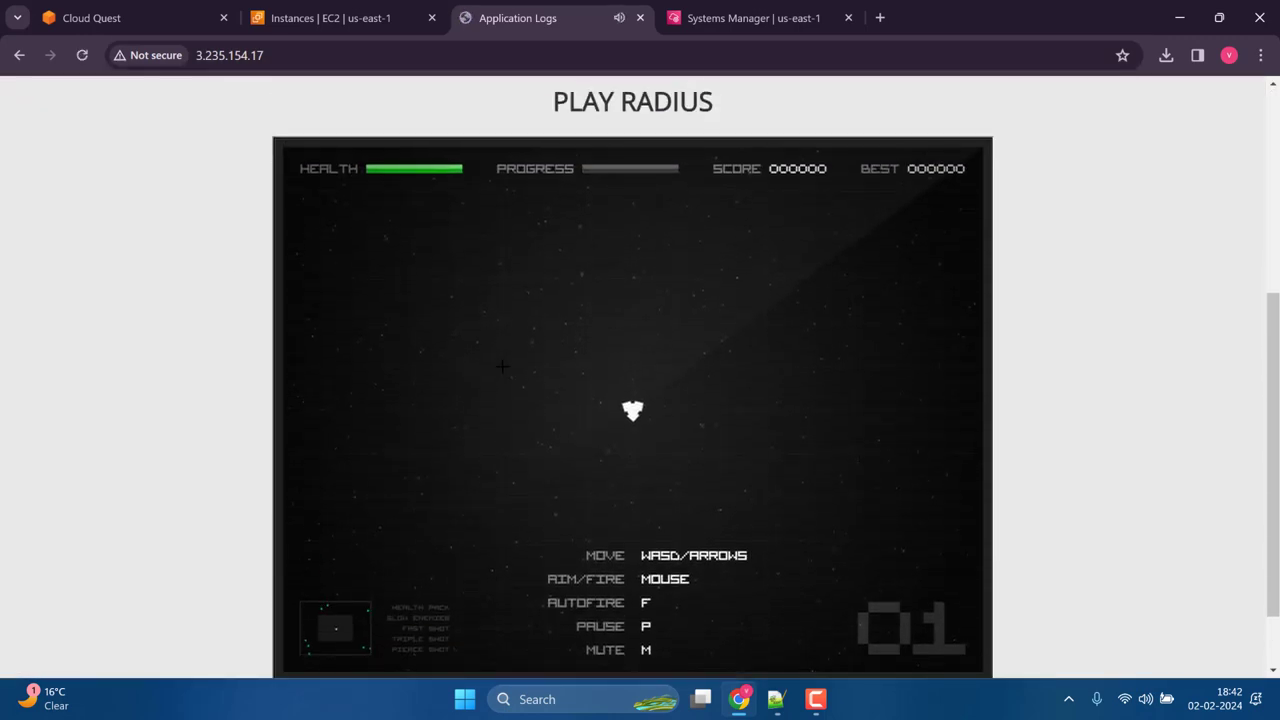
pyautogui.scroll(-1, 502, 366)
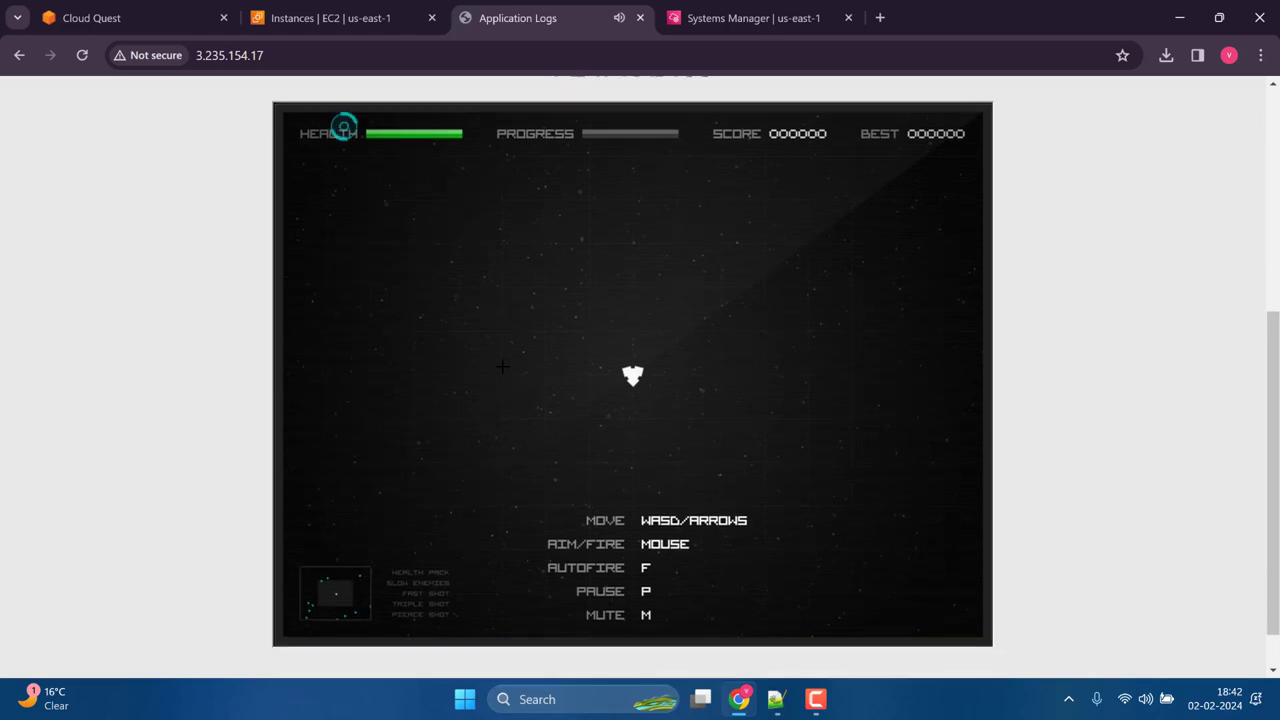
# Step: Play Radius Raid on the App-Server page, shooting the approaching enemies through the first two levels
pyautogui.click(480, 306)
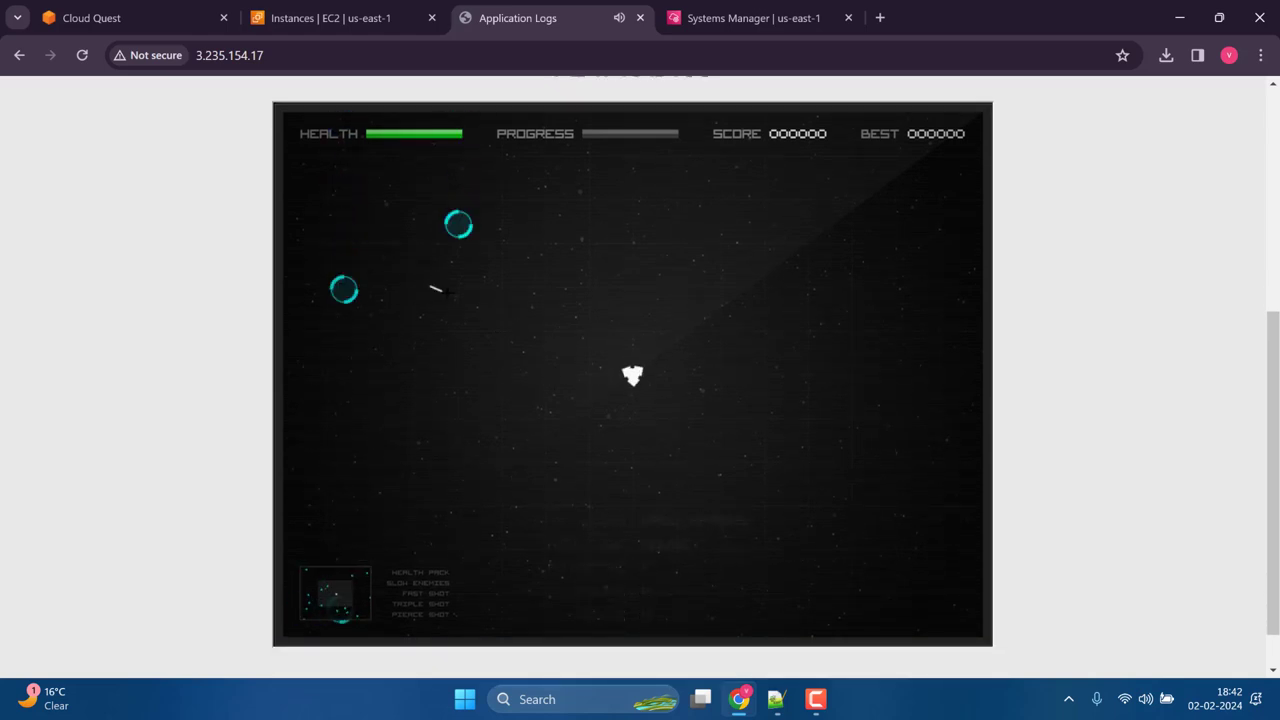
pyautogui.click(480, 284)
pyautogui.click(458, 262)
pyautogui.click(343, 371)
pyautogui.click(343, 410)
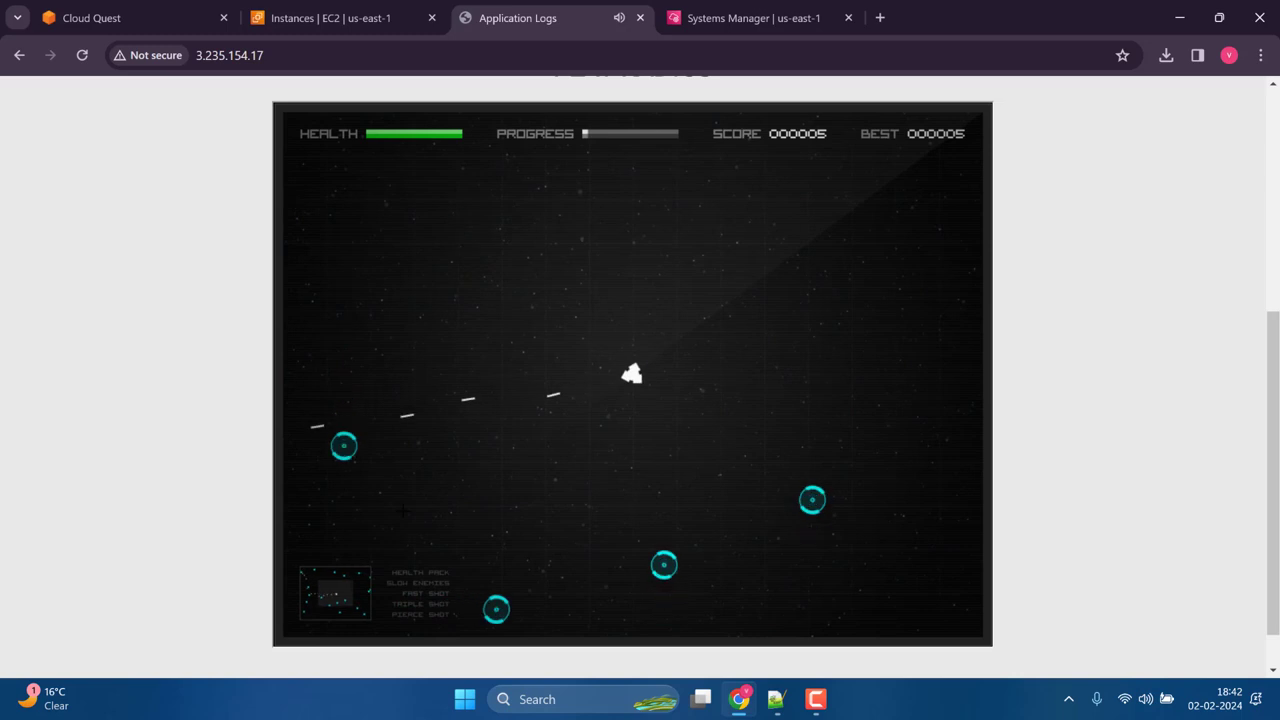
pyautogui.click(343, 484)
pyautogui.click(555, 609)
pyautogui.click(663, 480)
pyautogui.click(811, 360)
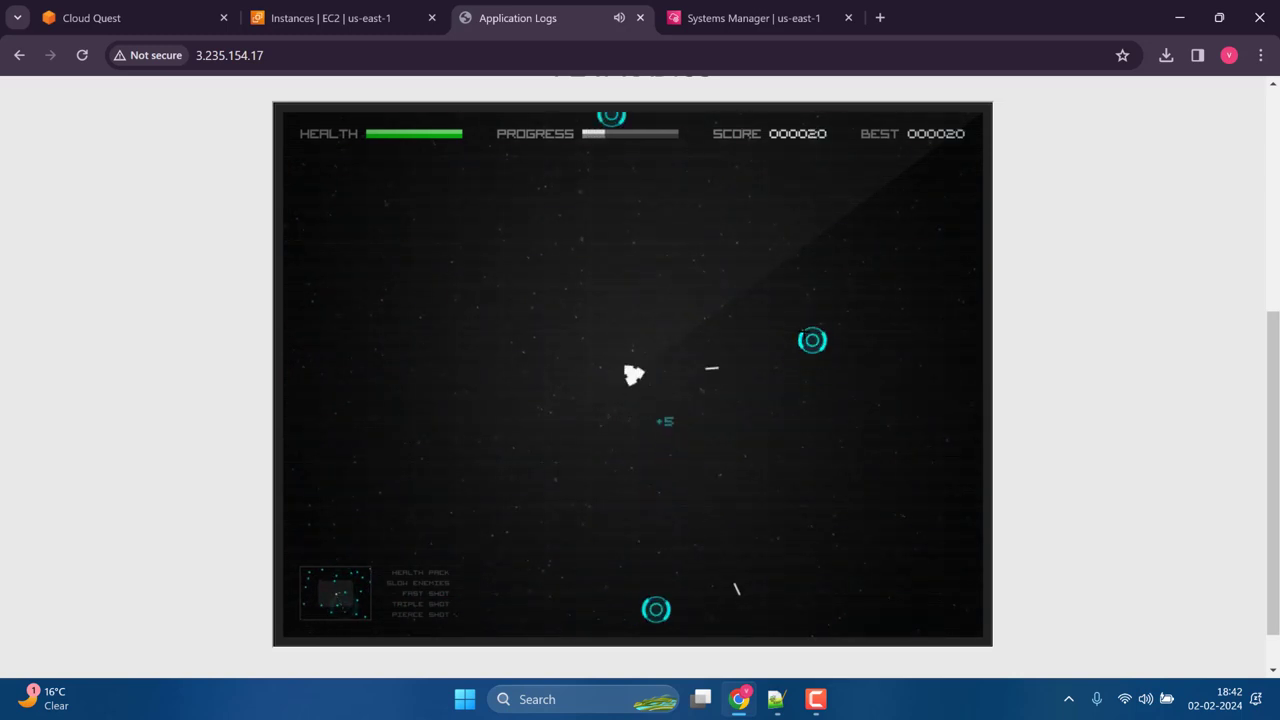
pyautogui.click(812, 310)
pyautogui.click(811, 280)
pyautogui.click(811, 230)
pyautogui.click(609, 258)
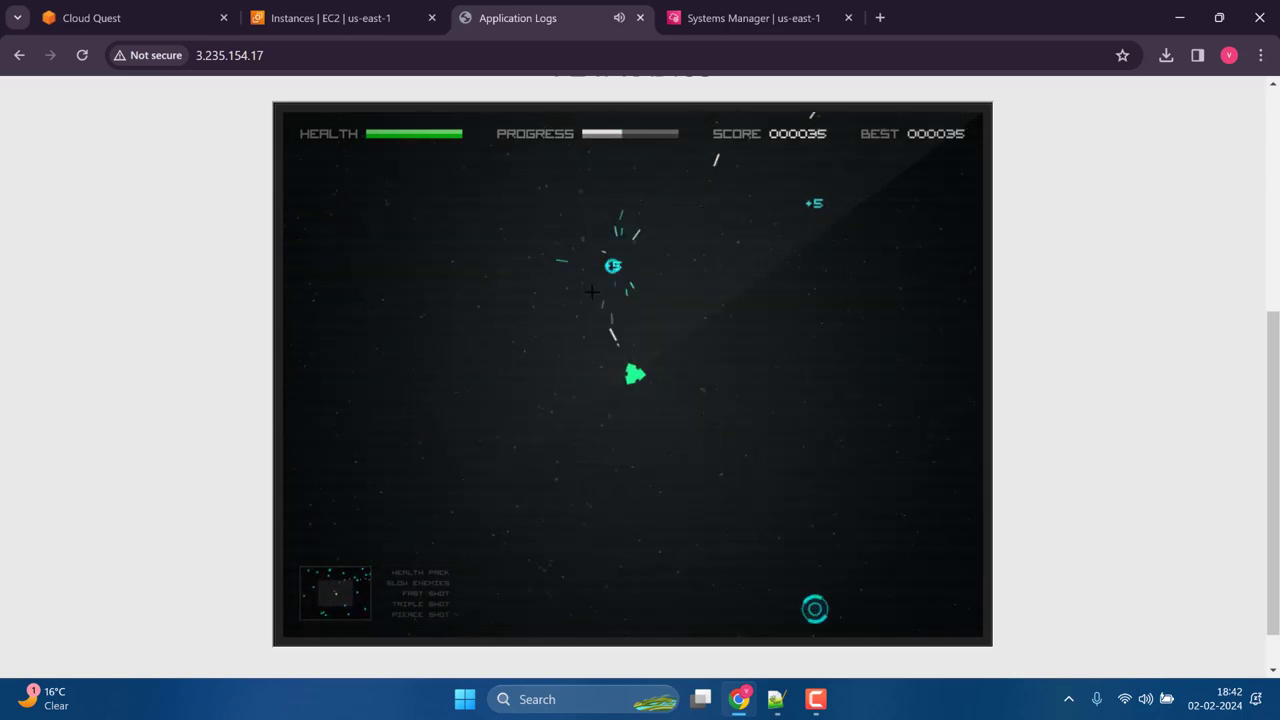
pyautogui.click(612, 245)
pyautogui.click(771, 486)
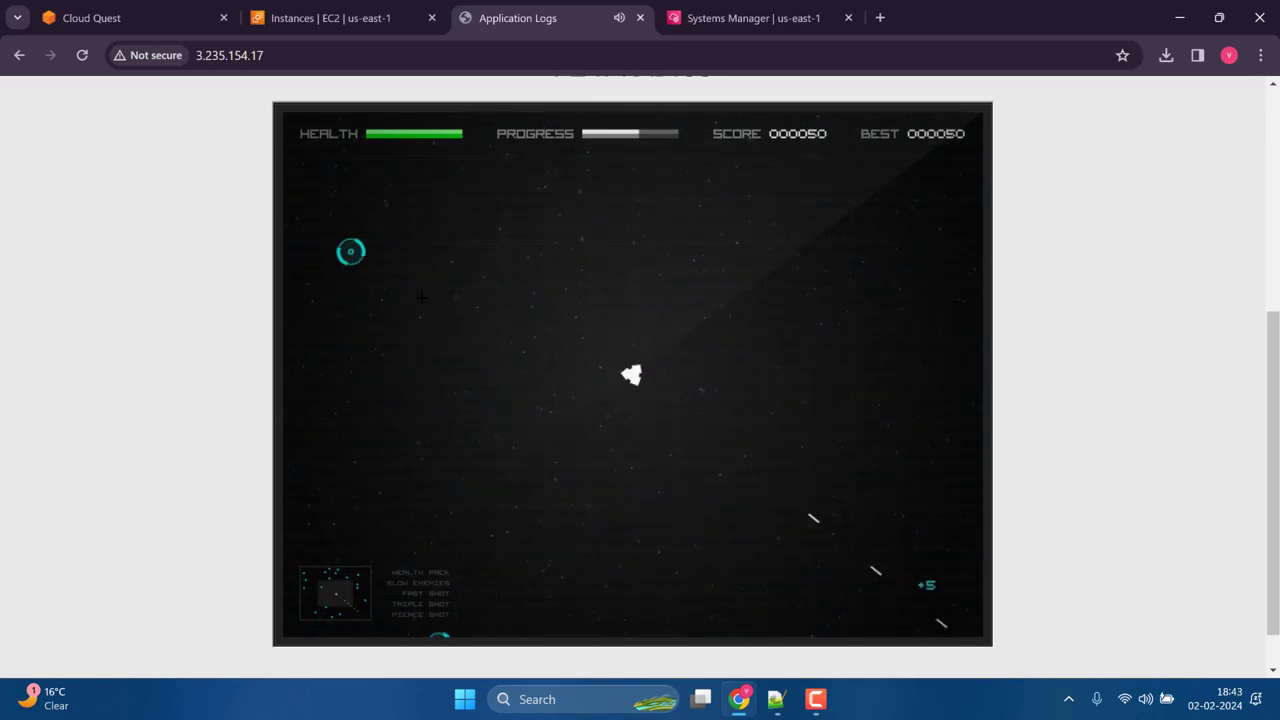
pyautogui.click(483, 309)
pyautogui.click(534, 321)
pyautogui.click(420, 235)
pyautogui.click(500, 205)
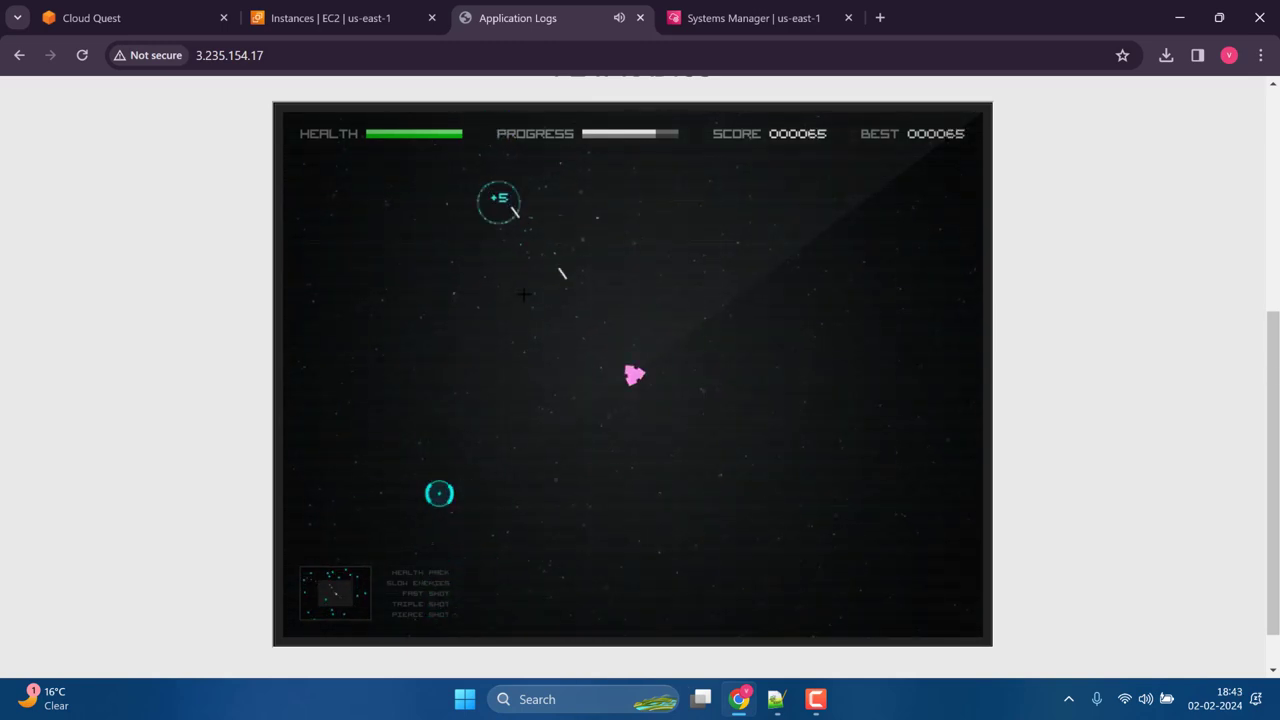
pyautogui.click(440, 455)
pyautogui.click(471, 374)
pyautogui.click(555, 585)
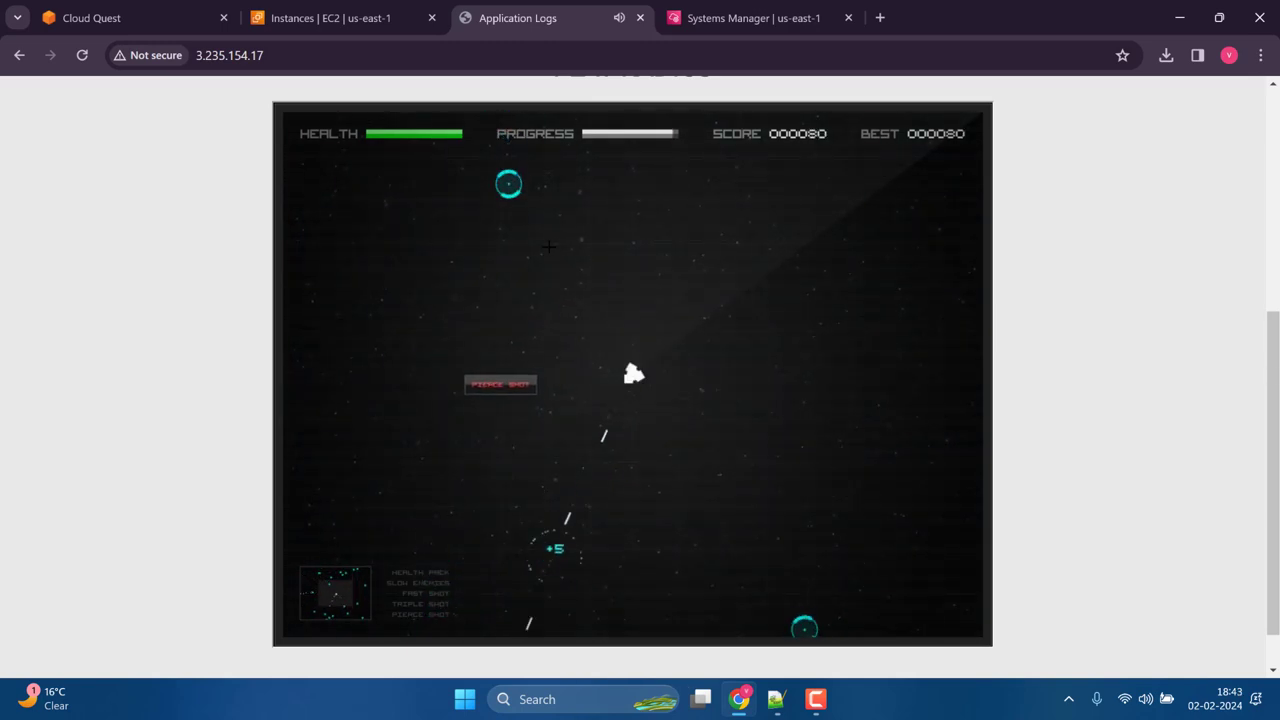
pyautogui.click(505, 190)
pyautogui.click(690, 520)
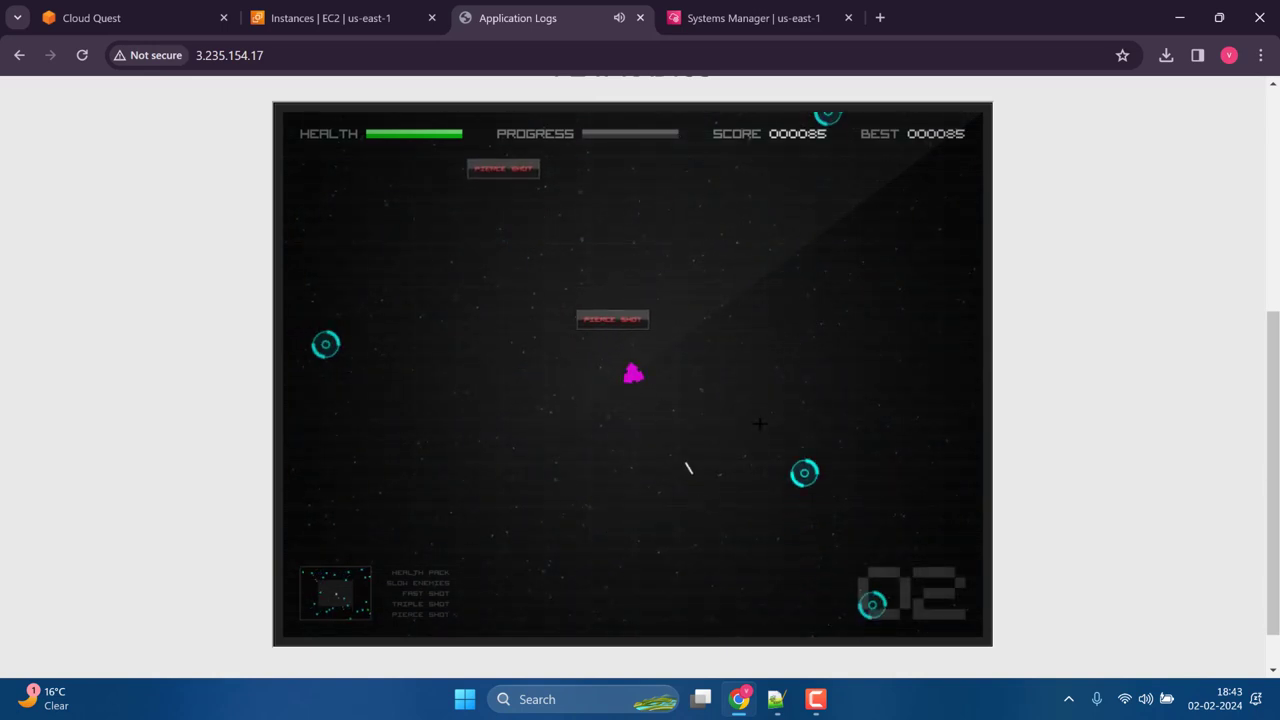
pyautogui.click(803, 440)
pyautogui.click(376, 346)
pyautogui.click(520, 520)
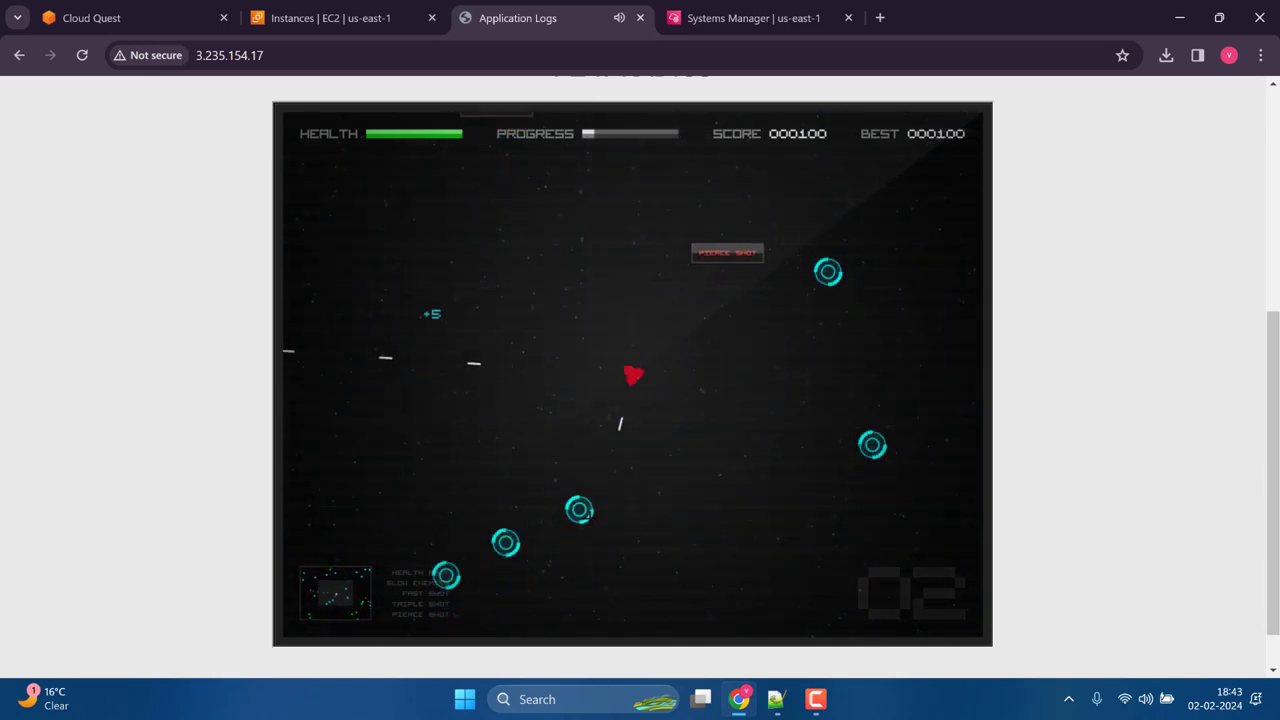
pyautogui.scroll(1, 532, 531)
pyautogui.click(830, 462)
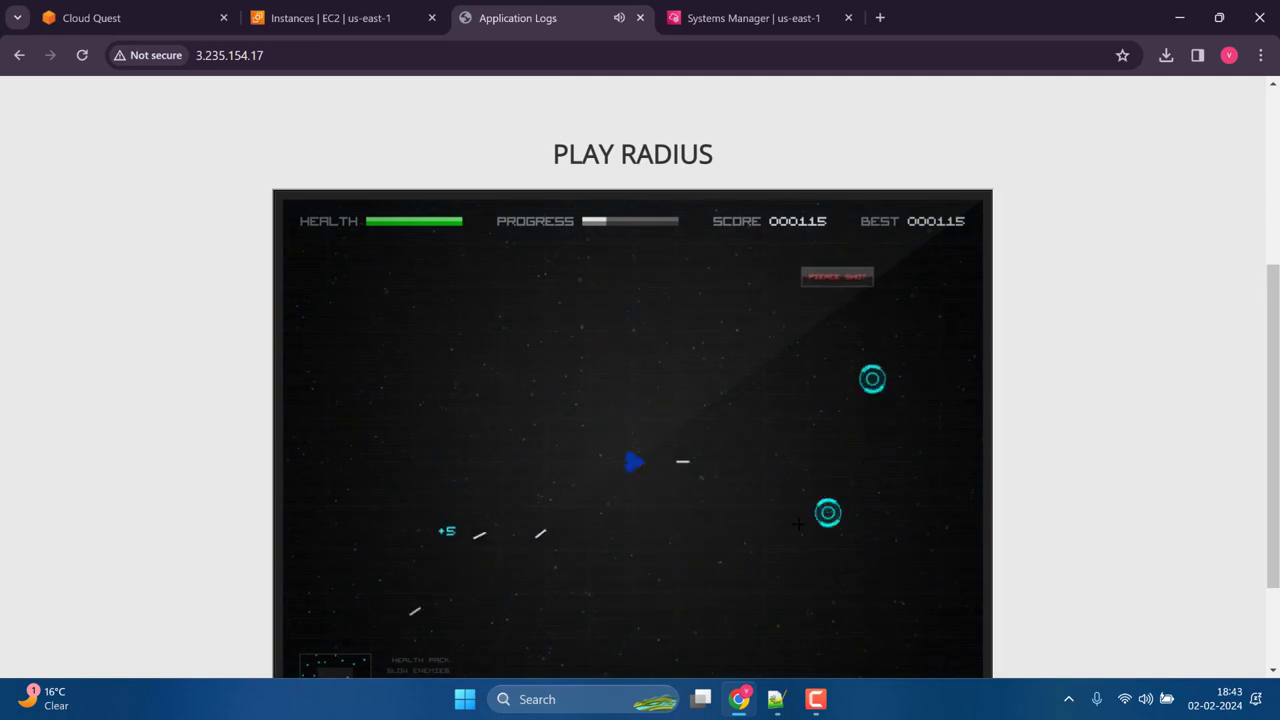
pyautogui.click(806, 628)
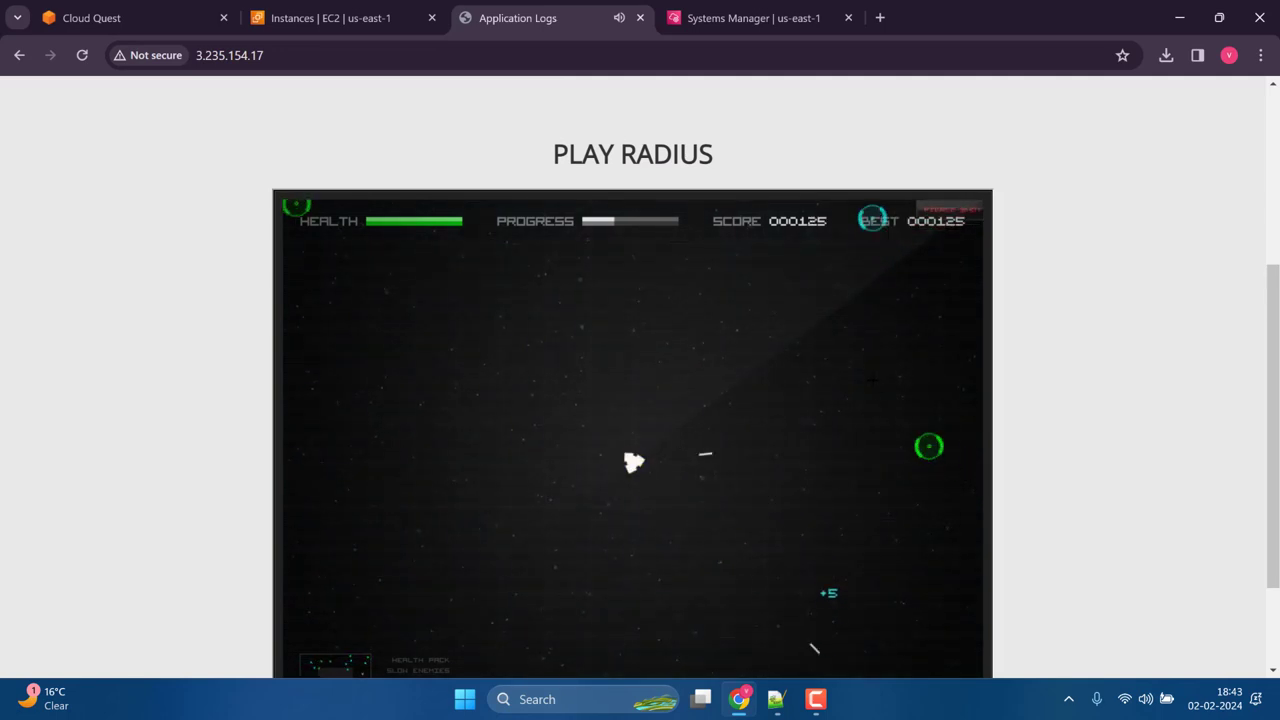
pyautogui.click(863, 441)
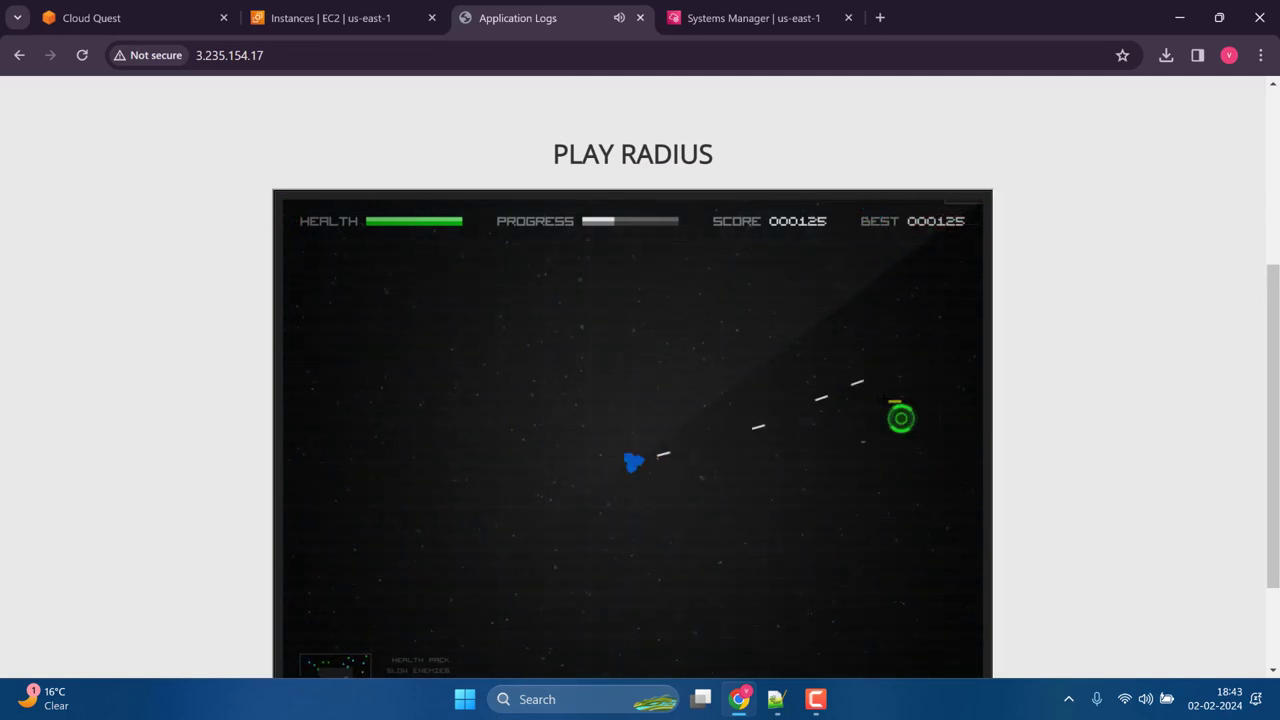
pyautogui.click(743, 488)
pyautogui.click(557, 294)
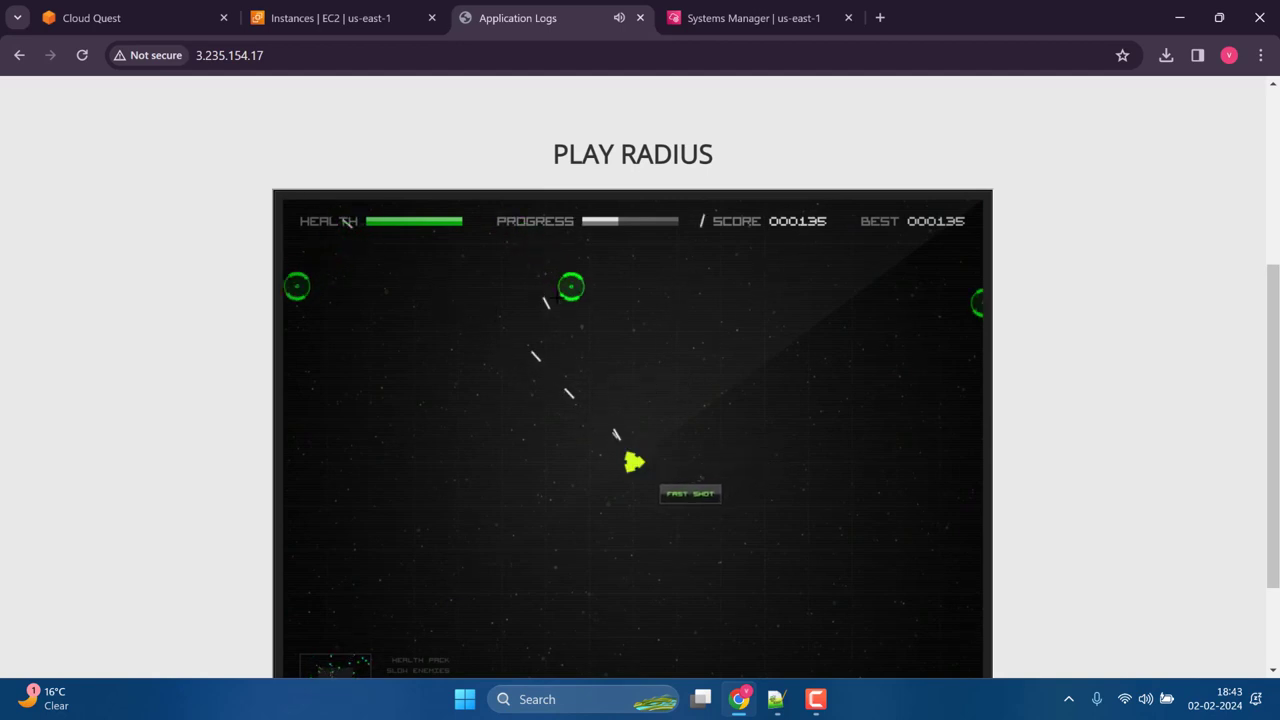
pyautogui.click(628, 335)
pyautogui.click(582, 294)
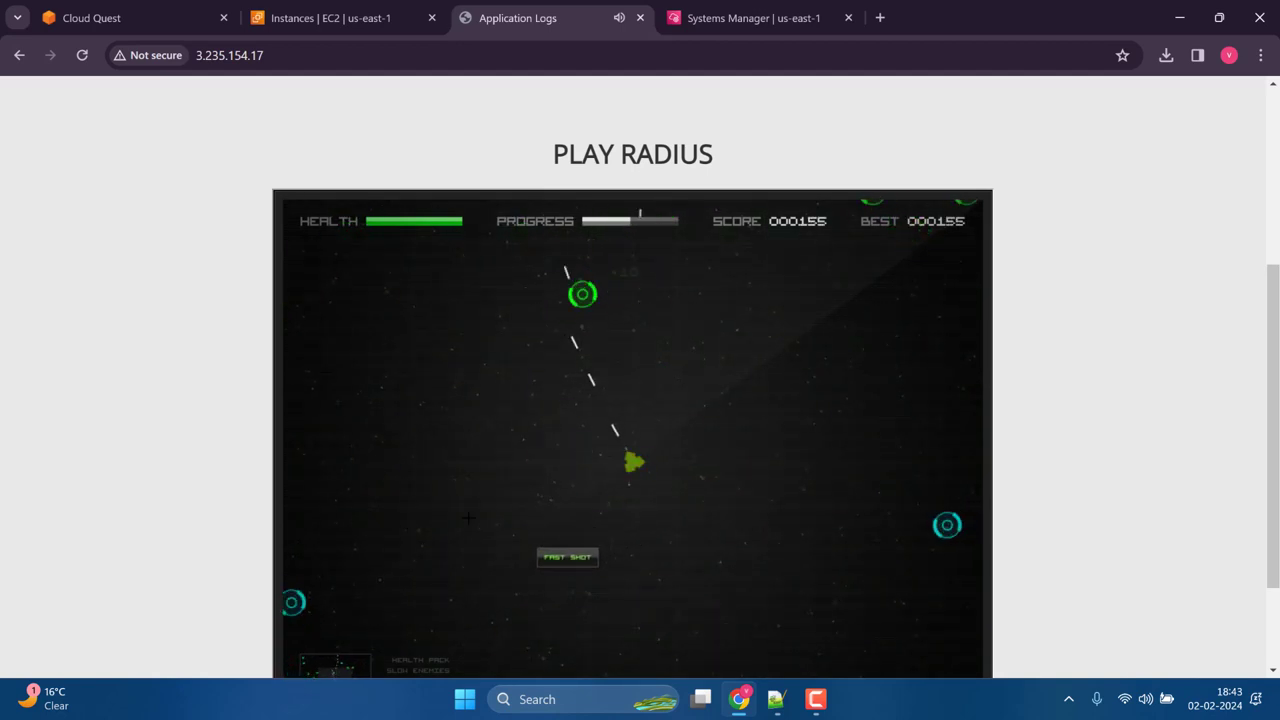
pyautogui.click(468, 517)
pyautogui.click(495, 590)
pyautogui.click(469, 437)
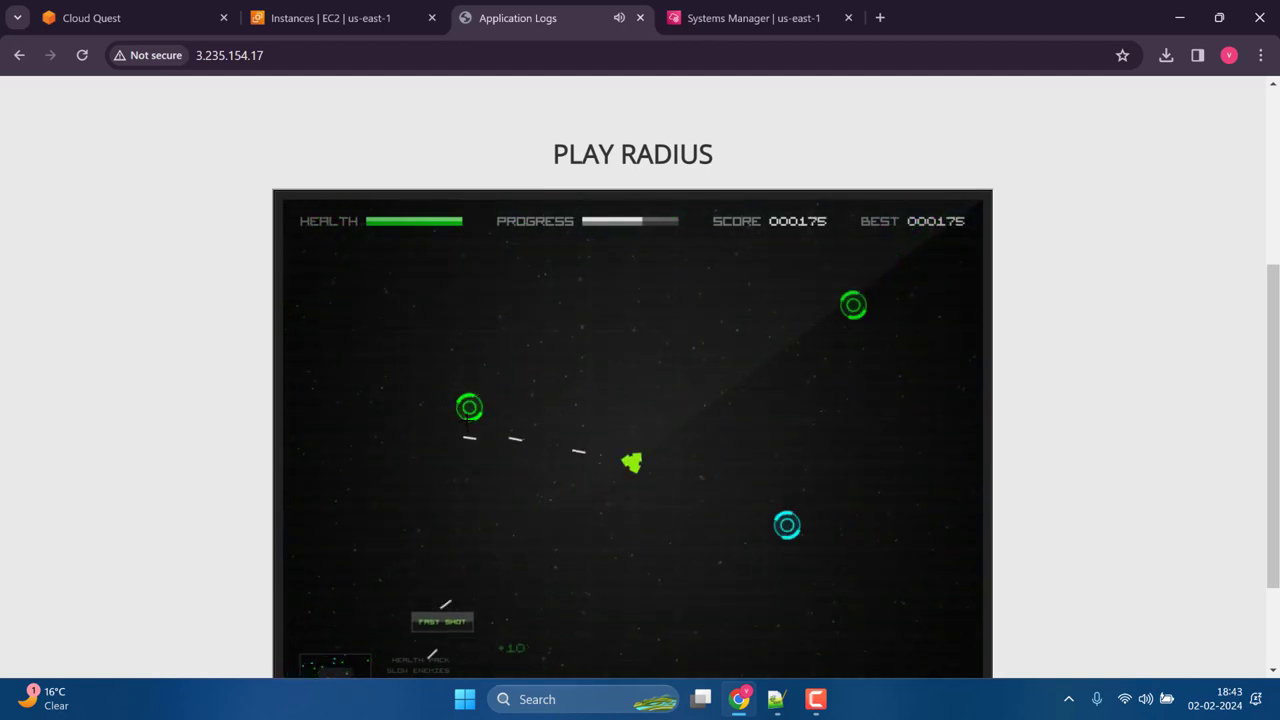
pyautogui.click(709, 525)
pyautogui.click(760, 415)
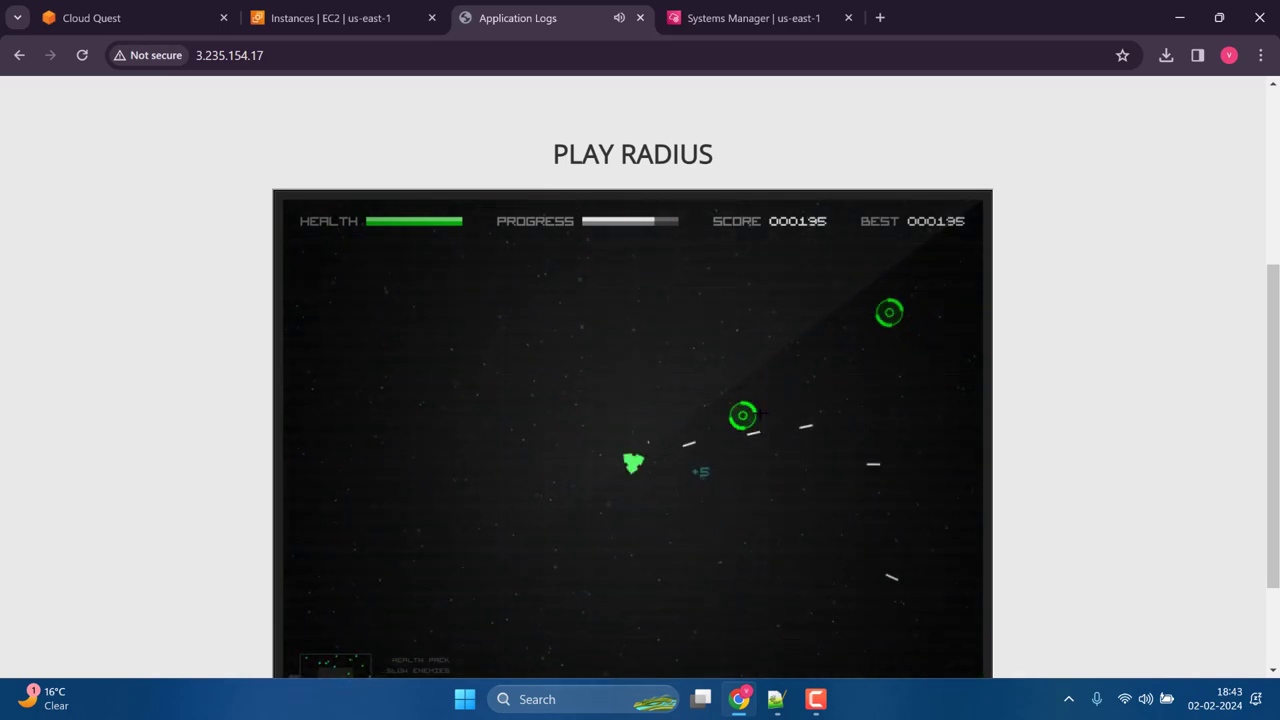
pyautogui.click(860, 372)
pyautogui.click(603, 298)
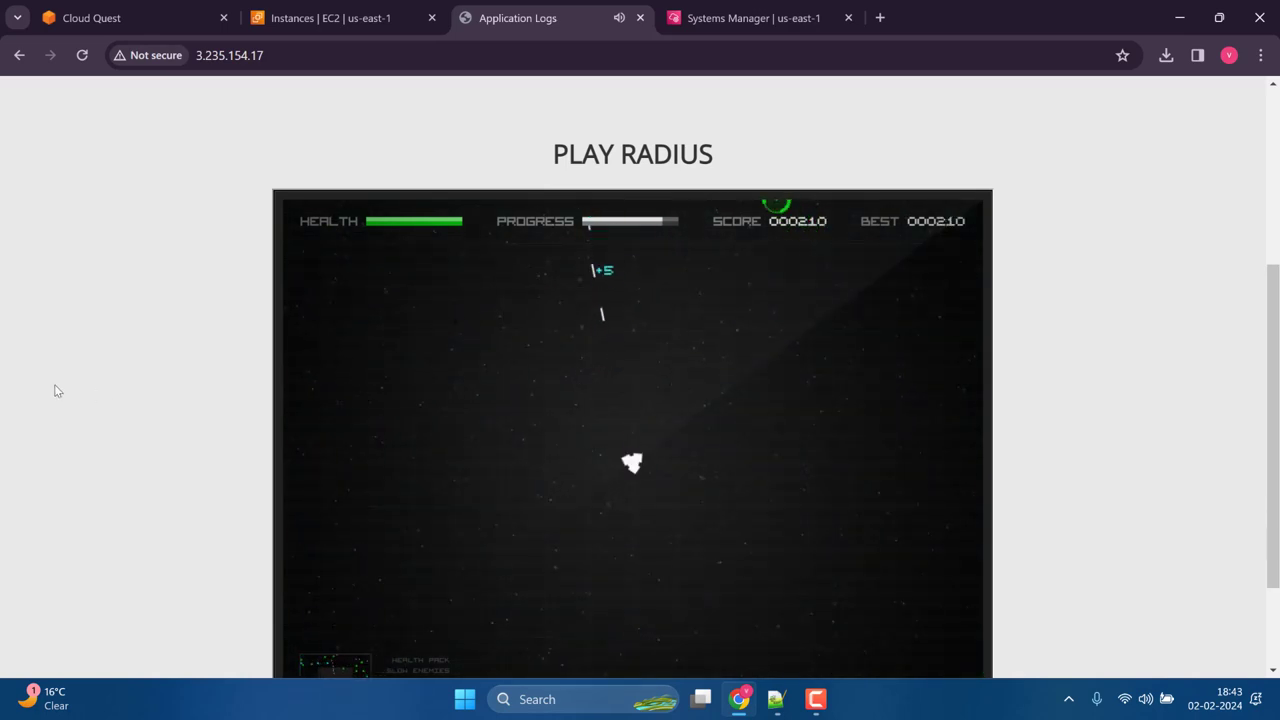
pyautogui.scroll(-2, 55, 390)
# Step: Check the session terminal's access log between rounds of the game, and close the App-Server game page
pyautogui.click(727, 12)
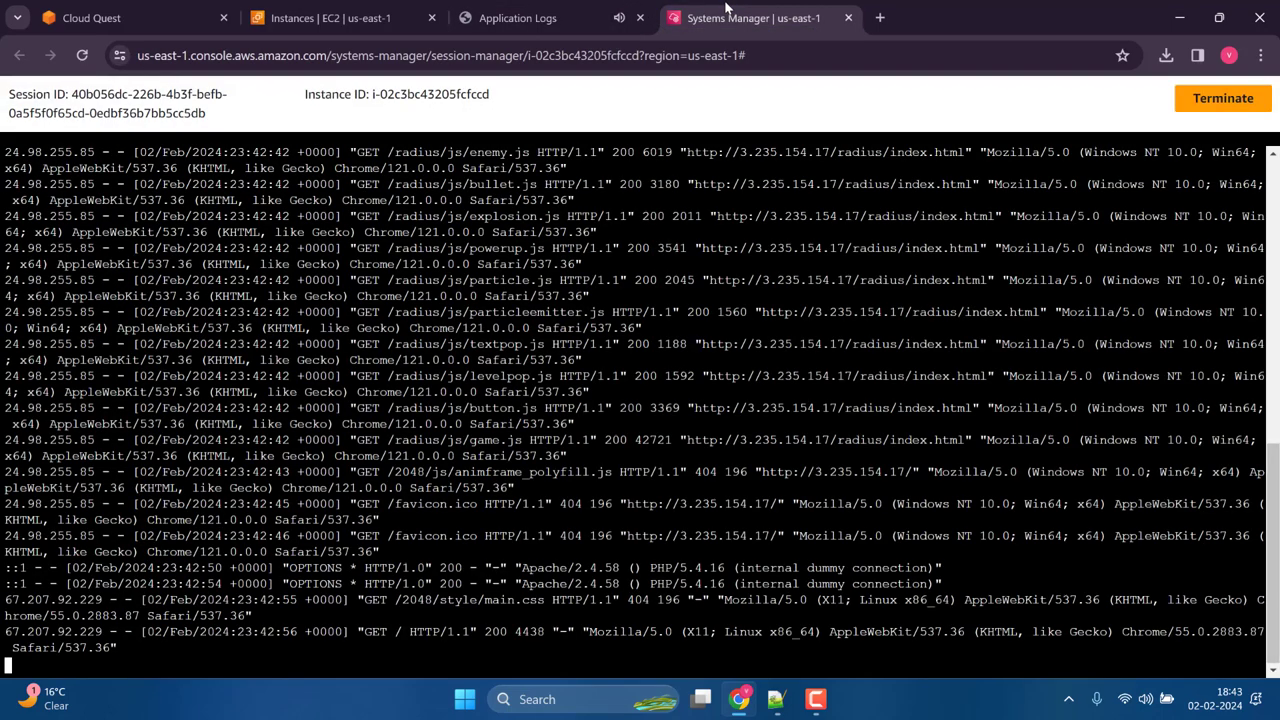
pyautogui.click(563, 12)
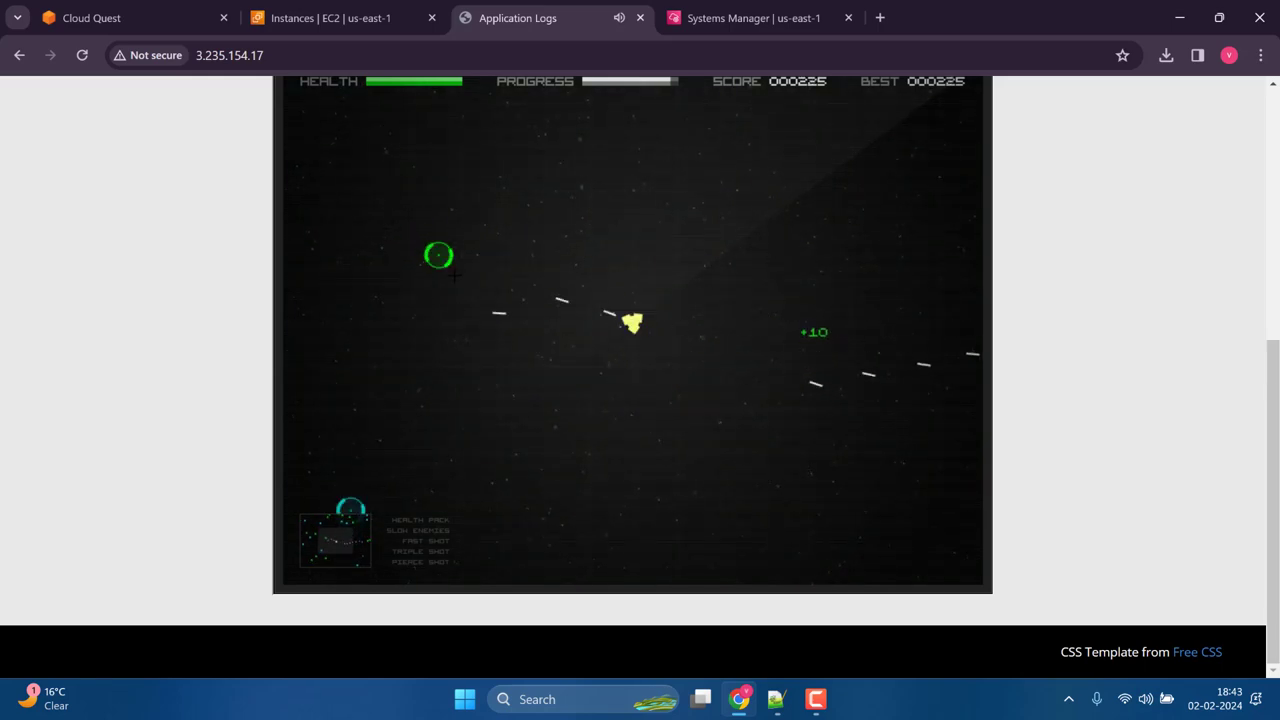
pyautogui.click(418, 378)
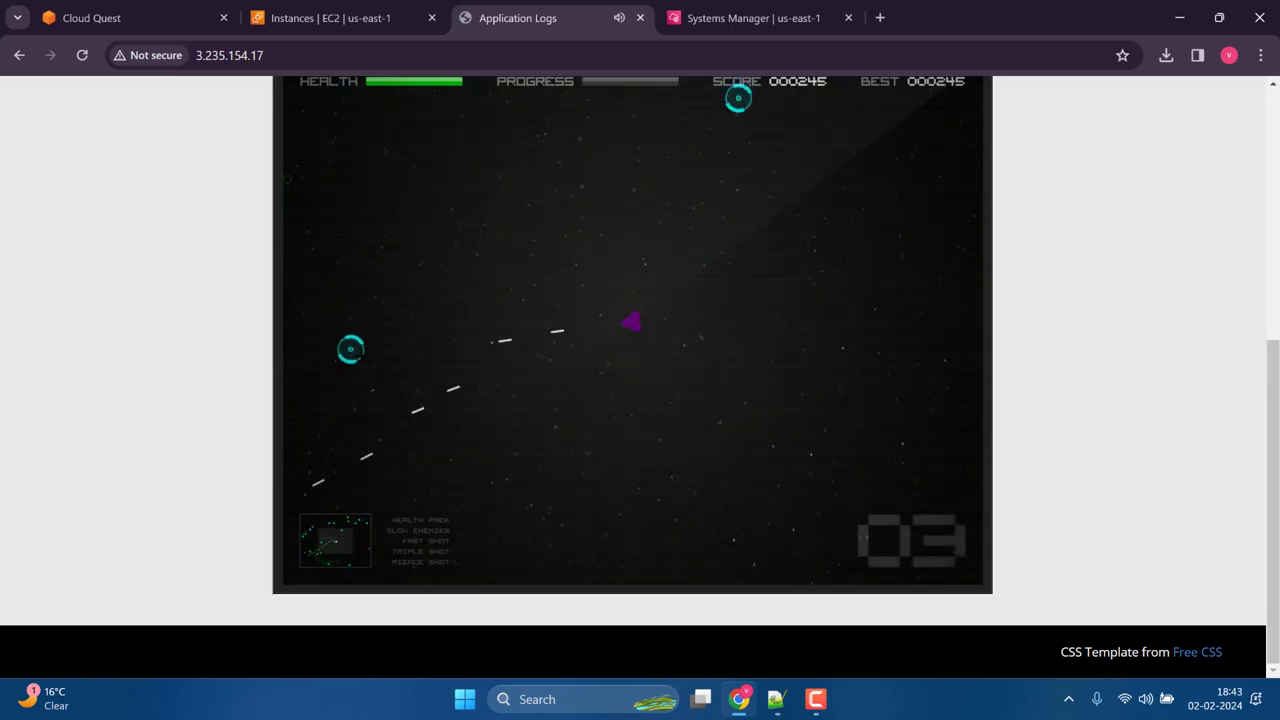
pyautogui.click(695, 17)
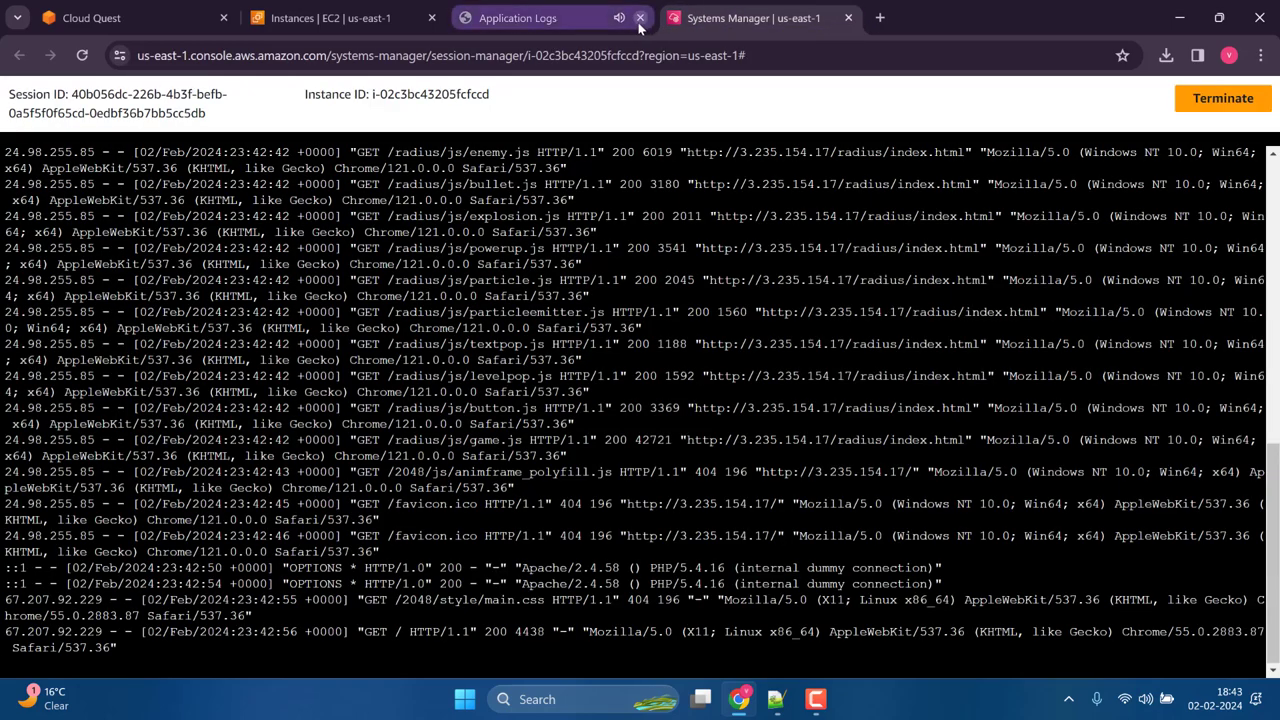
pyautogui.click(640, 17)
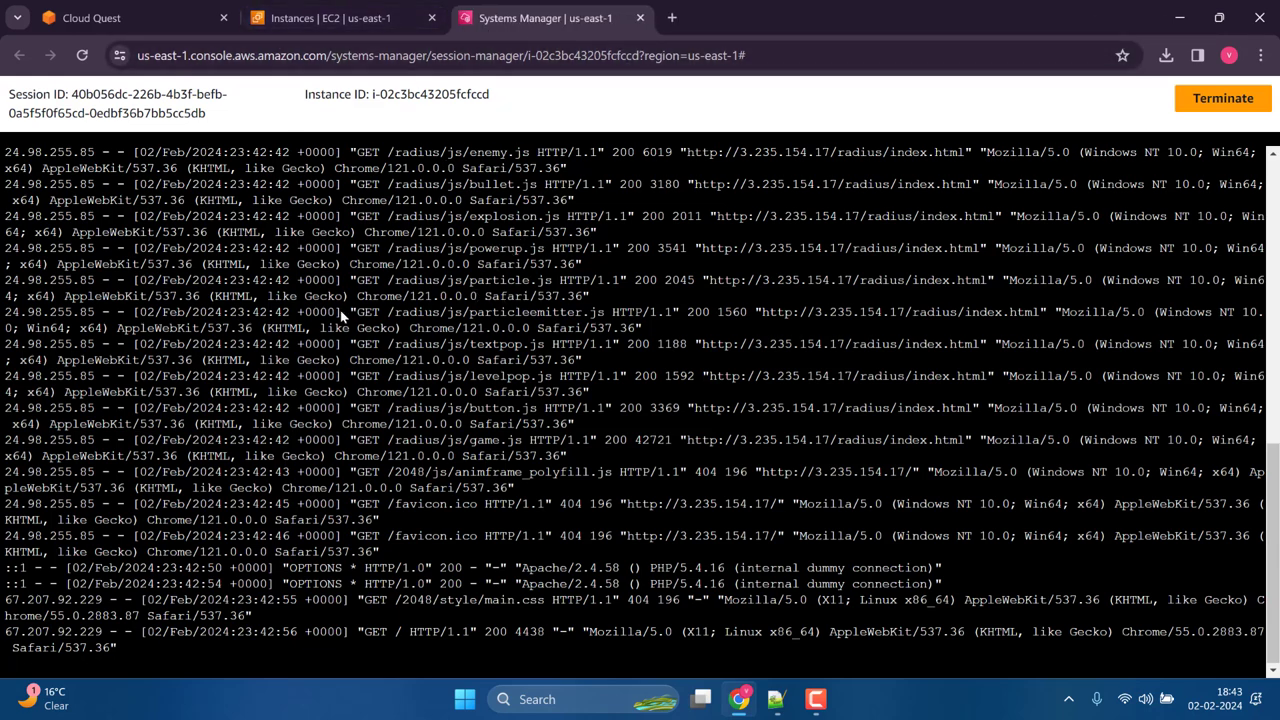
# Step: Open the Amazon S3 console in a separate browser tab, starting from the EC2 instances page
pyautogui.click(330, 19)
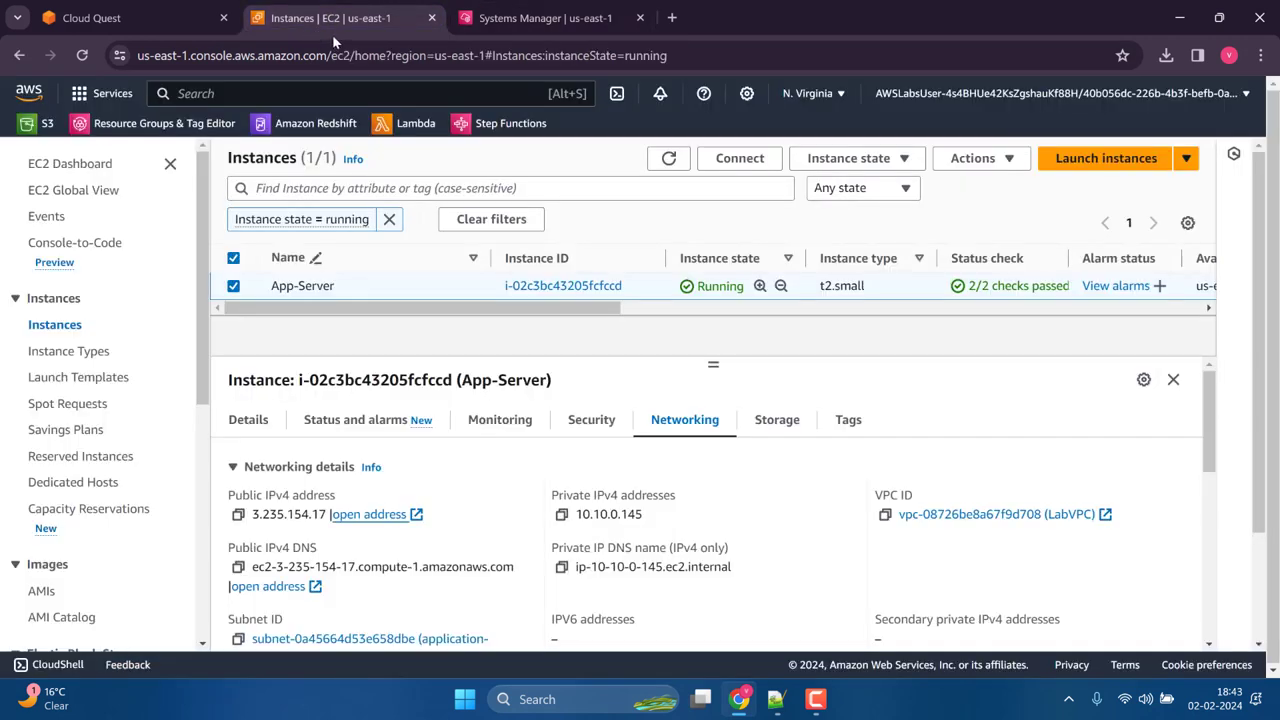
pyautogui.rightClick(35, 130)
pyautogui.click(90, 135)
pyautogui.click(545, 12)
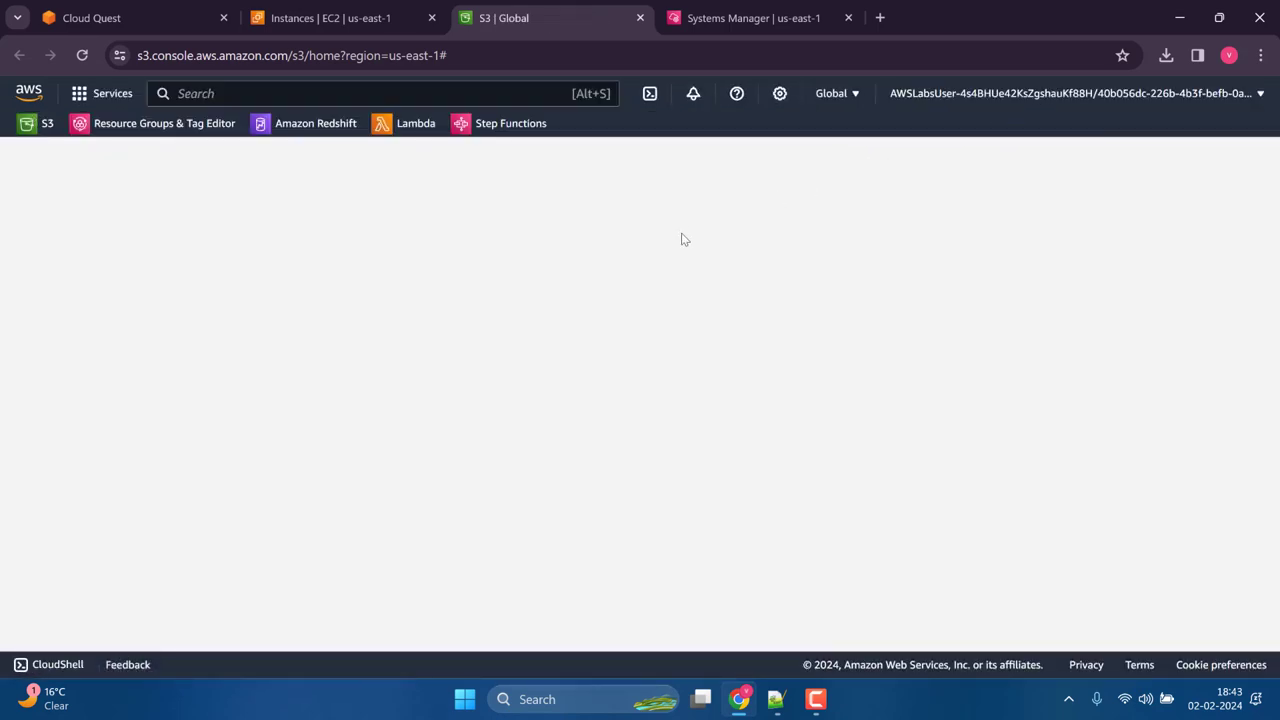
pyautogui.click(37, 127)
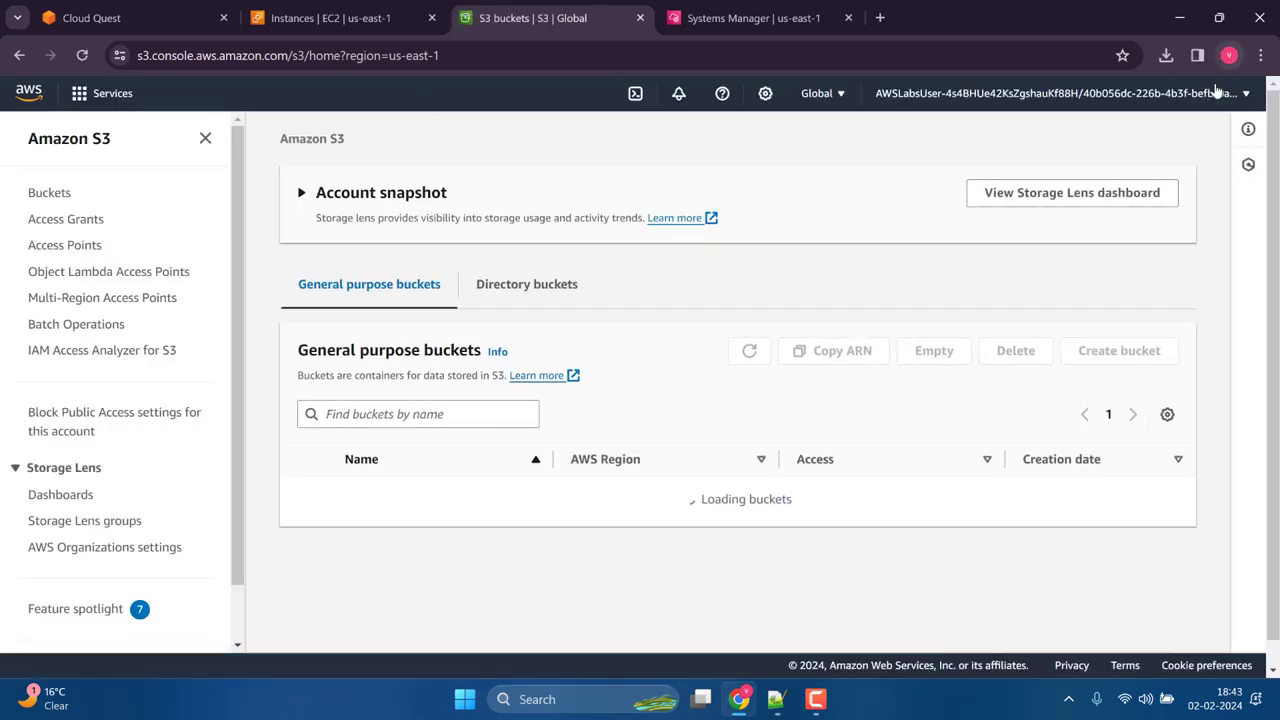
# Step: Open the log bucket from the general purpose buckets and refresh its object list to check for delivered logs
pyautogui.scroll(-1, 330, 520)
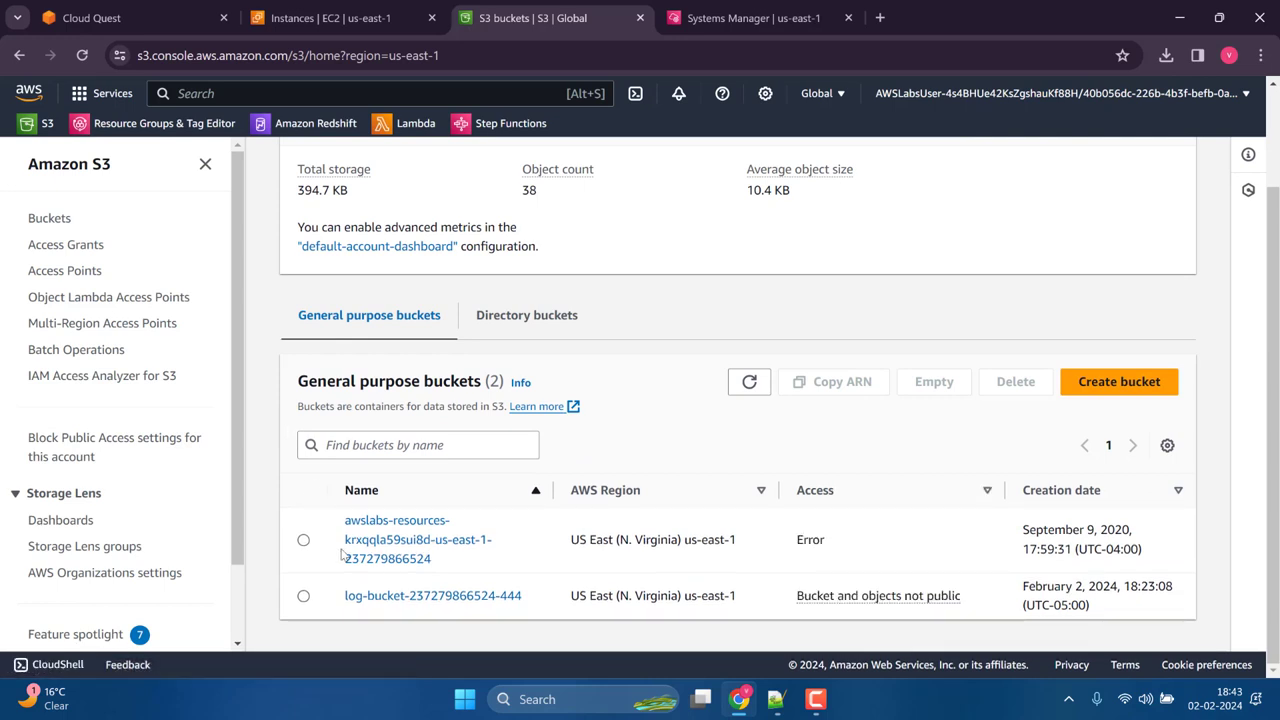
pyautogui.click(410, 596)
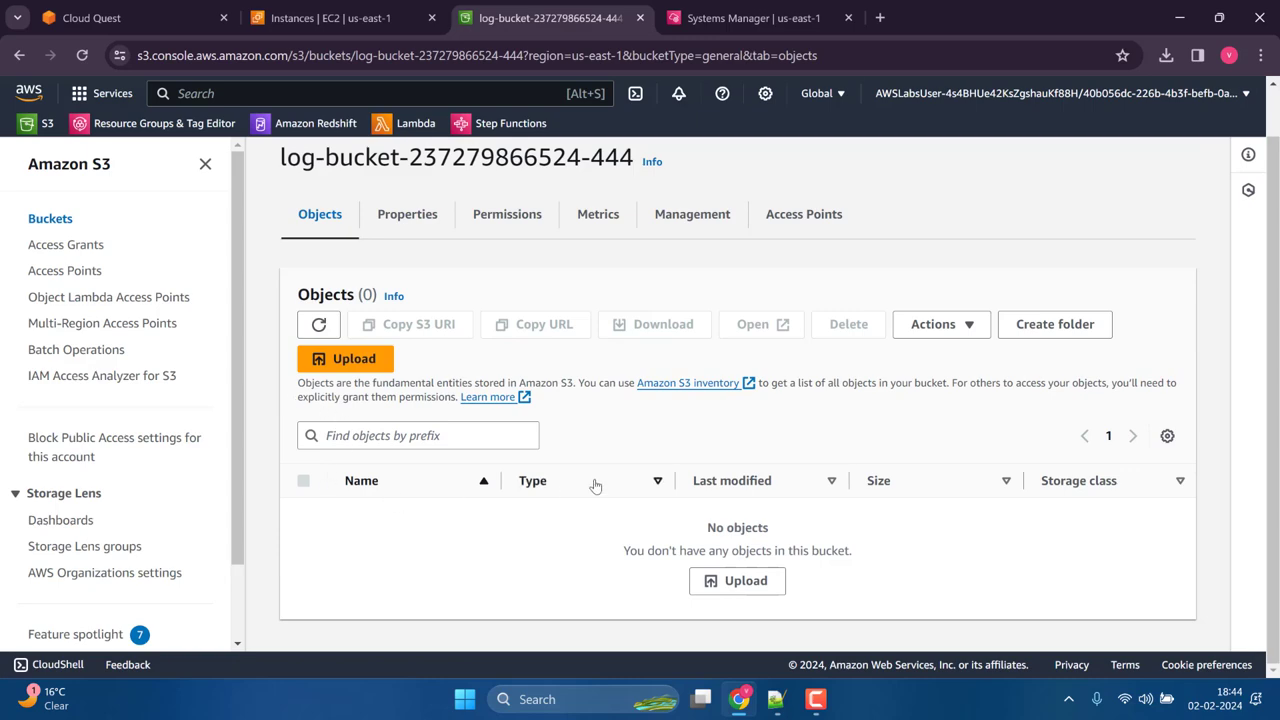
pyautogui.click(319, 330)
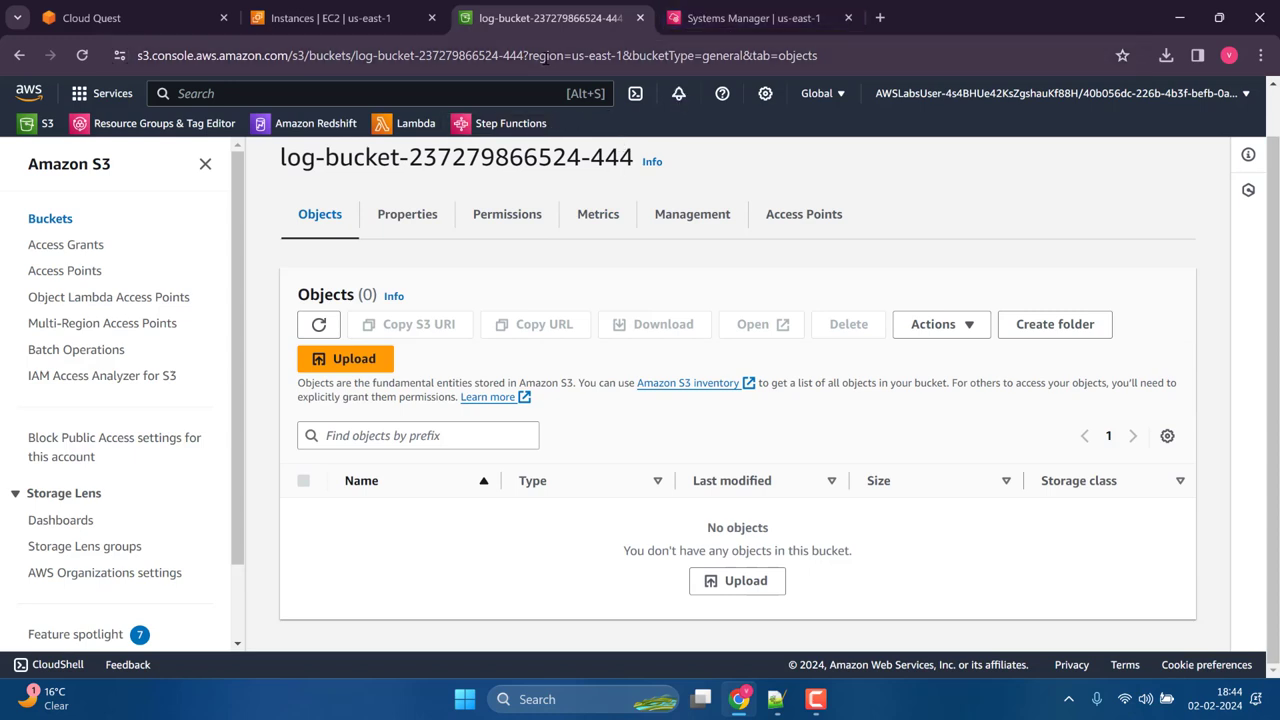
# Step: Search the AWS services for "kinesis" and open Kinesis Data Firehose in a new browser tab
pyautogui.click(428, 93)
pyautogui.write('ki')
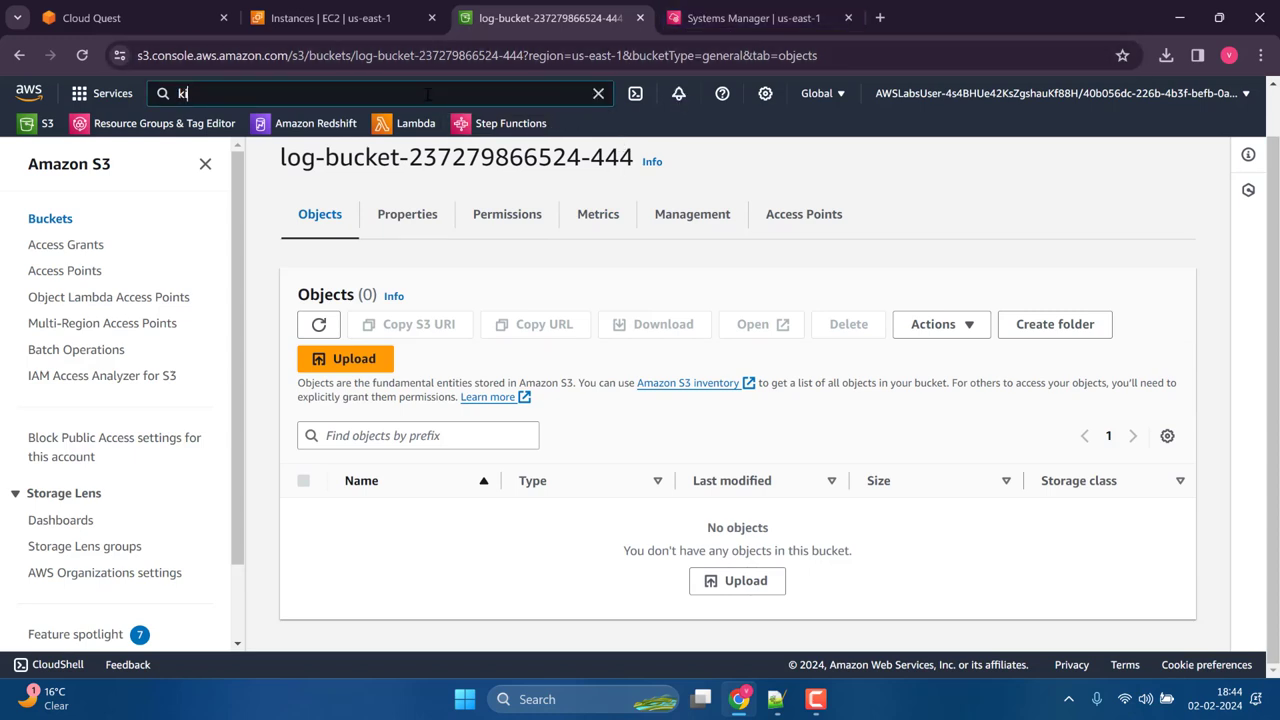
pyautogui.write('nesis')
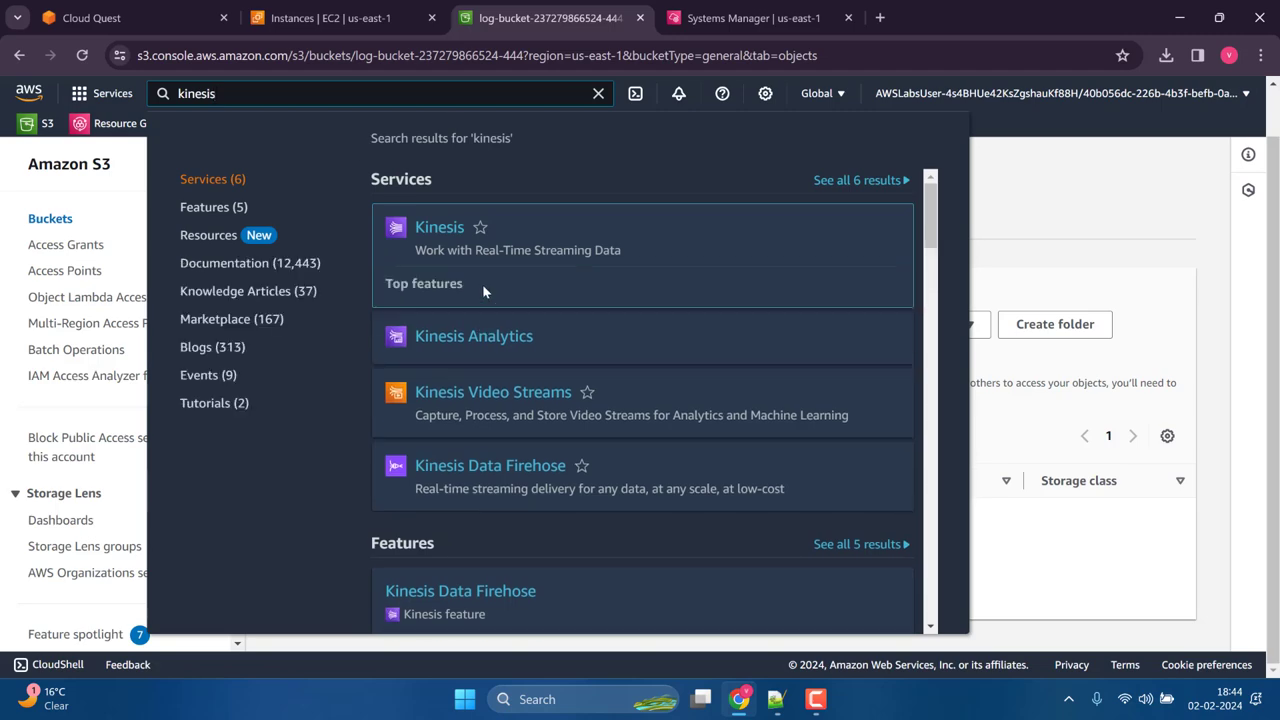
pyautogui.rightClick(497, 438)
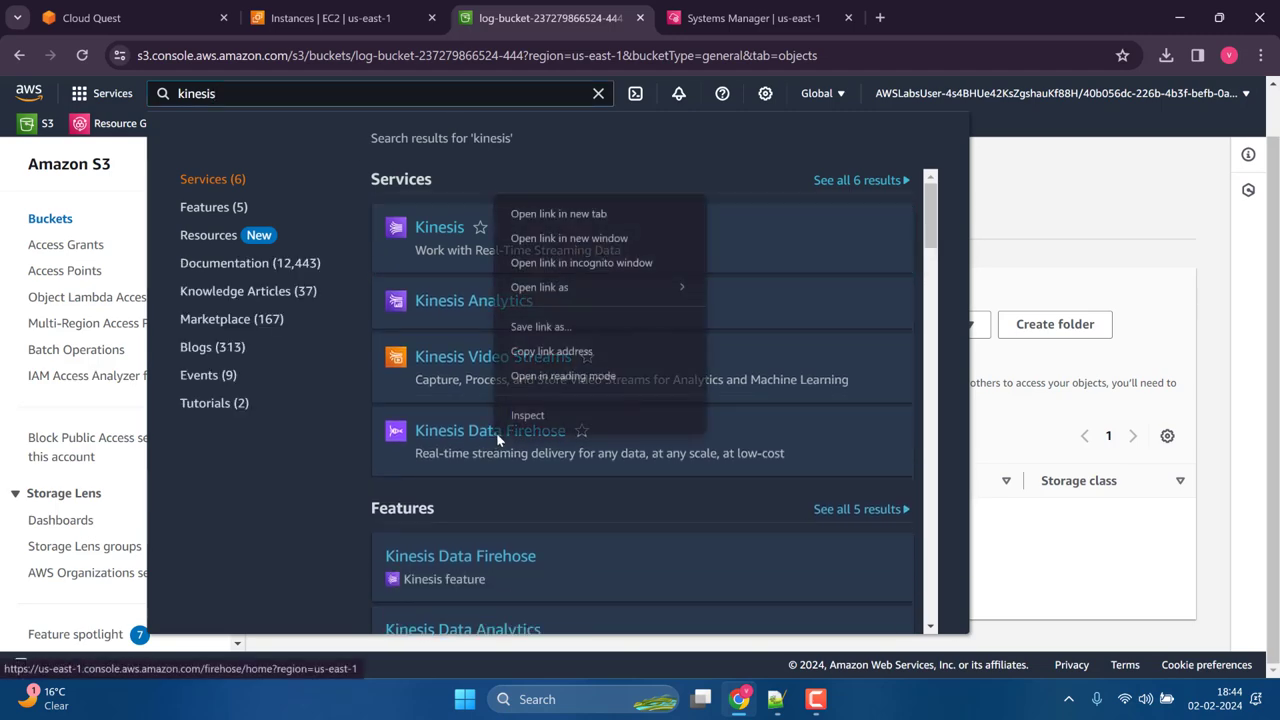
pyautogui.click(560, 213)
pyautogui.click(1091, 277)
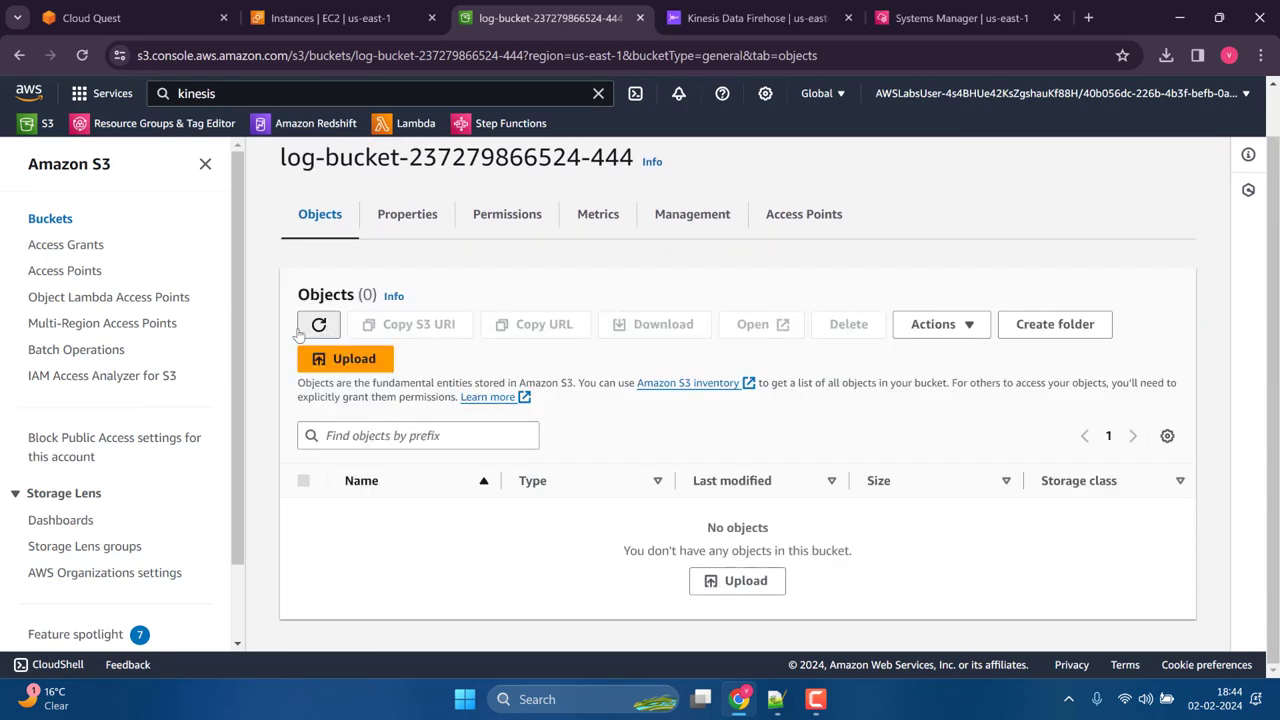
# Step: Refresh the log bucket's object list repeatedly to check whether Firehose has delivered any log files
pyautogui.click(314, 330)
pyautogui.click(319, 326)
pyautogui.click(316, 328)
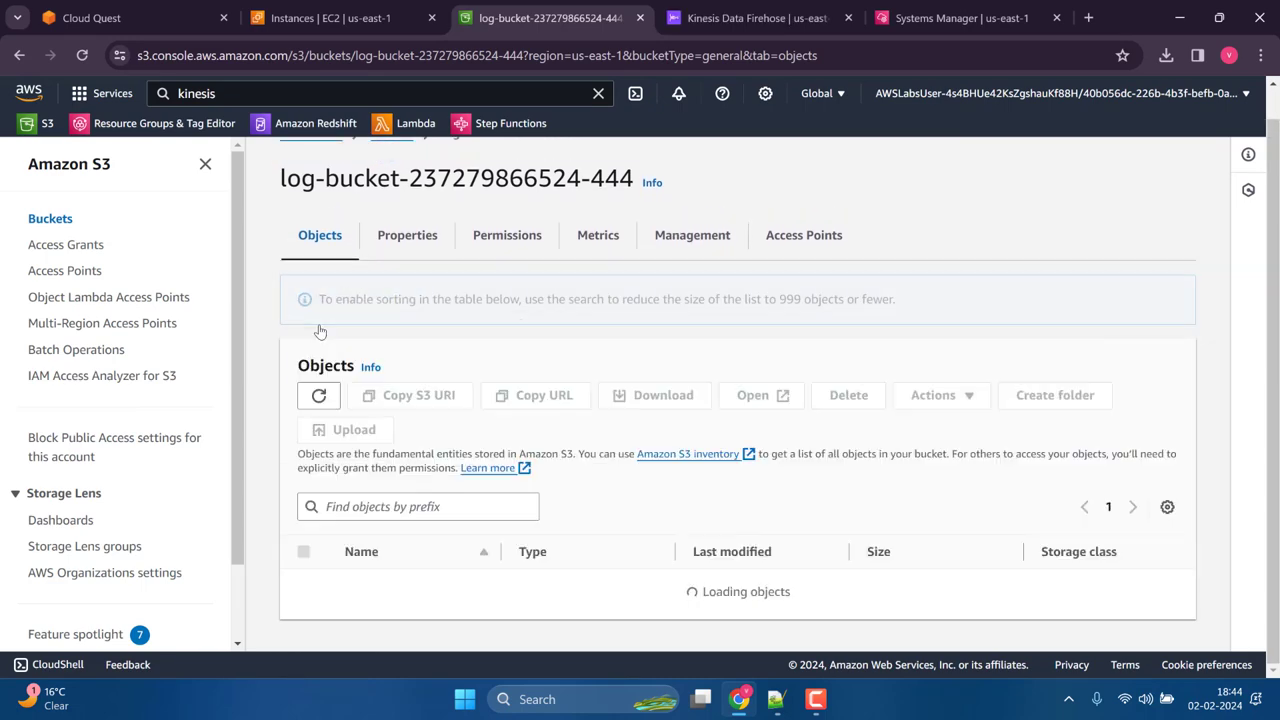
# Step: Switch to Kinesis Data Firehose, dismiss the announcement banners and open the details of delivery-stream
pyautogui.click(760, 18)
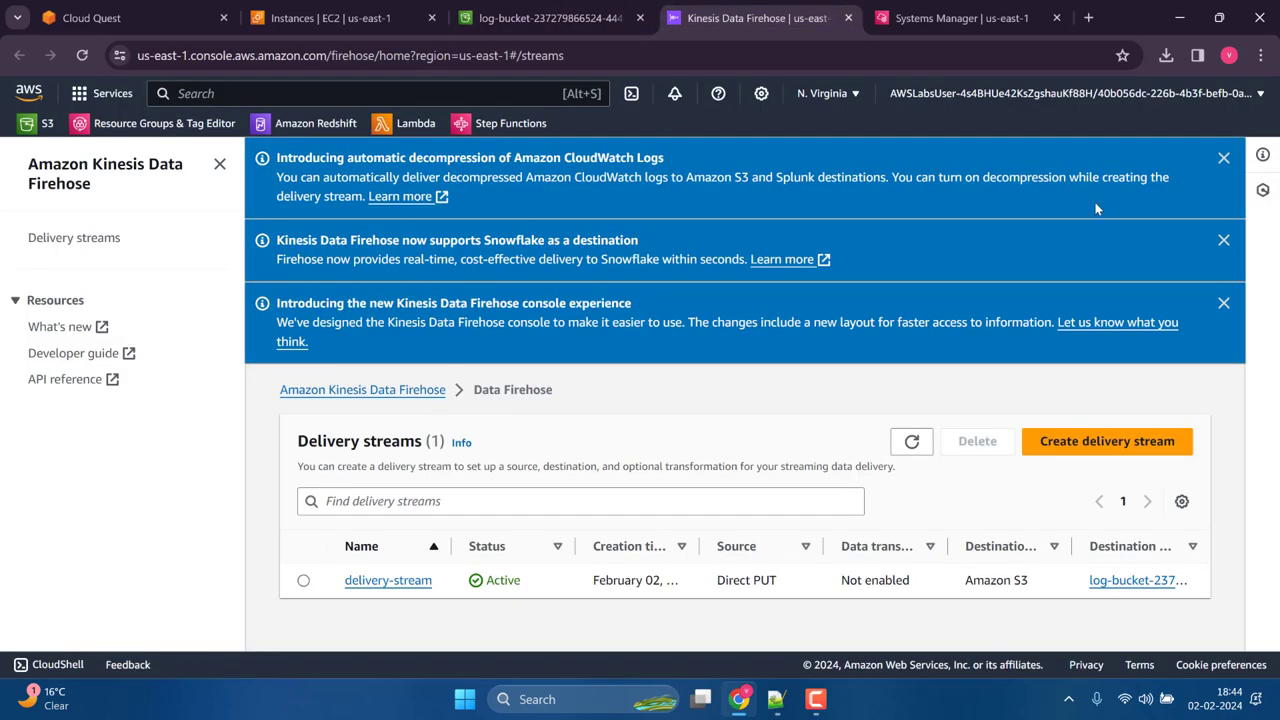
pyautogui.click(1222, 158)
pyautogui.click(1222, 158)
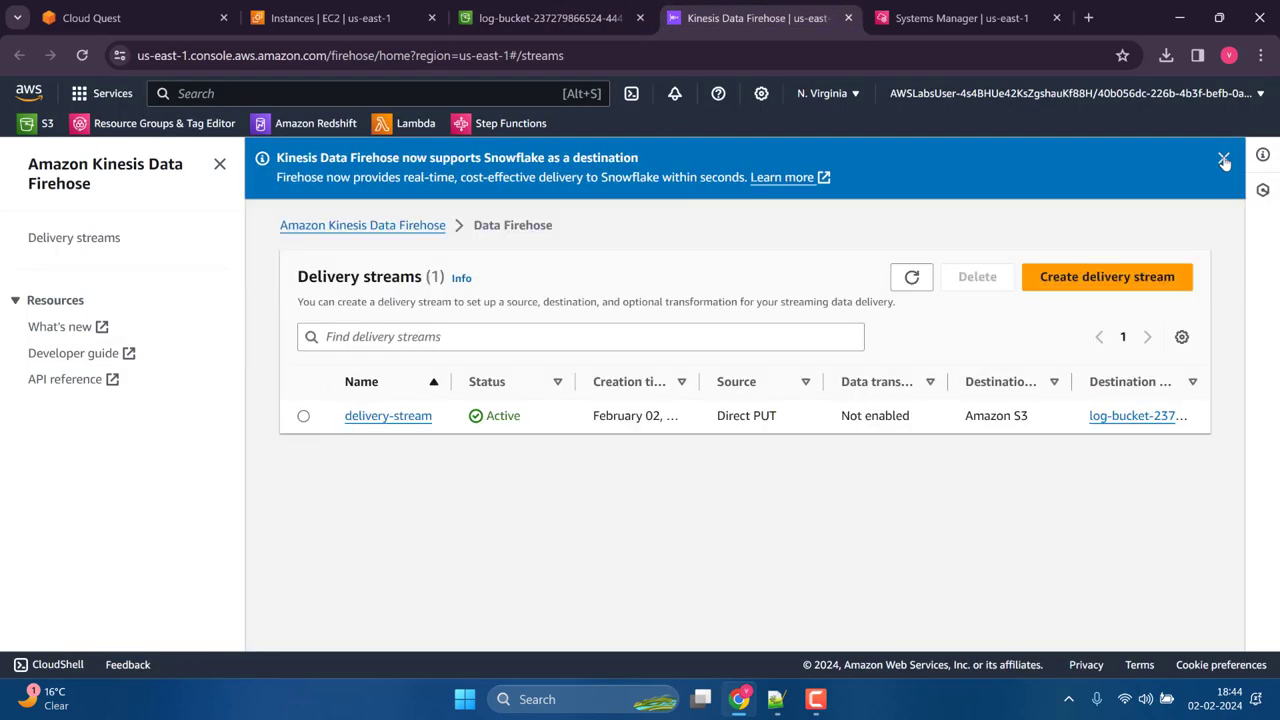
pyautogui.click(1222, 158)
pyautogui.click(388, 355)
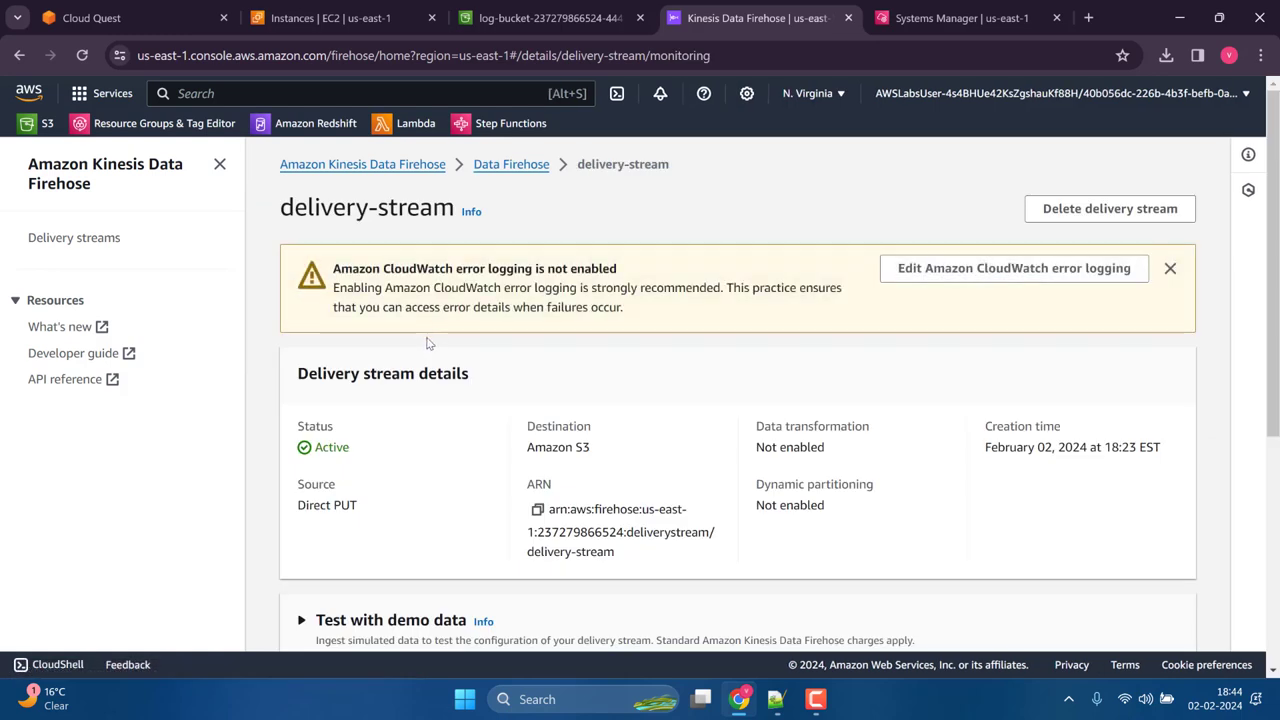
# Step: Examine delivery-stream's details and monitoring metrics for delivery to Amazon S3, and return to the delivery streams list
pyautogui.click(510, 168)
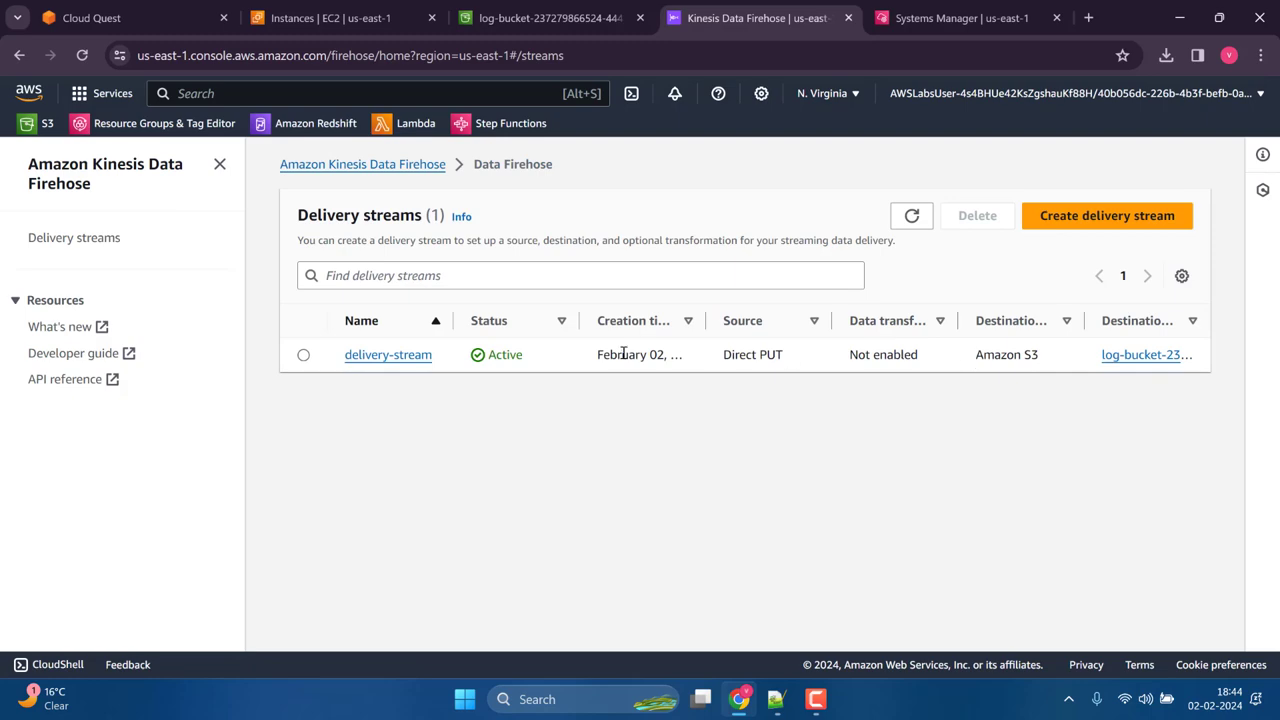
pyautogui.click(379, 360)
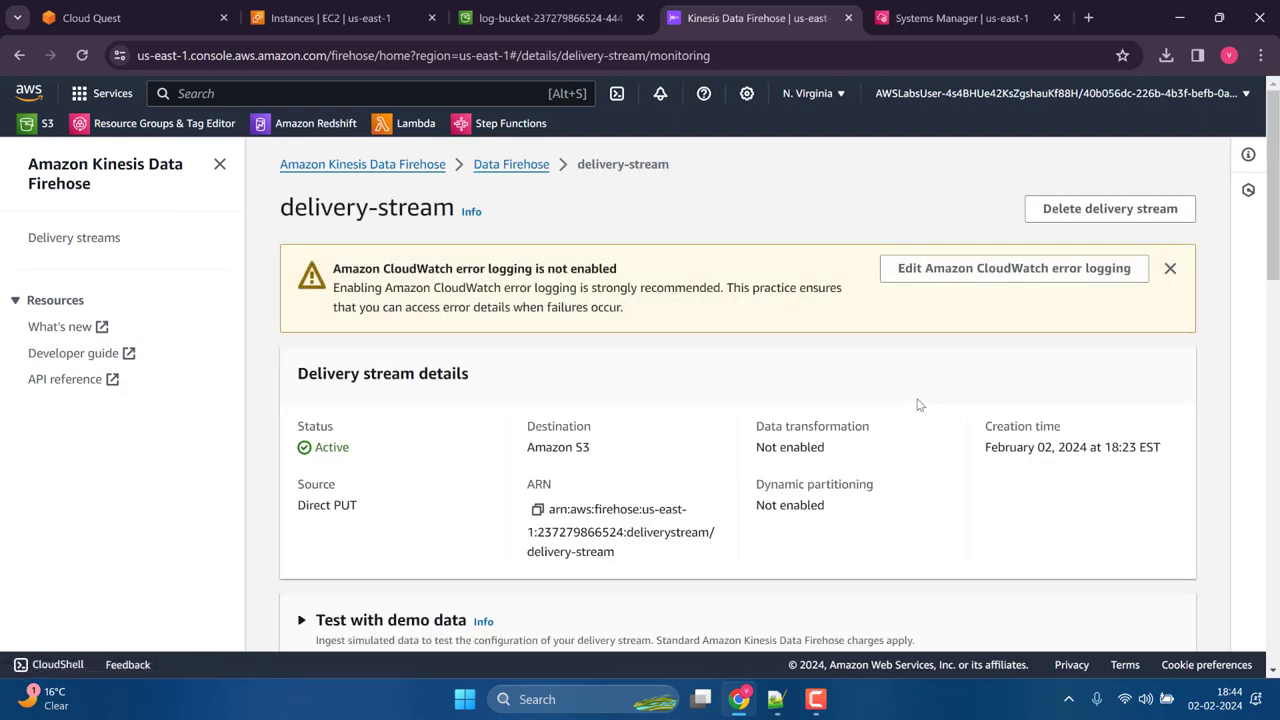
pyautogui.scroll(-2, 920, 404)
pyautogui.scroll(-2, 920, 404)
pyautogui.scroll(3, 700, 403)
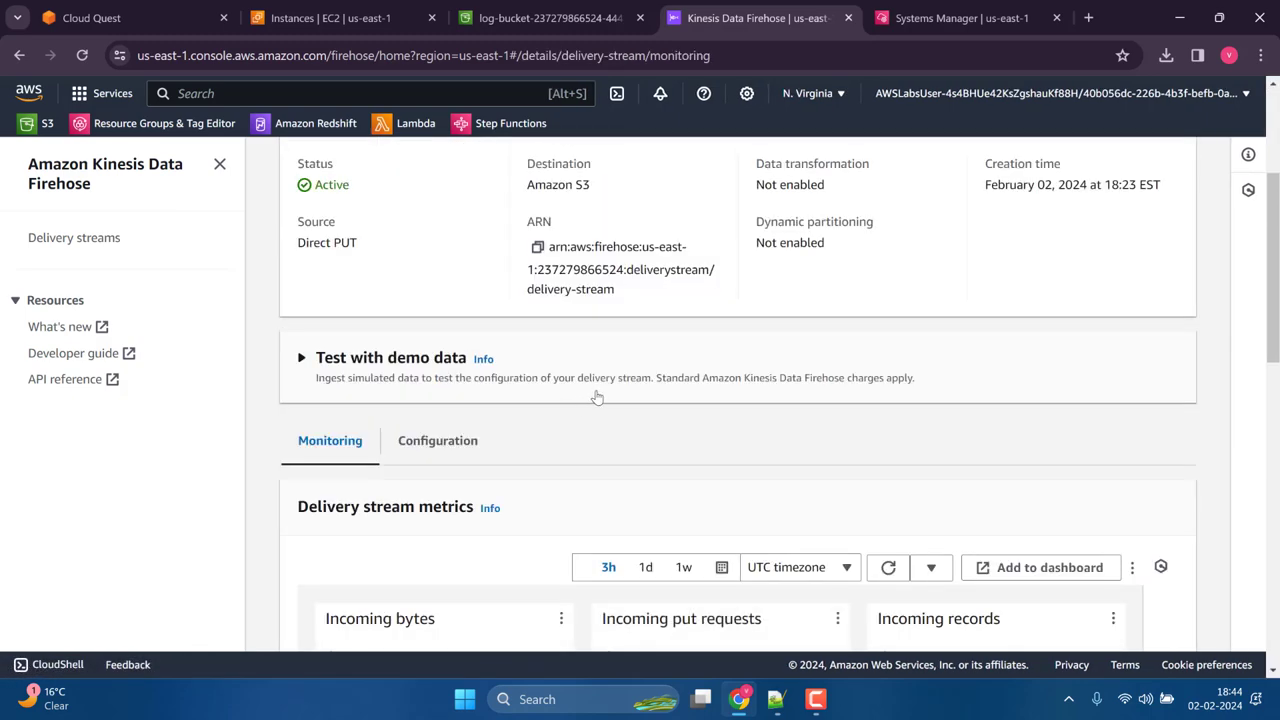
pyautogui.scroll(3, 706, 403)
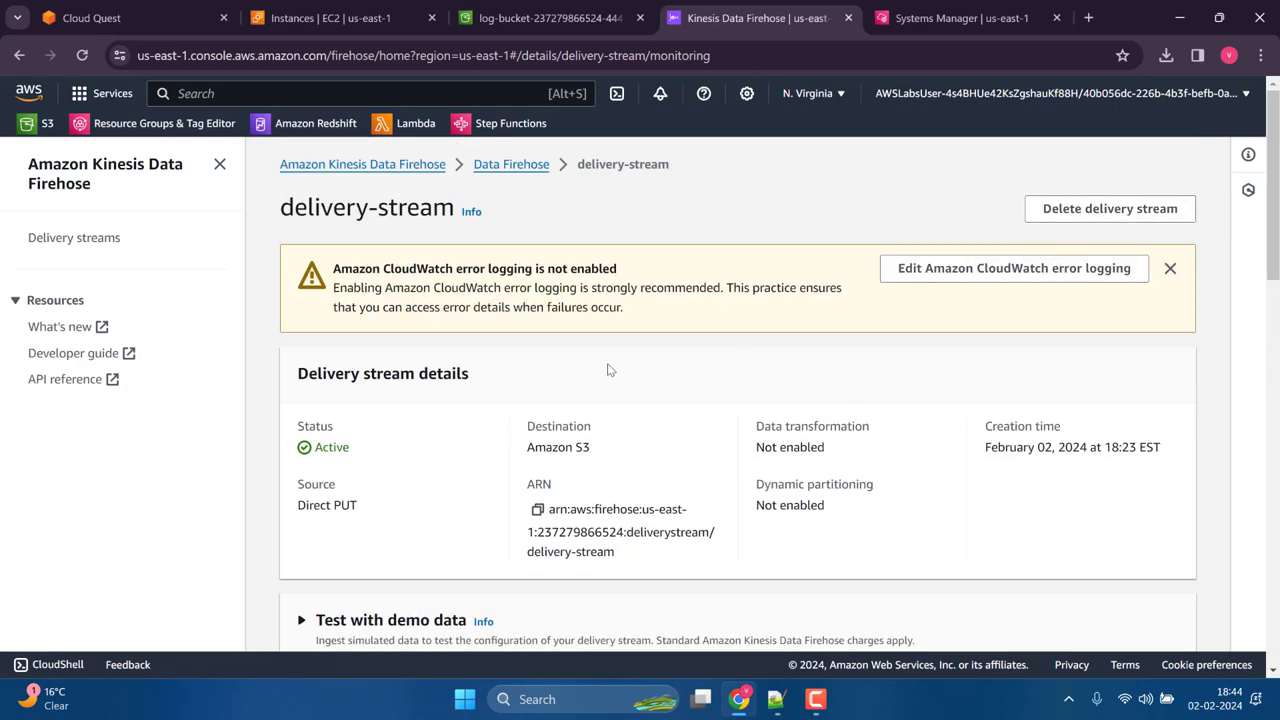
pyautogui.scroll(-10, 600, 365)
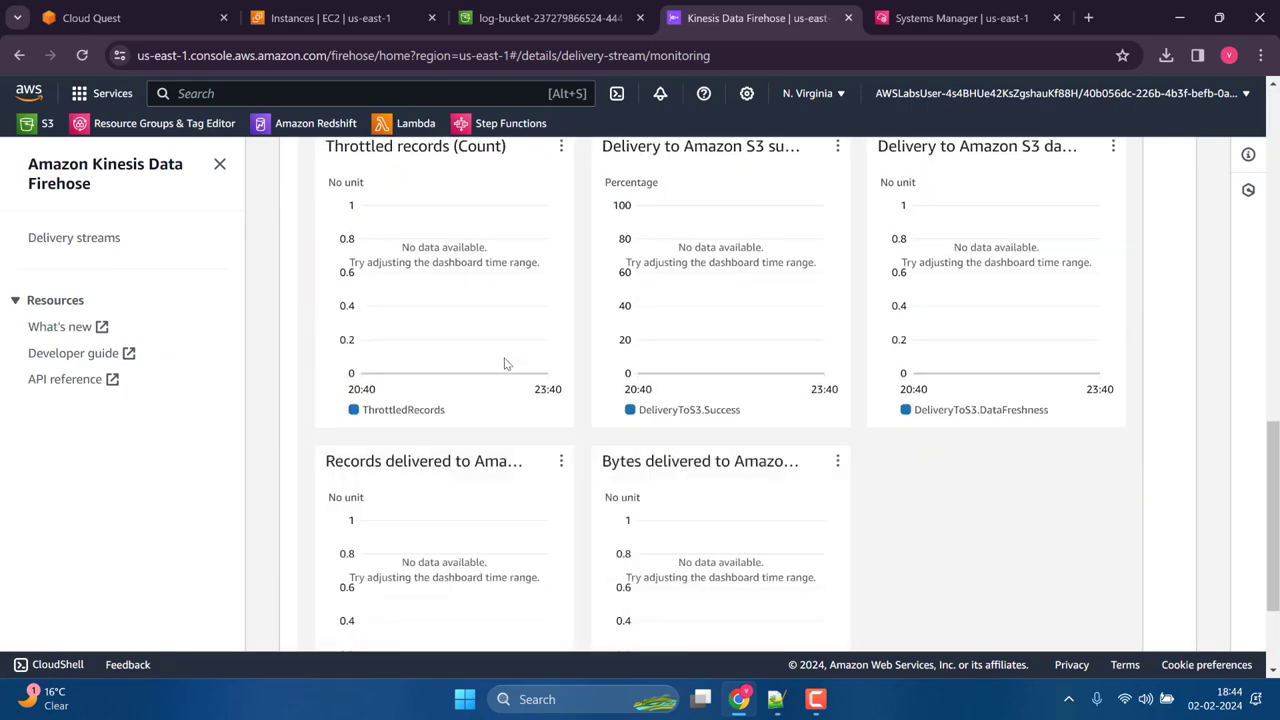
pyautogui.scroll(-2, 774, 337)
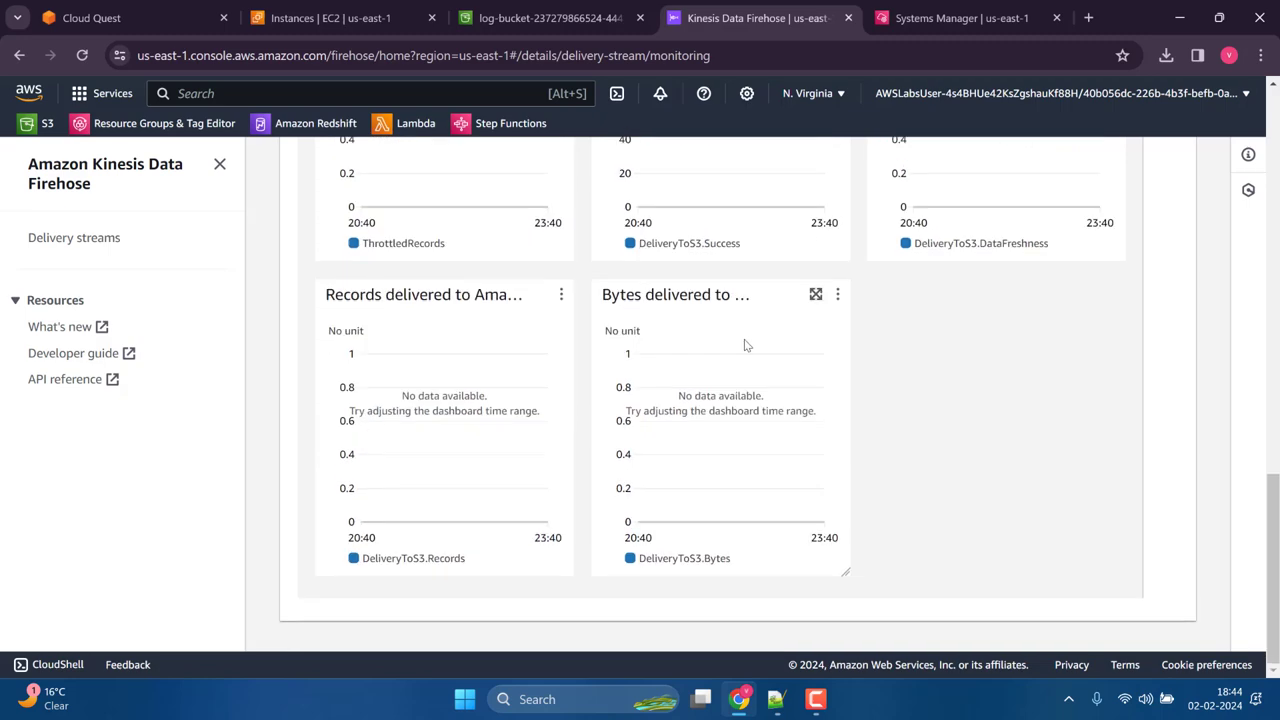
pyautogui.scroll(10, 459, 412)
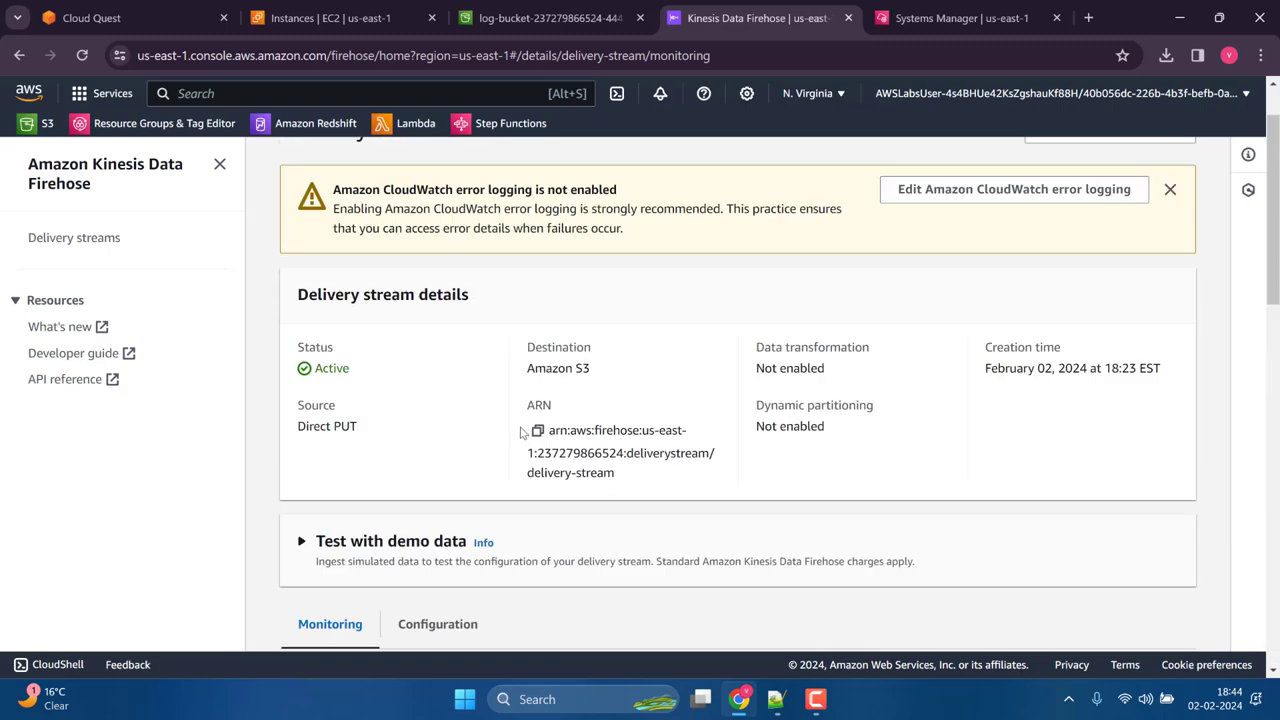
pyautogui.scroll(1, 520, 432)
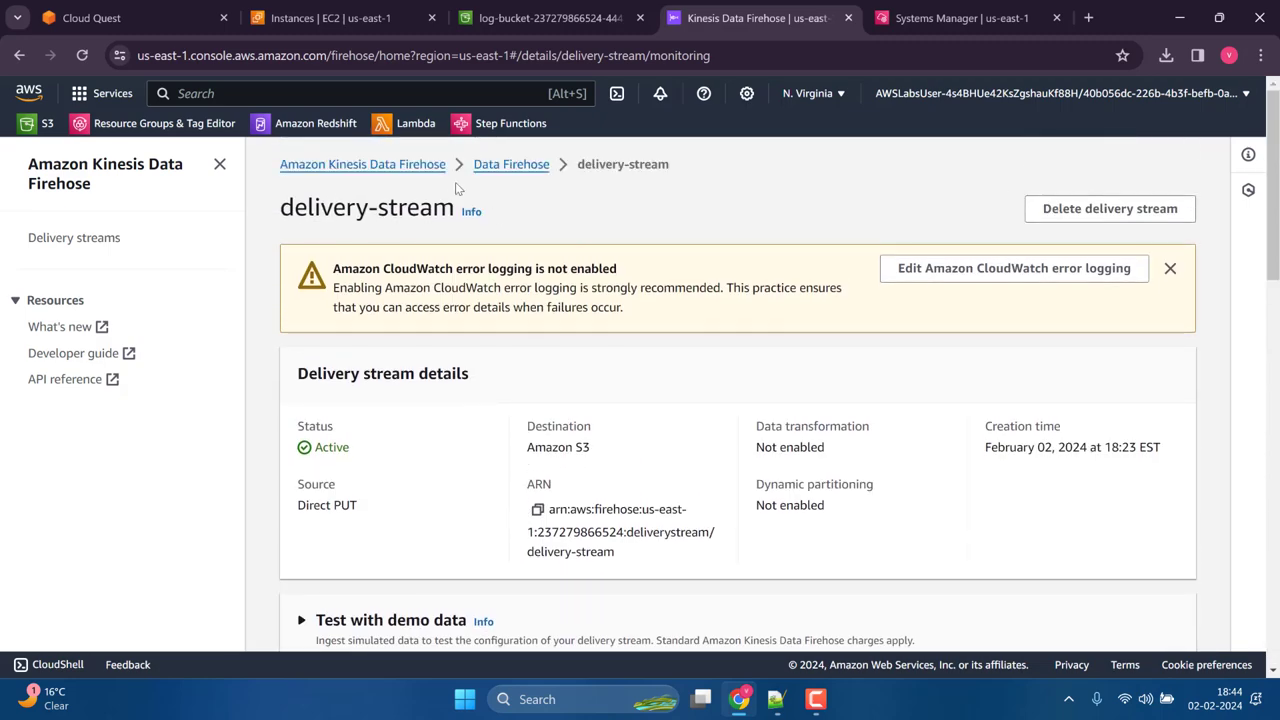
pyautogui.click(483, 172)
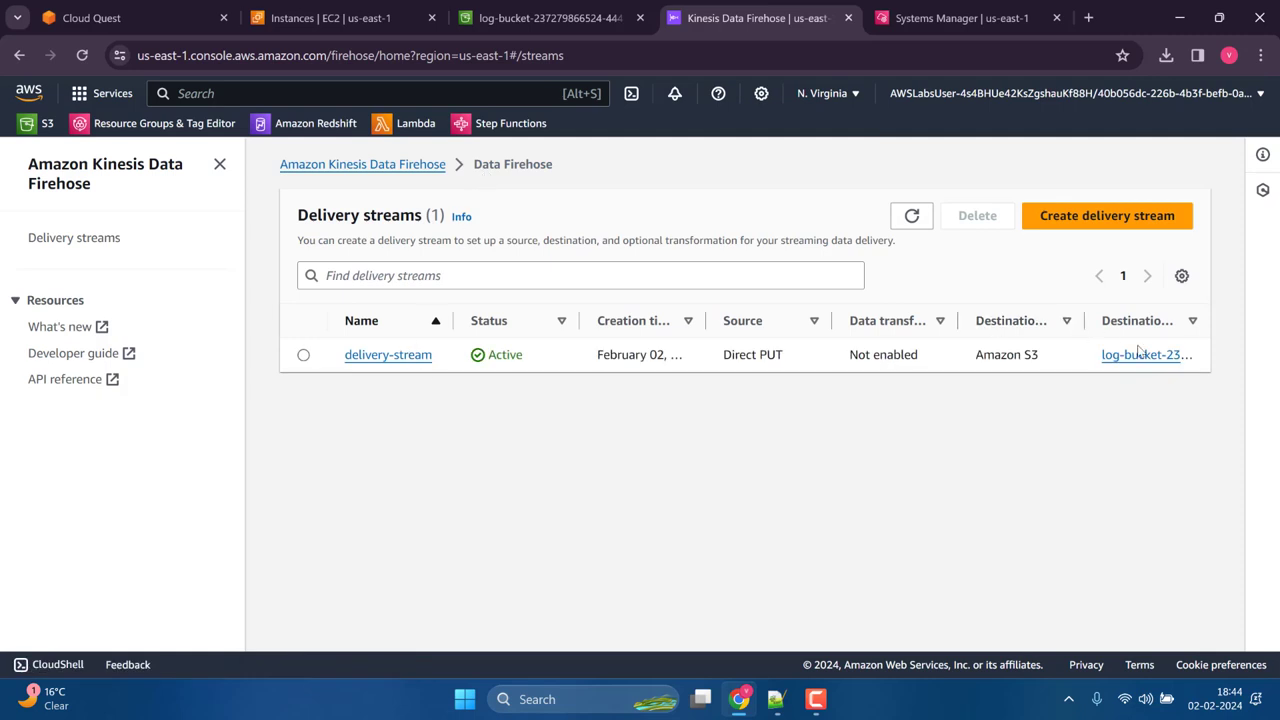
# Step: Refresh the log bucket's object list in S3 and open the nested folder logs/2024/02/02/23/
pyautogui.click(476, 27)
pyautogui.click(319, 326)
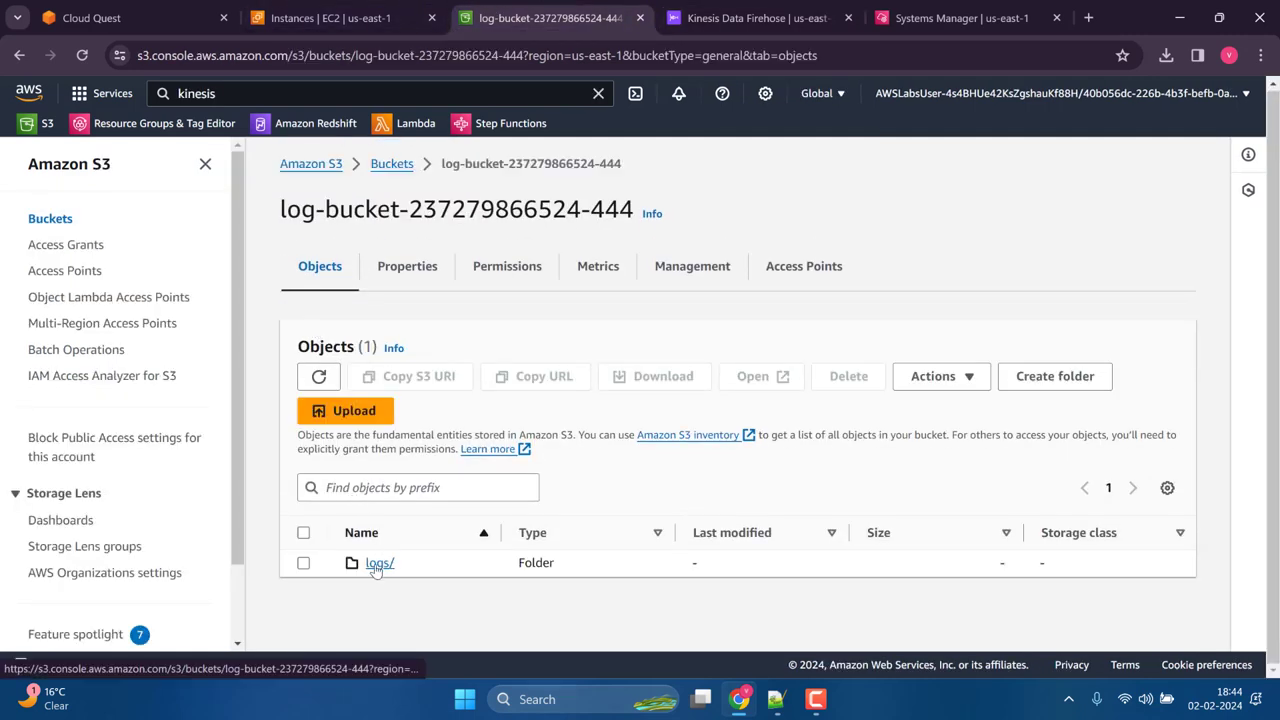
pyautogui.click(378, 564)
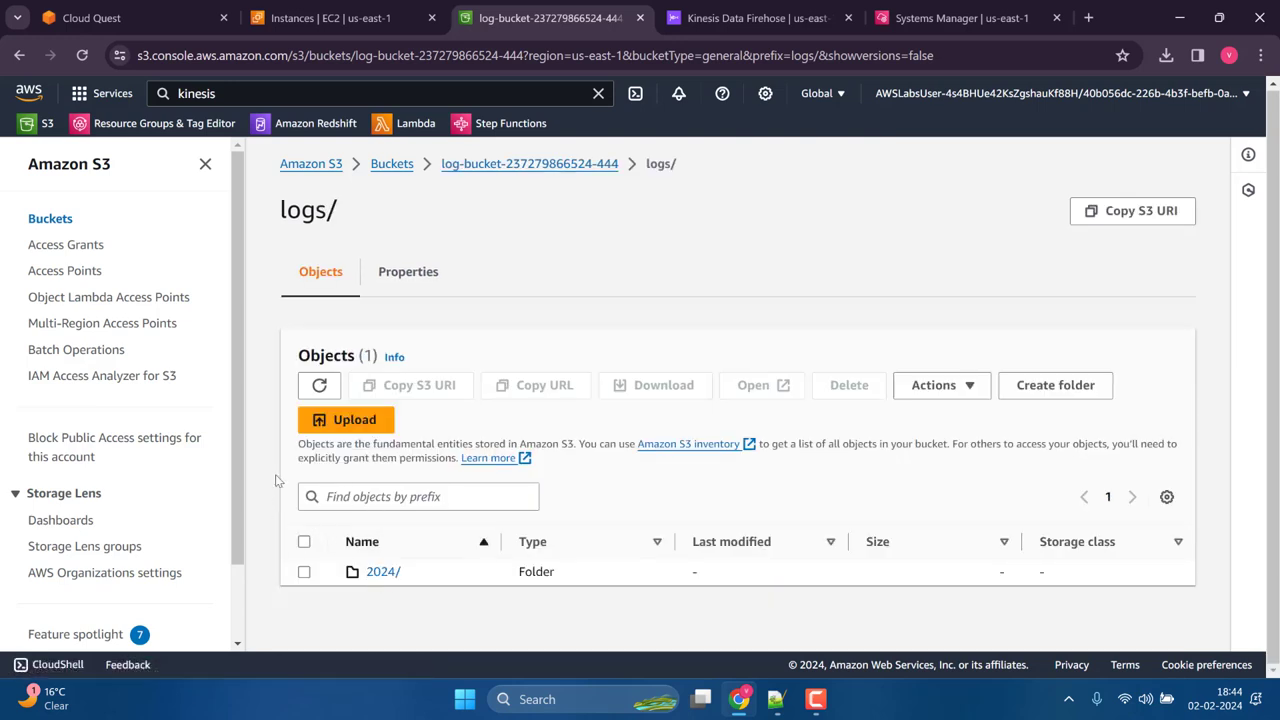
pyautogui.click(380, 572)
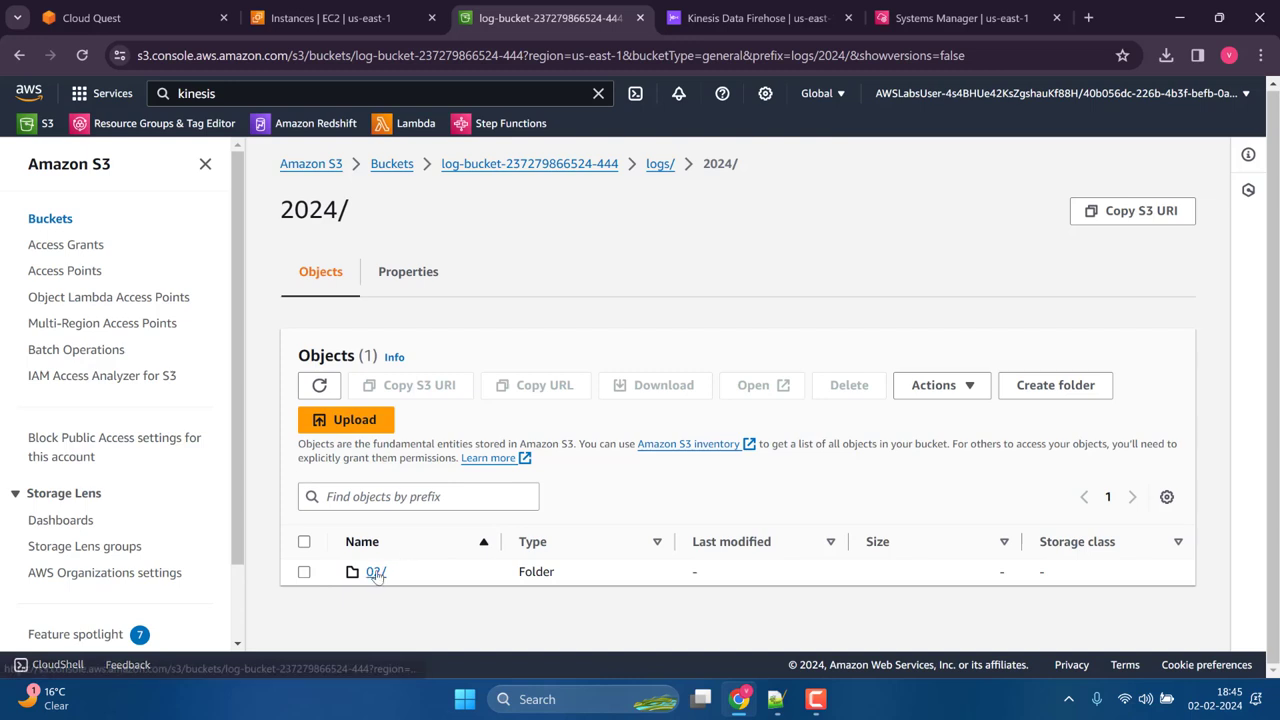
pyautogui.click(376, 574)
pyautogui.click(376, 574)
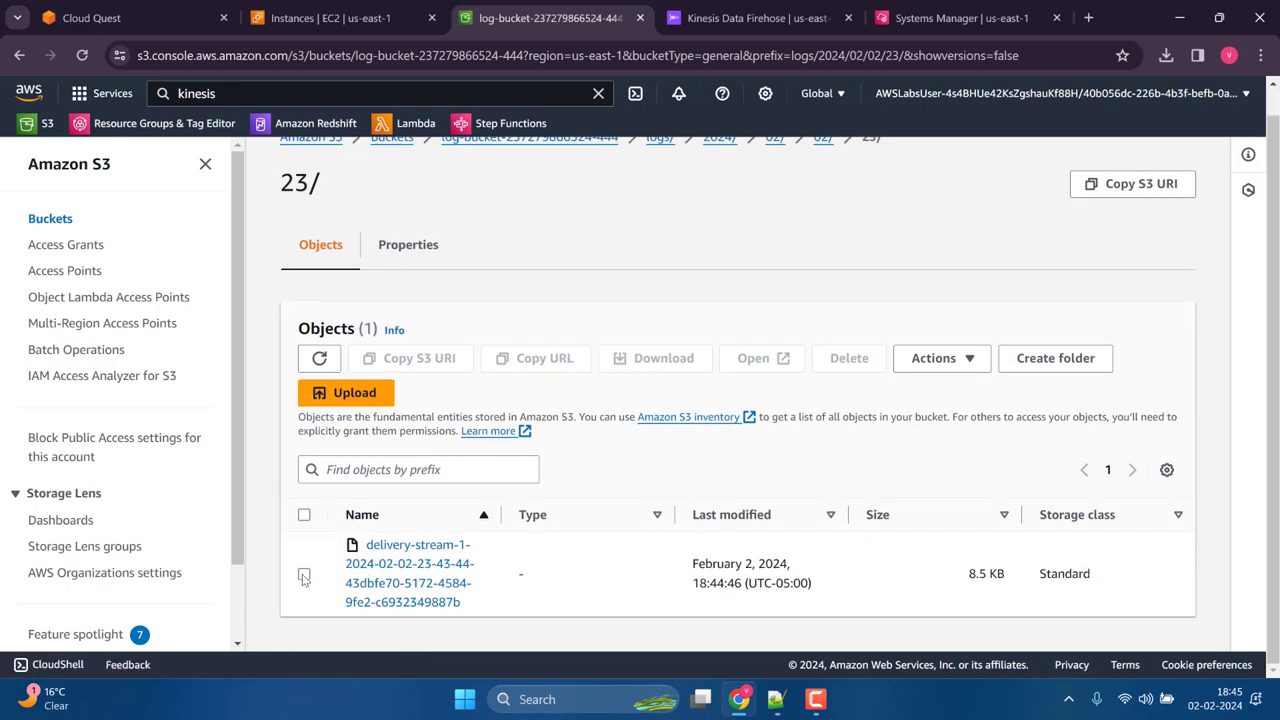
# Step: Download the delivered log file from the 23/ folder and open it in Notepad++ to examine its access-log entries
pyautogui.click(304, 575)
pyautogui.click(648, 362)
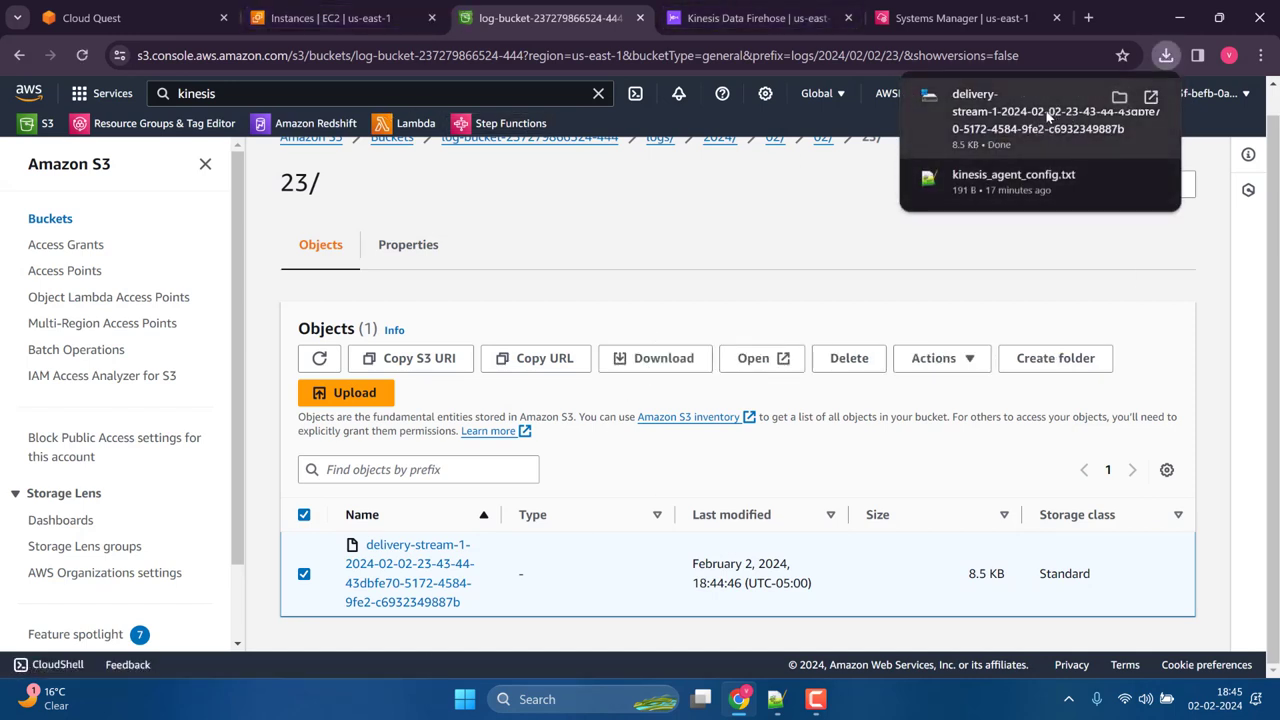
pyautogui.rightClick(1048, 115)
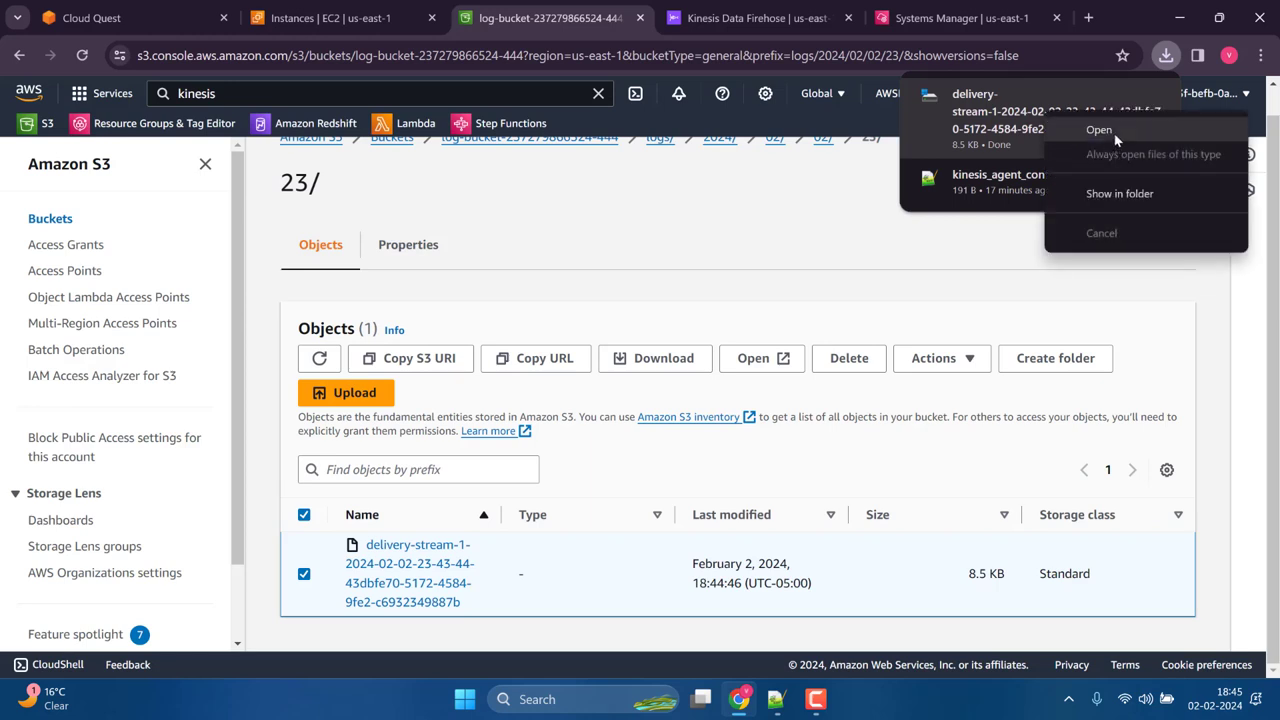
pyautogui.click(1112, 134)
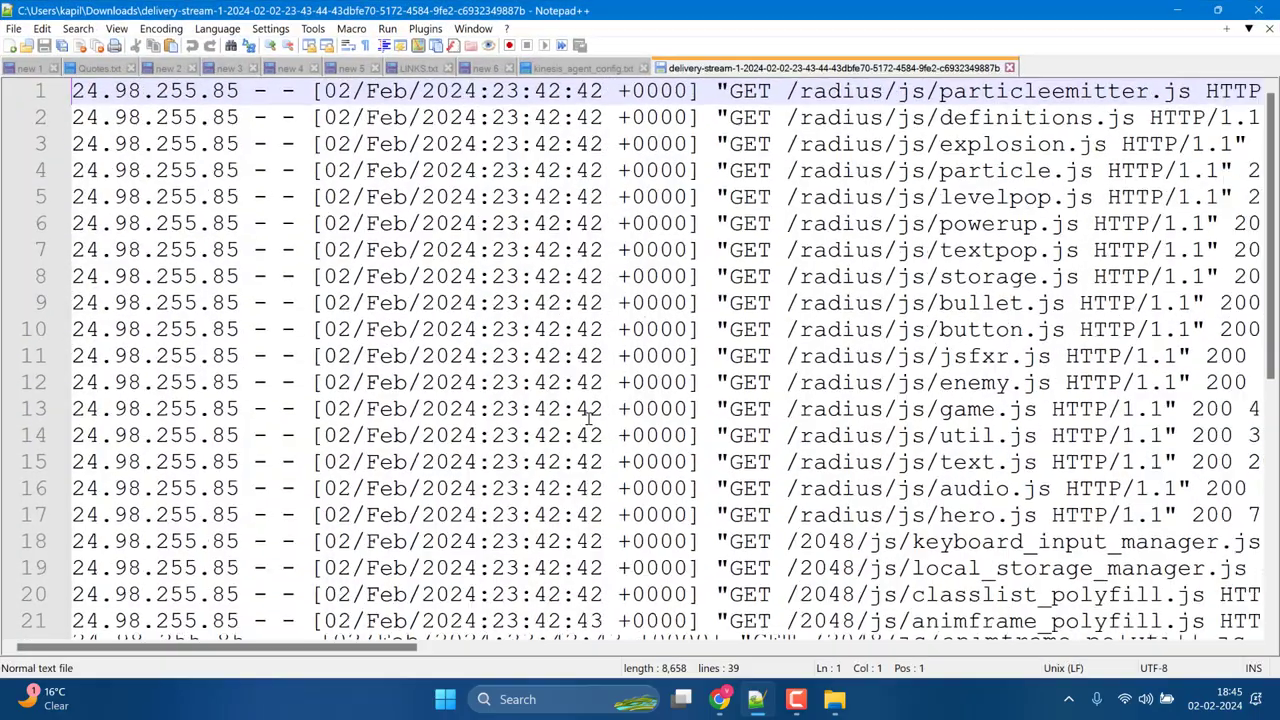
pyautogui.scroll(-8, 540, 340)
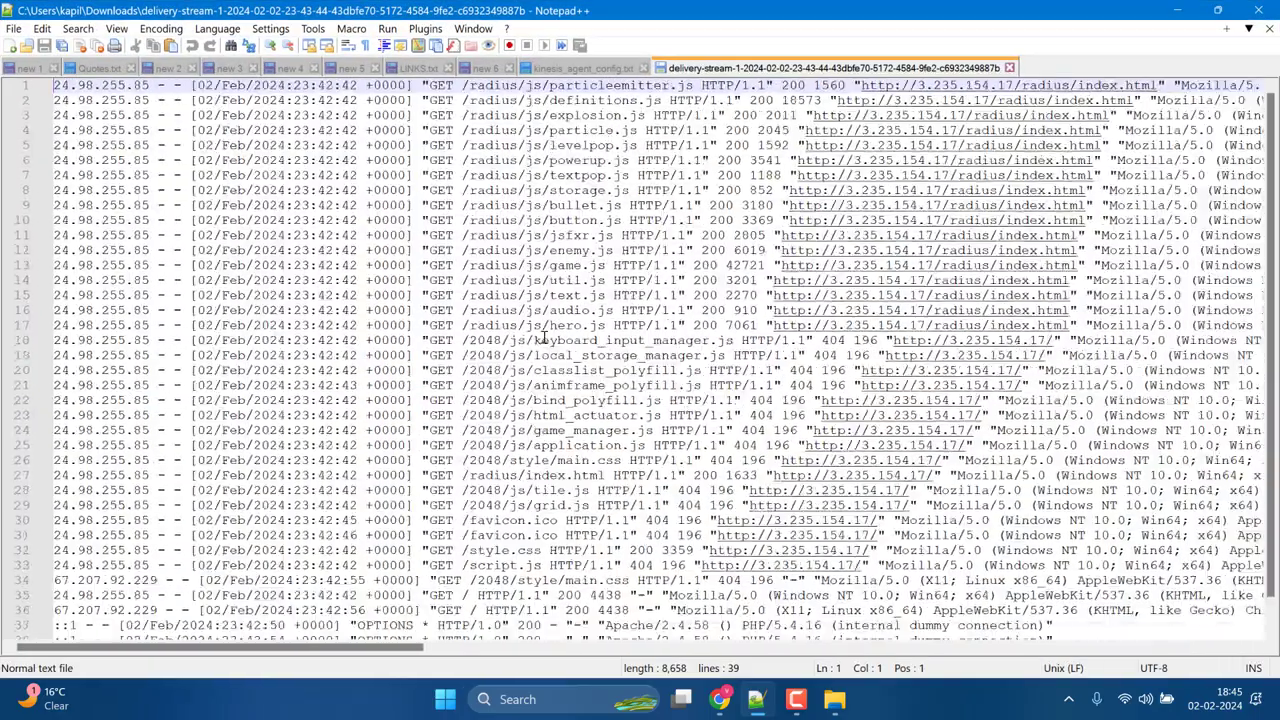
pyautogui.scroll(1, 547, 332)
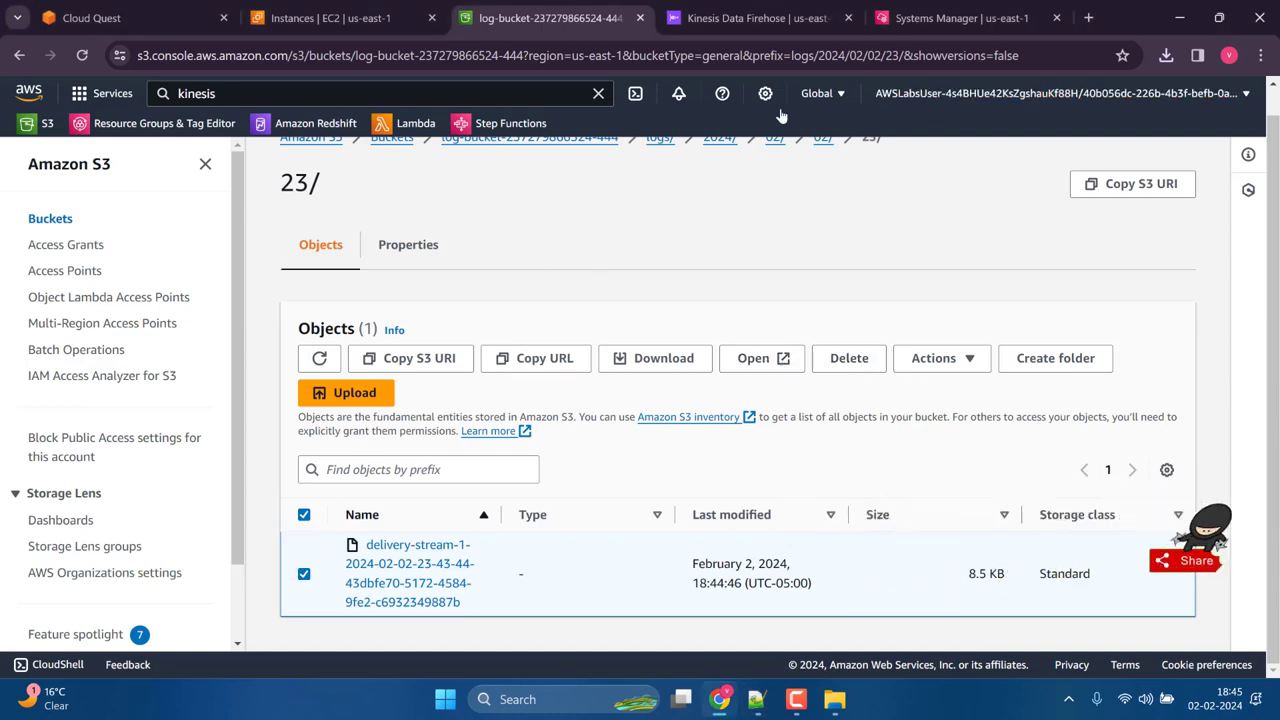
# Step: Search the AWS services for "glue" and open AWS Glue in a new browser tab
pyautogui.click(300, 90)
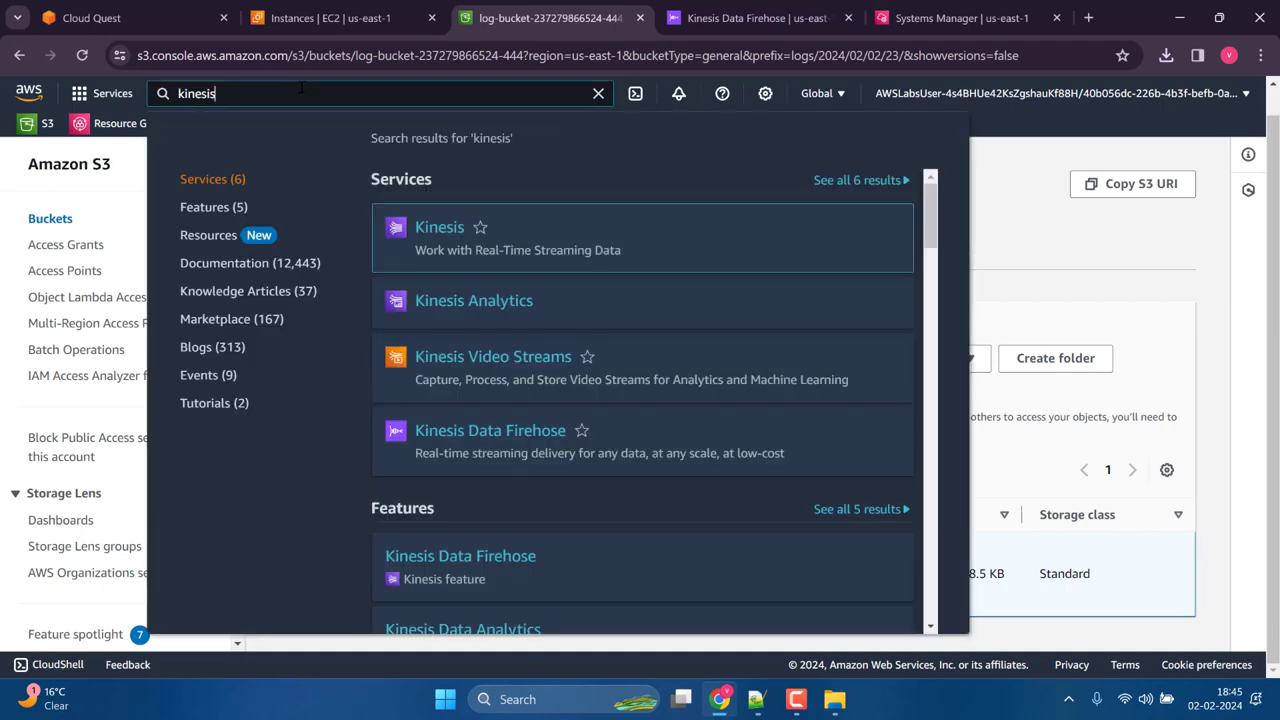
pyautogui.write('kinesisglue')
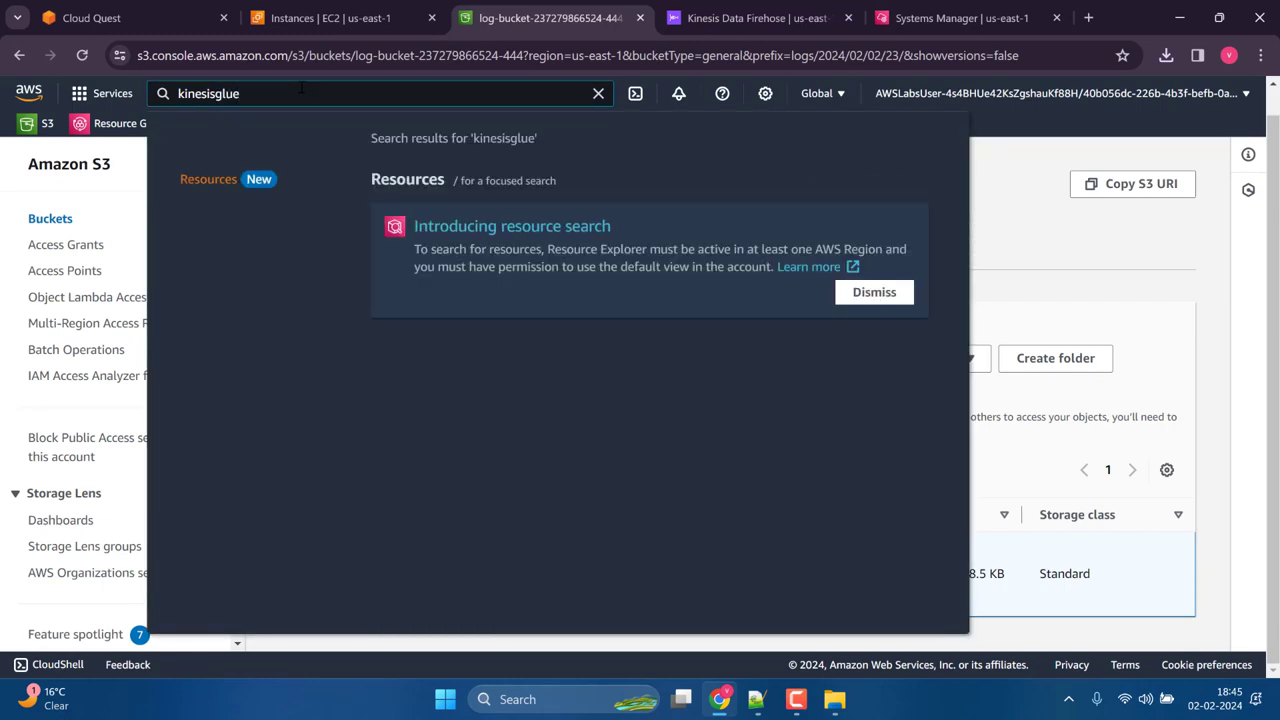
pyautogui.click(214, 93)
pyautogui.press('BackSpace')
pyautogui.press('BackSpace')
pyautogui.press('BackSpace')
pyautogui.press('BackSpace')
pyautogui.press('BackSpace')
pyautogui.press('BackSpace')
pyautogui.press('BackSpace')
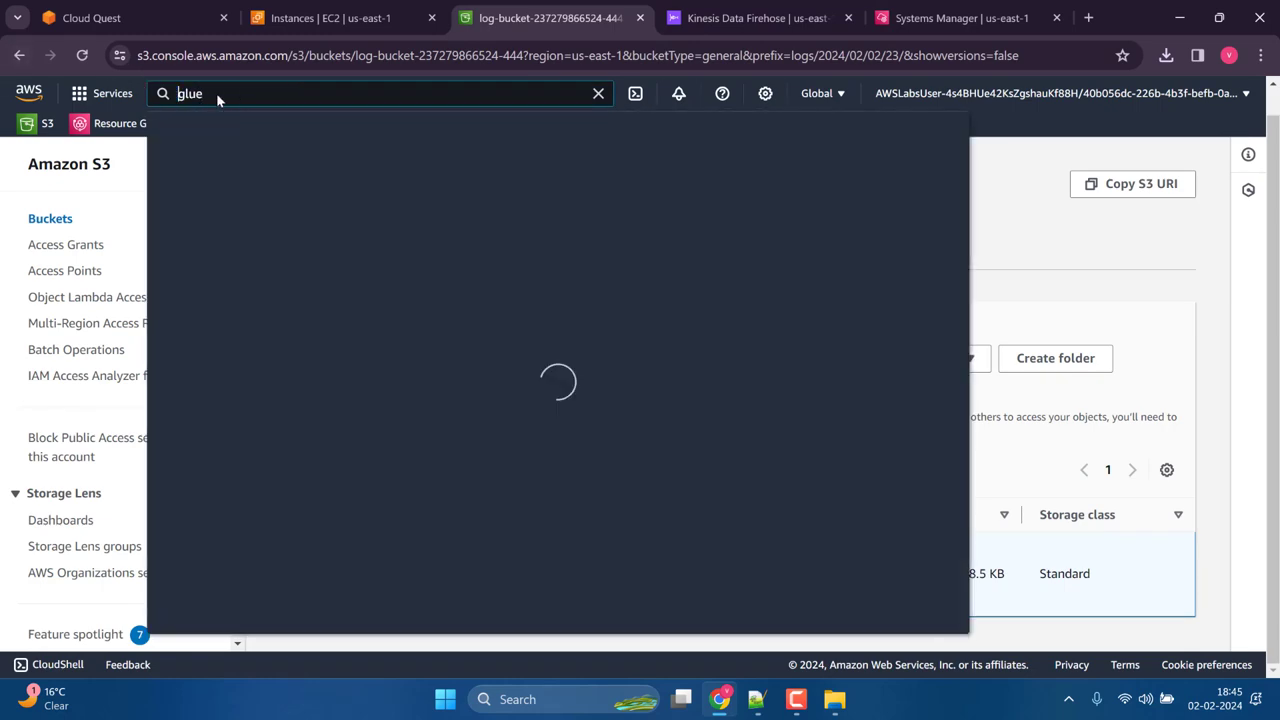
pyautogui.rightClick(452, 228)
pyautogui.click(500, 245)
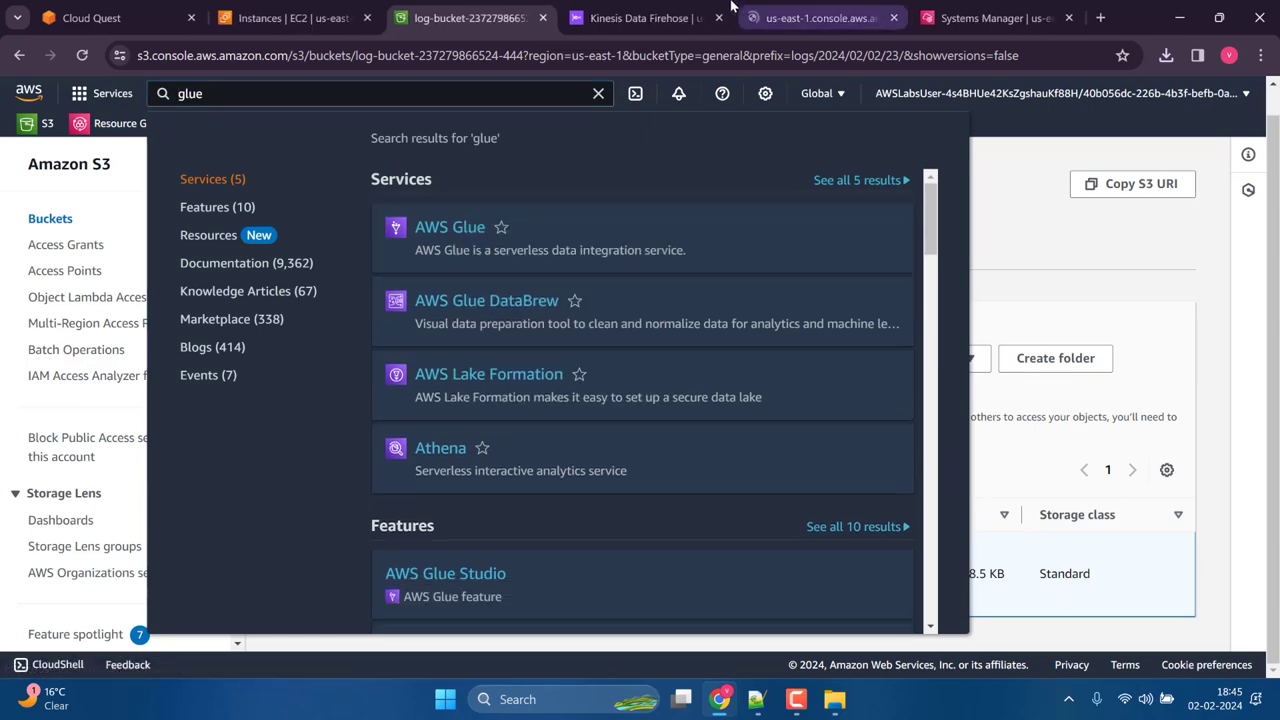
# Step: Close the Kinesis Data Firehose browser tab and bring up the AWS Glue console
pyautogui.click(803, 12)
pyautogui.click(700, 12)
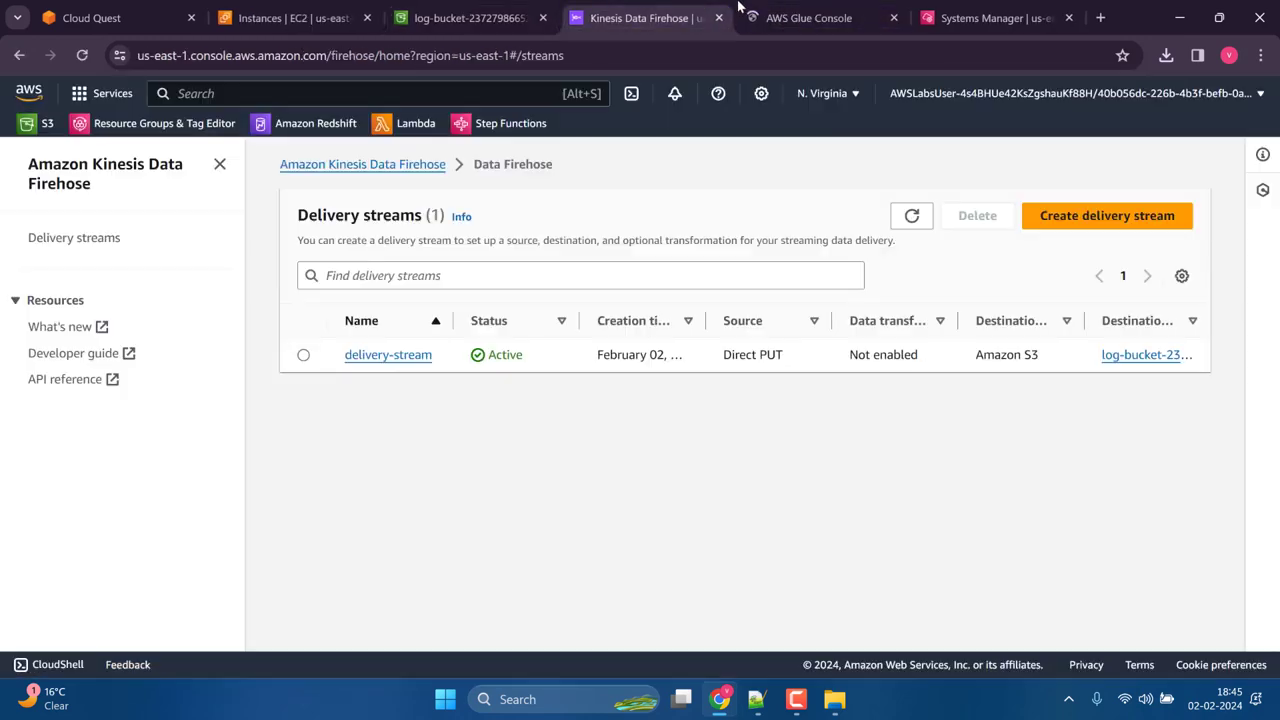
pyautogui.click(718, 18)
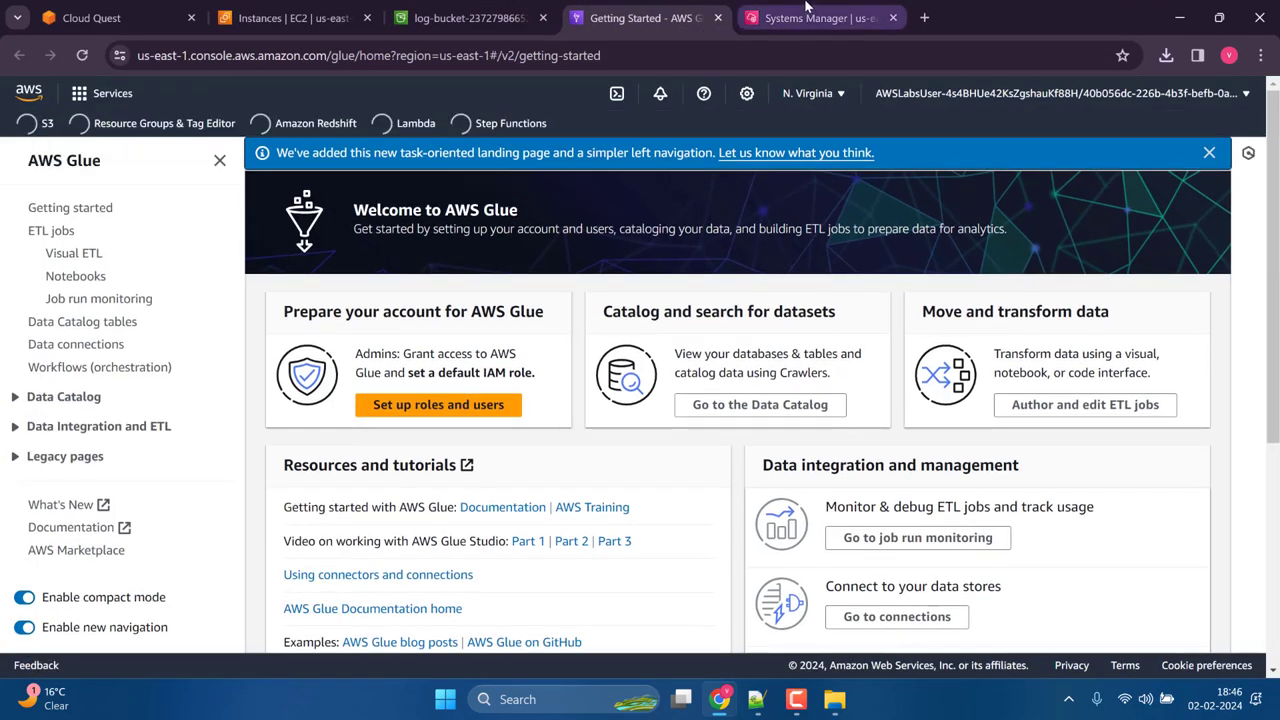
pyautogui.click(810, 17)
pyautogui.click(645, 17)
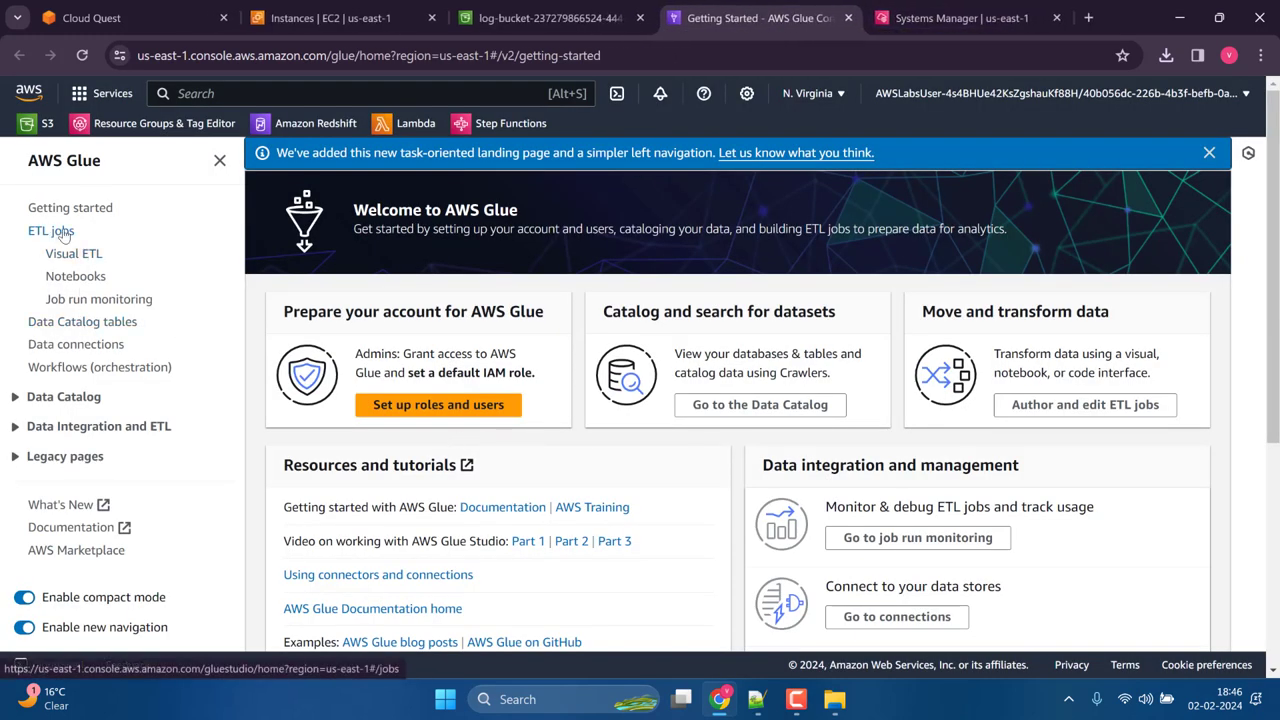
# Step: Open the Crawlers page of the AWS Glue Data Catalog and start creating a new crawler
pyautogui.scroll(-2, 66, 240)
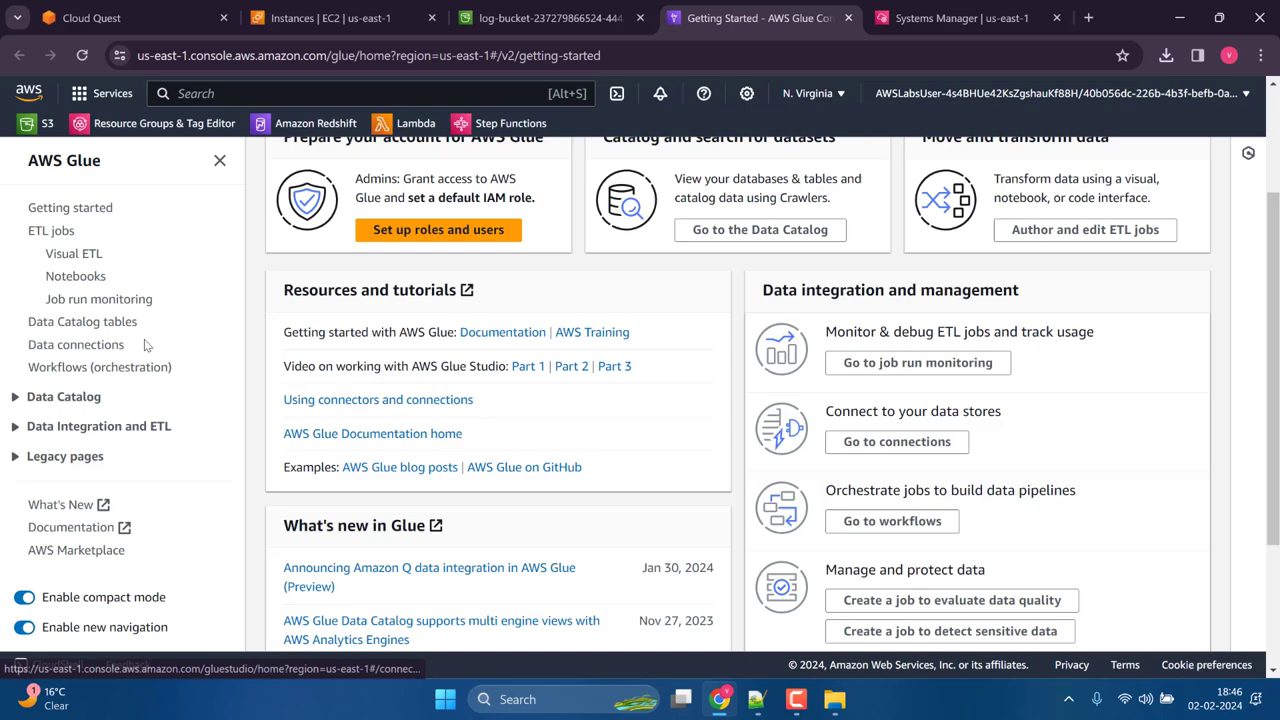
pyautogui.click(18, 396)
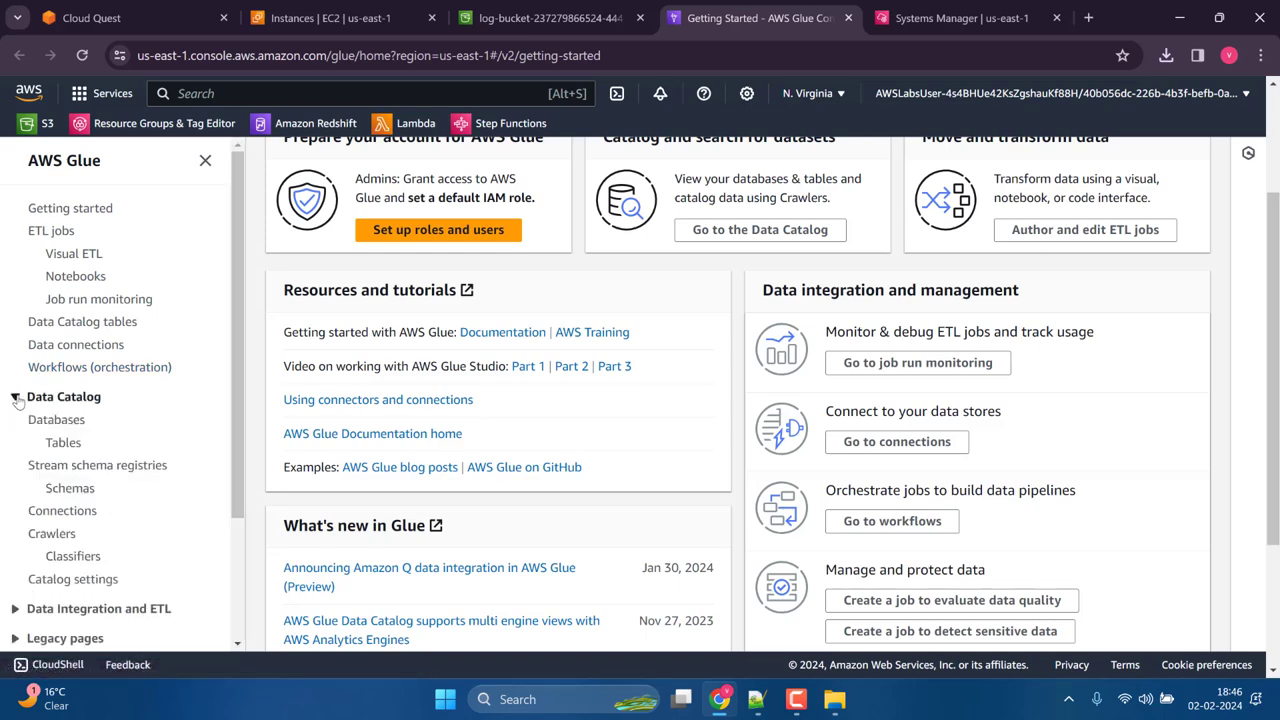
pyautogui.click(52, 536)
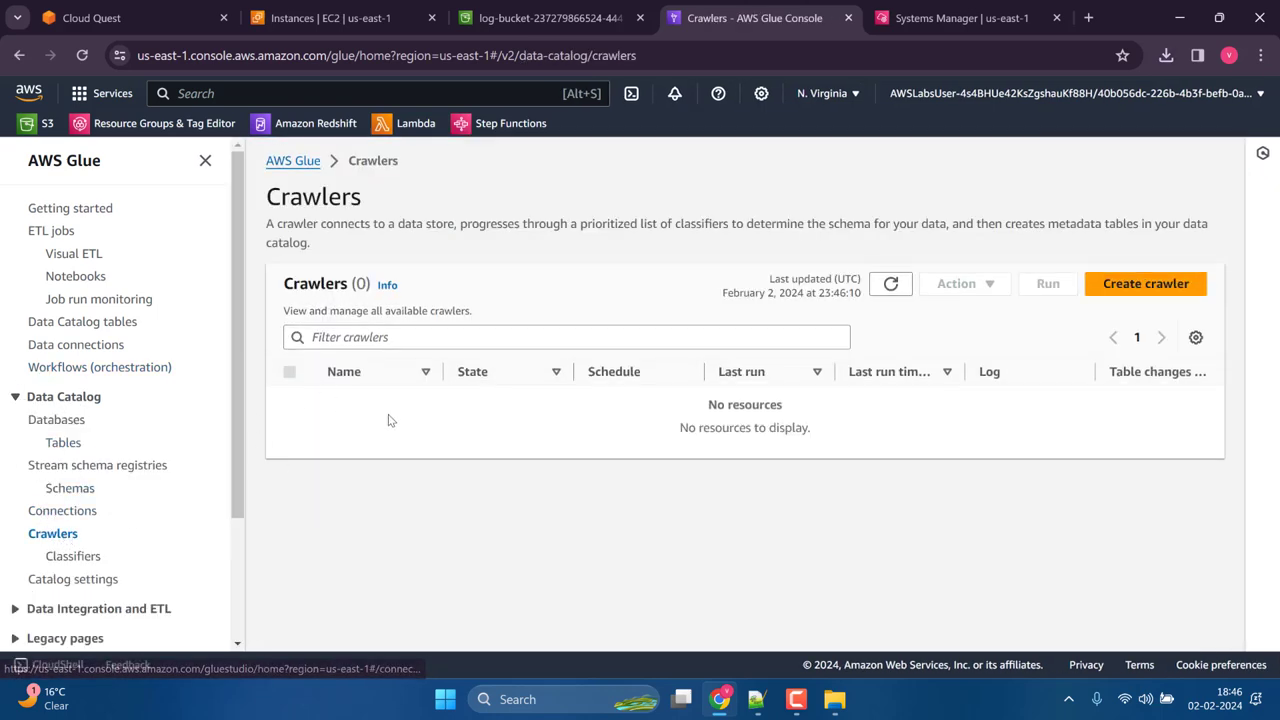
pyautogui.click(1146, 284)
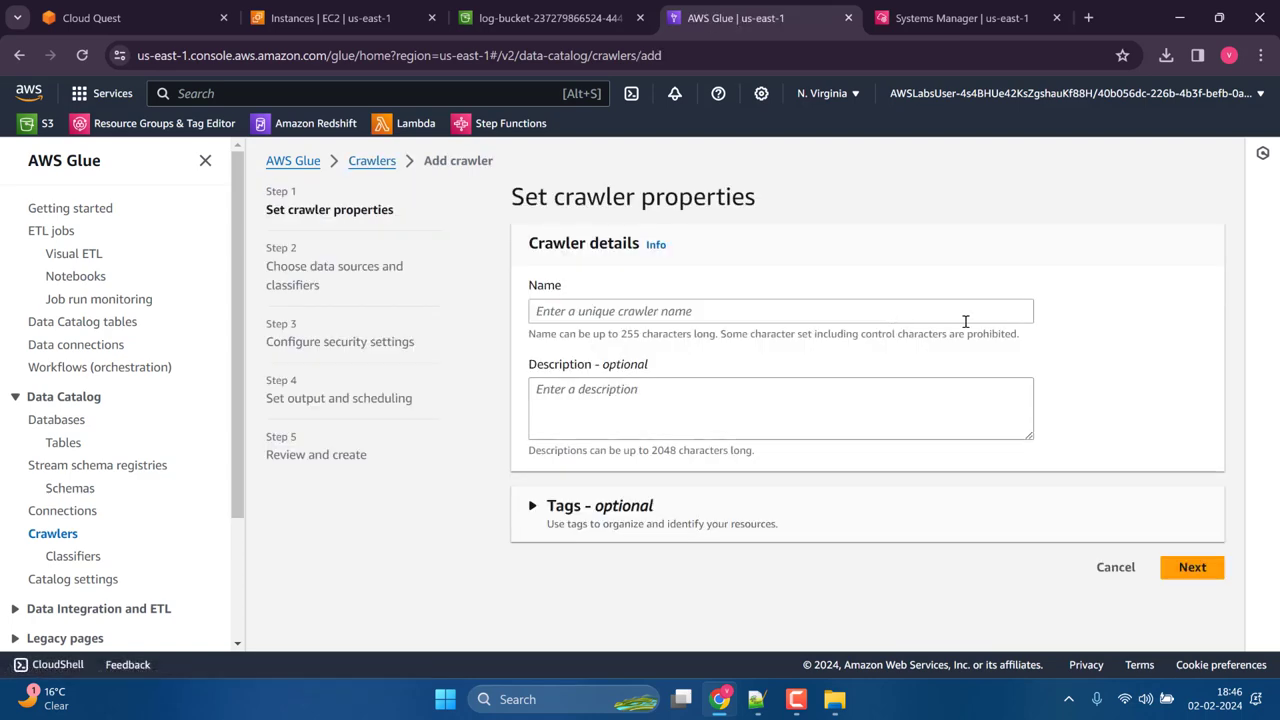
# Step: Display the browser in full screen and name the new crawler logcrawler
pyautogui.click(1261, 55)
pyautogui.click(1255, 395)
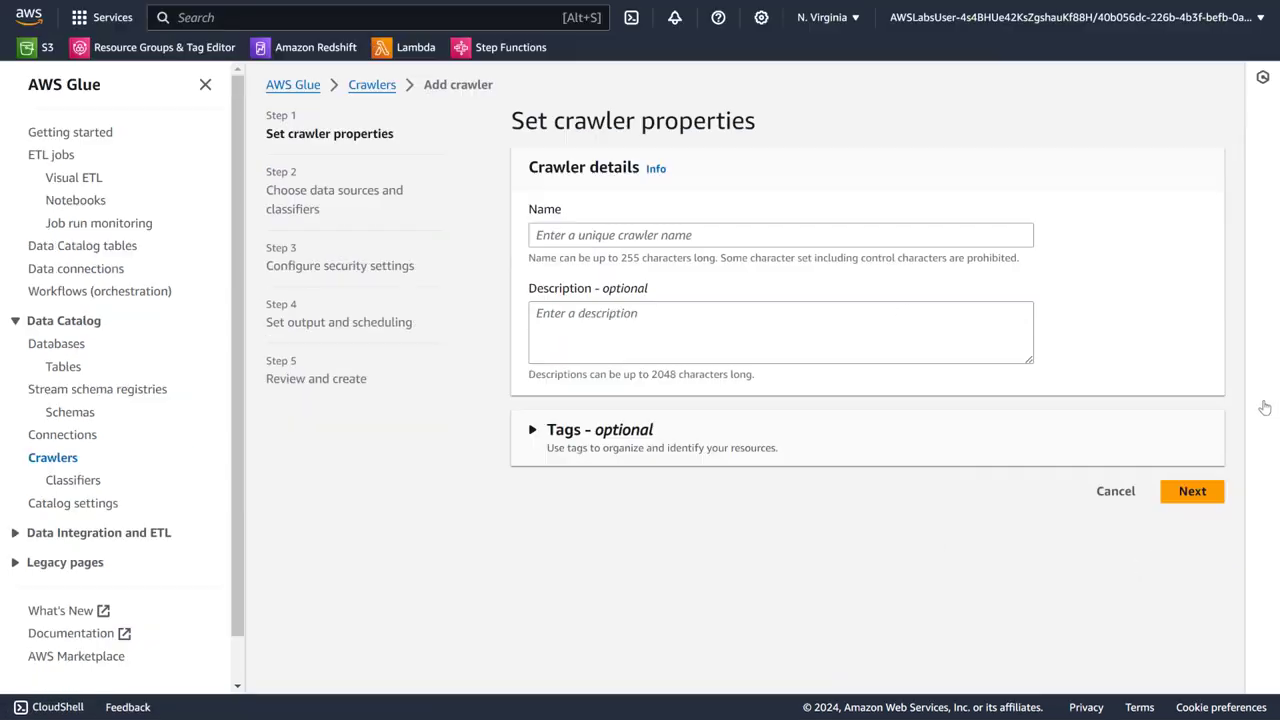
pyautogui.click(580, 238)
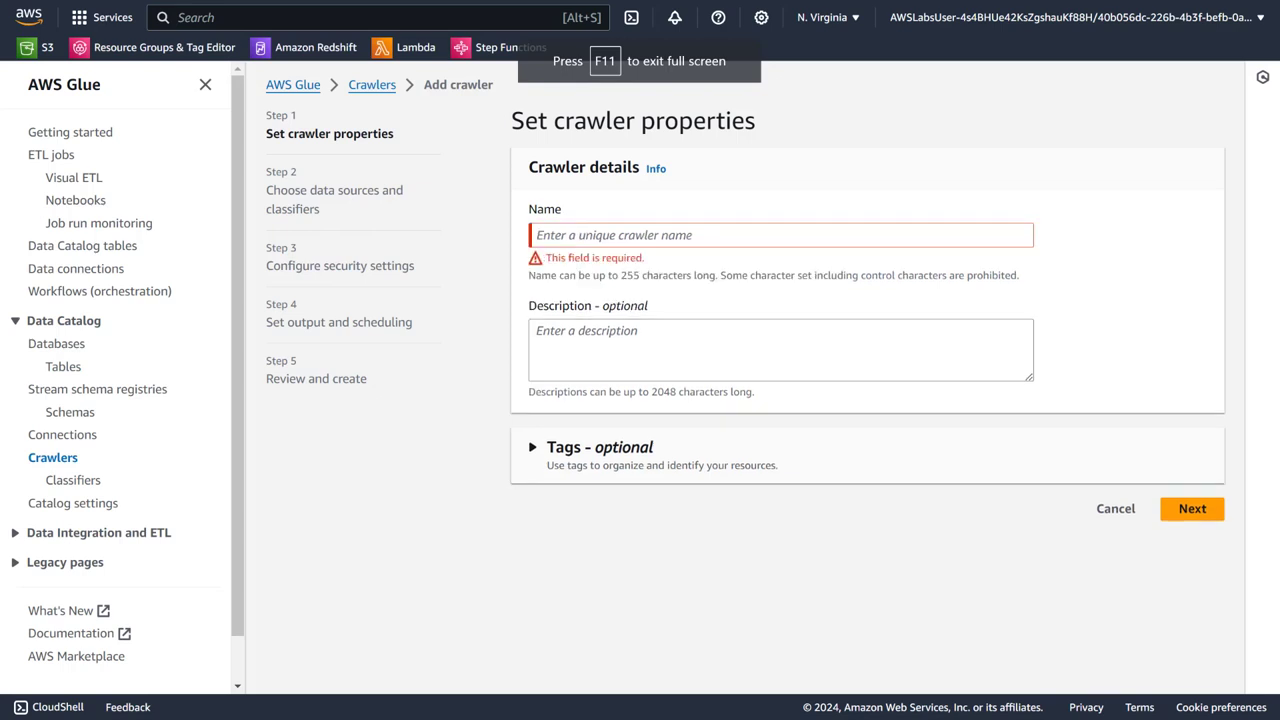
pyautogui.click(591, 235)
pyautogui.write('logcrawler')
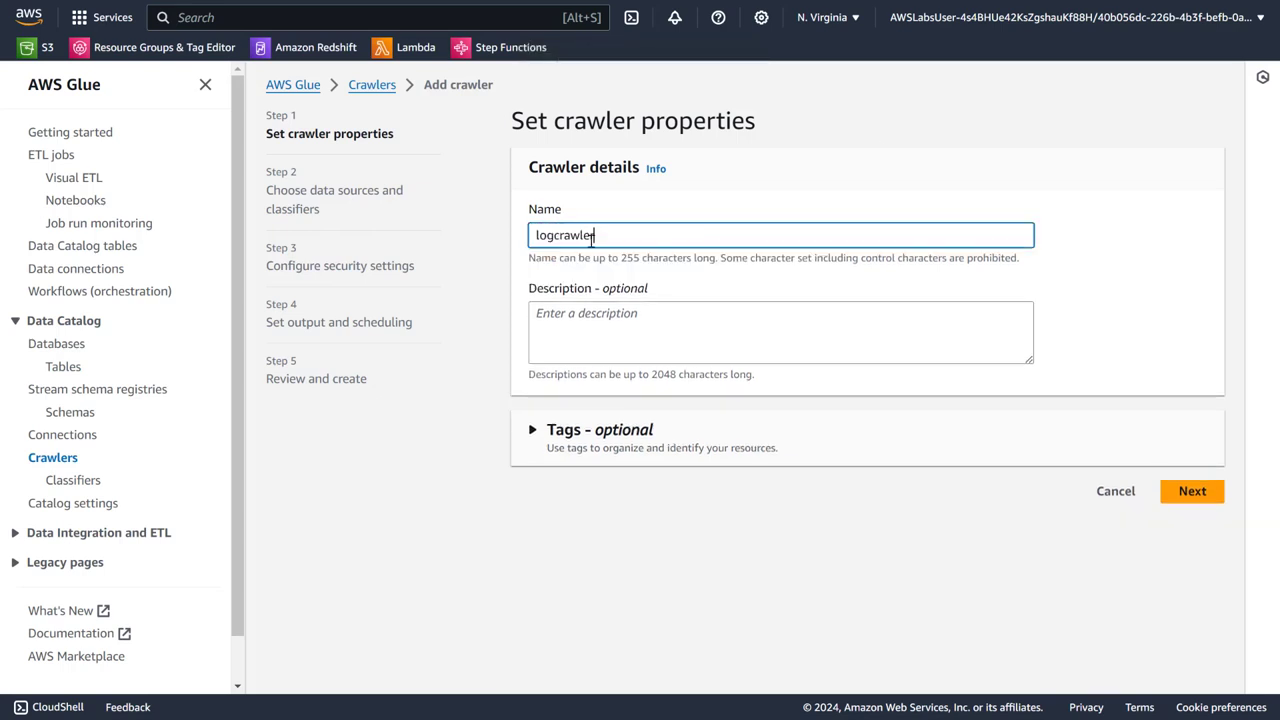
# Step: Begin adding an S3 data source to the crawler and choose the log bucket as its S3 path
pyautogui.click(1170, 491)
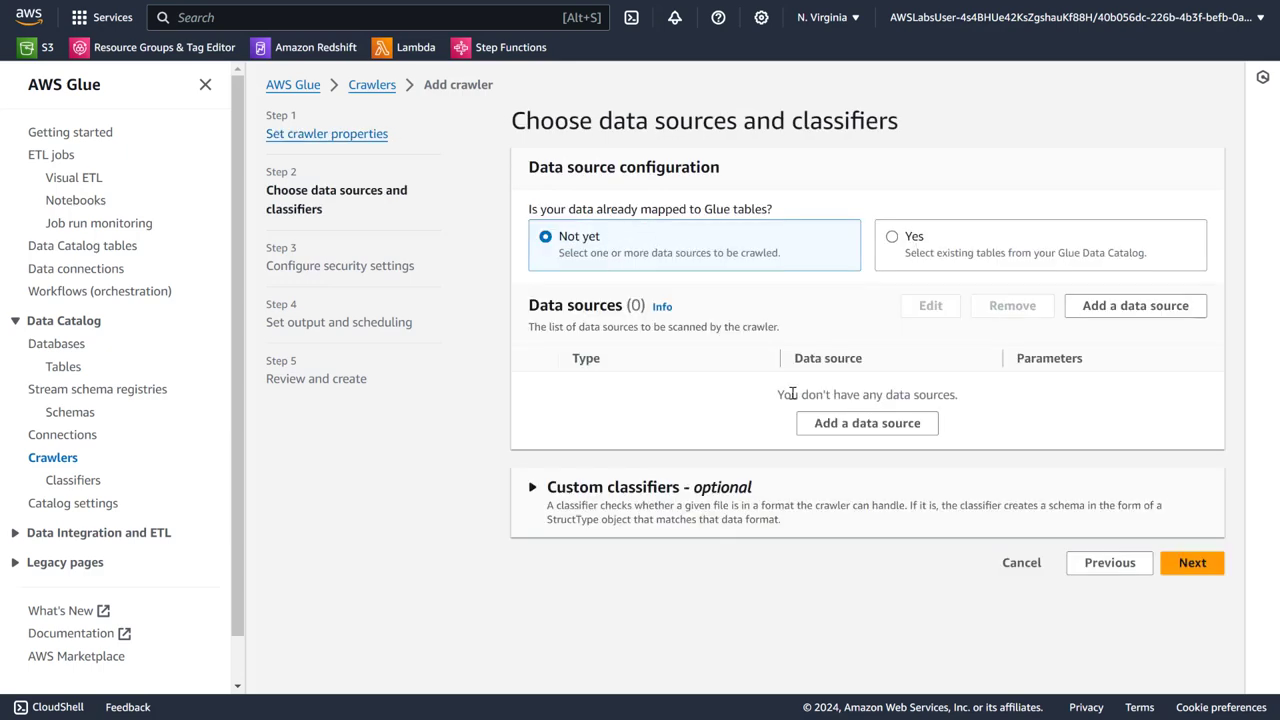
pyautogui.click(845, 423)
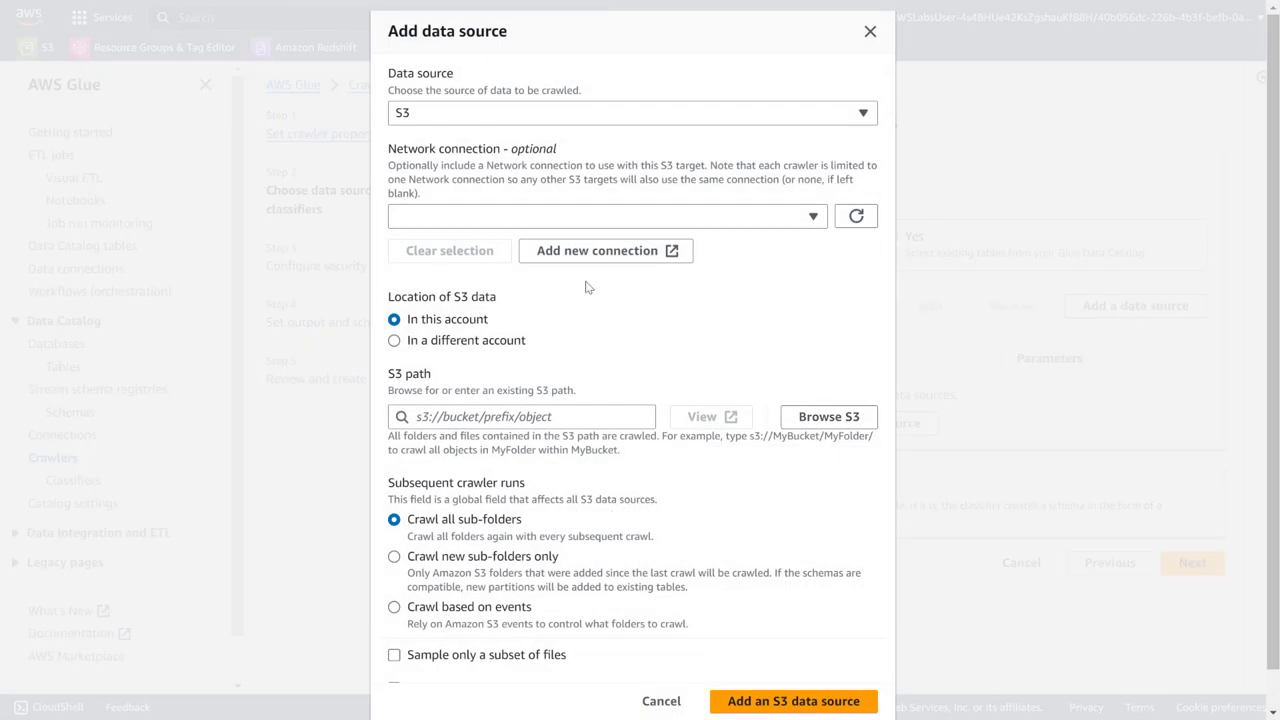
pyautogui.click(828, 418)
pyautogui.click(94, 441)
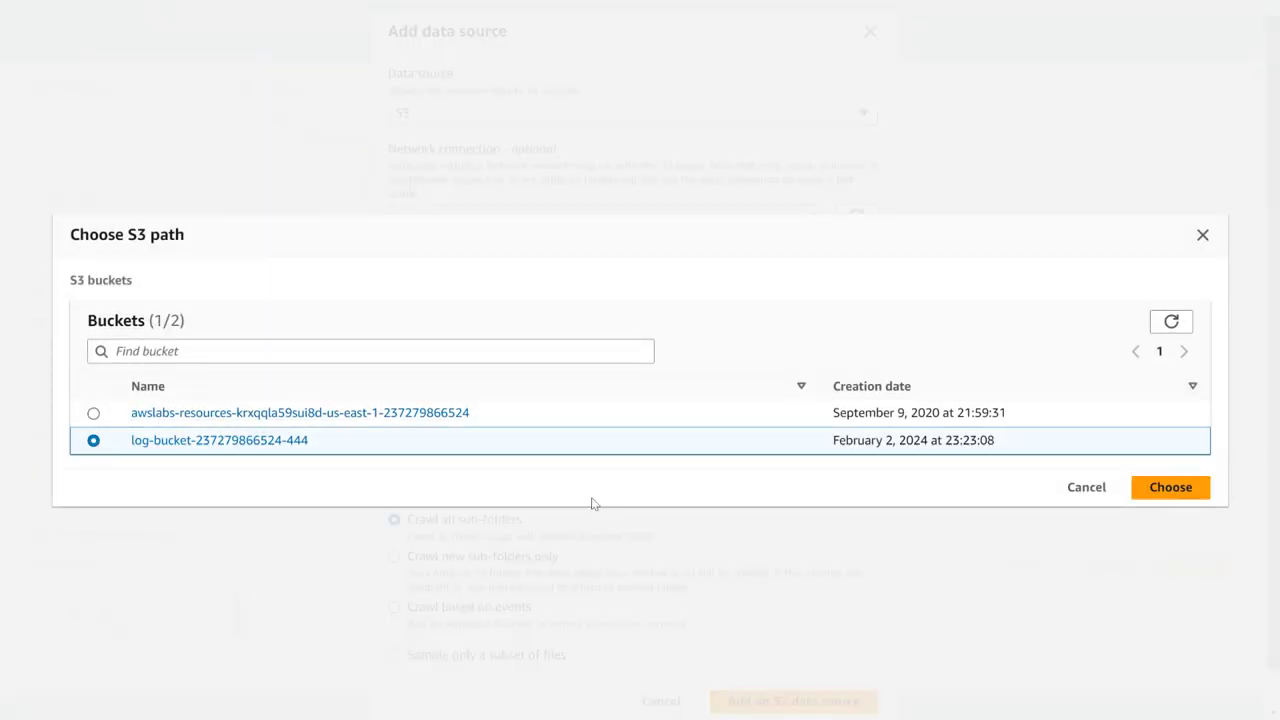
pyautogui.click(1170, 490)
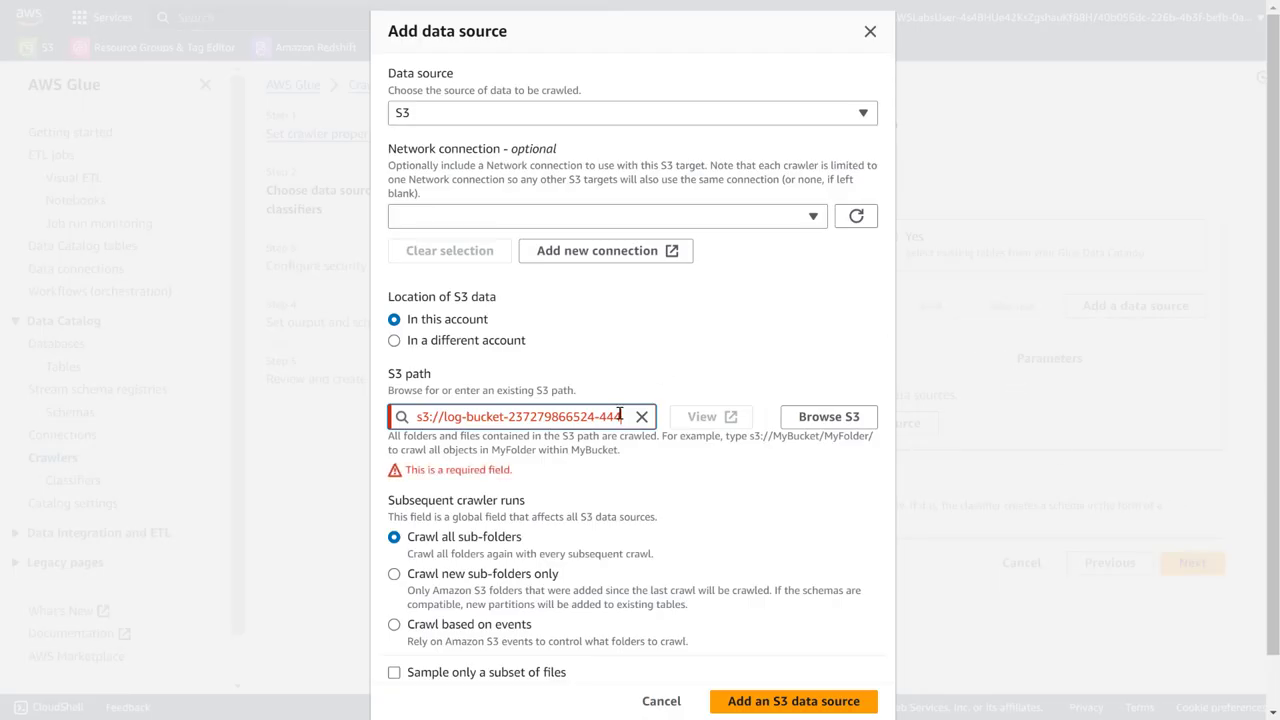
# Step: Narrow the S3 path to the log bucket's logs/ folder and add the data source, crawling all sub-folders
pyautogui.click(812, 420)
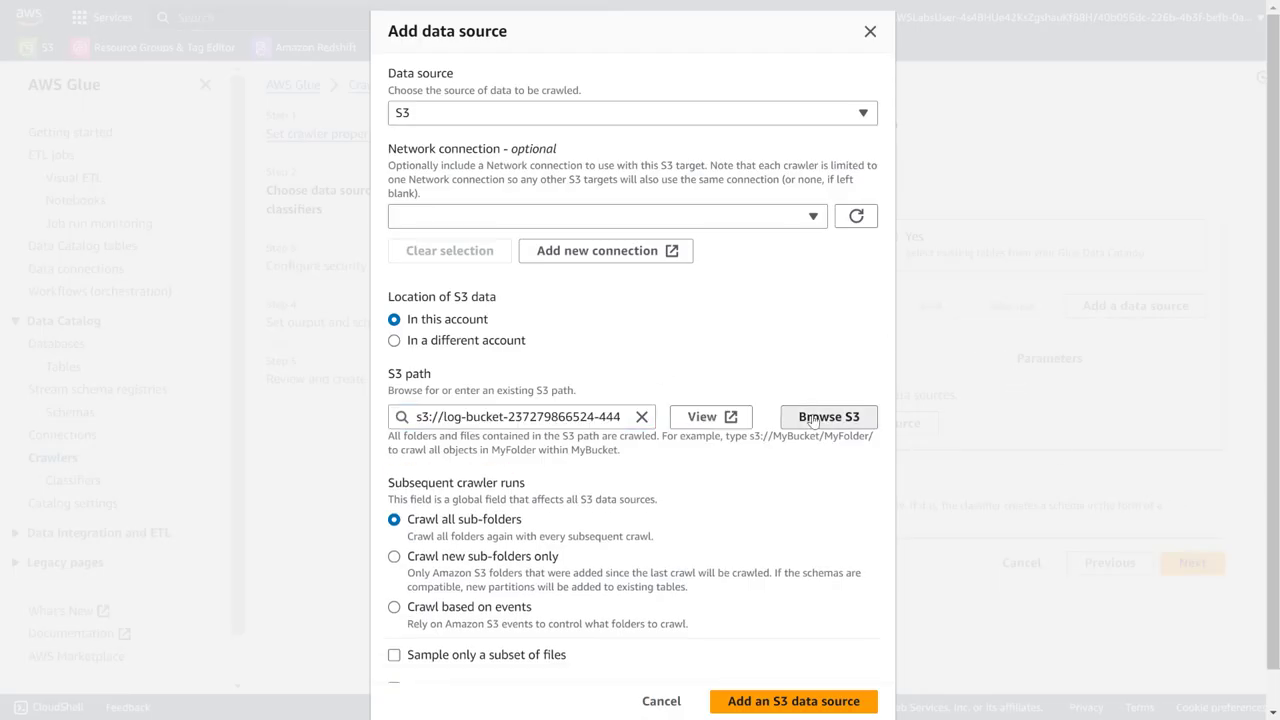
pyautogui.click(240, 437)
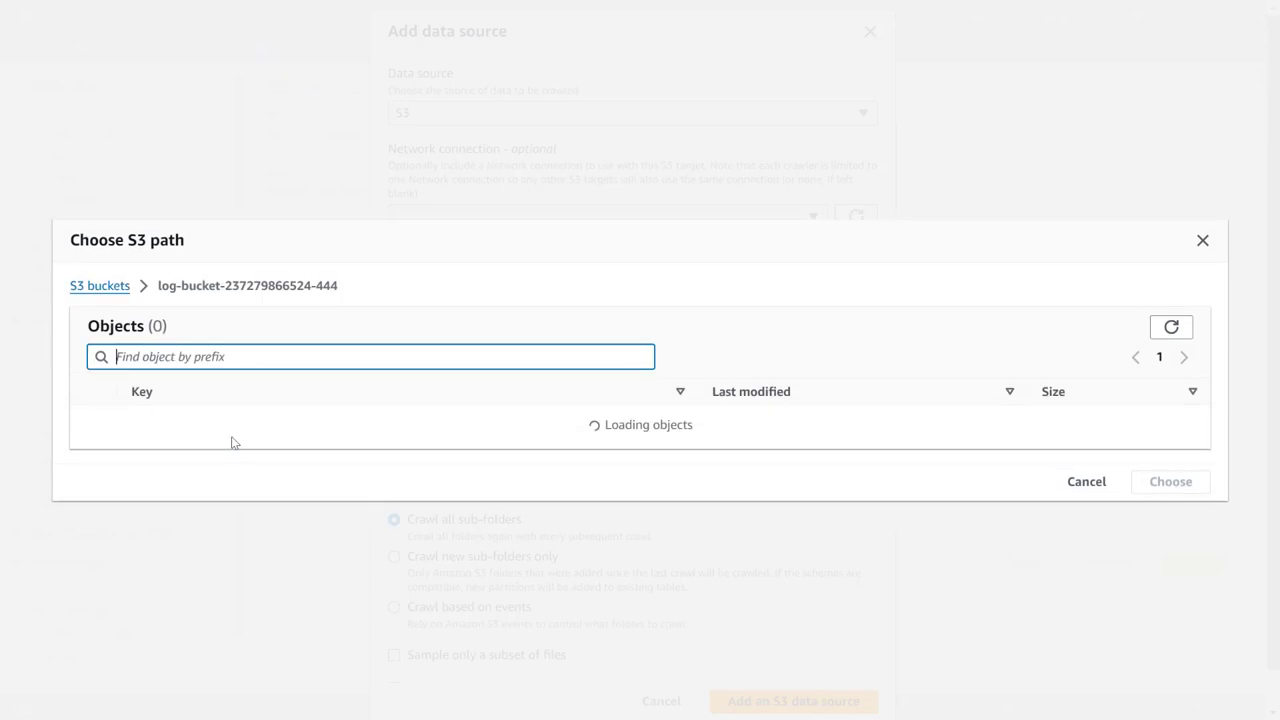
pyautogui.click(93, 427)
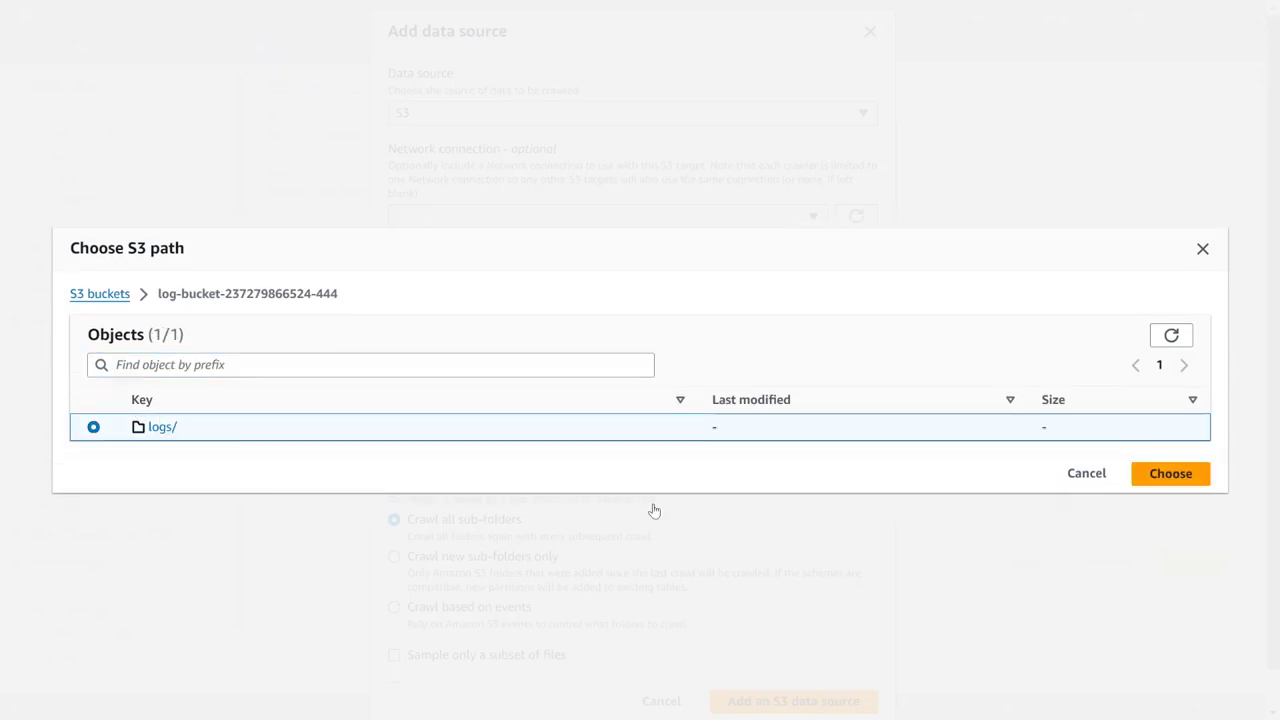
pyautogui.click(1168, 474)
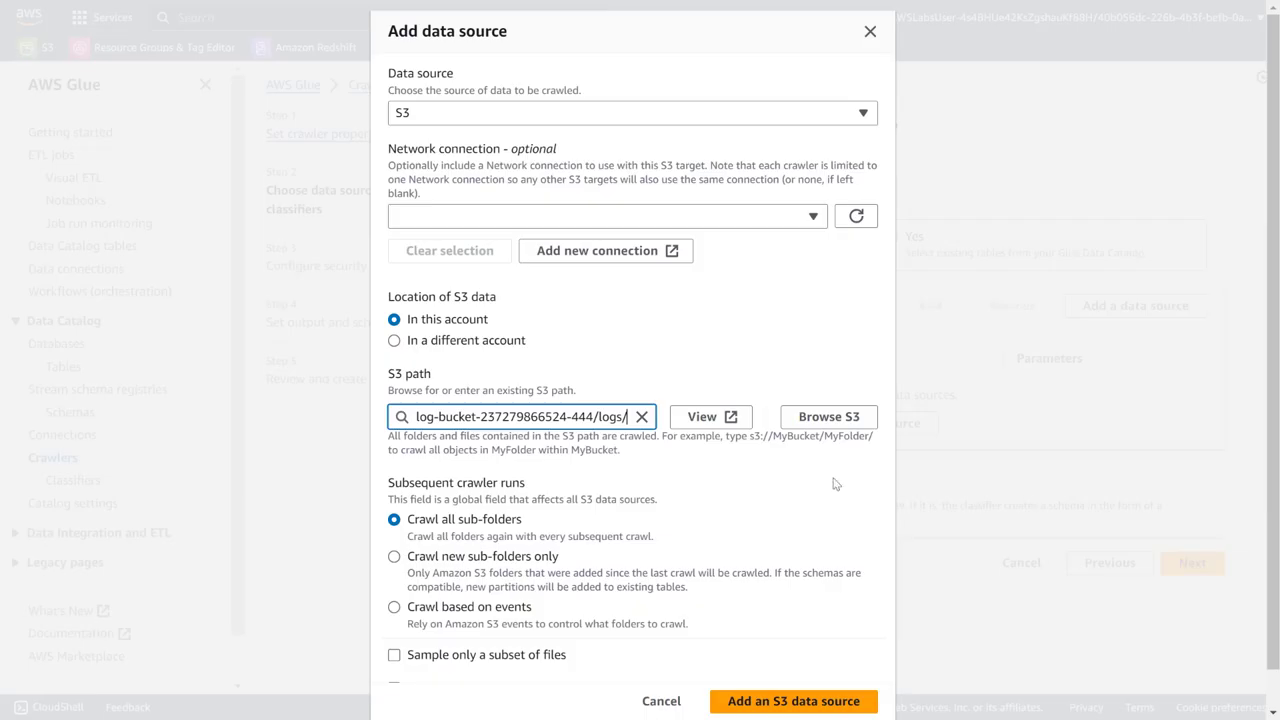
pyautogui.scroll(-1, 517, 447)
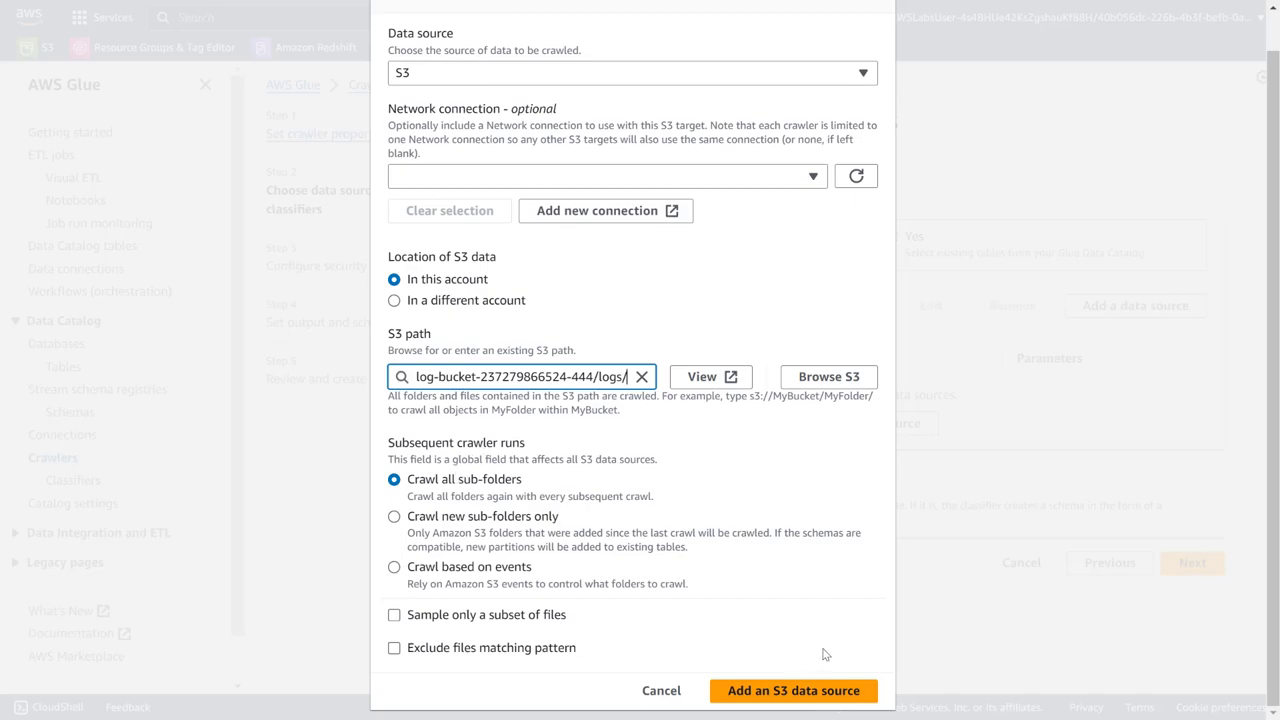
pyautogui.click(798, 690)
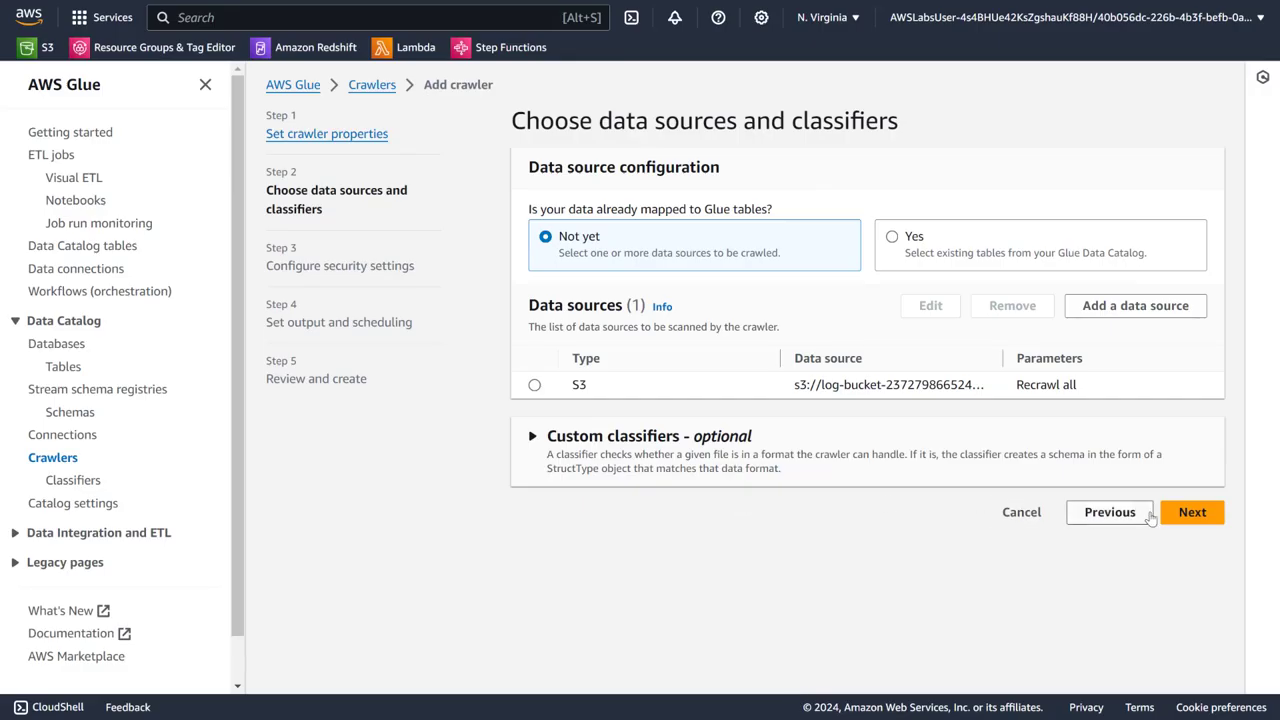
# Step: Assign the existing IAM role glue-service-role to the crawler and continue to the output and scheduling settings
pyautogui.click(1192, 512)
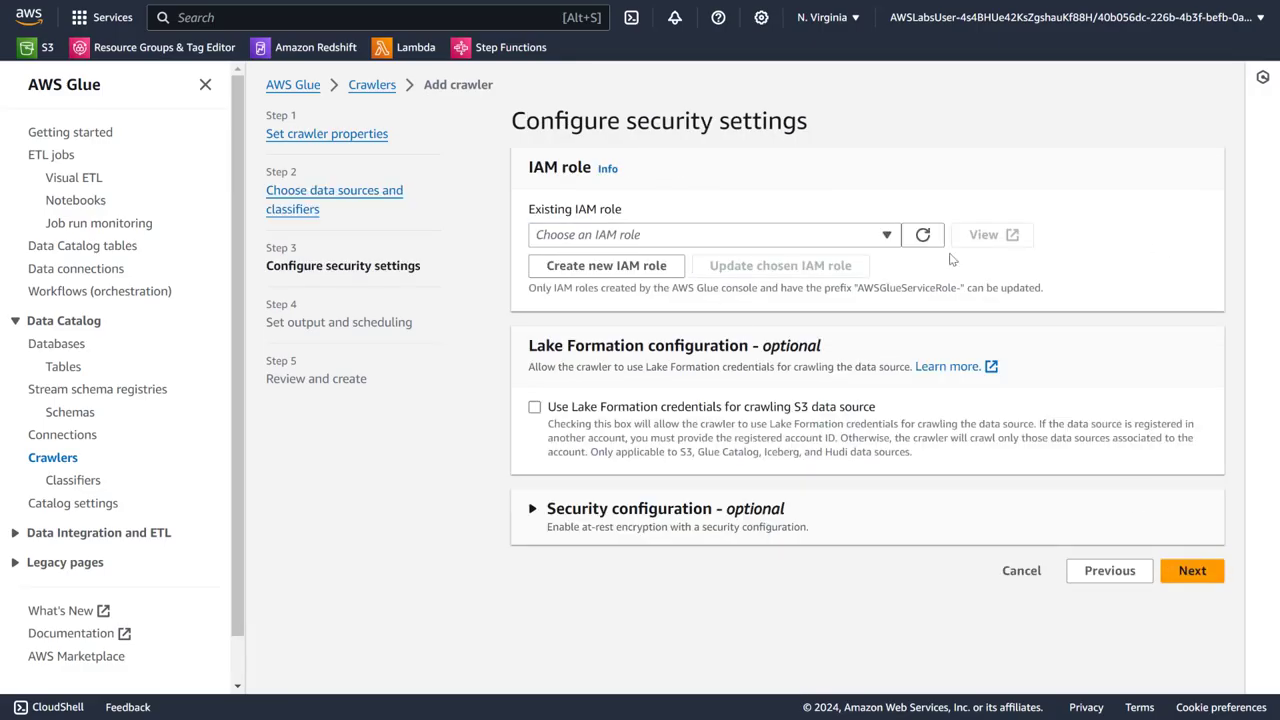
pyautogui.click(781, 238)
pyautogui.click(670, 510)
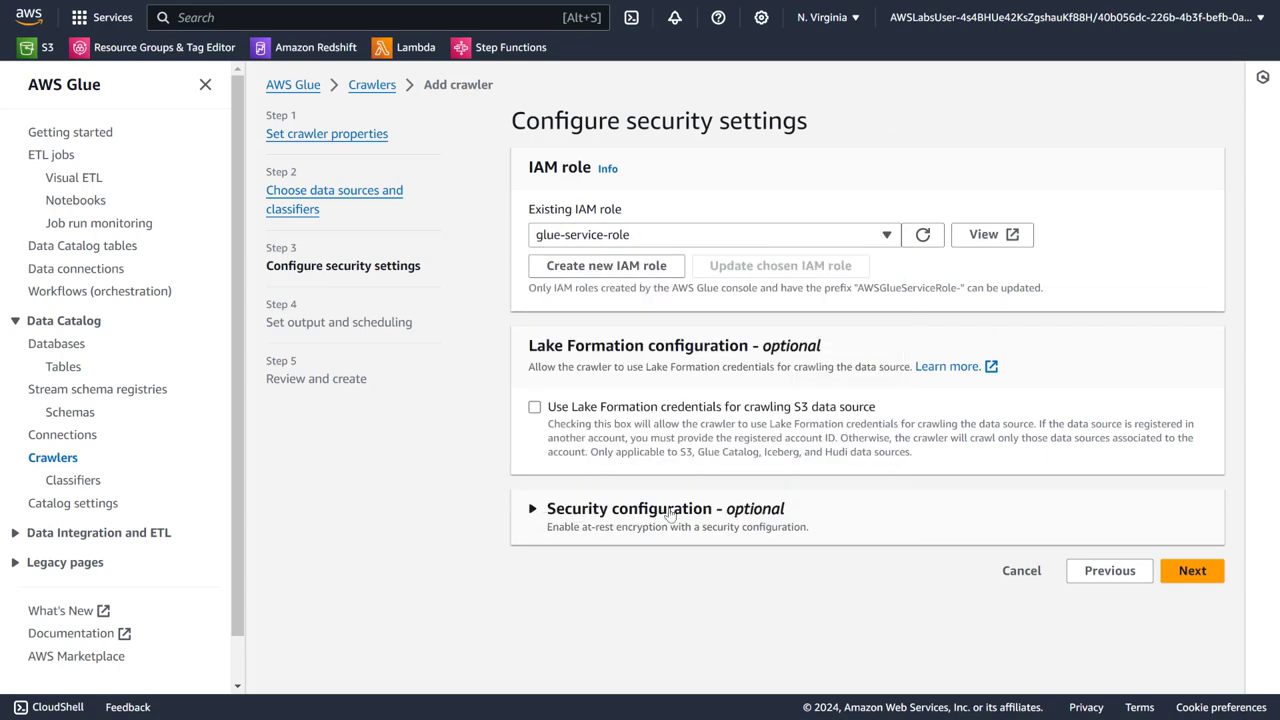
pyautogui.click(1200, 574)
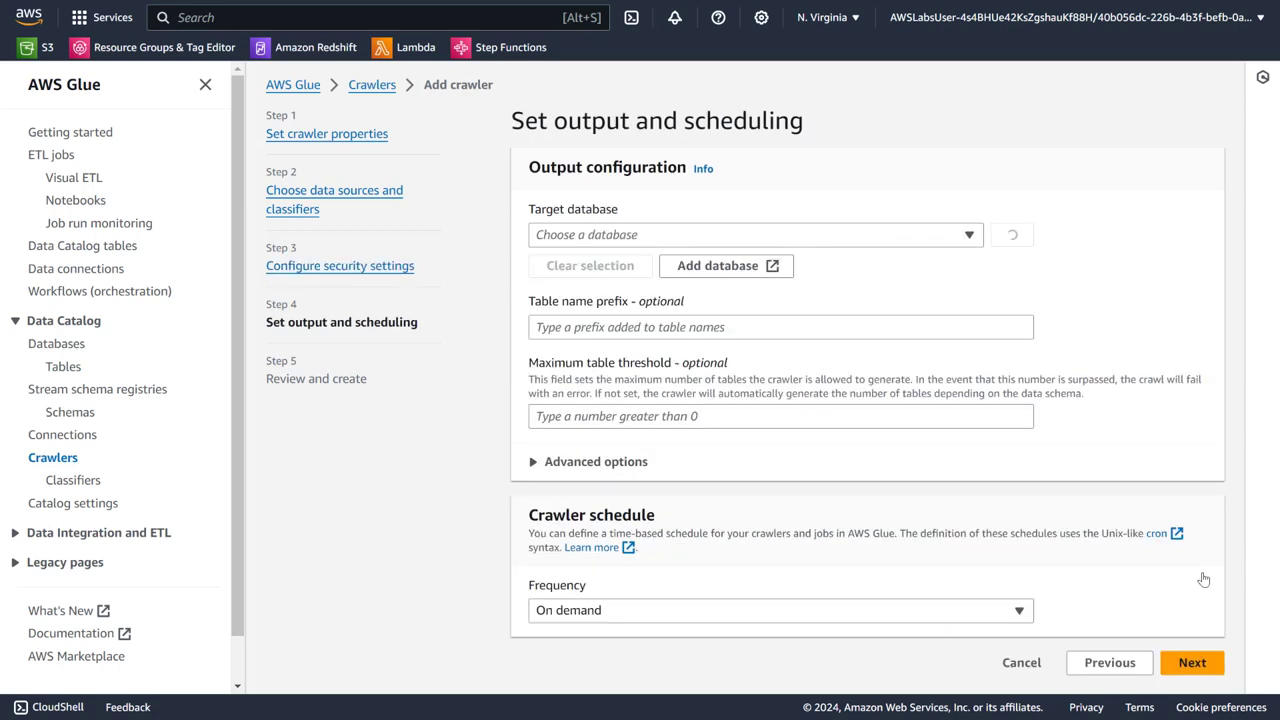
# Step: Create a new Glue Data Catalog database named logsdatabase for the crawler's output
pyautogui.click(947, 240)
pyautogui.click(947, 240)
pyautogui.click(724, 270)
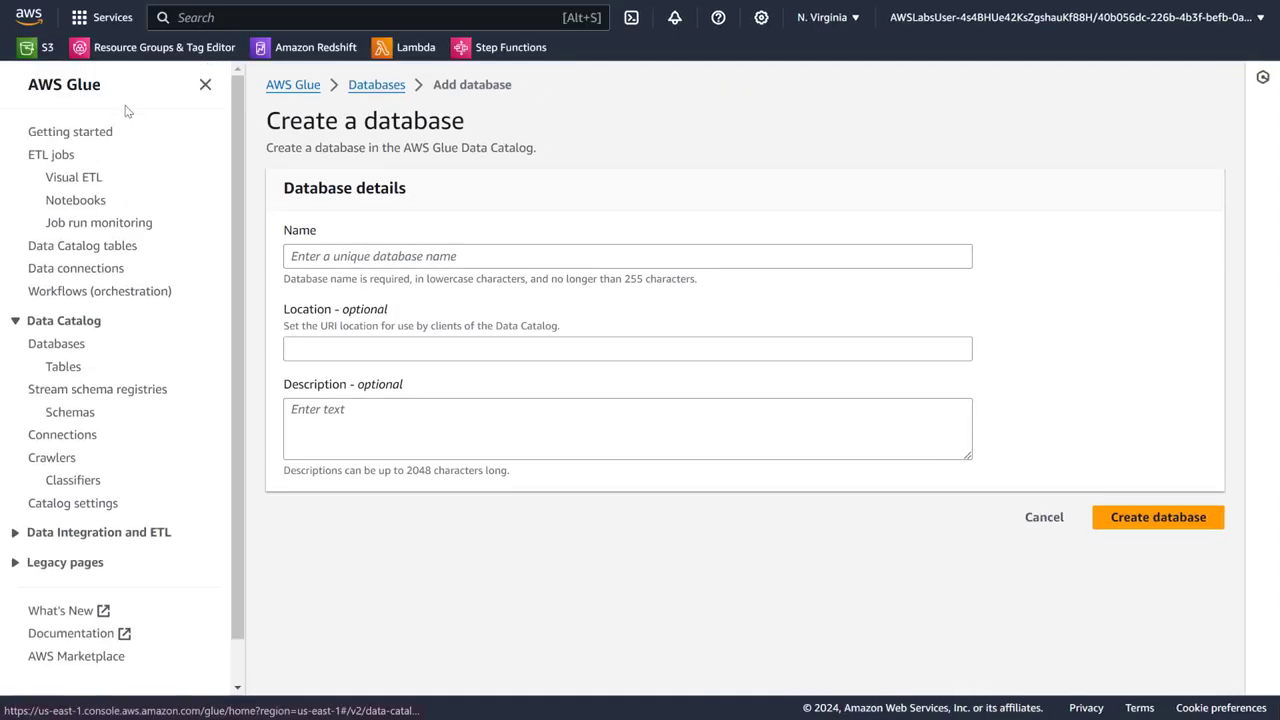
pyautogui.click(337, 250)
pyautogui.write('logsdatabase')
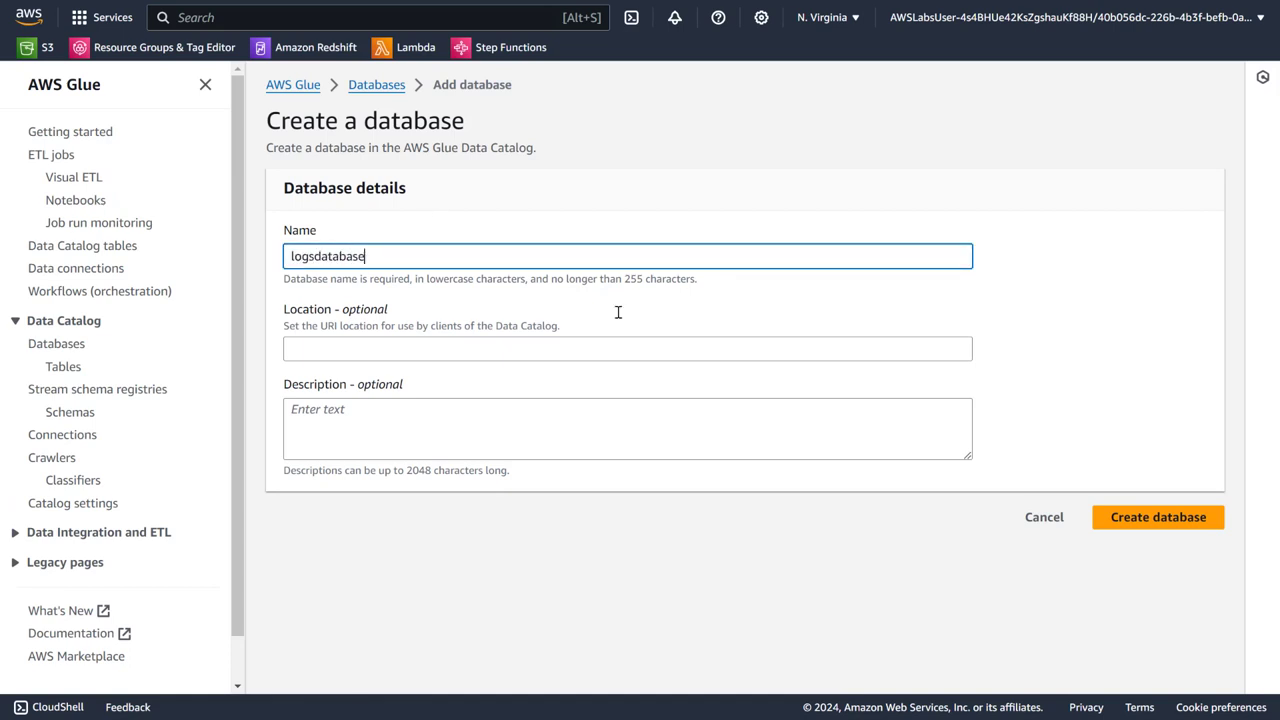
pyautogui.click(1122, 519)
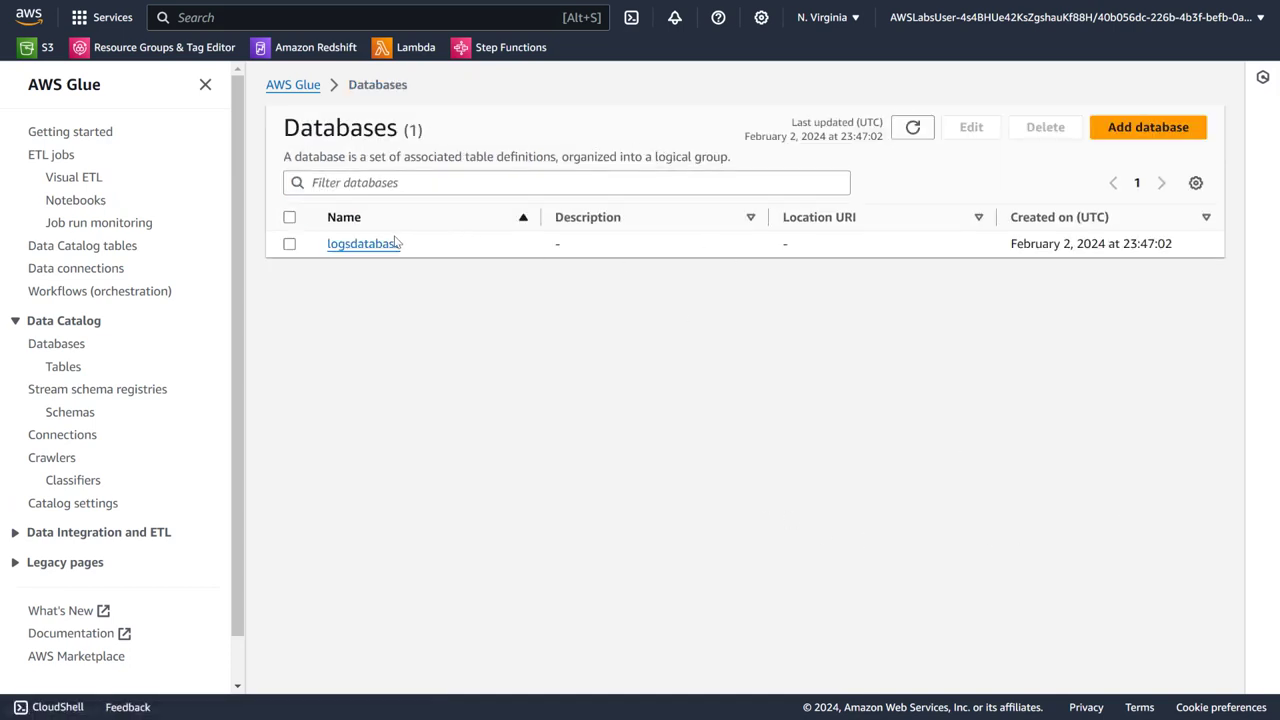
# Step: View the details of logsdatabase and the Data Catalog's list of crawlers
pyautogui.click(289, 244)
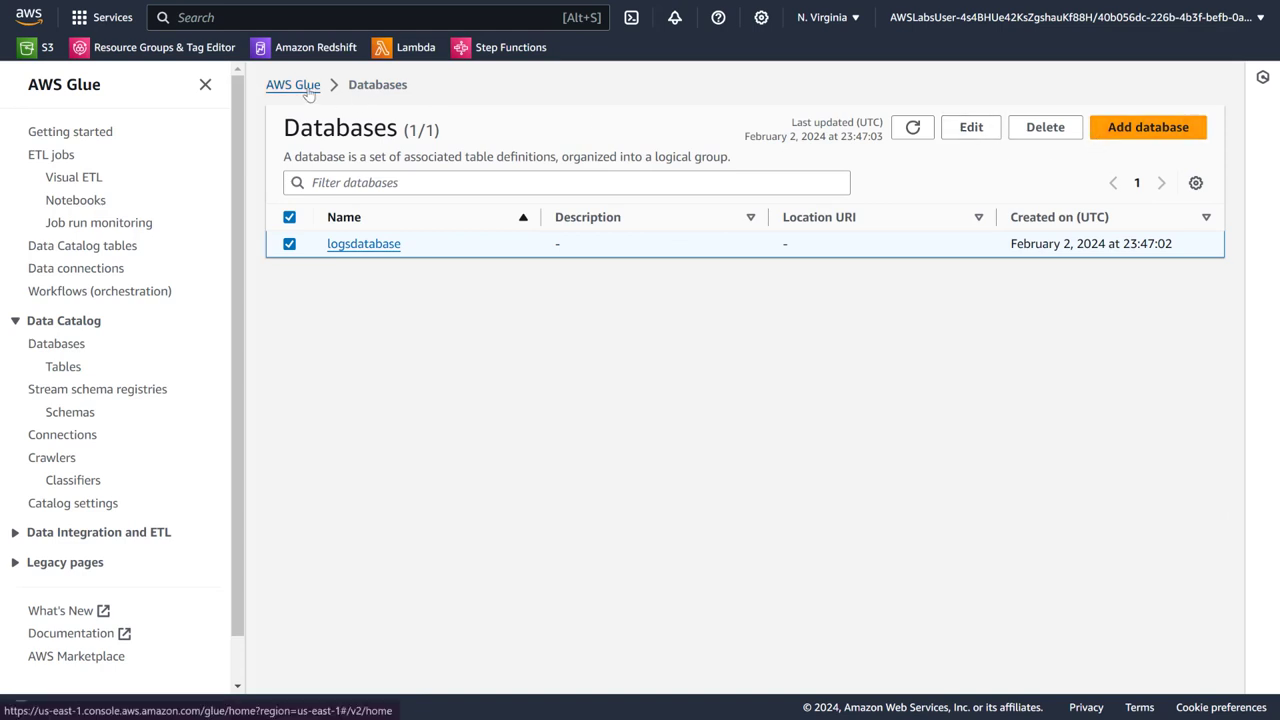
pyautogui.click(345, 242)
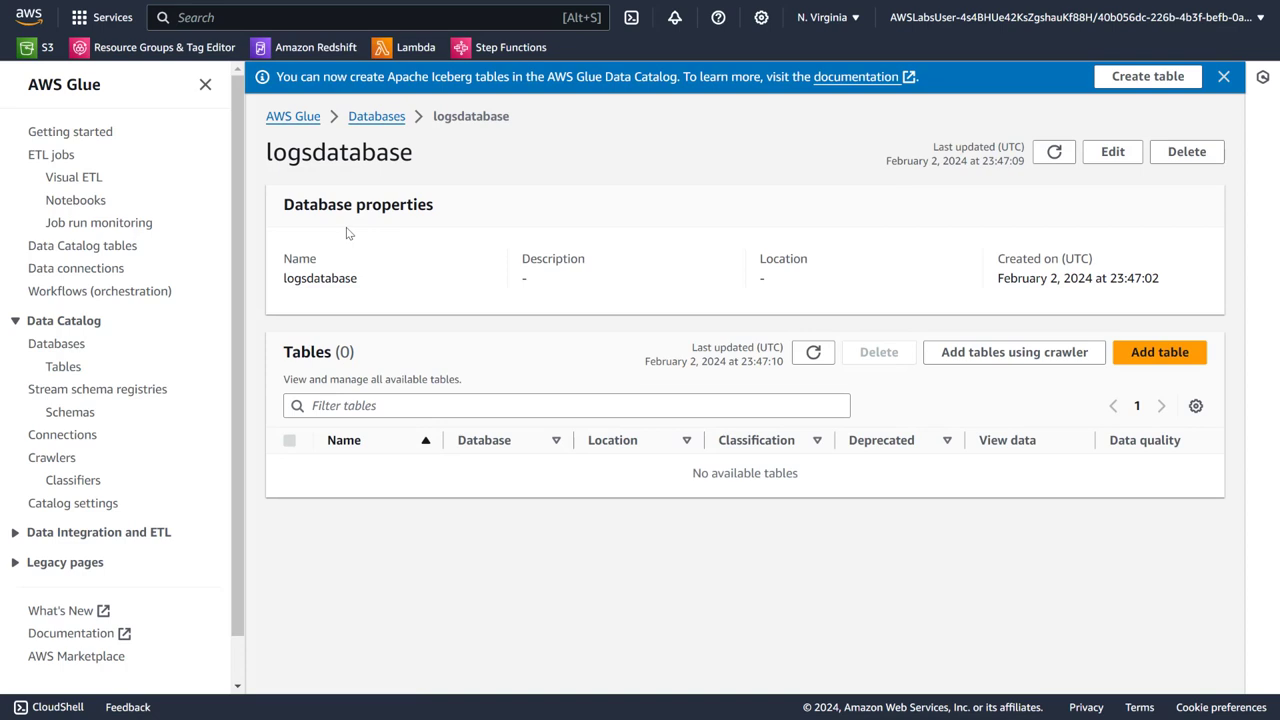
pyautogui.click(52, 458)
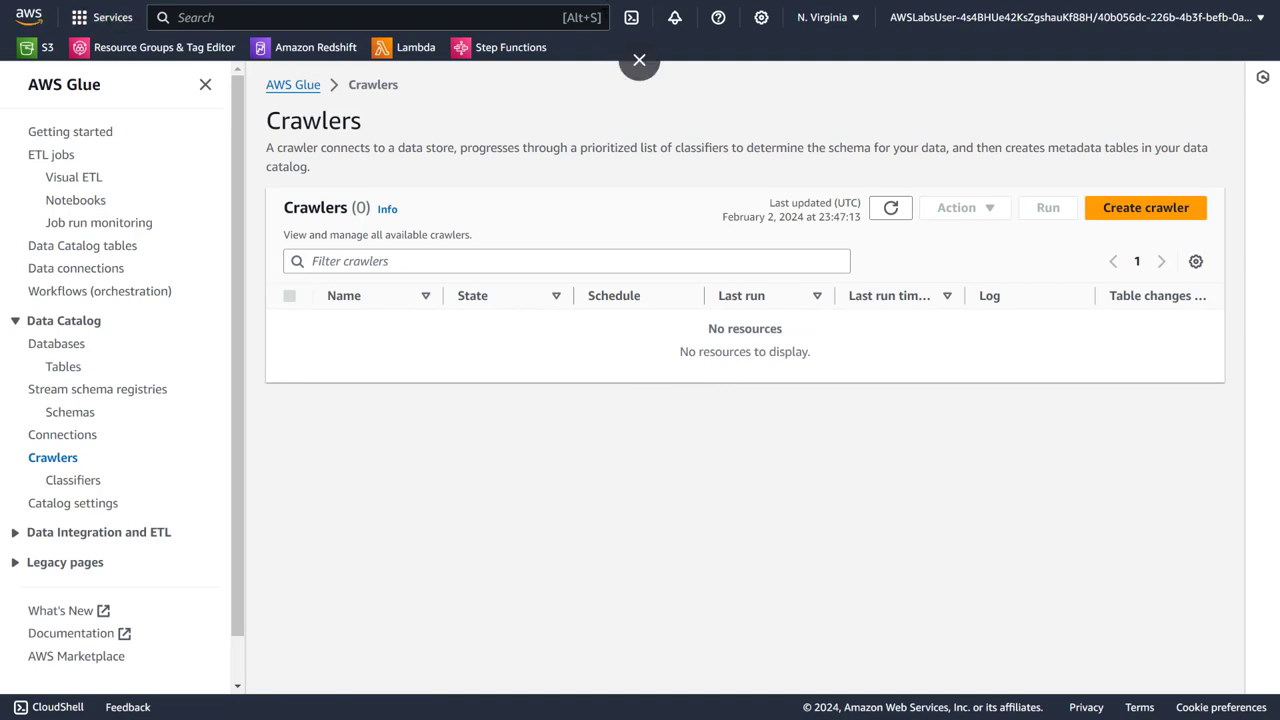
# Step: Return to the unfinished crawler setup in its browser tab, choose logsdatabase as the target database and proceed to the review
pyautogui.click(640, 62)
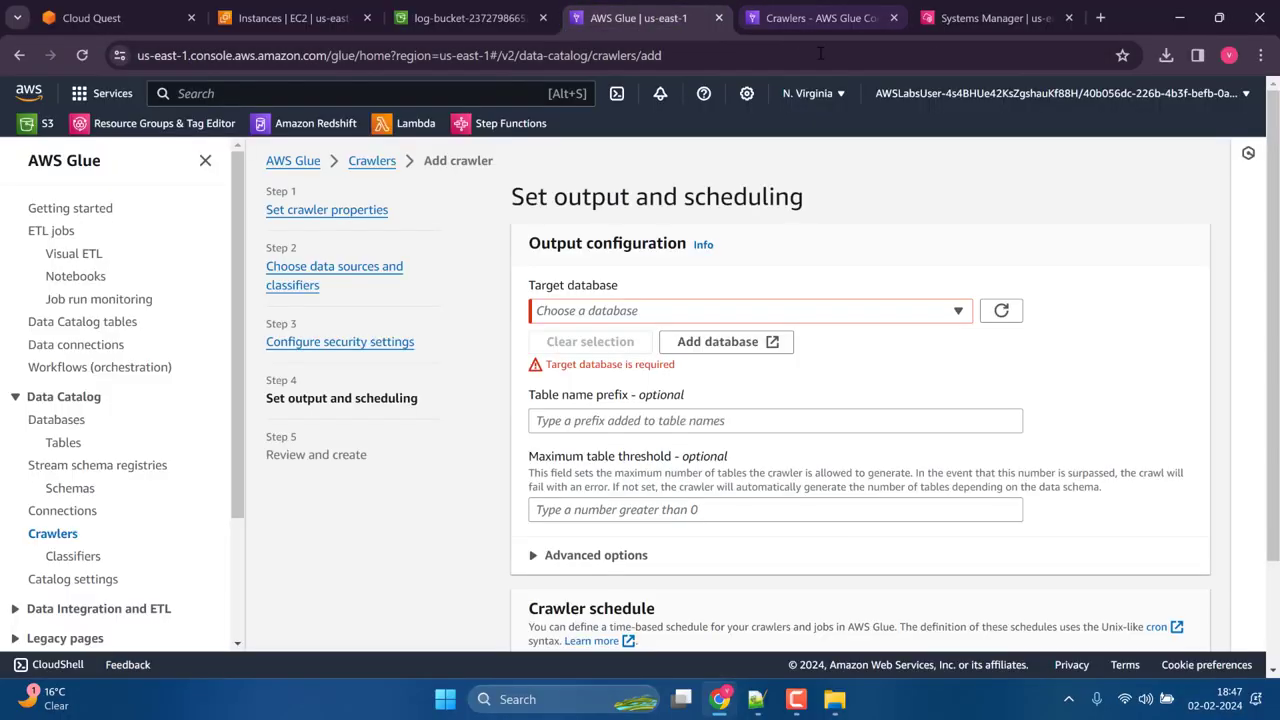
pyautogui.click(1261, 55)
pyautogui.click(1257, 394)
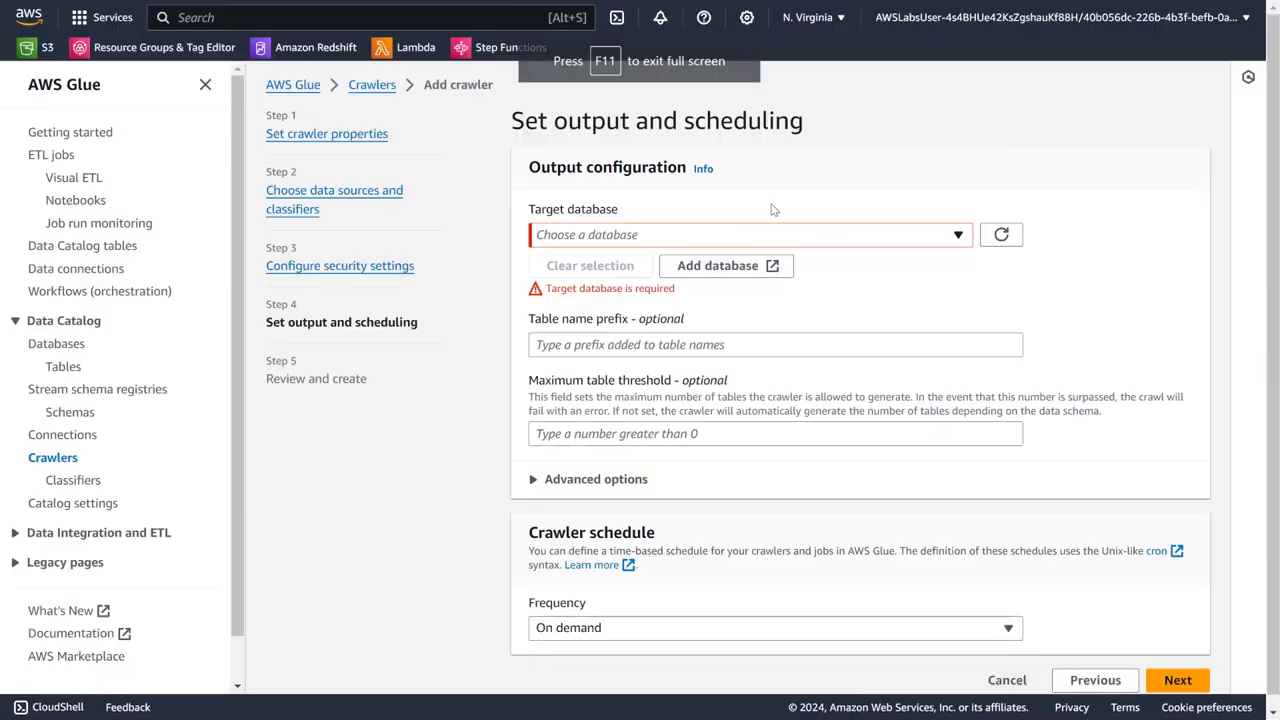
pyautogui.click(946, 238)
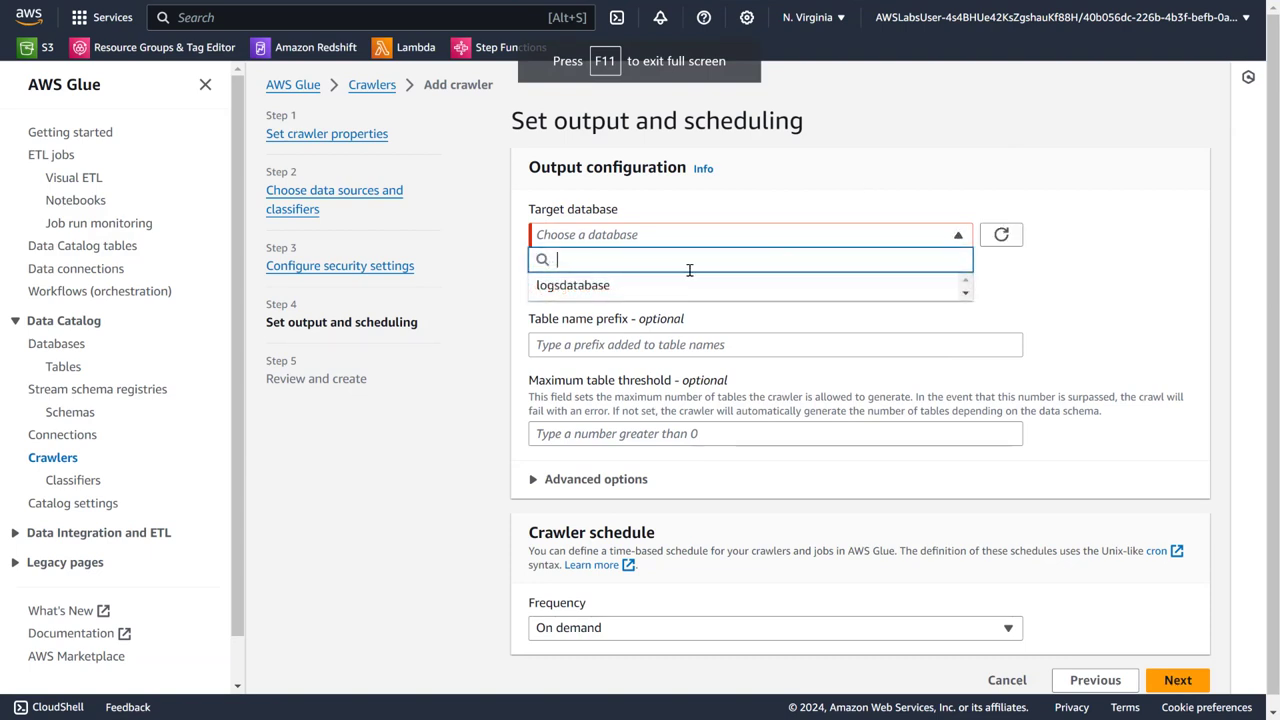
pyautogui.click(698, 286)
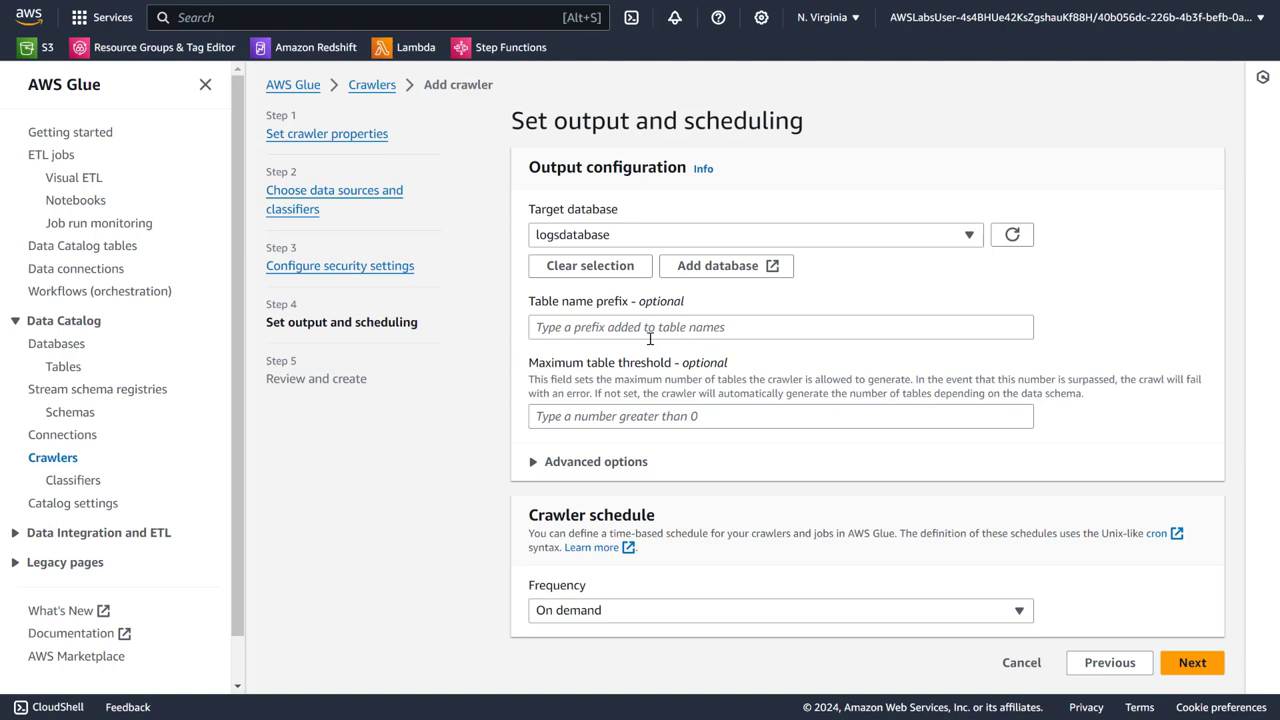
pyautogui.click(712, 328)
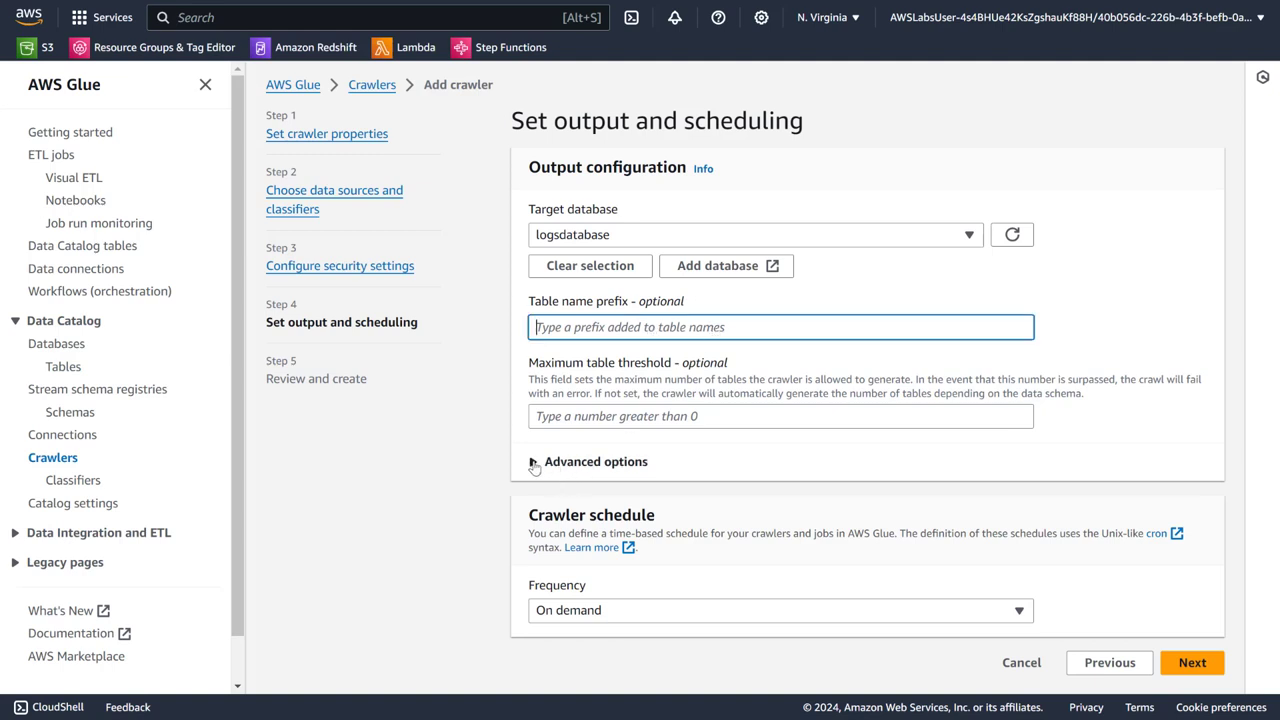
pyautogui.click(1186, 662)
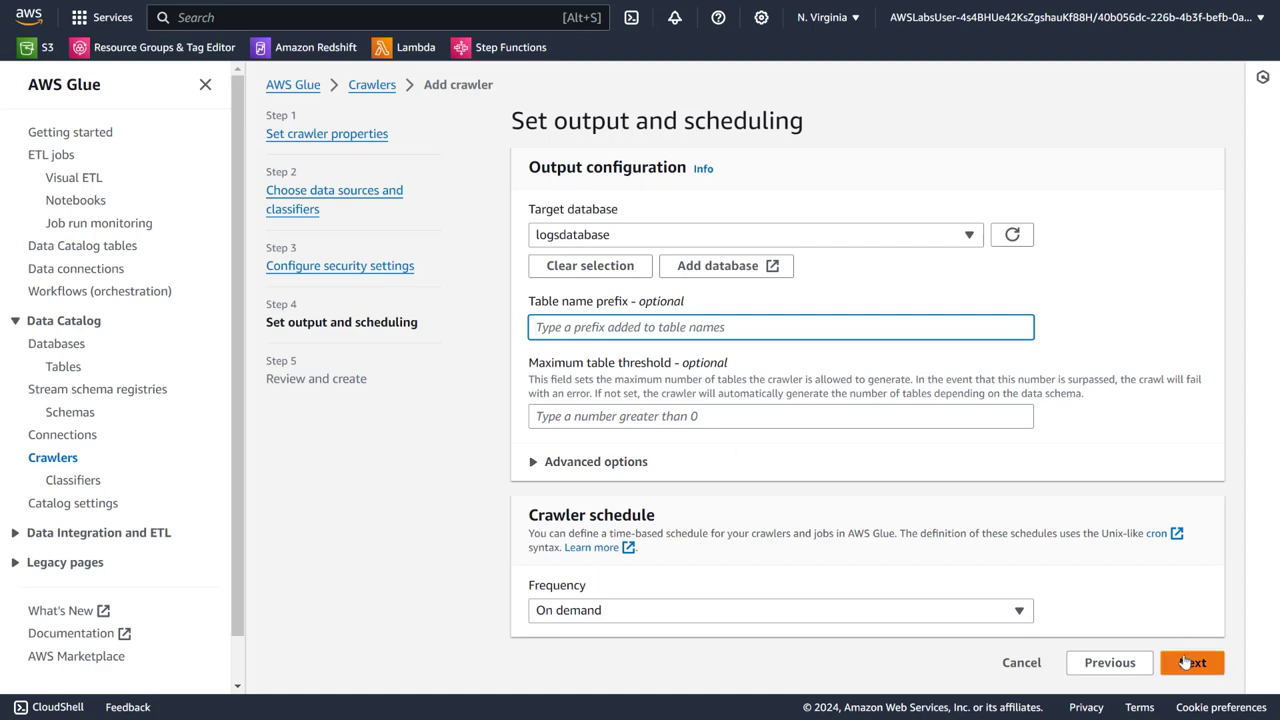
# Step: Review the crawler's name, data source, role and output settings, and create the crawler
pyautogui.scroll(-3, 1169, 567)
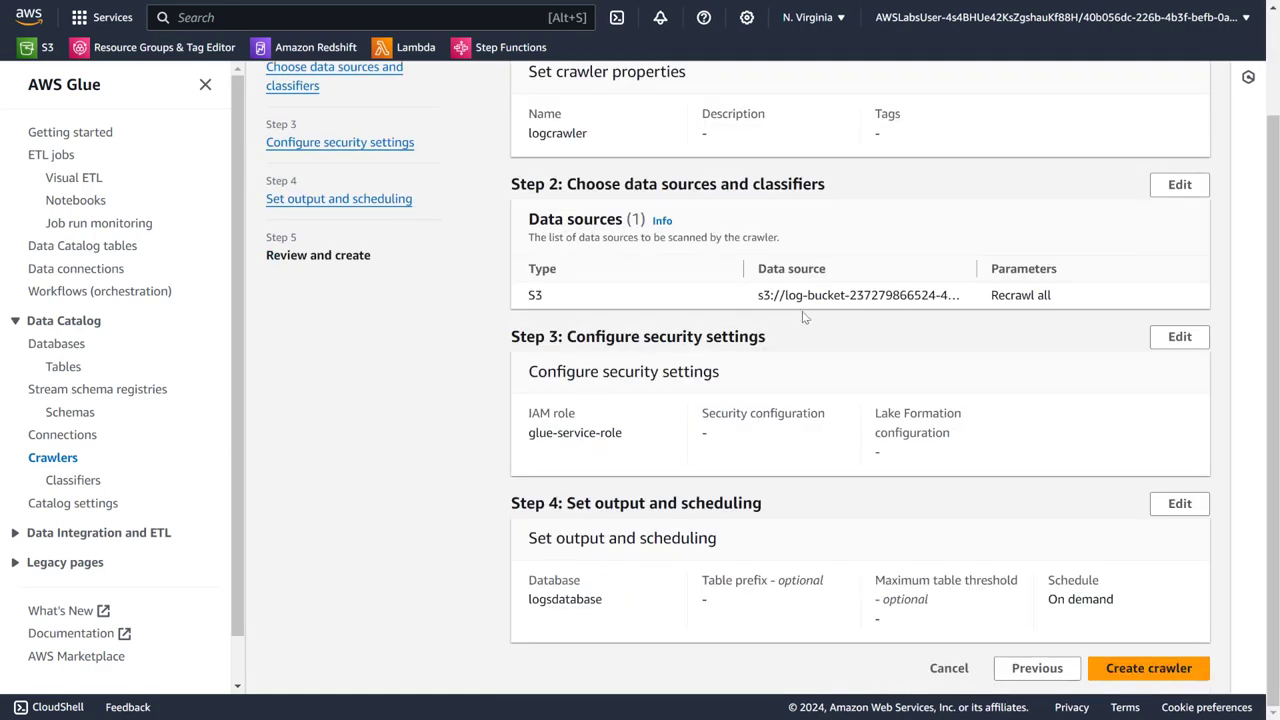
pyautogui.scroll(3, 803, 330)
pyautogui.scroll(-3, 677, 286)
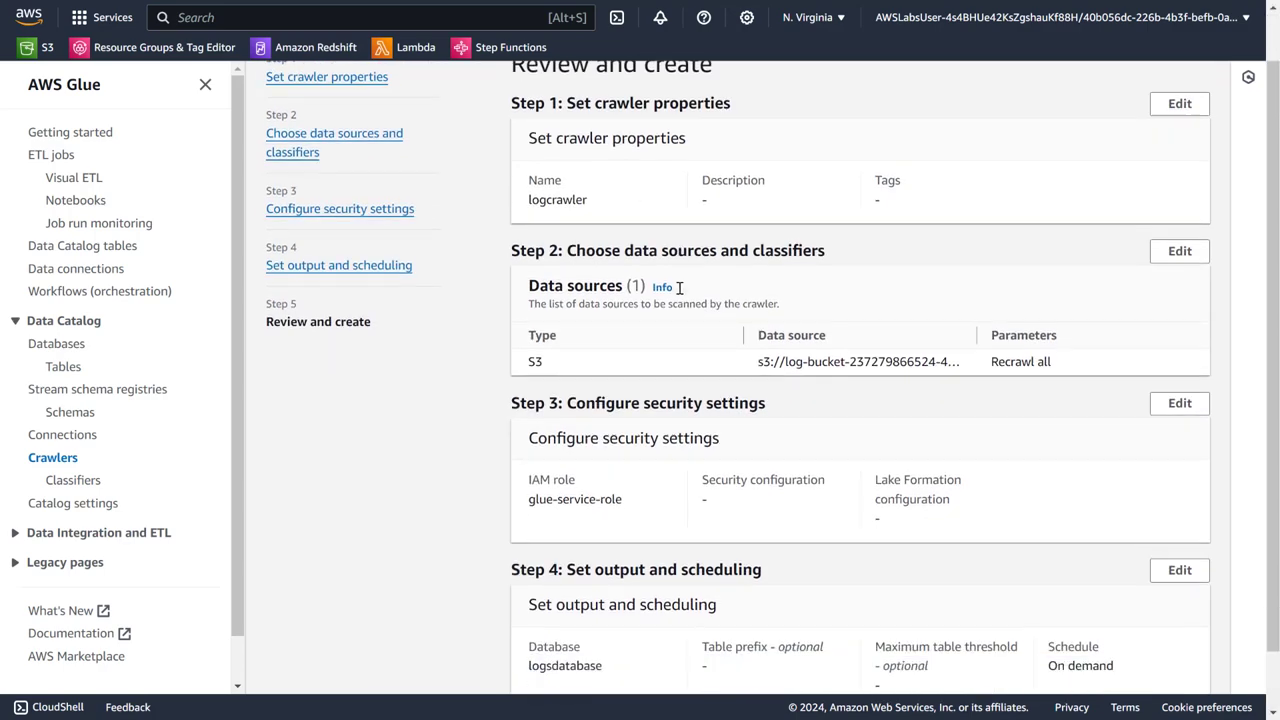
pyautogui.click(1140, 676)
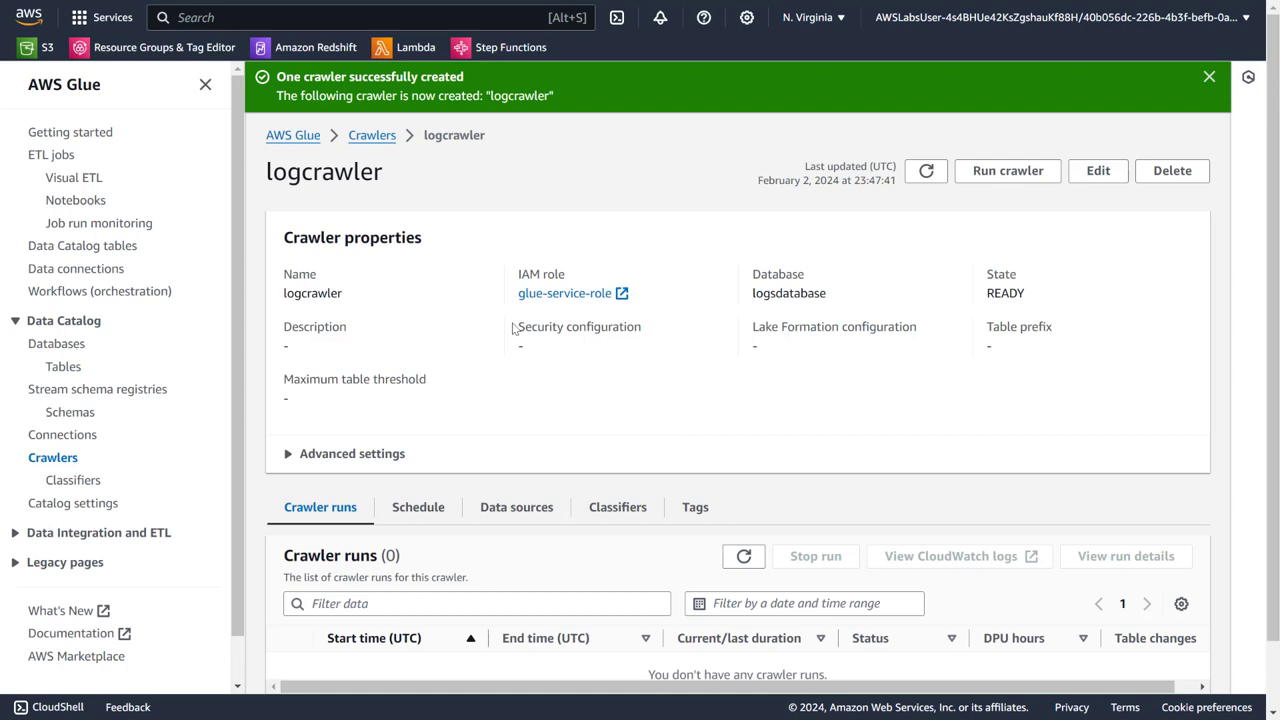
# Step: Run logcrawler from the refreshed list of crawlers
pyautogui.click(926, 171)
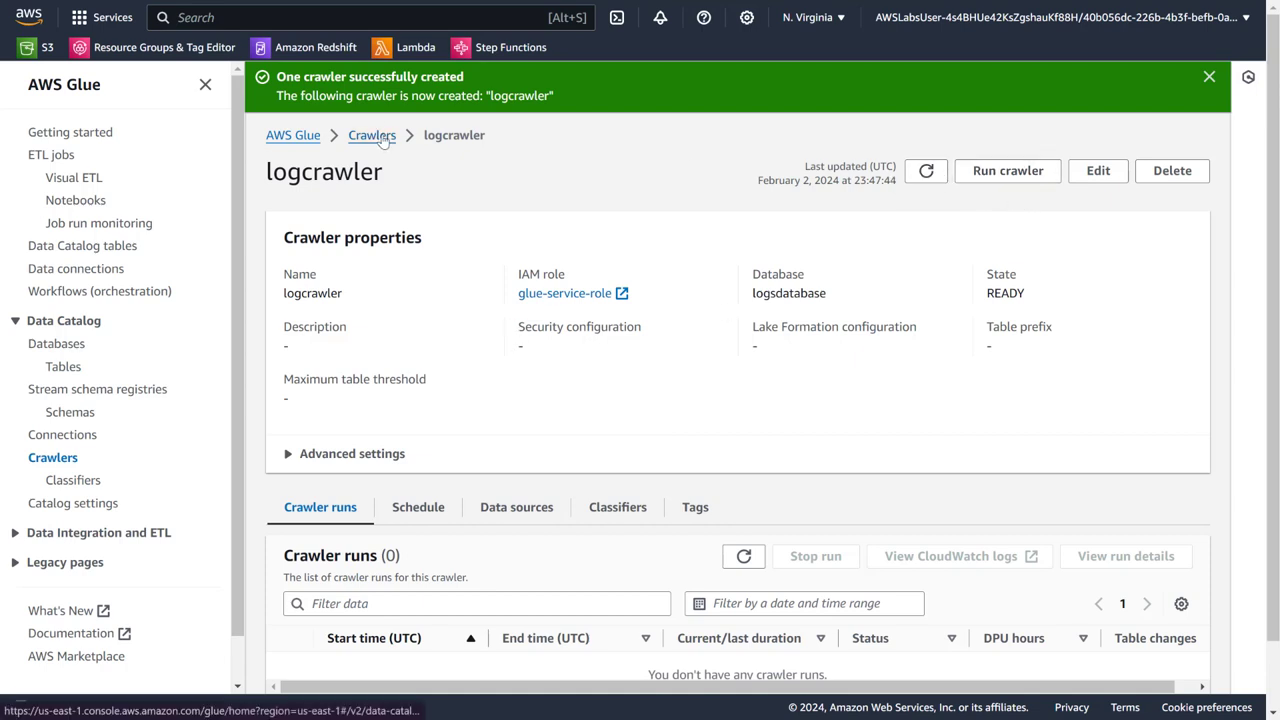
pyautogui.click(383, 138)
pyautogui.click(890, 259)
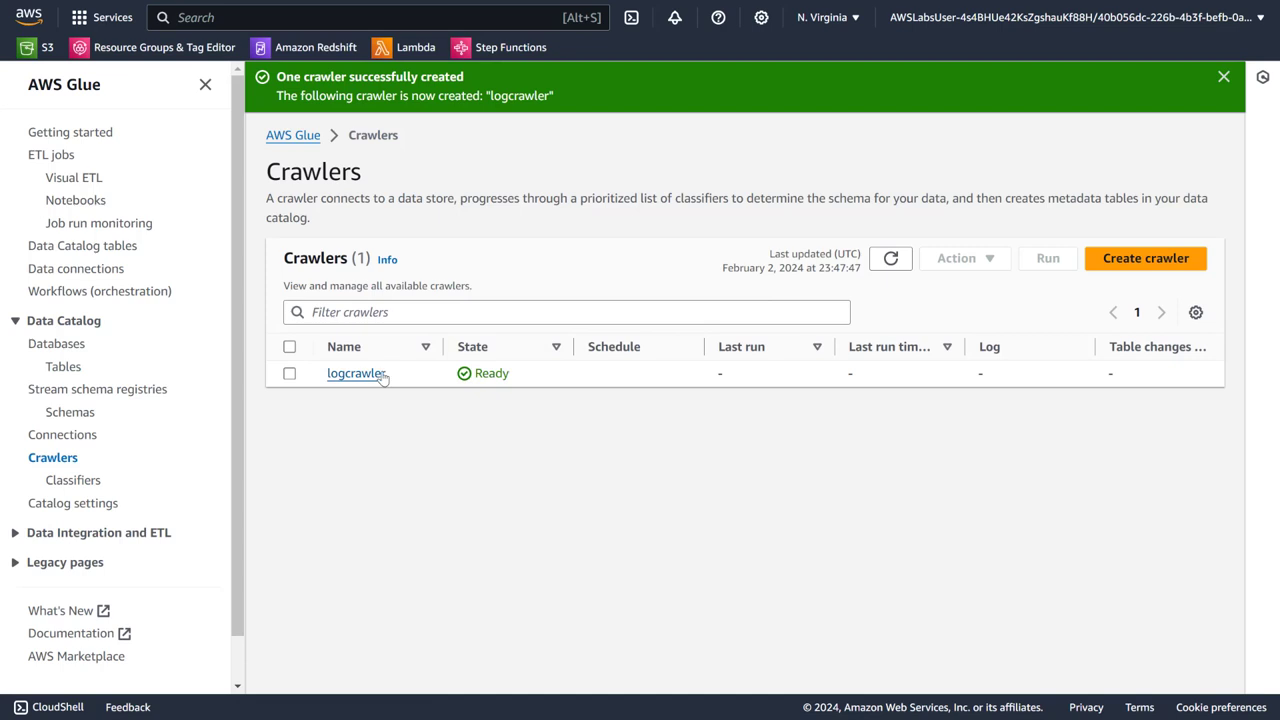
pyautogui.click(289, 373)
pyautogui.click(1047, 258)
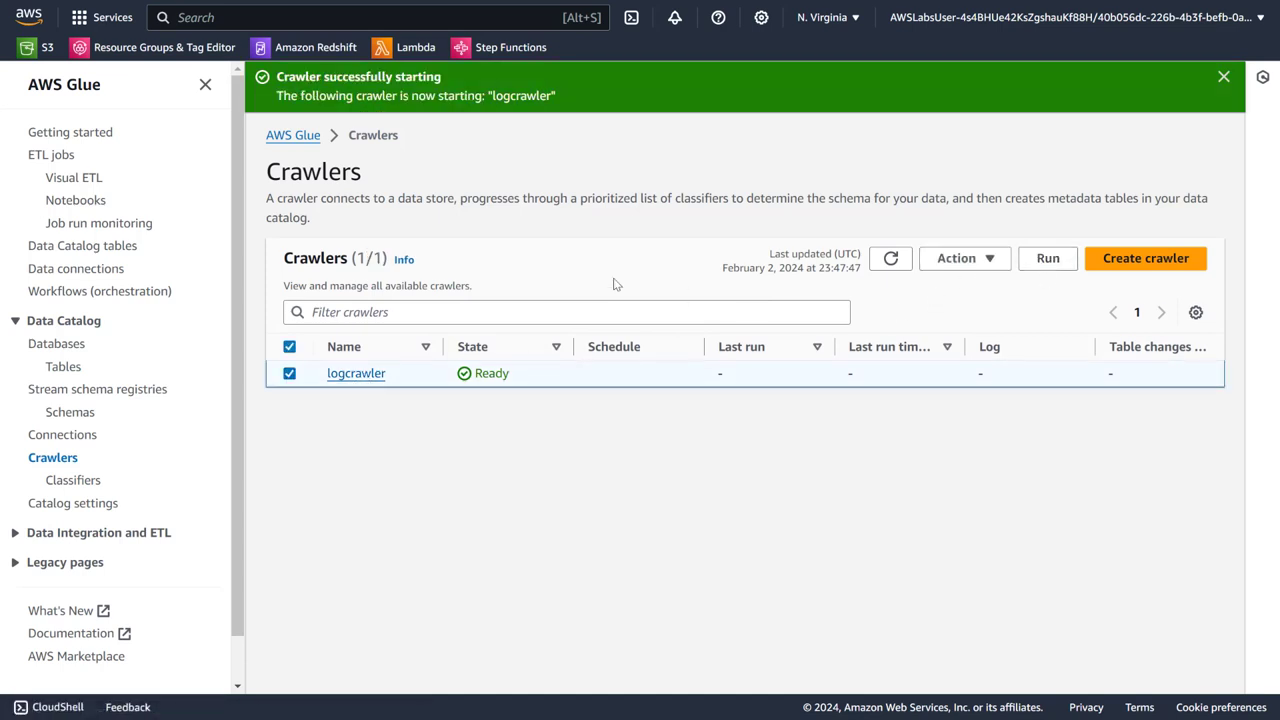
# Step: Check the run status on logcrawler's details page, and open the Data Catalog's database list
pyautogui.click(356, 373)
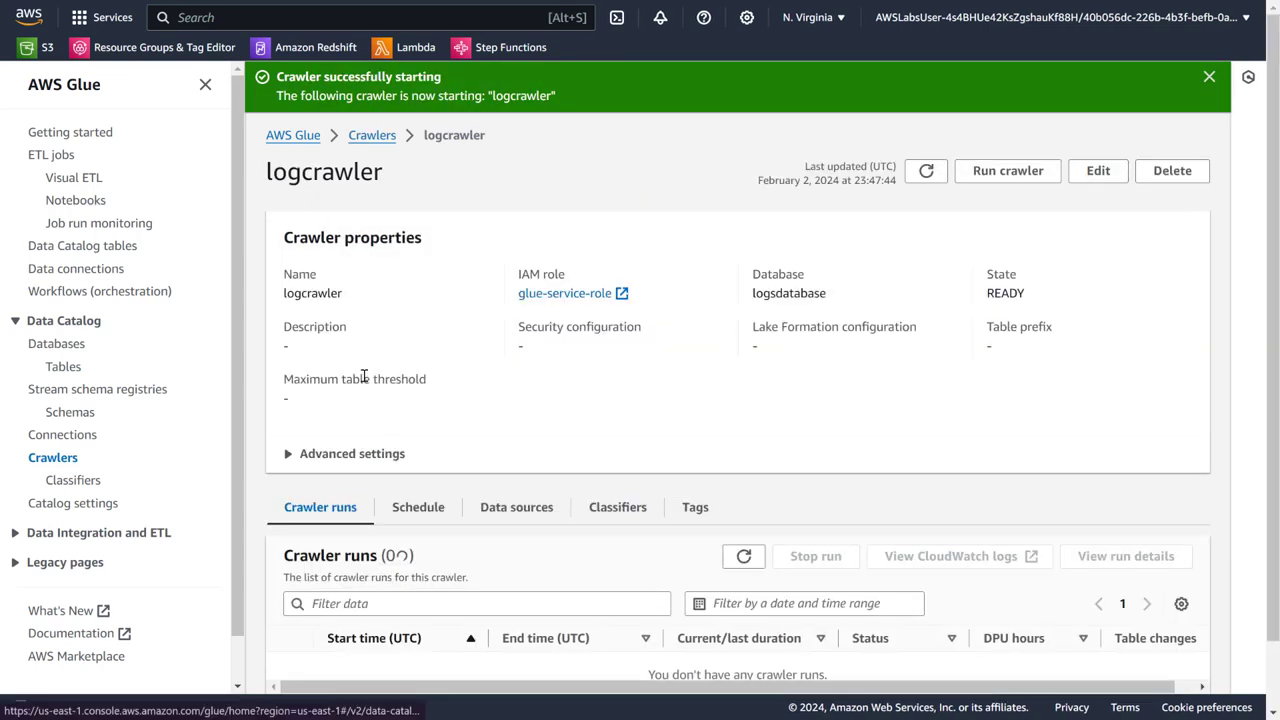
pyautogui.scroll(-1, 427, 557)
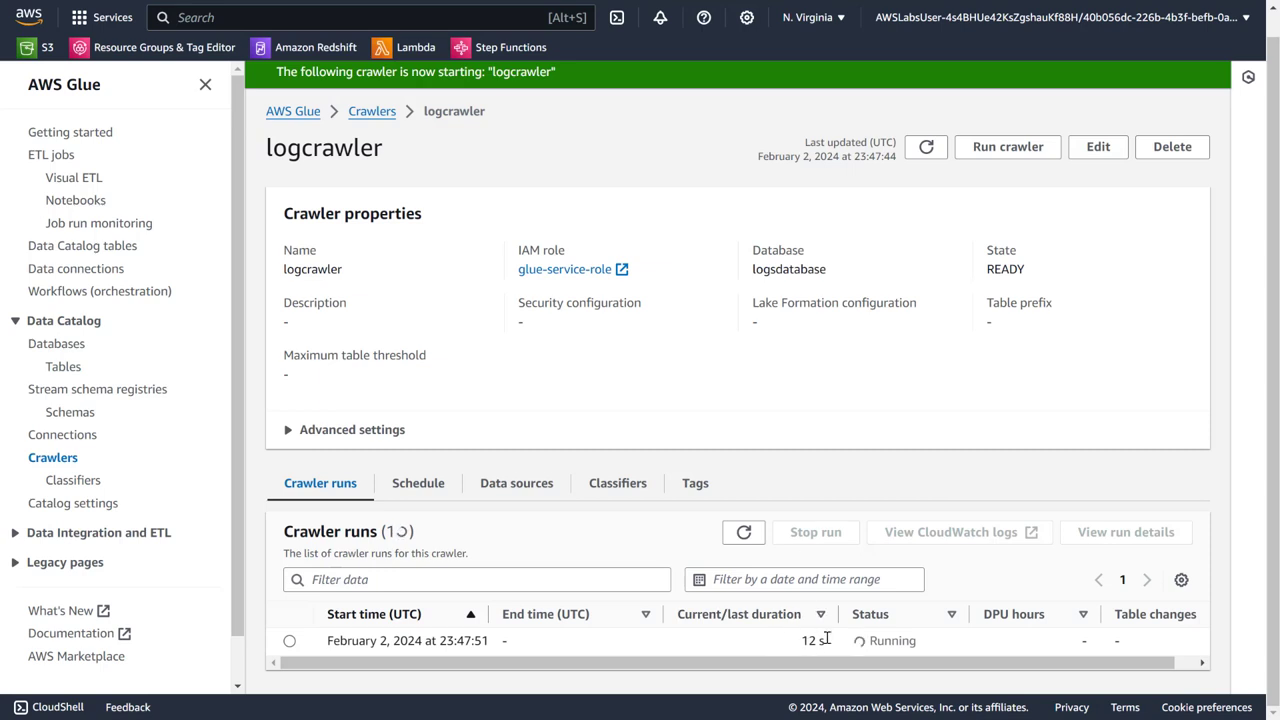
pyautogui.click(744, 532)
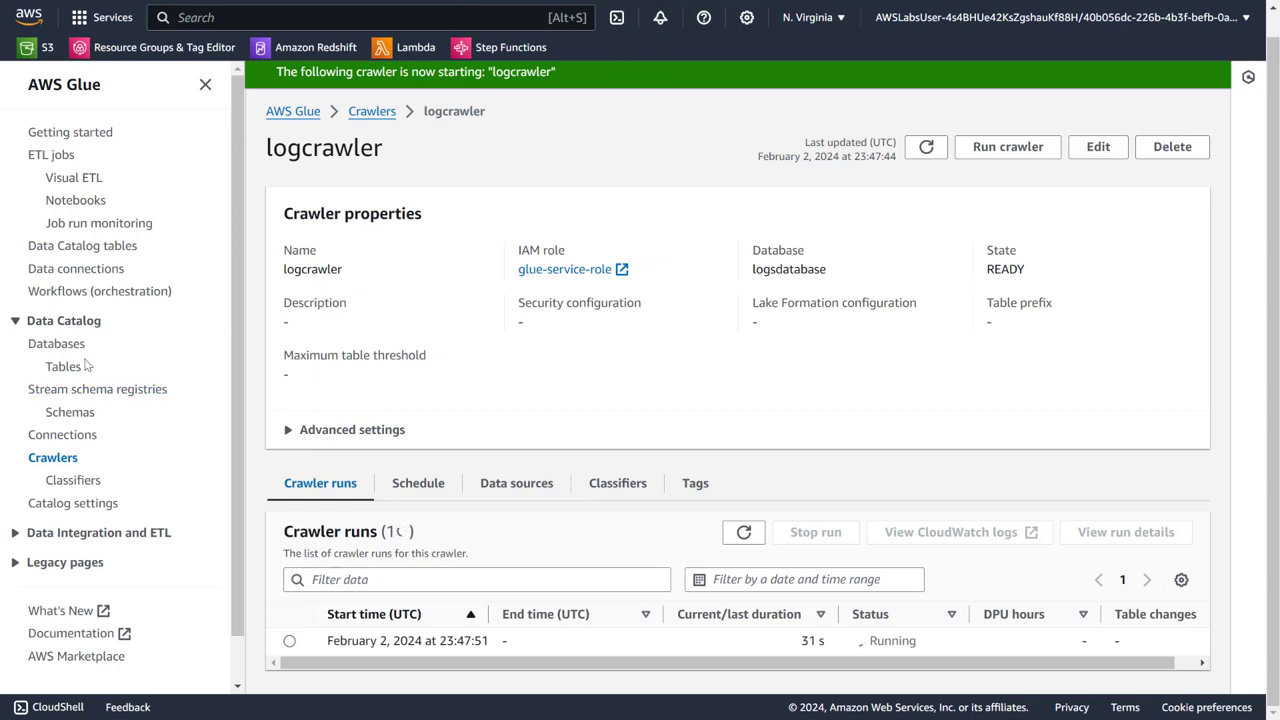
pyautogui.click(58, 343)
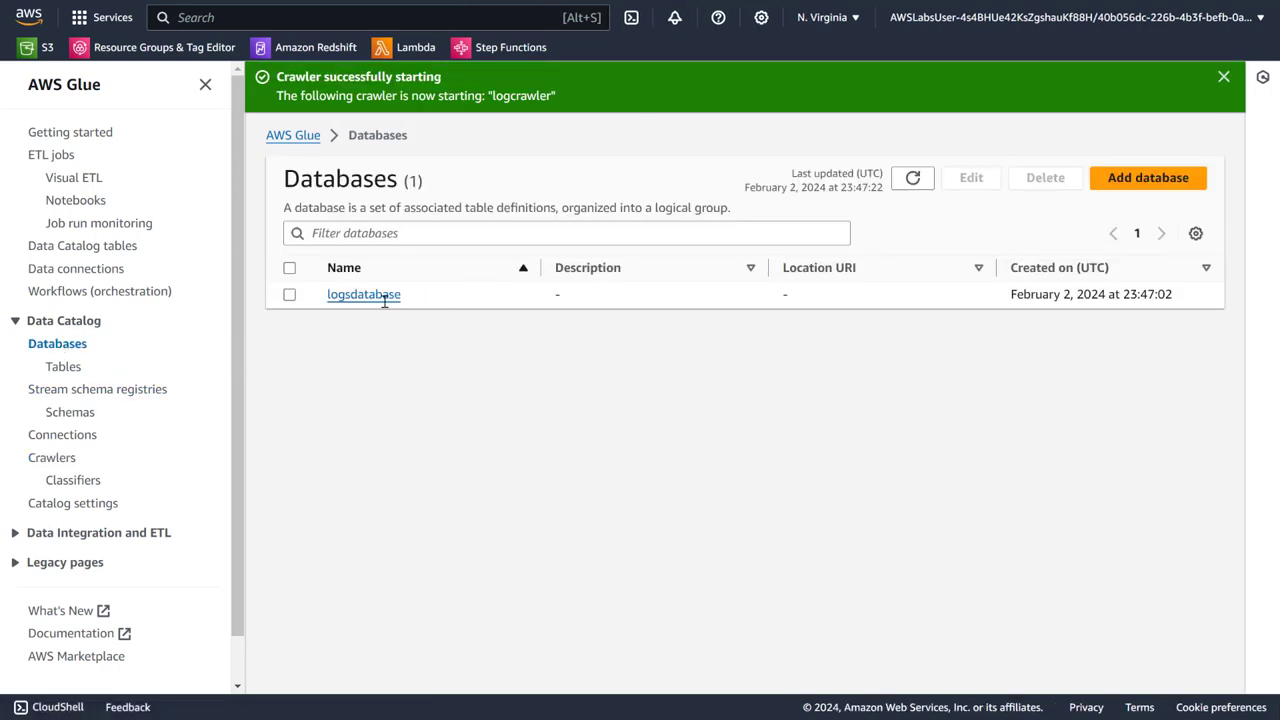
# Step: Refresh the Data Catalog's table list and check the run status on logcrawler's details page
pyautogui.click(63, 367)
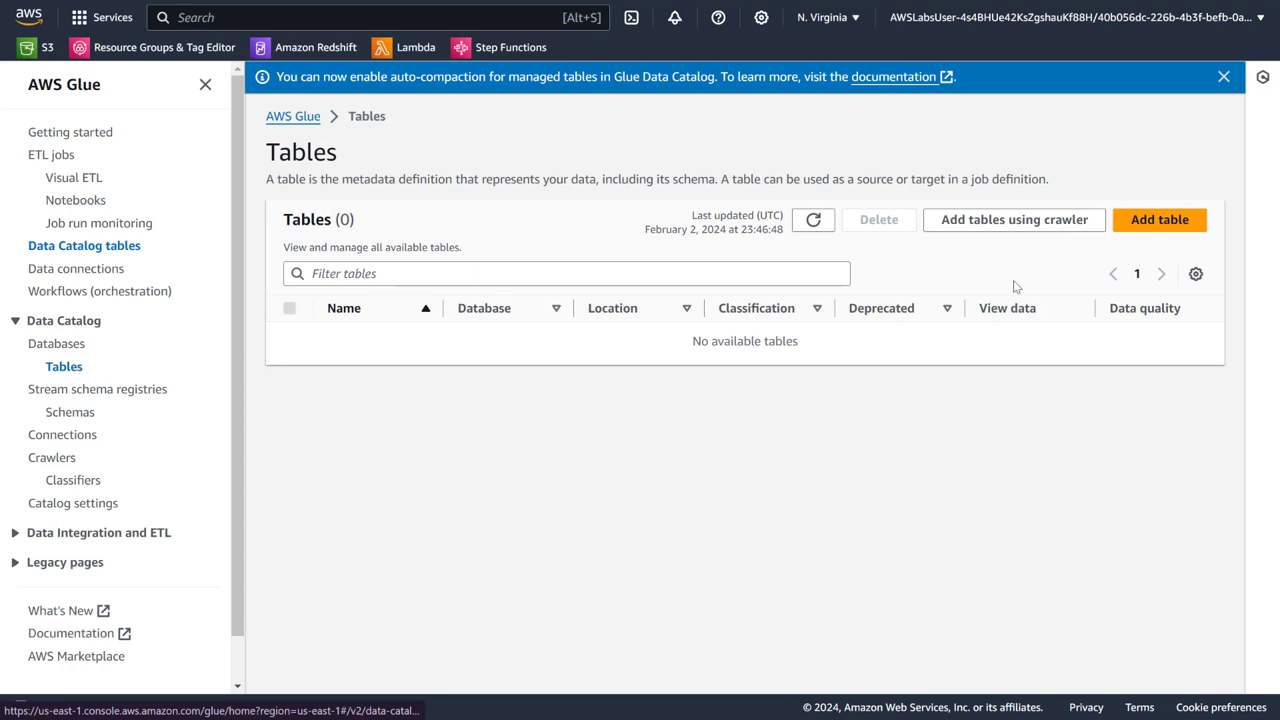
pyautogui.click(815, 220)
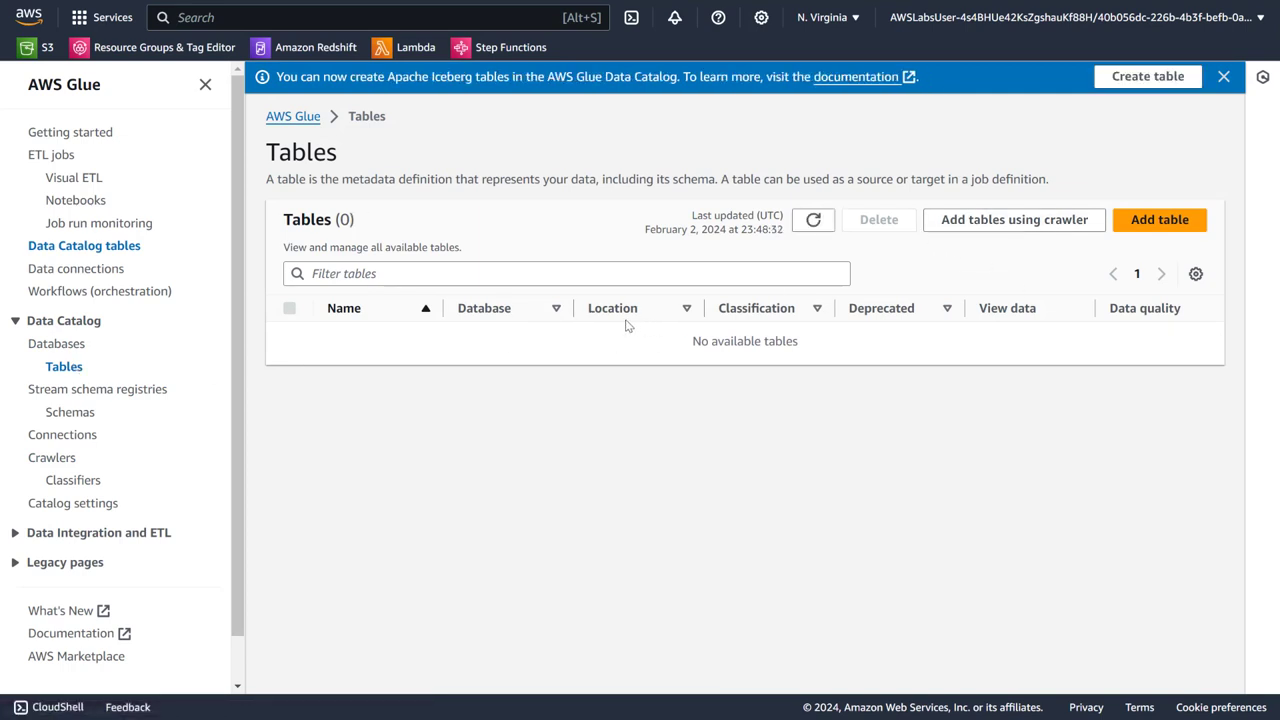
pyautogui.click(60, 457)
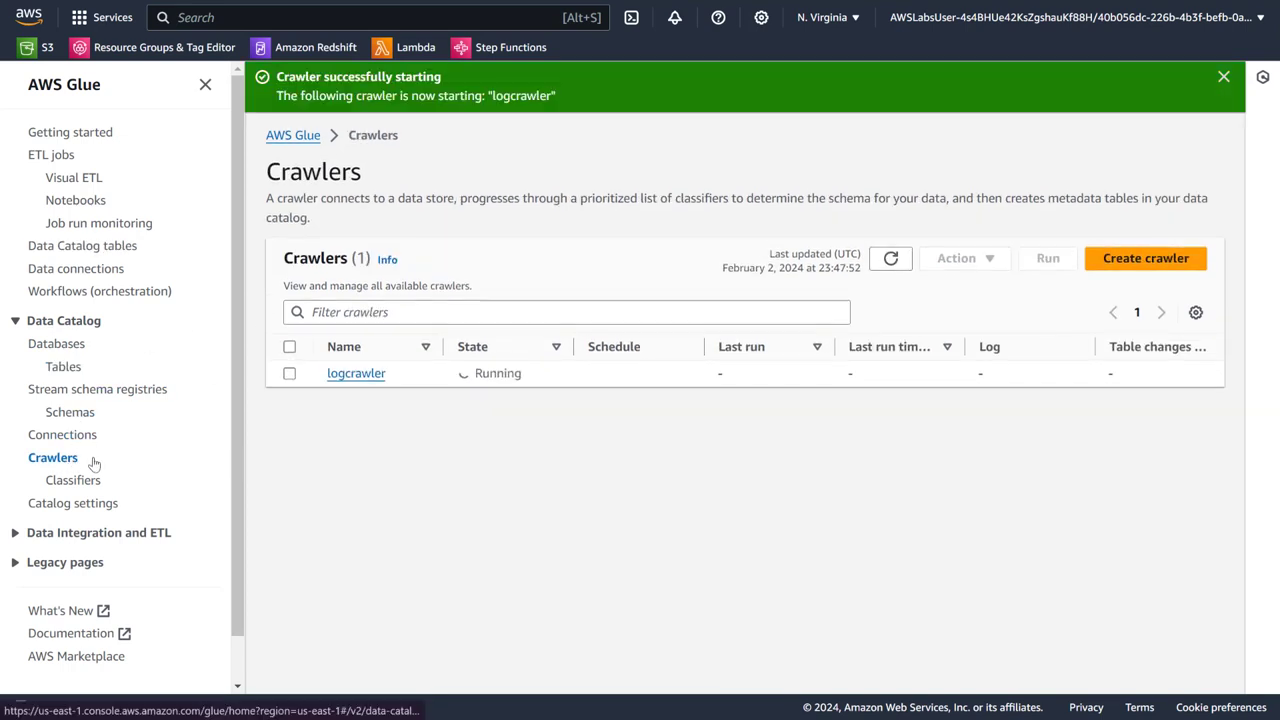
pyautogui.click(345, 374)
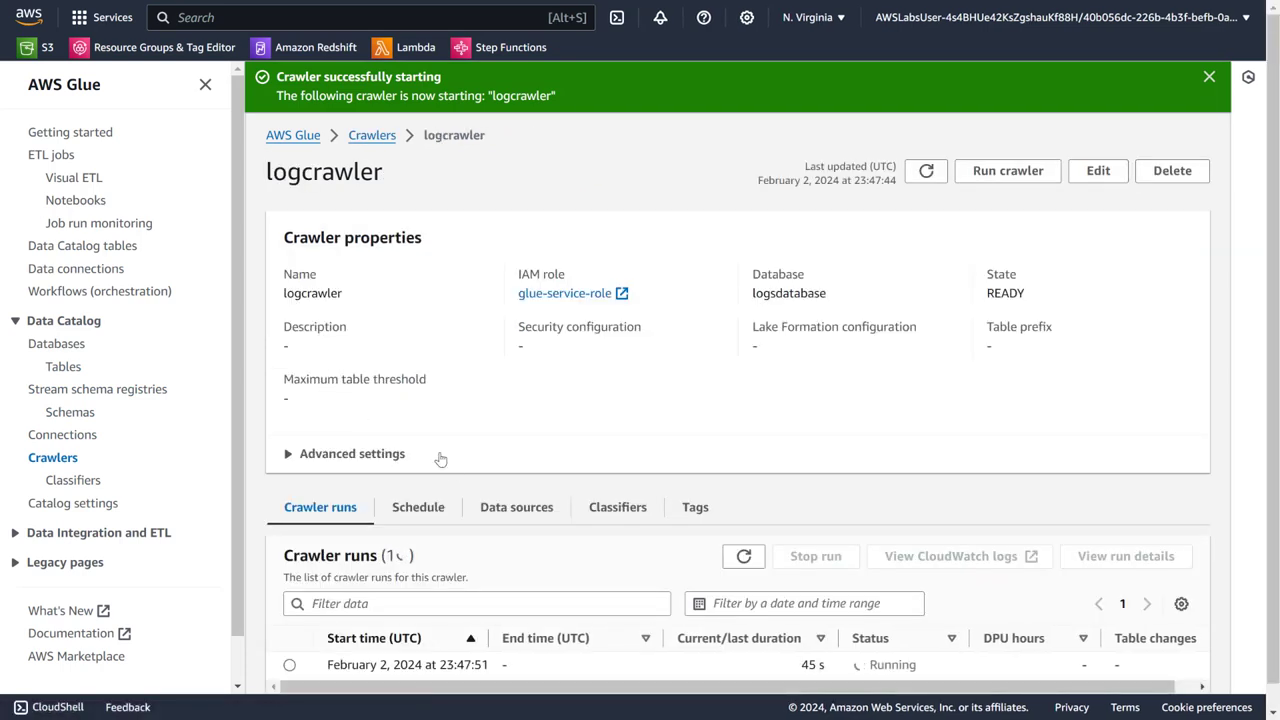
pyautogui.scroll(-1, 857, 608)
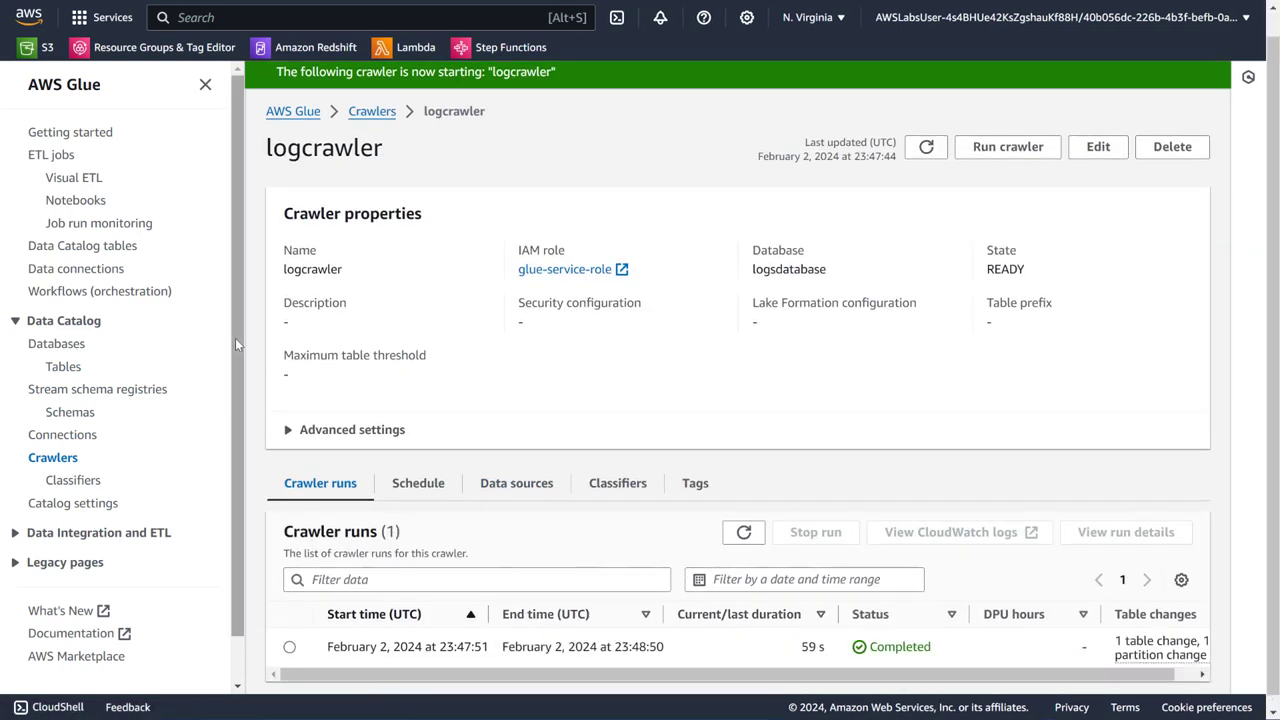
# Step: Refresh the Data Catalog's table list, open the logs table's details and dismiss the notification
pyautogui.click(63, 367)
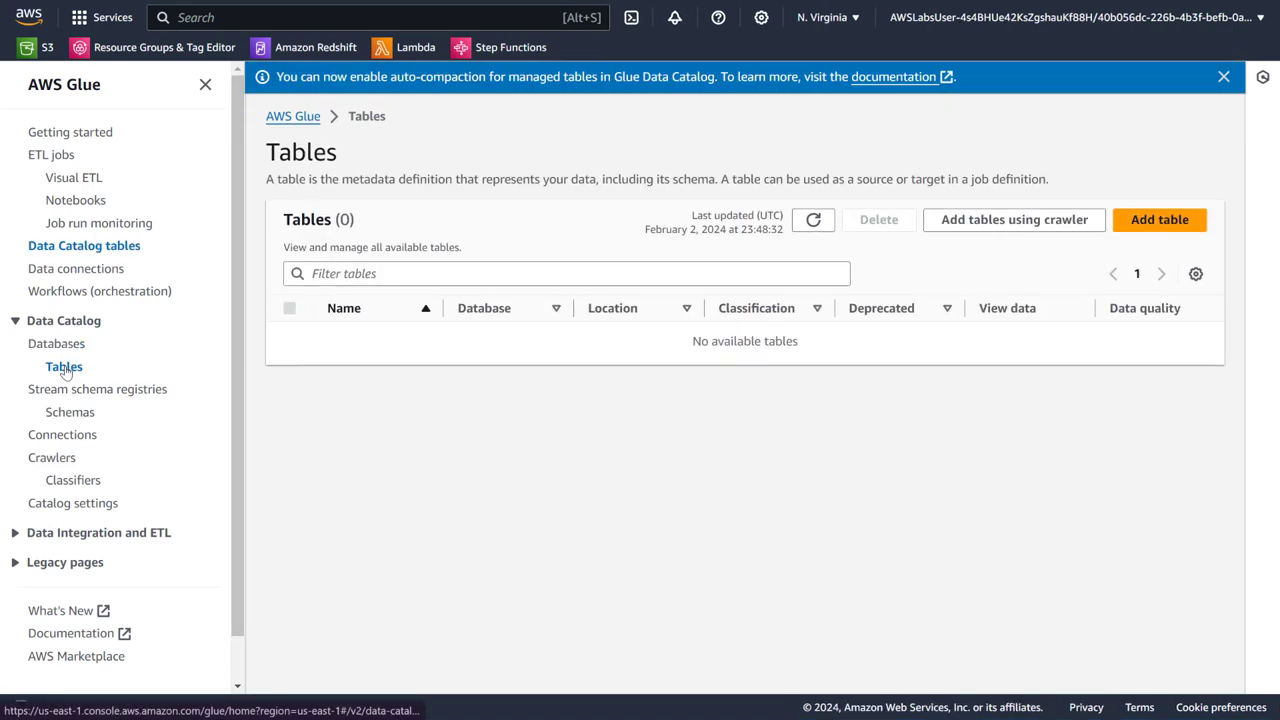
pyautogui.click(810, 220)
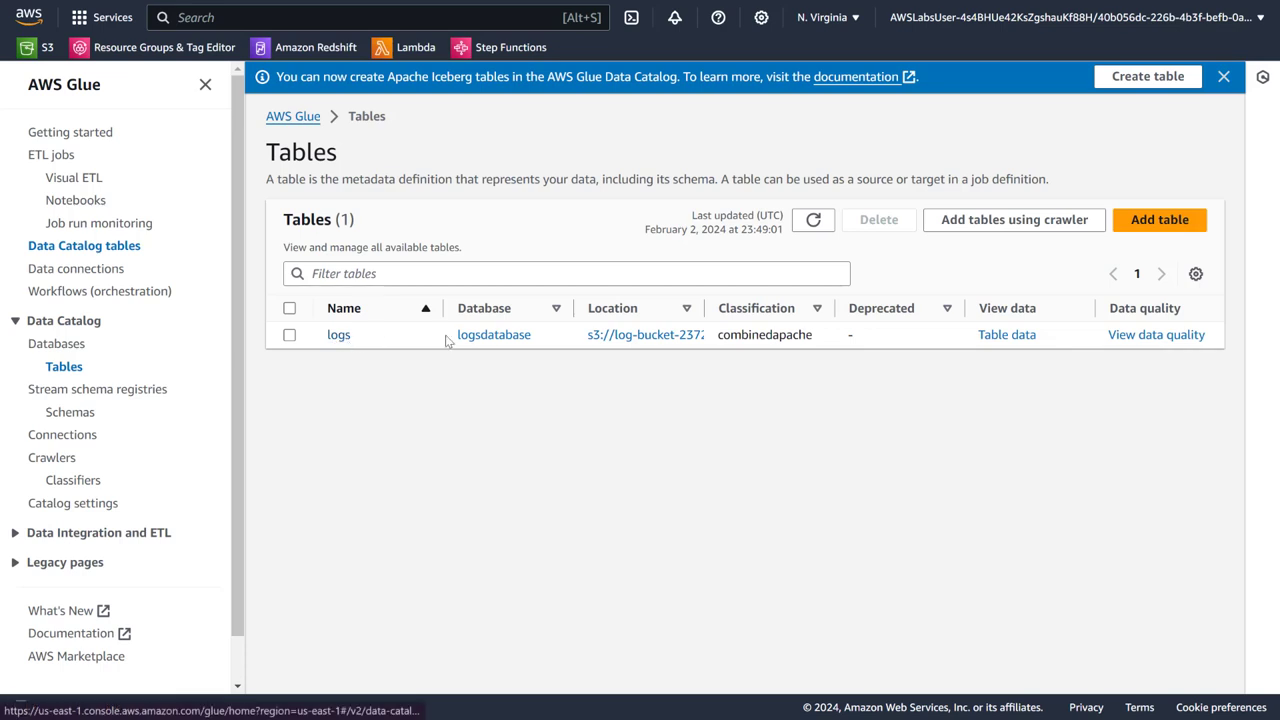
pyautogui.click(340, 335)
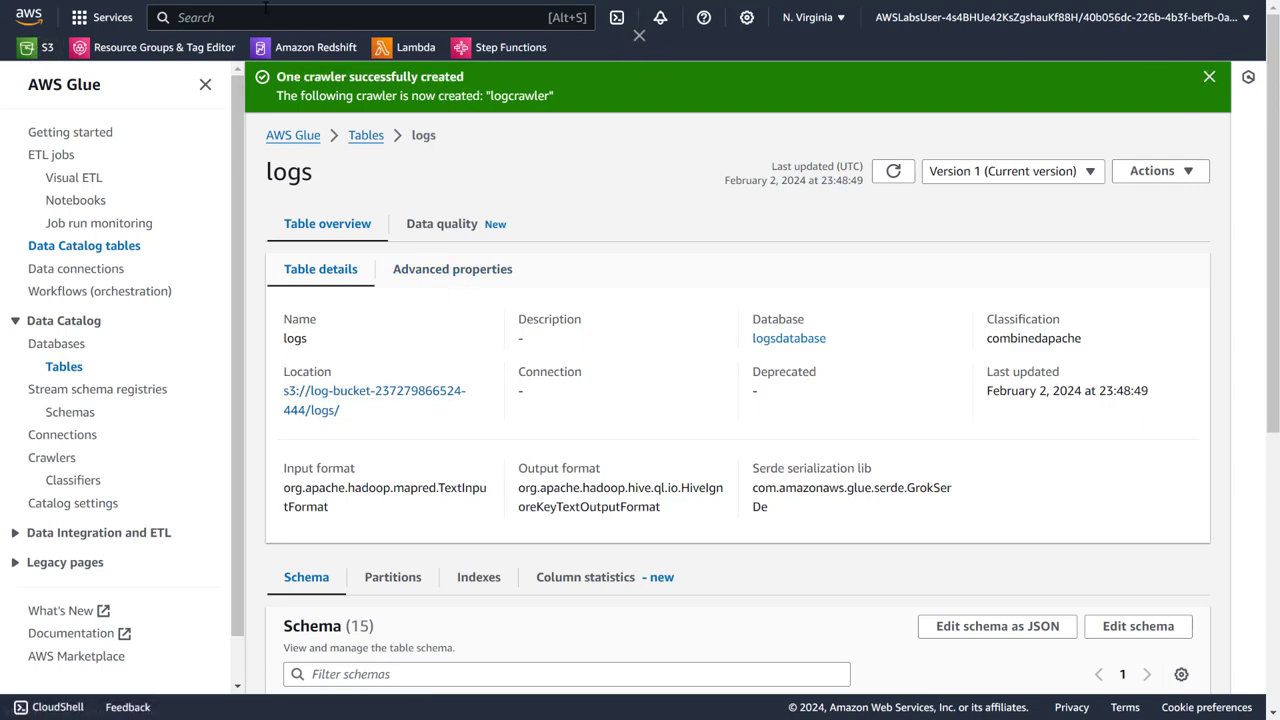
pyautogui.click(1209, 77)
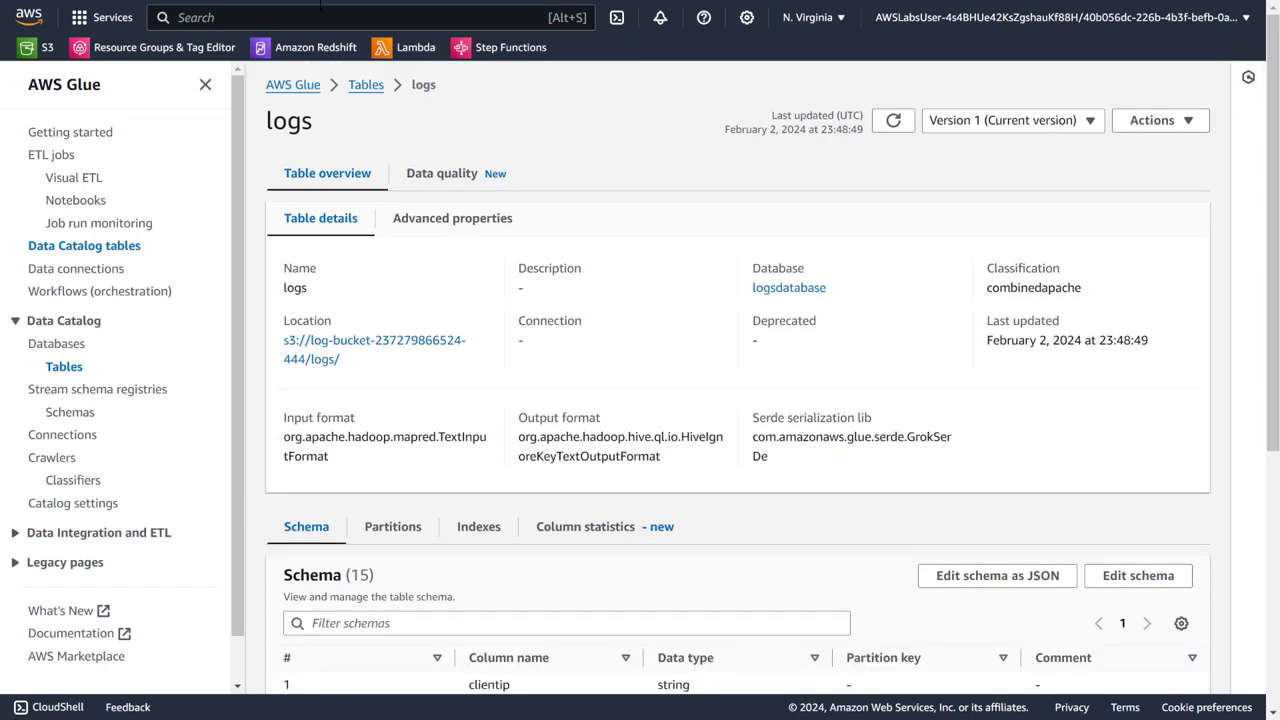
# Step: Search for athena in the browser tab holding the Crawlers list, and open the Athena service in full screen
pyautogui.click(640, 61)
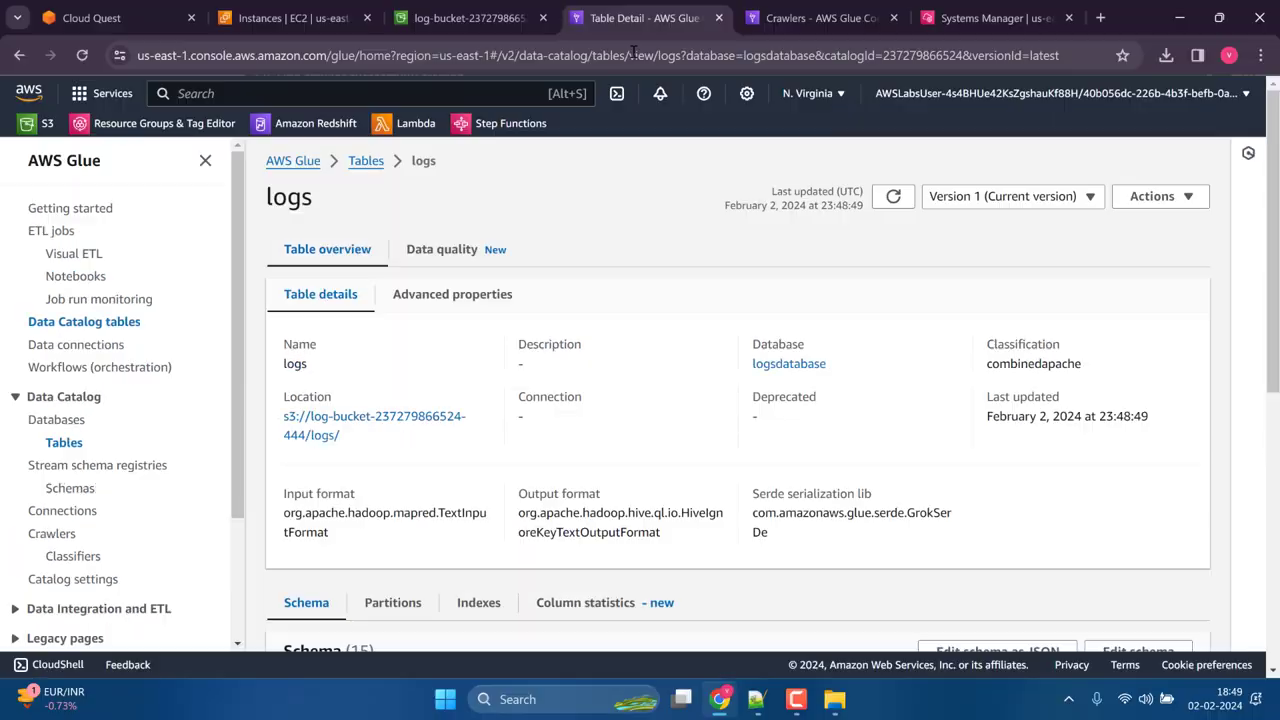
pyautogui.click(815, 18)
pyautogui.click(584, 57)
pyautogui.click(432, 92)
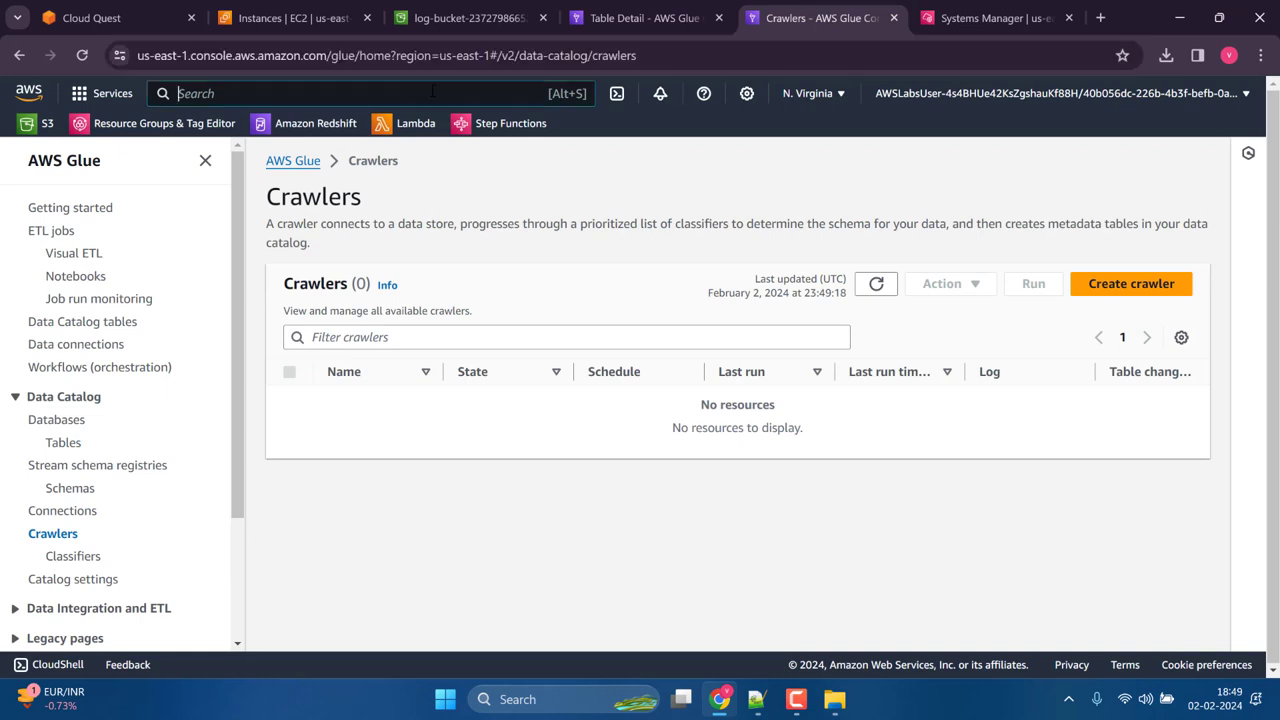
pyautogui.write('athena')
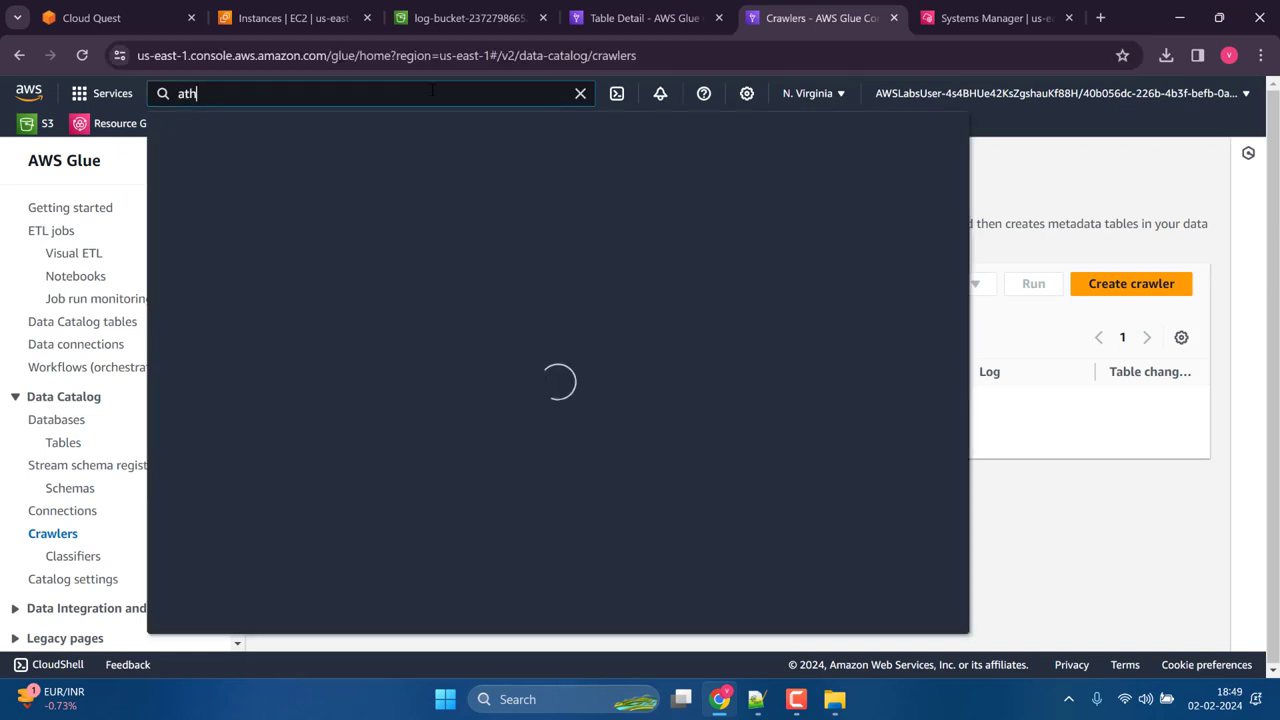
pyautogui.click(415, 227)
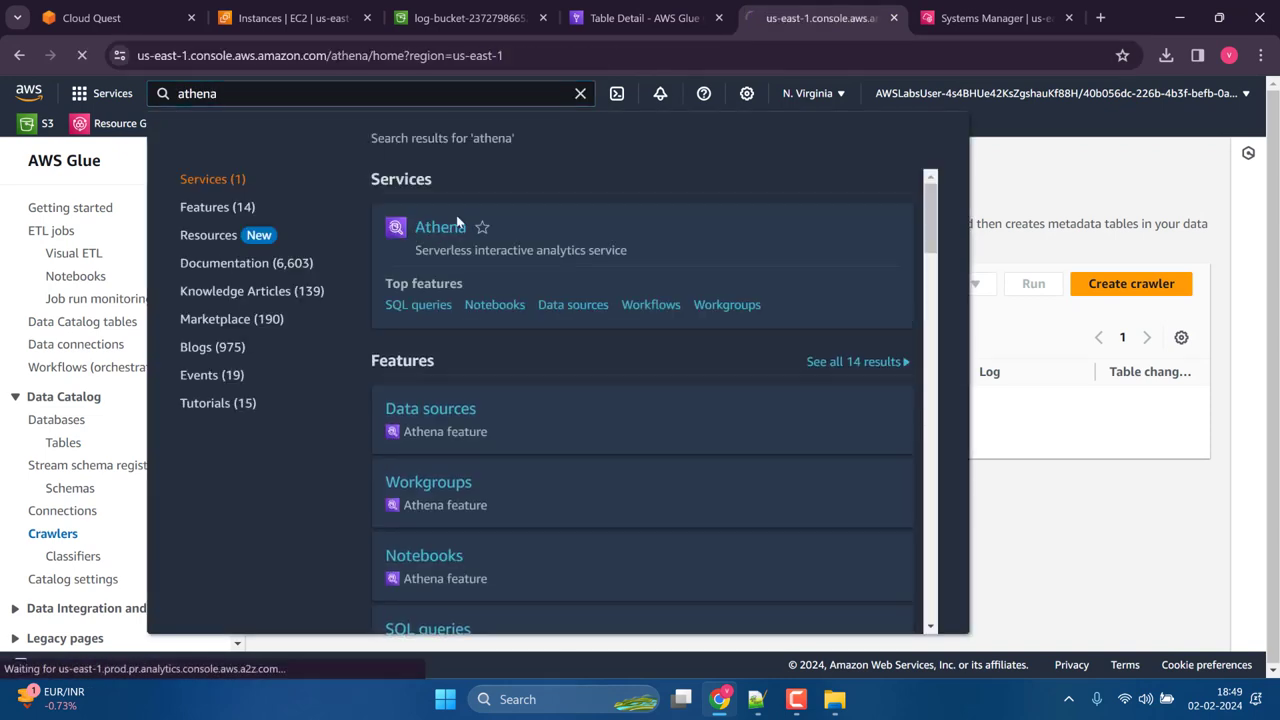
pyautogui.click(1264, 56)
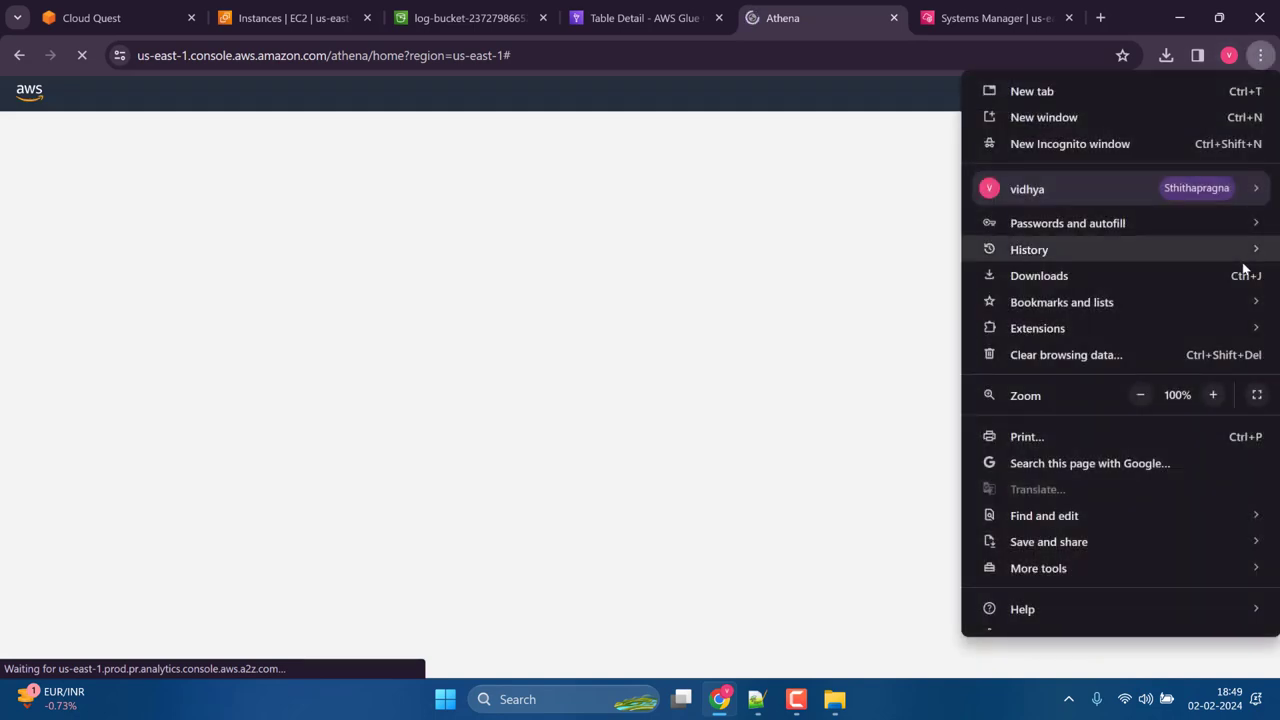
pyautogui.click(1257, 394)
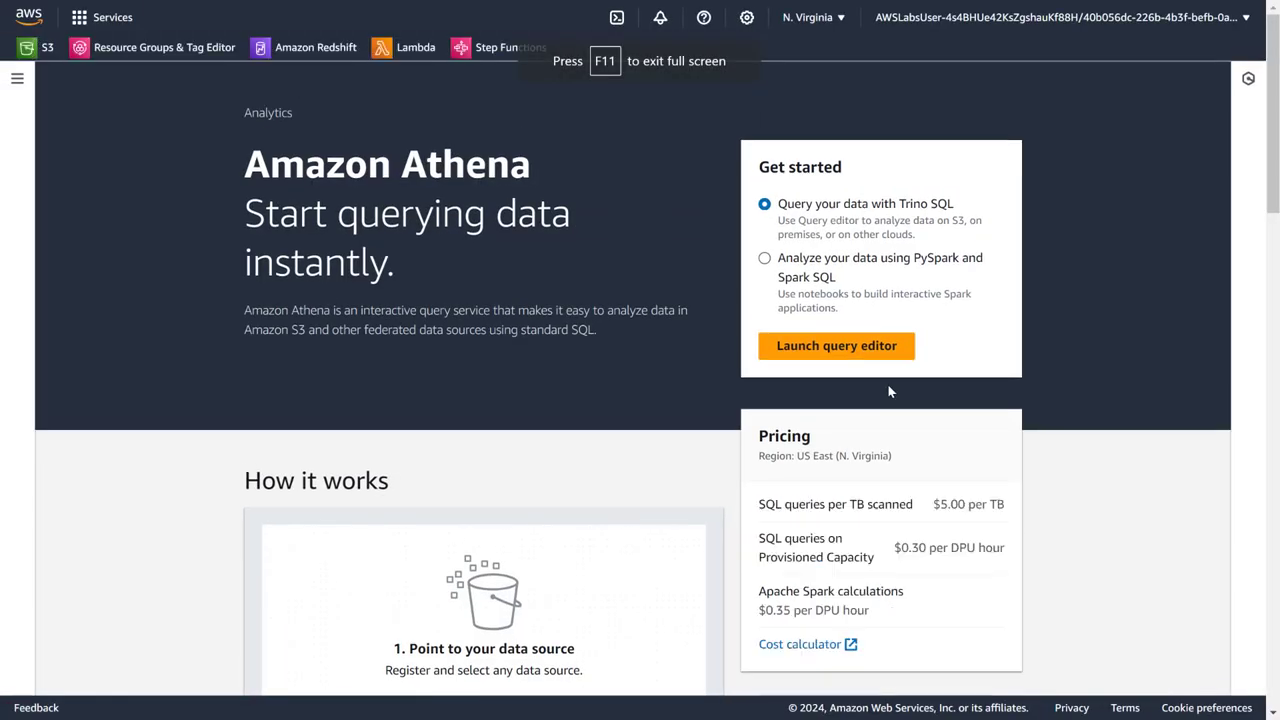
# Step: Launch the Athena query editor for Trino SQL and dismiss the engine upgrade and cost-based optimizer notices
pyautogui.click(834, 347)
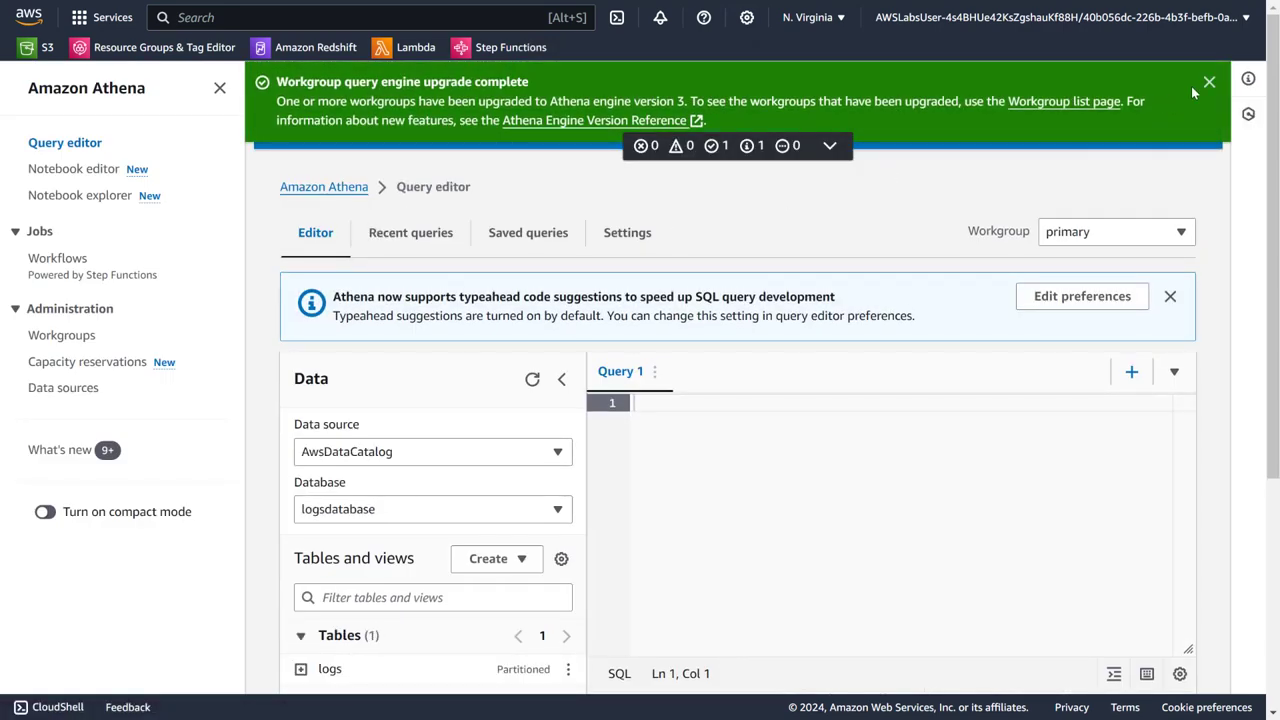
pyautogui.click(1209, 82)
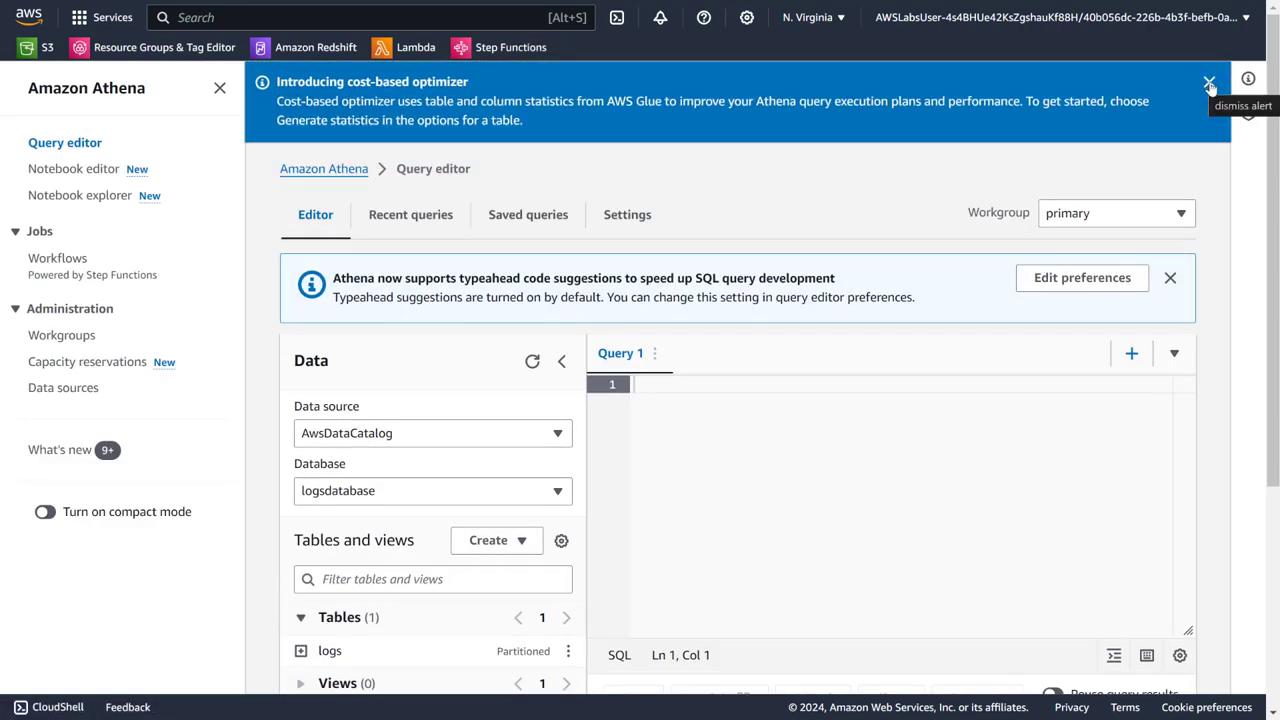
pyautogui.click(1209, 83)
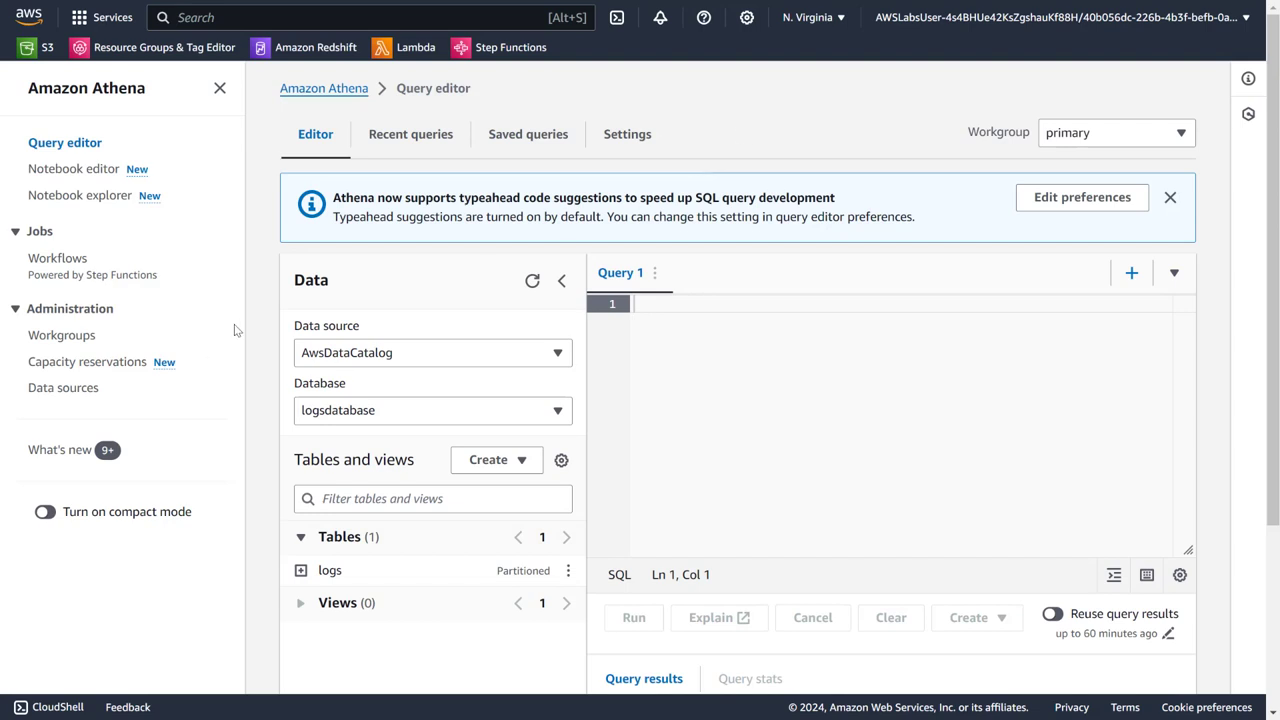
# Step: Check the data source and database selection, and examine the columns of the logs table in logsdatabase
pyautogui.scroll(-3, 267, 321)
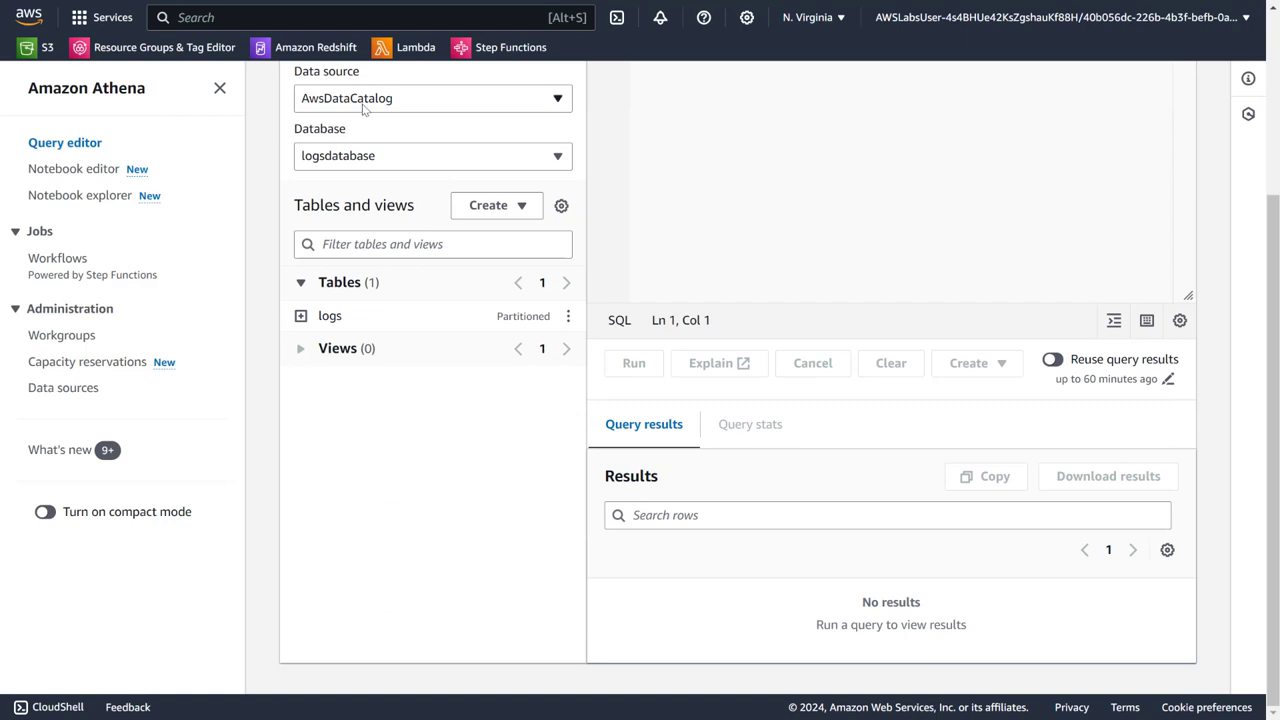
pyautogui.click(356, 164)
pyautogui.click(345, 164)
pyautogui.click(300, 316)
pyautogui.scroll(-2, 363, 337)
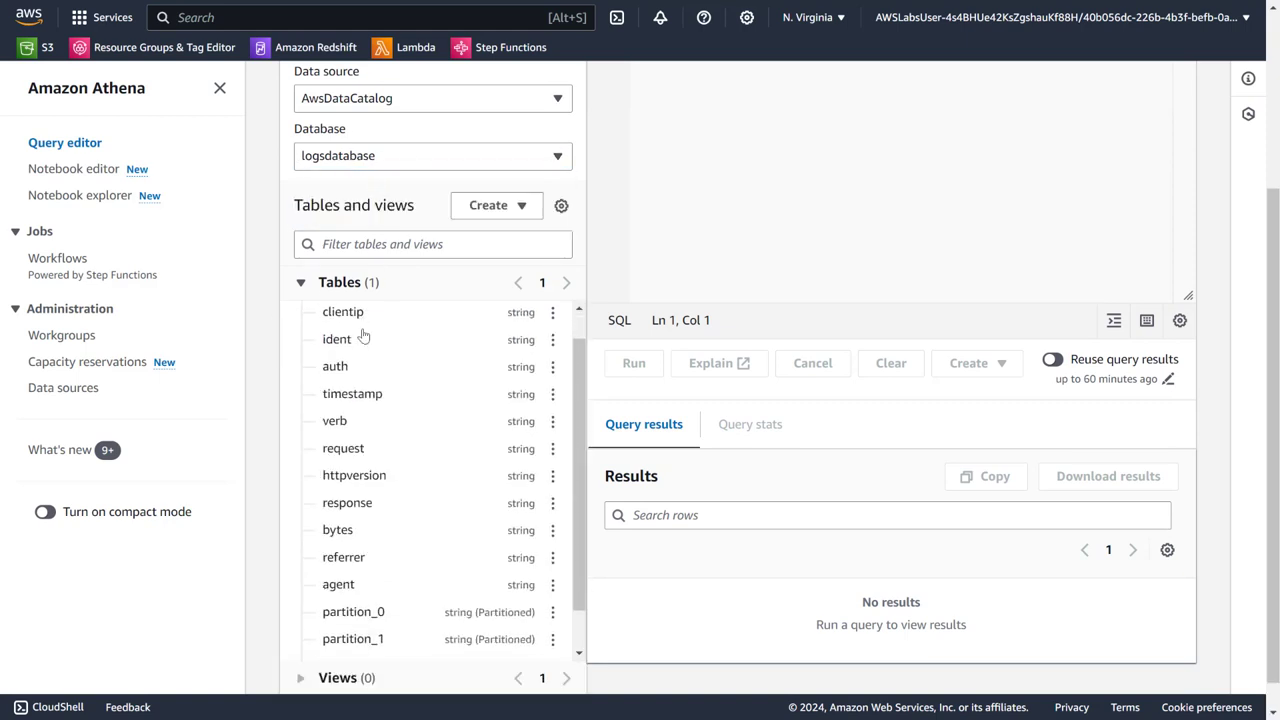
pyautogui.scroll(2, 447, 511)
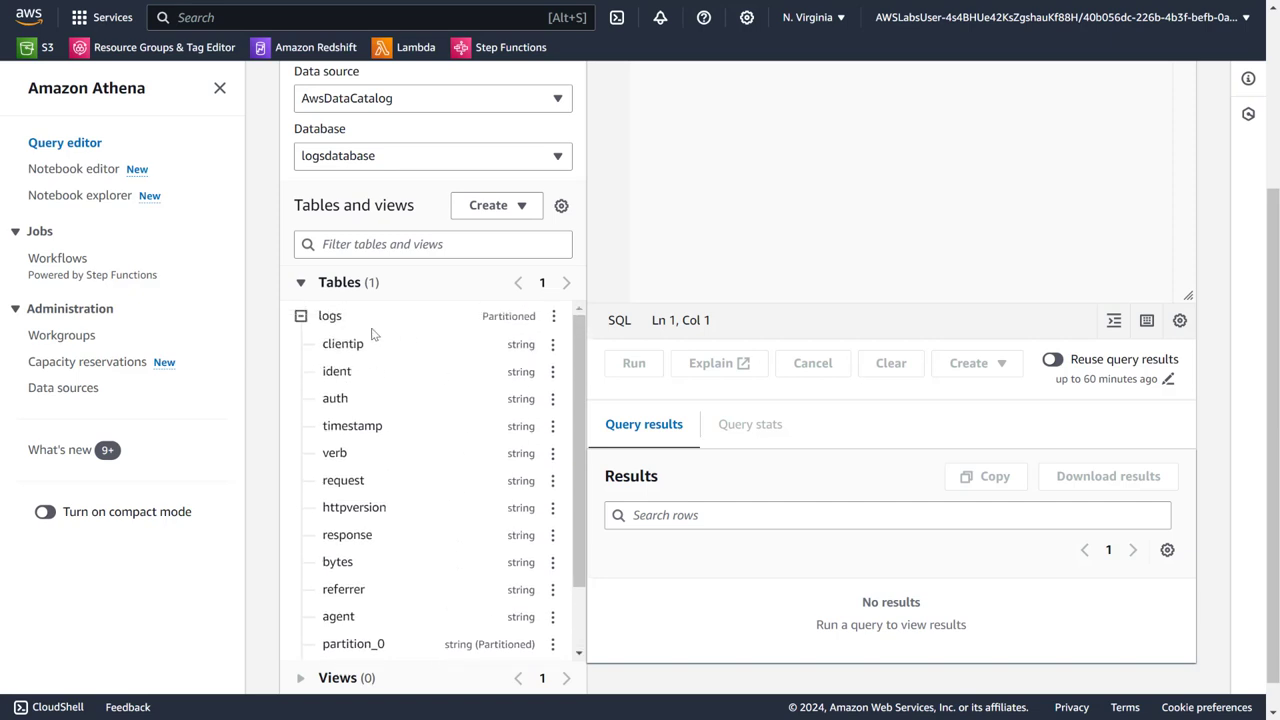
pyautogui.click(300, 316)
# Step: Preview the logs table with its generated ten-row query and look over the returned rows
pyautogui.click(567, 316)
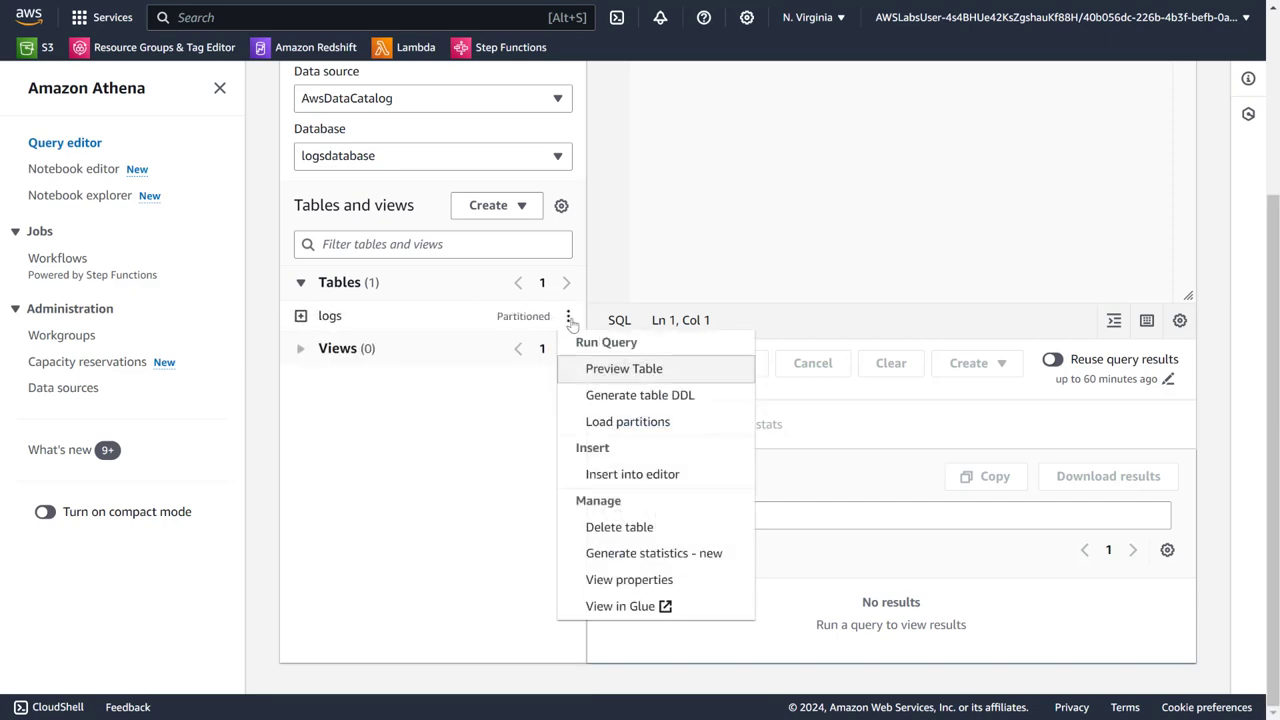
pyautogui.click(636, 368)
pyautogui.scroll(3, 628, 298)
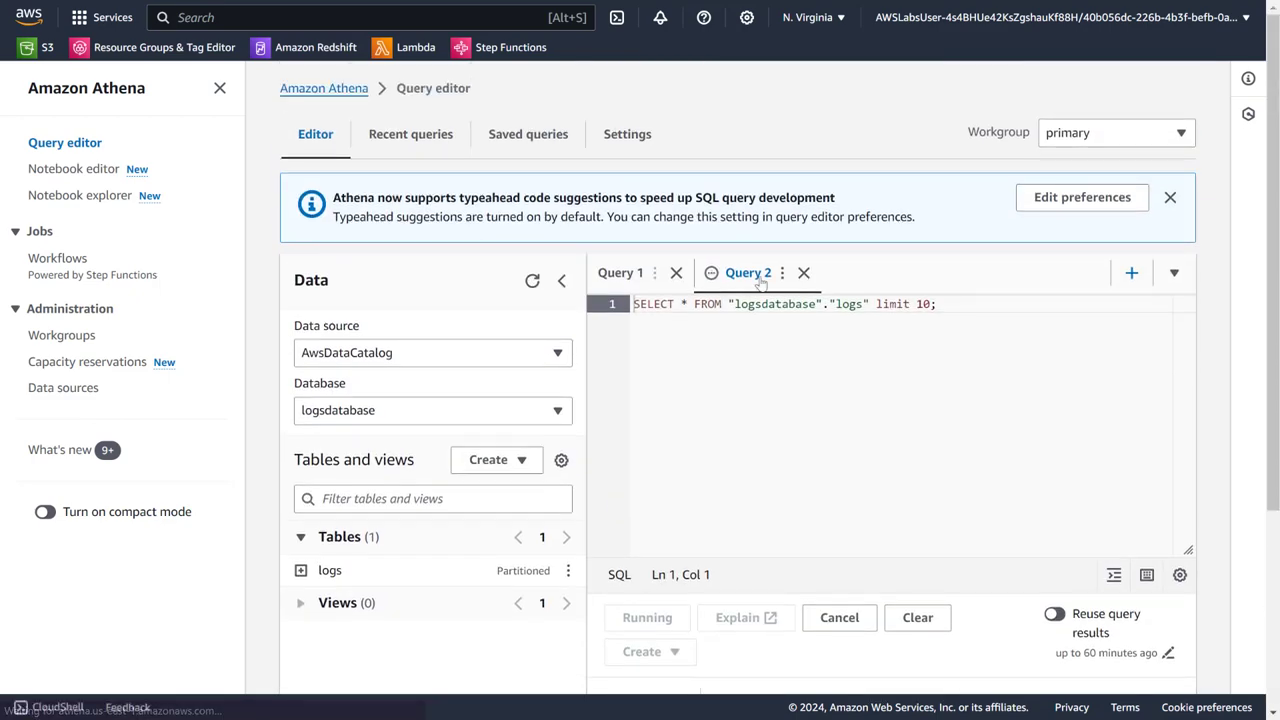
pyautogui.scroll(-5, 791, 554)
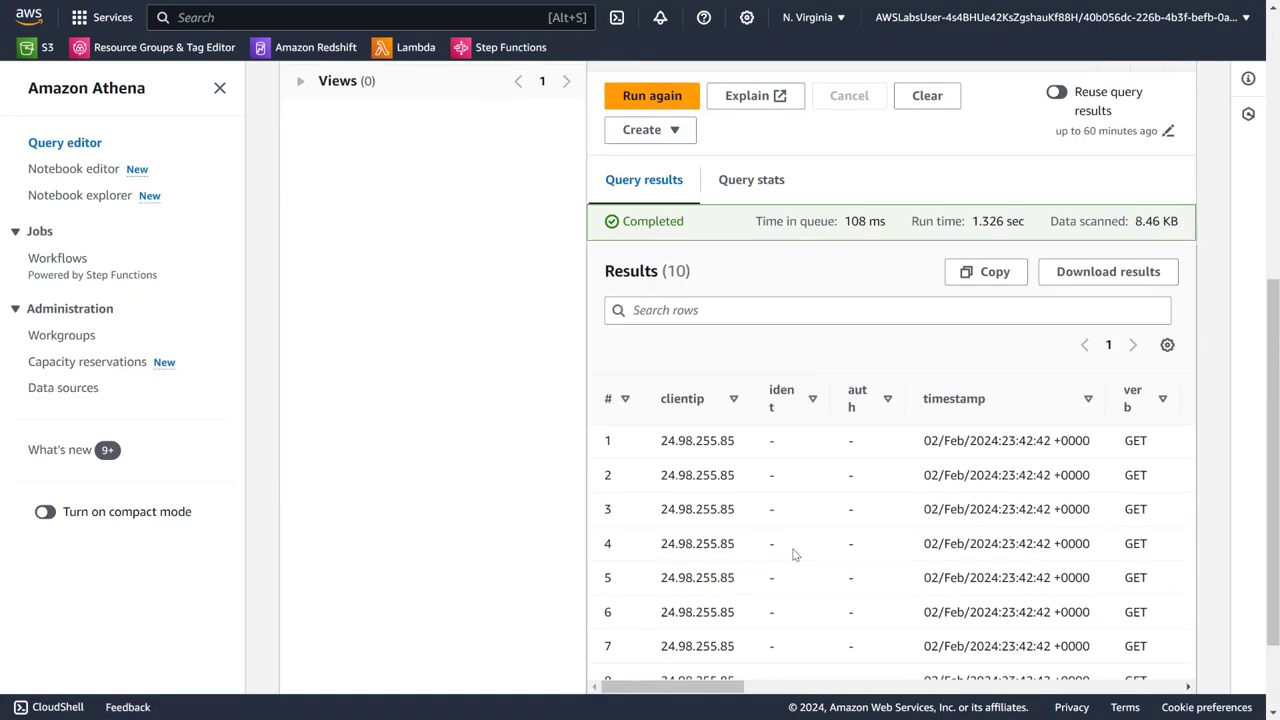
# Step: Change the preview query to select COUNT(clientip) instead of all columns, run it and review the result
pyautogui.scroll(5, 1277, 366)
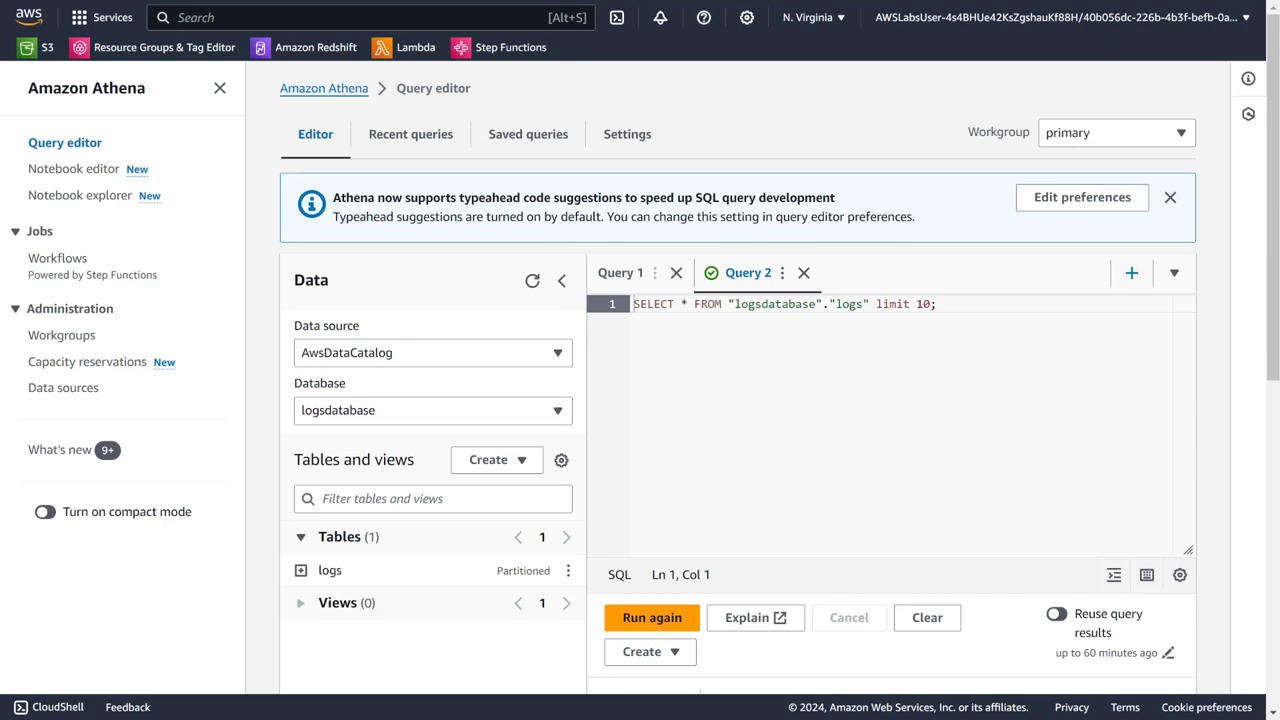
pyautogui.doubleClick(683, 303)
pyautogui.write('COUNT(clientip)')
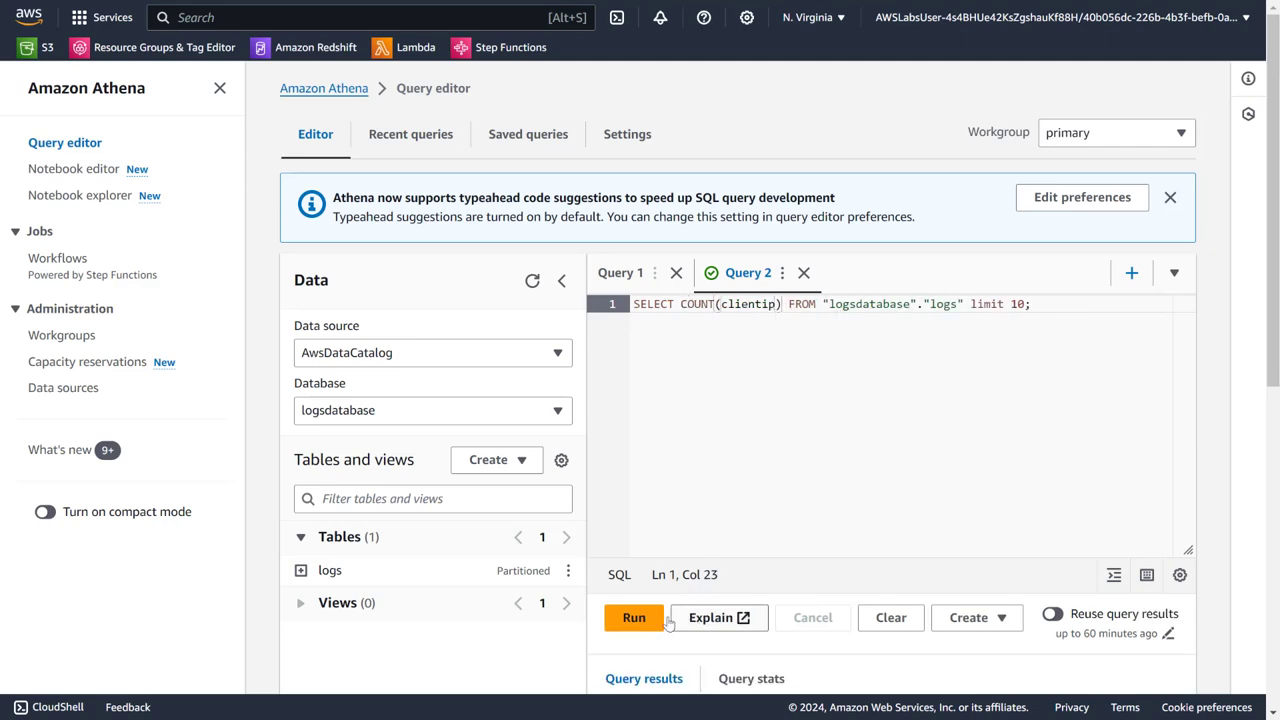
pyautogui.click(632, 617)
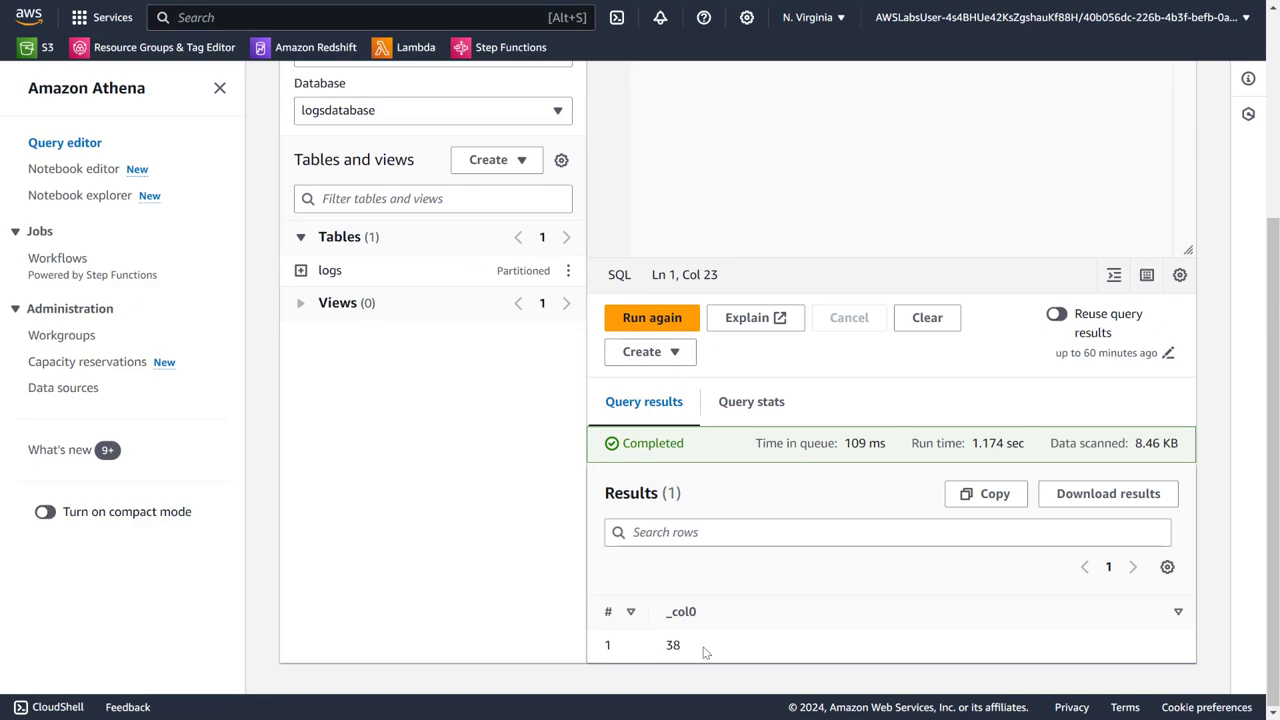
pyautogui.moveTo(688, 654); pyautogui.dragTo(659, 652)
pyautogui.scroll(3, 745, 594)
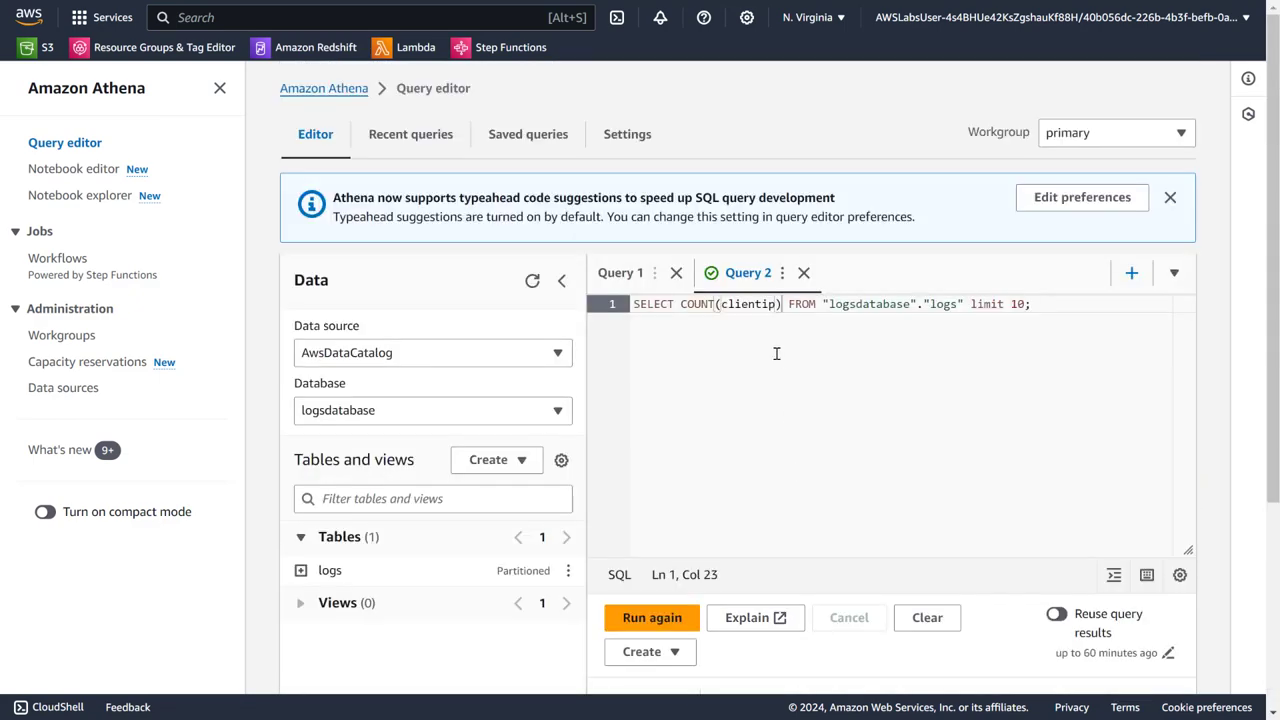
pyautogui.scroll(-3, 799, 366)
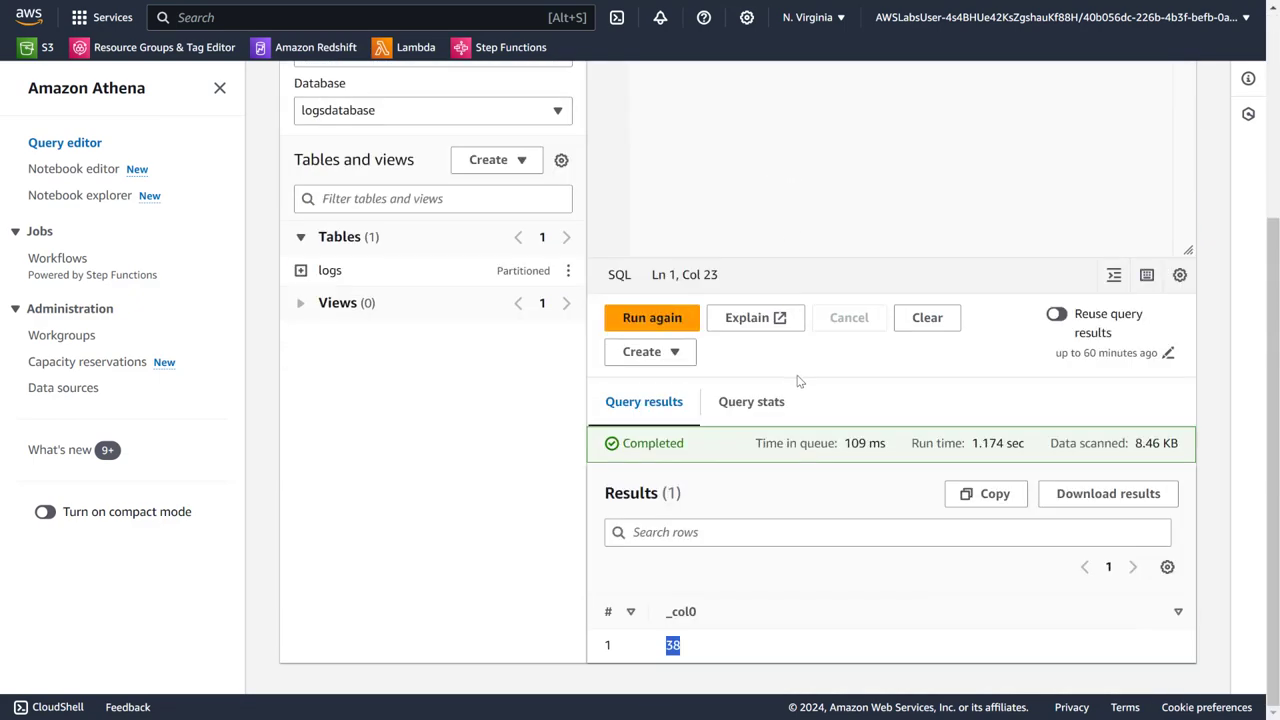
pyautogui.scroll(3, 797, 380)
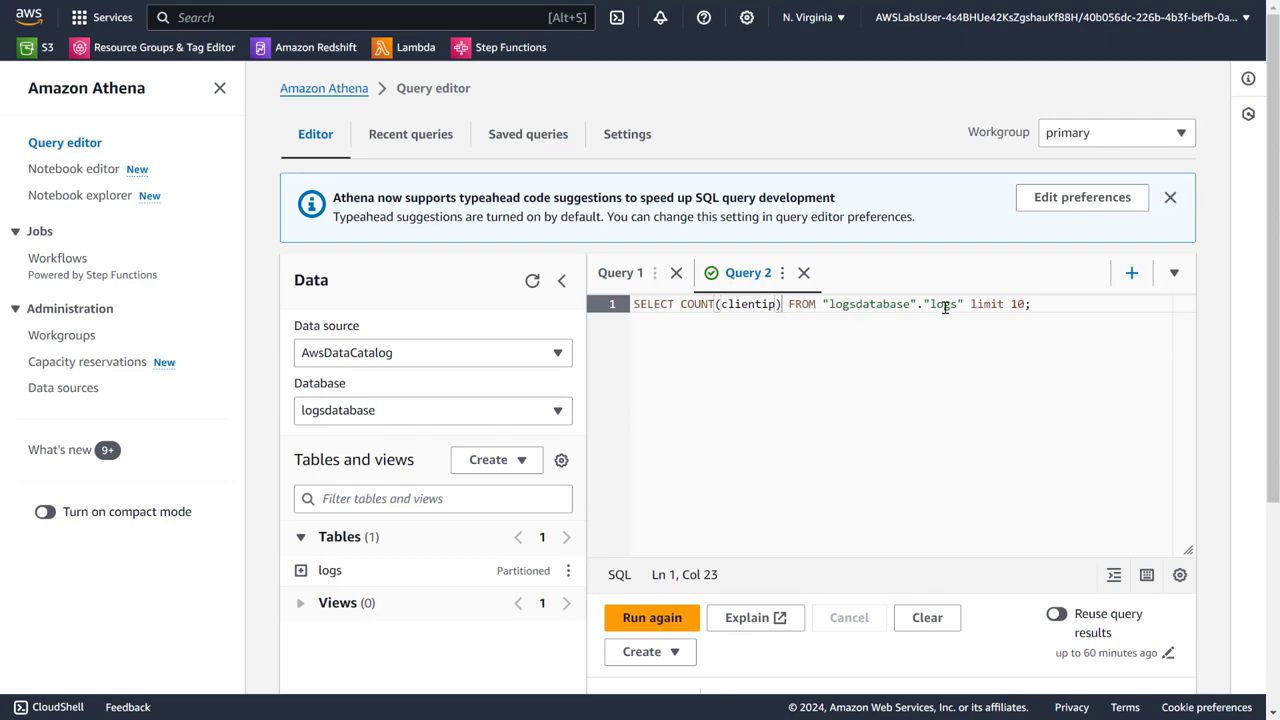
pyautogui.moveTo(960, 307); pyautogui.dragTo(612, 303)
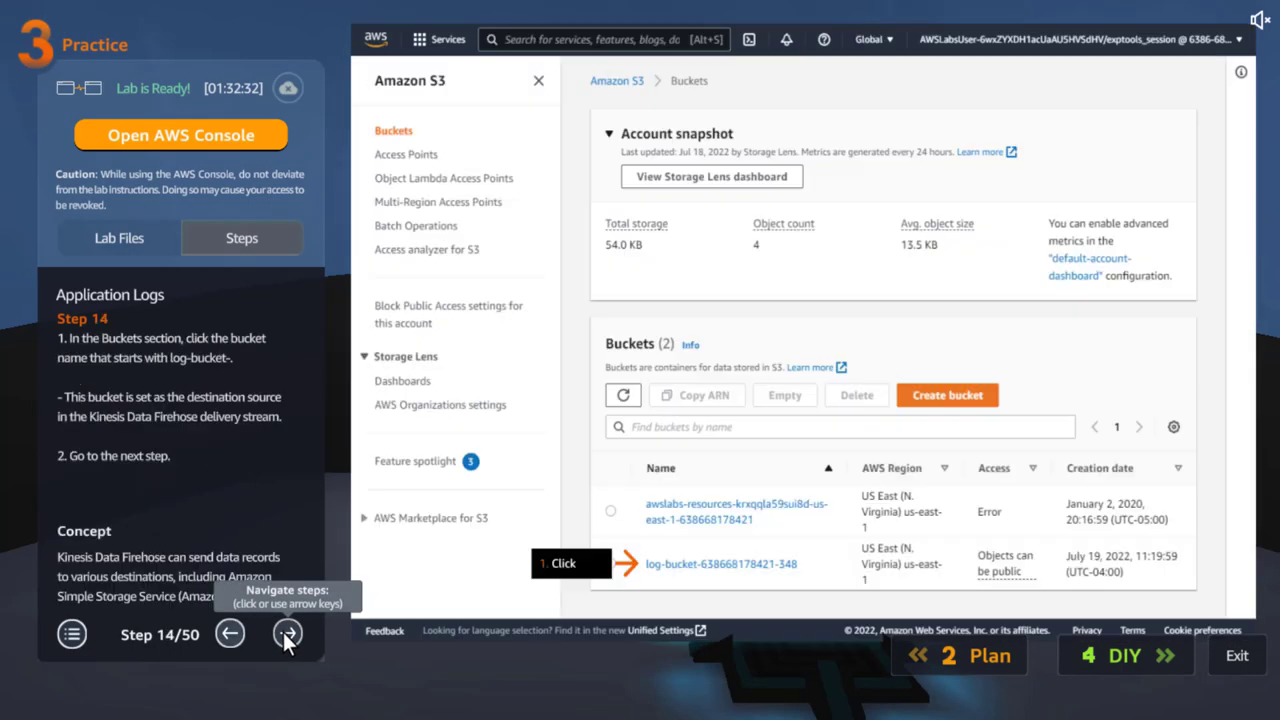
# Step: Switch to Cloud Quest, advance through the Practice instructions and open the DIY section to read its activities
pyautogui.doubleClick(288, 633)
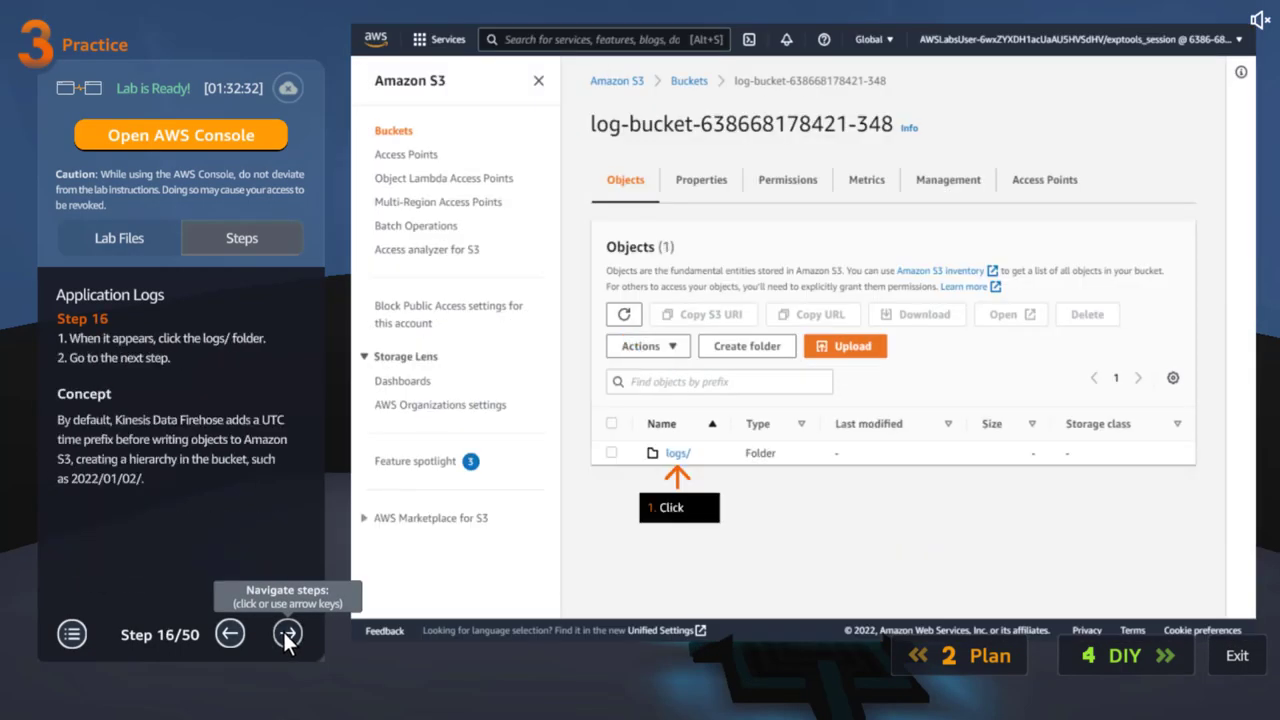
pyautogui.tripleClick(288, 633)
pyautogui.tripleClick(288, 633)
pyautogui.tripleClick(288, 633)
pyautogui.tripleClick(288, 633)
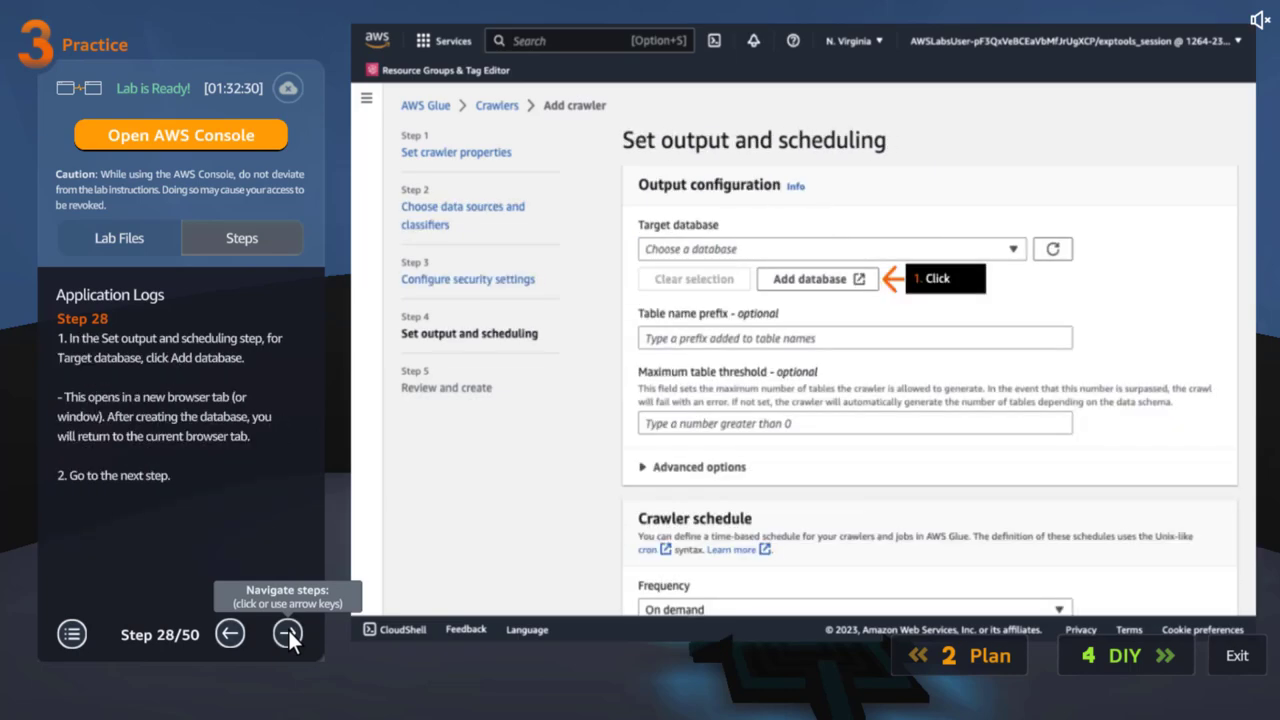
pyautogui.doubleClick(288, 633)
pyautogui.click(1142, 655)
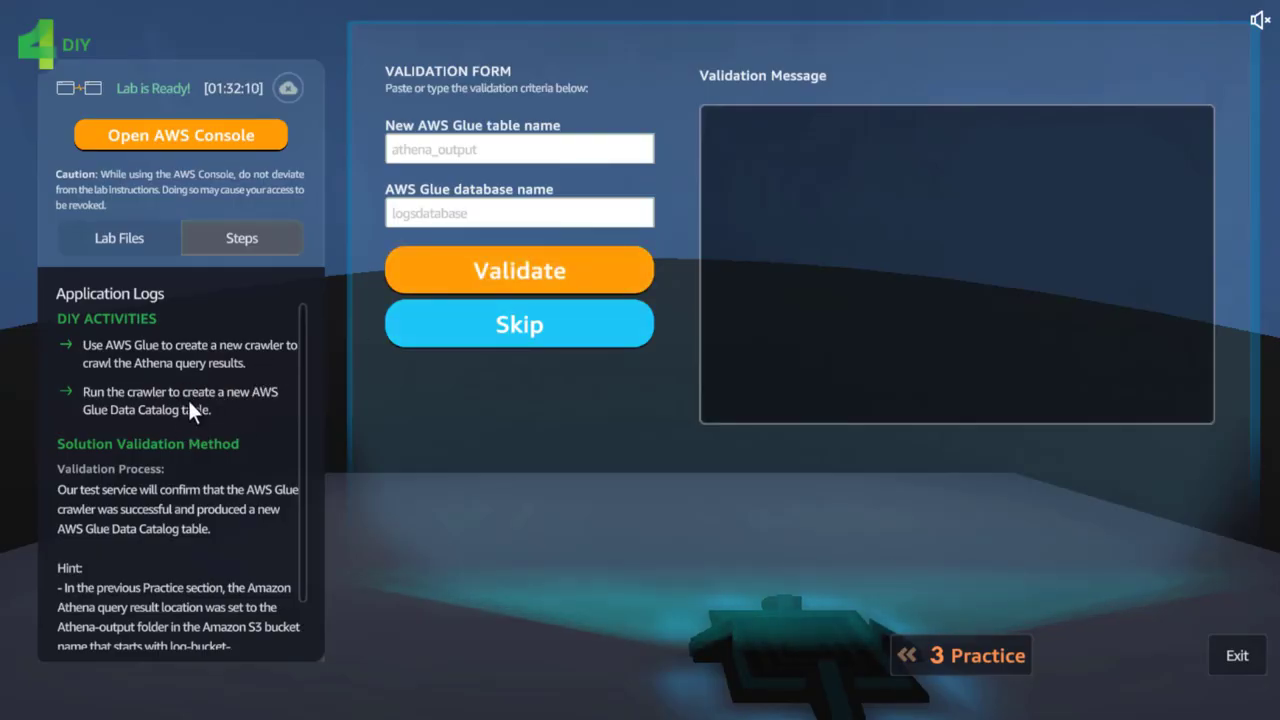
pyautogui.scroll(-1, 192, 395)
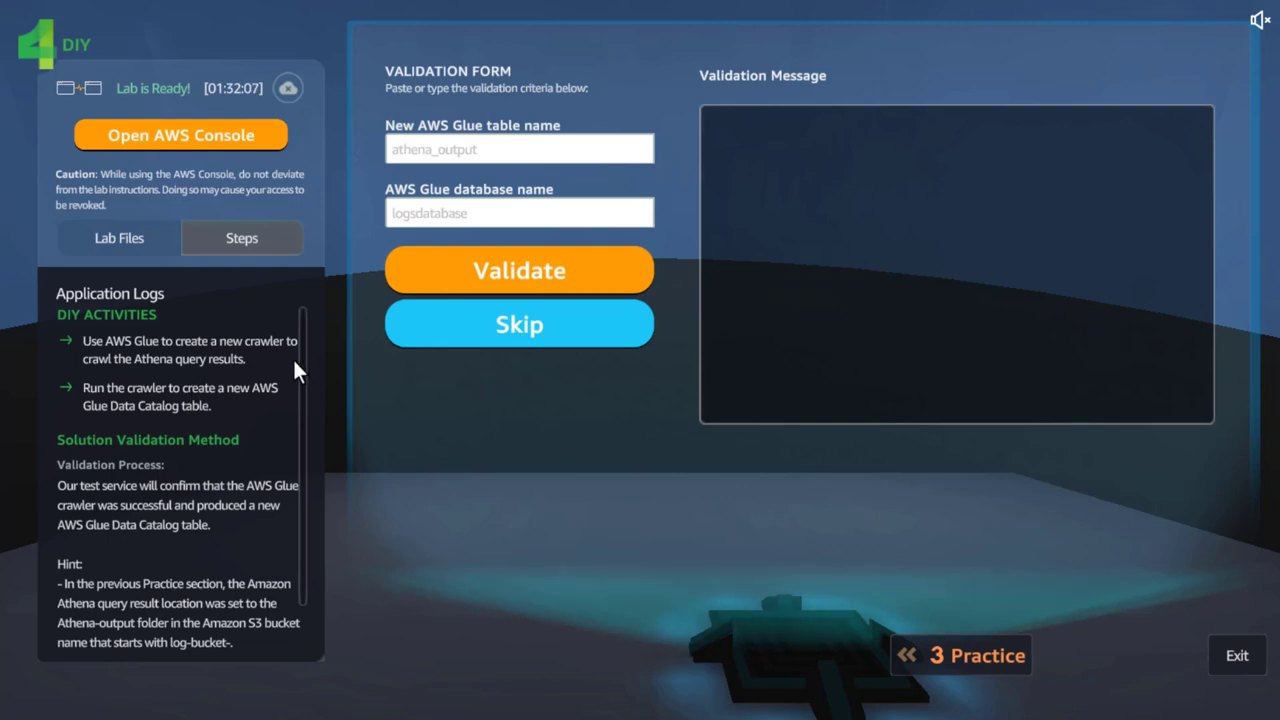
# Step: Set Athena's query result location to the Athena-output/ folder in the bucket starting with log-bucket and save the settings
pyautogui.scroll(-3, 294, 370)
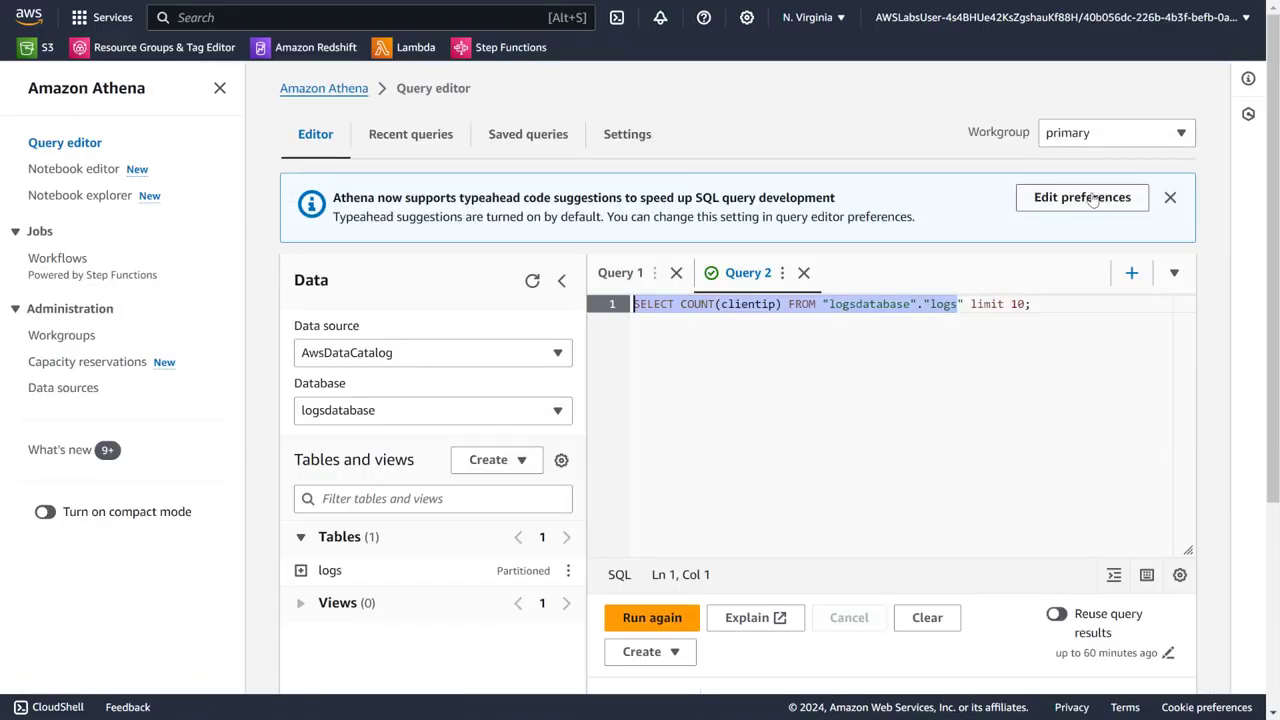
pyautogui.click(652, 140)
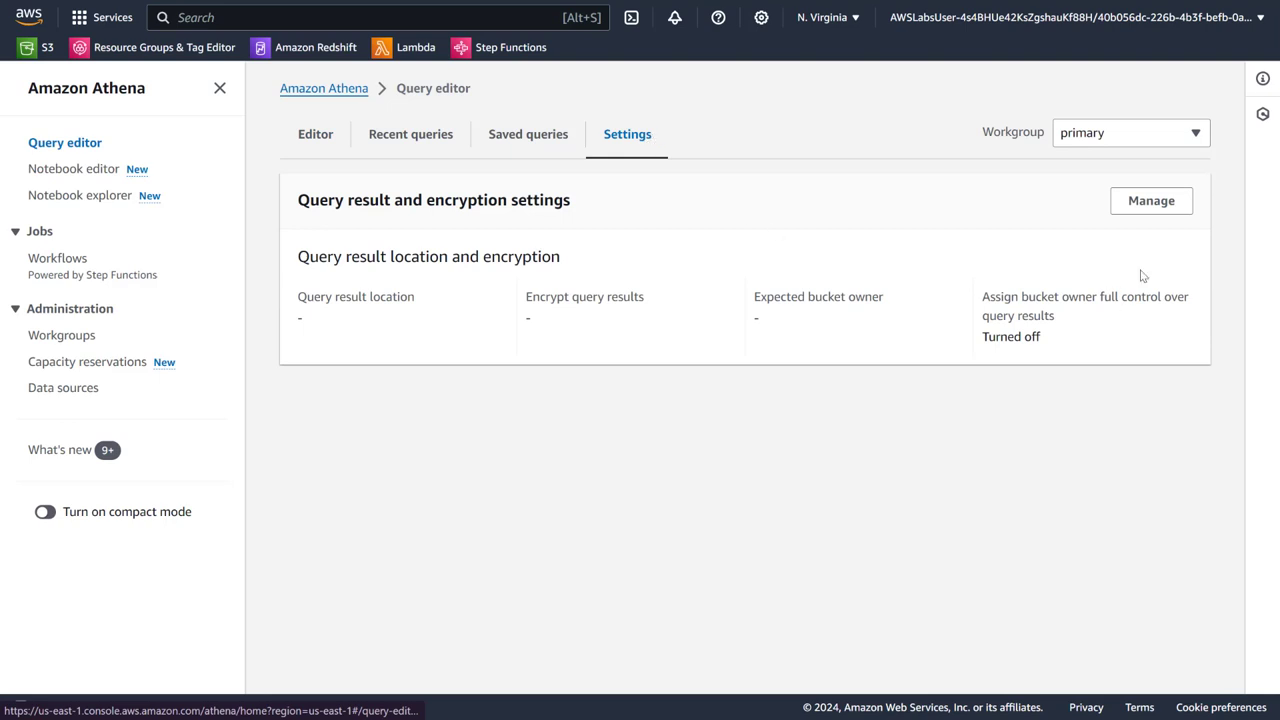
pyautogui.click(1148, 204)
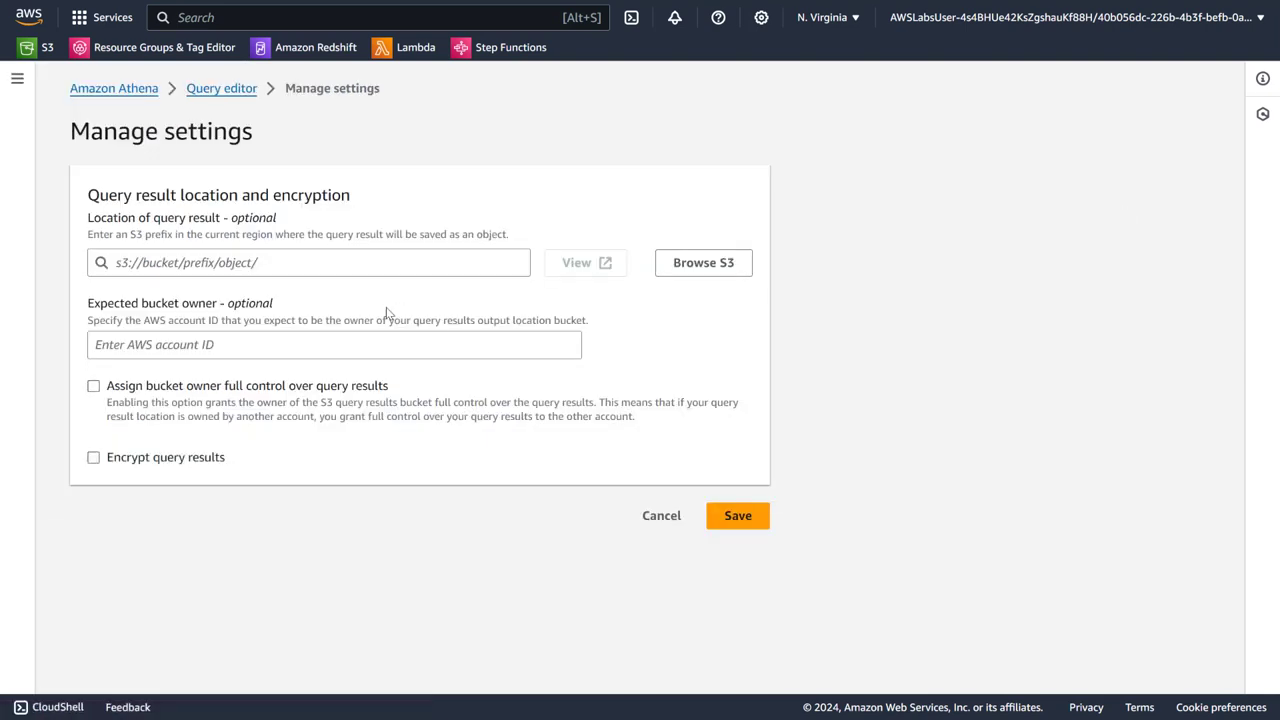
pyautogui.click(700, 263)
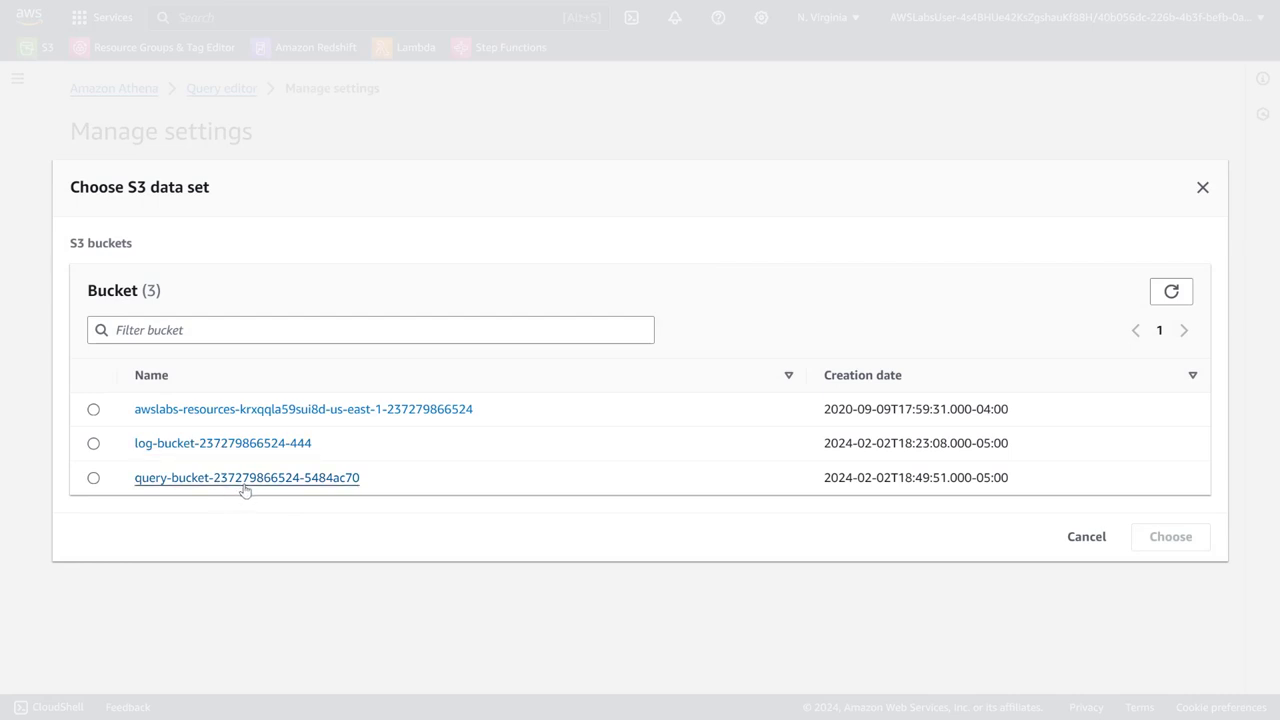
pyautogui.click(236, 440)
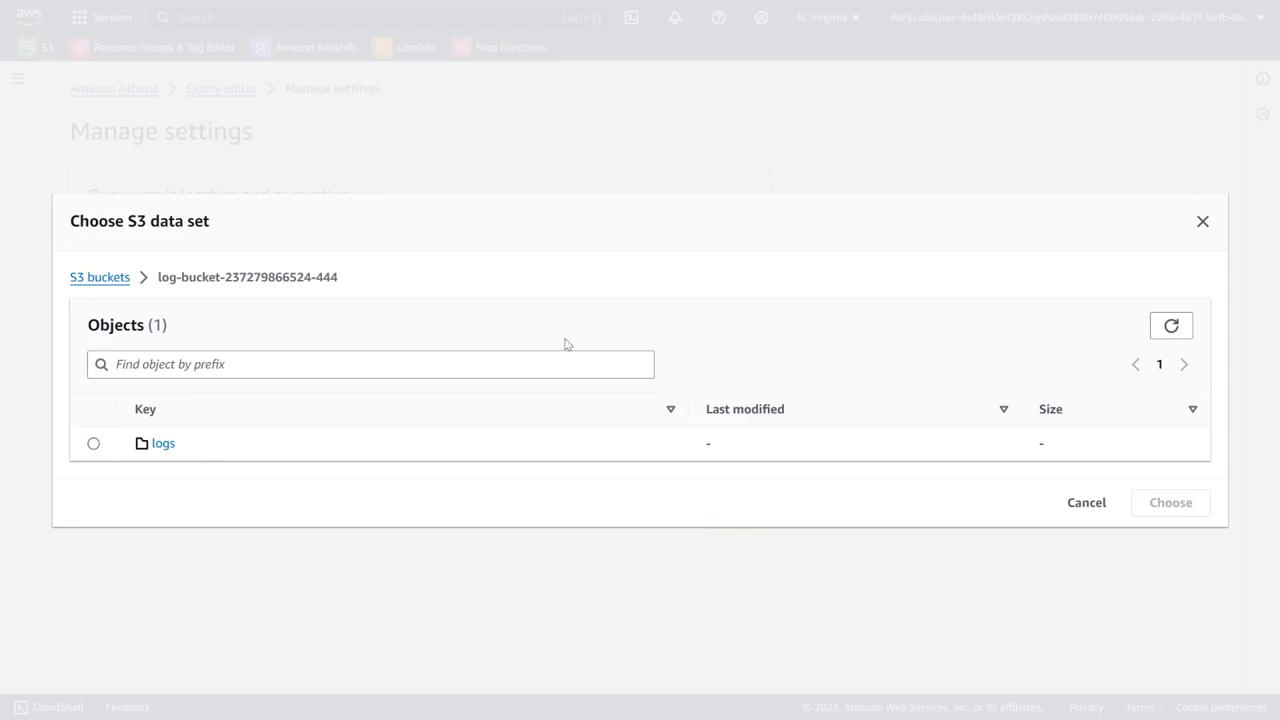
pyautogui.click(100, 278)
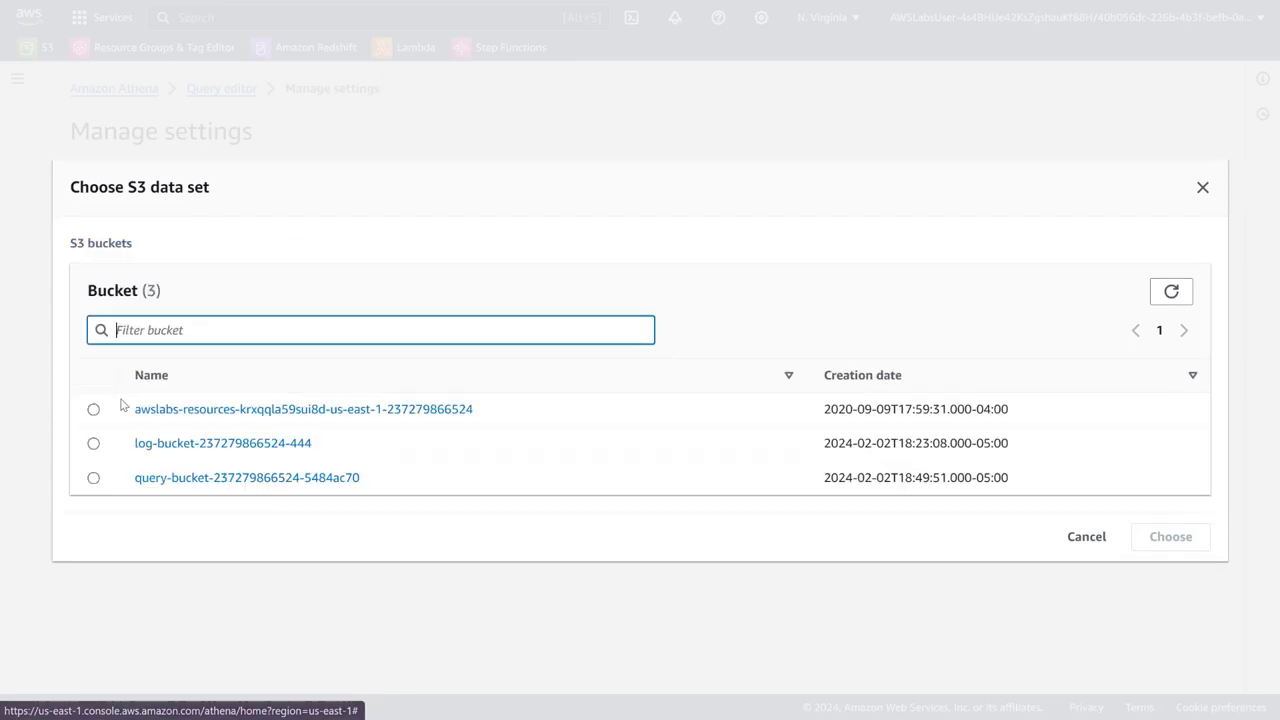
pyautogui.click(93, 444)
pyautogui.click(1140, 537)
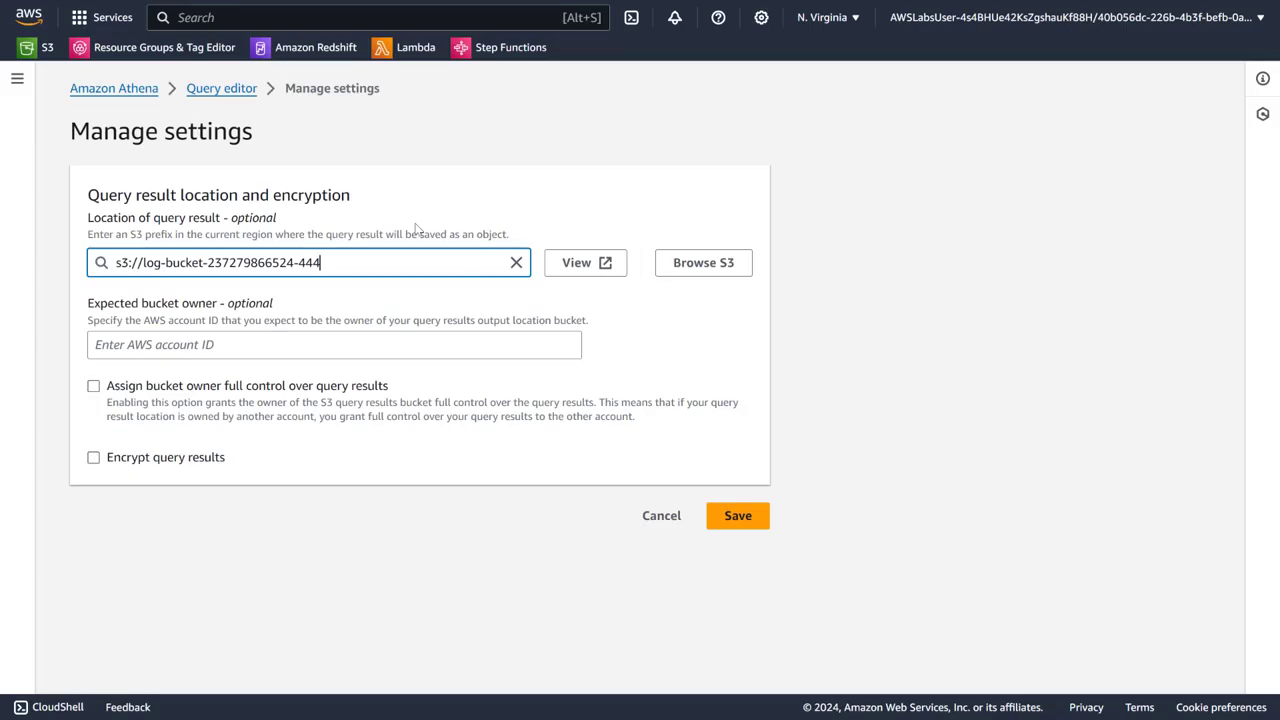
pyautogui.click(363, 255)
pyautogui.write('Athena-output/')
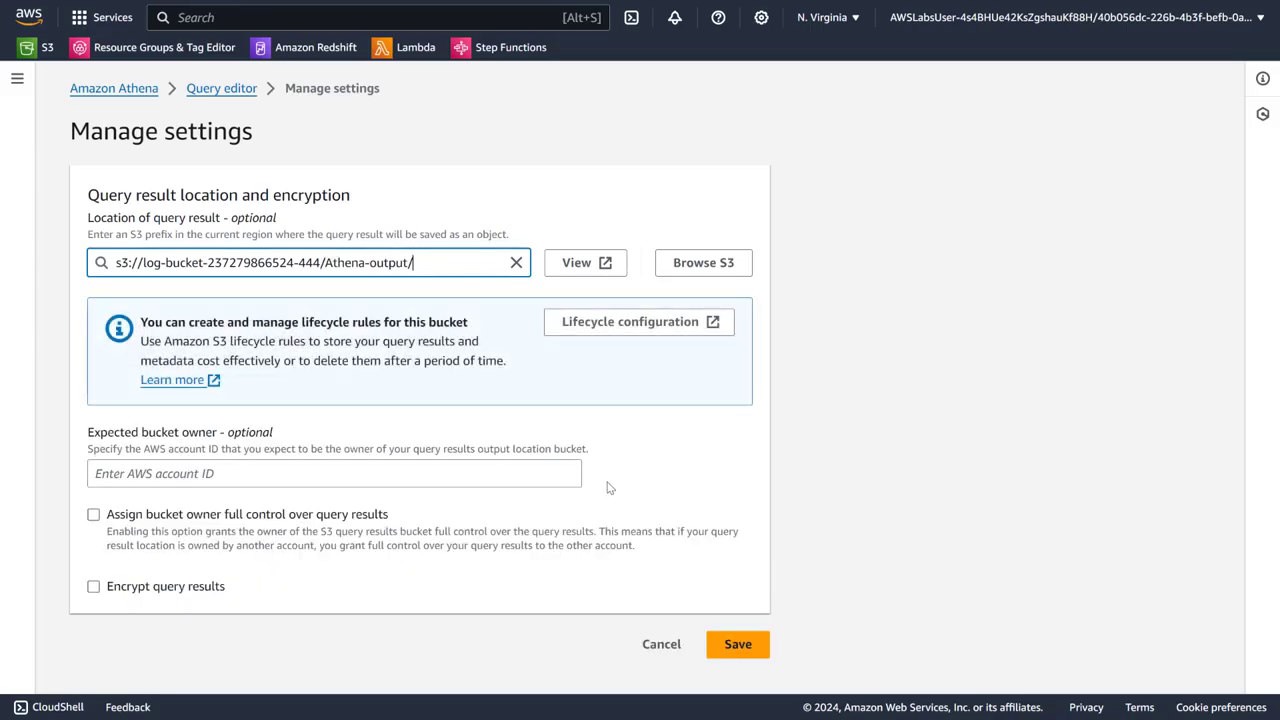
pyautogui.click(740, 643)
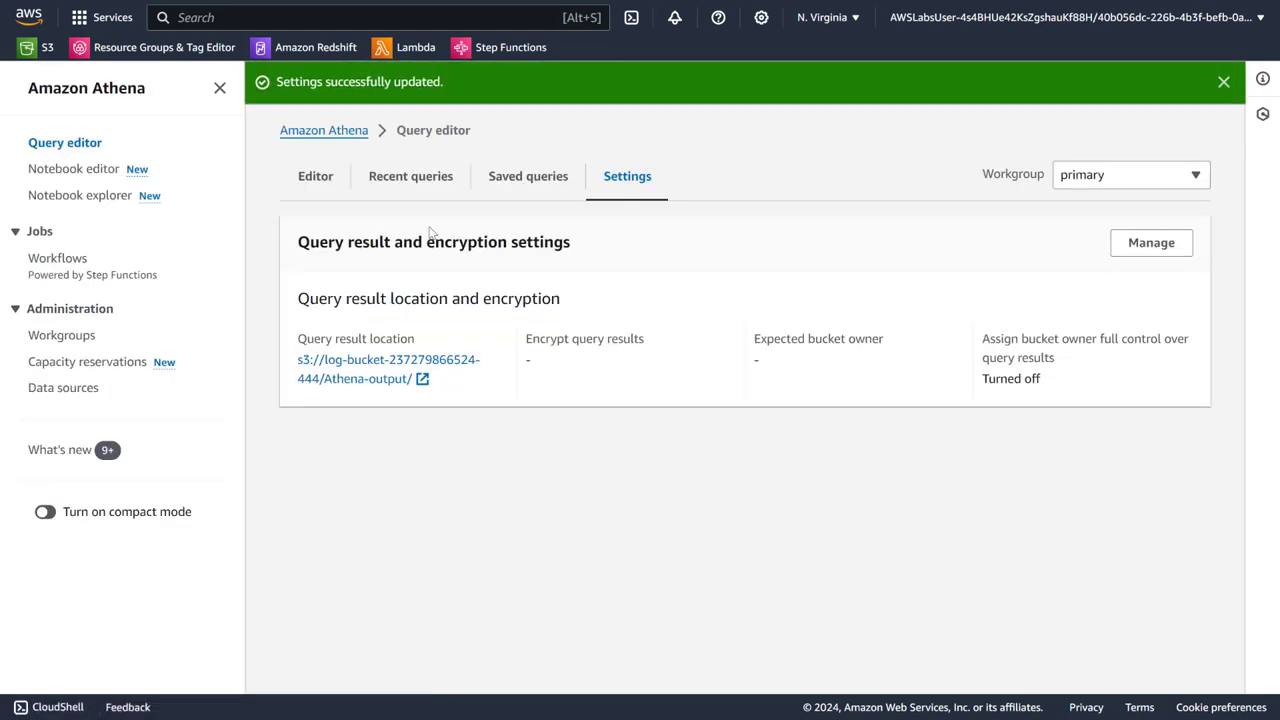
# Step: Remove the limit 10 clause from the COUNT(clientip) query on the logs table and run it again
pyautogui.click(315, 176)
pyautogui.click(797, 331)
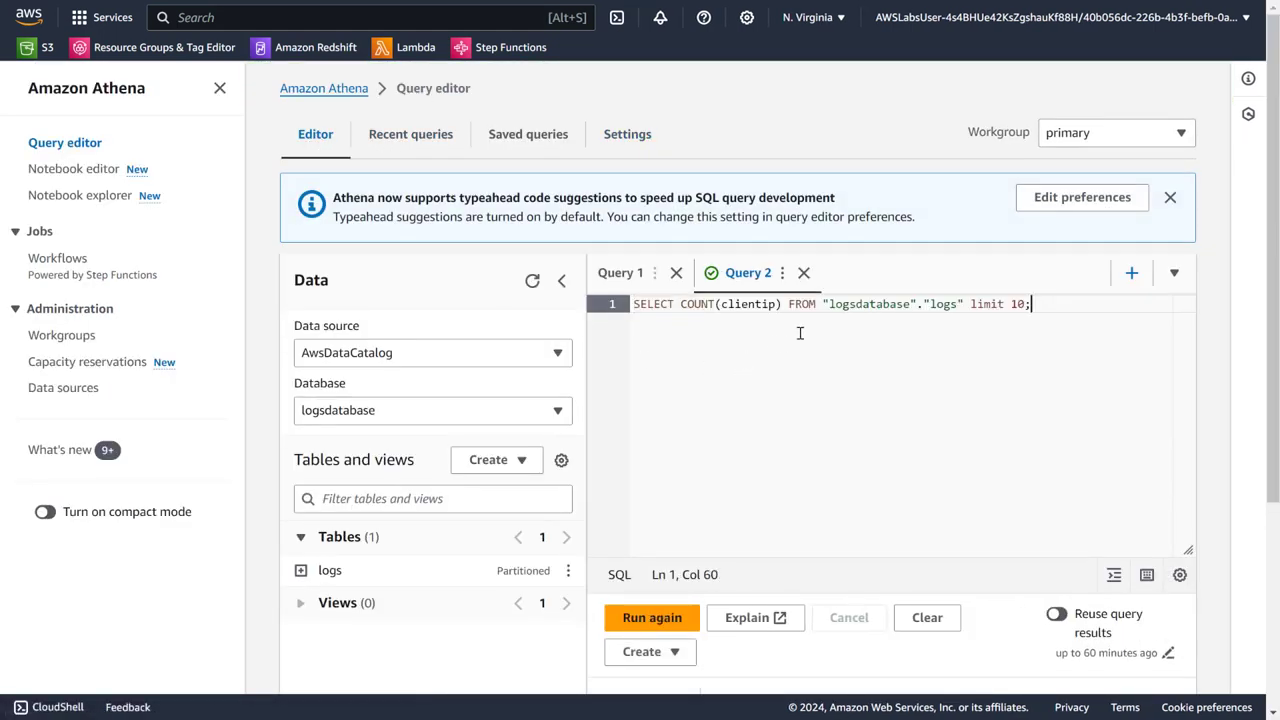
pyautogui.moveTo(970, 304); pyautogui.dragTo(1030, 302)
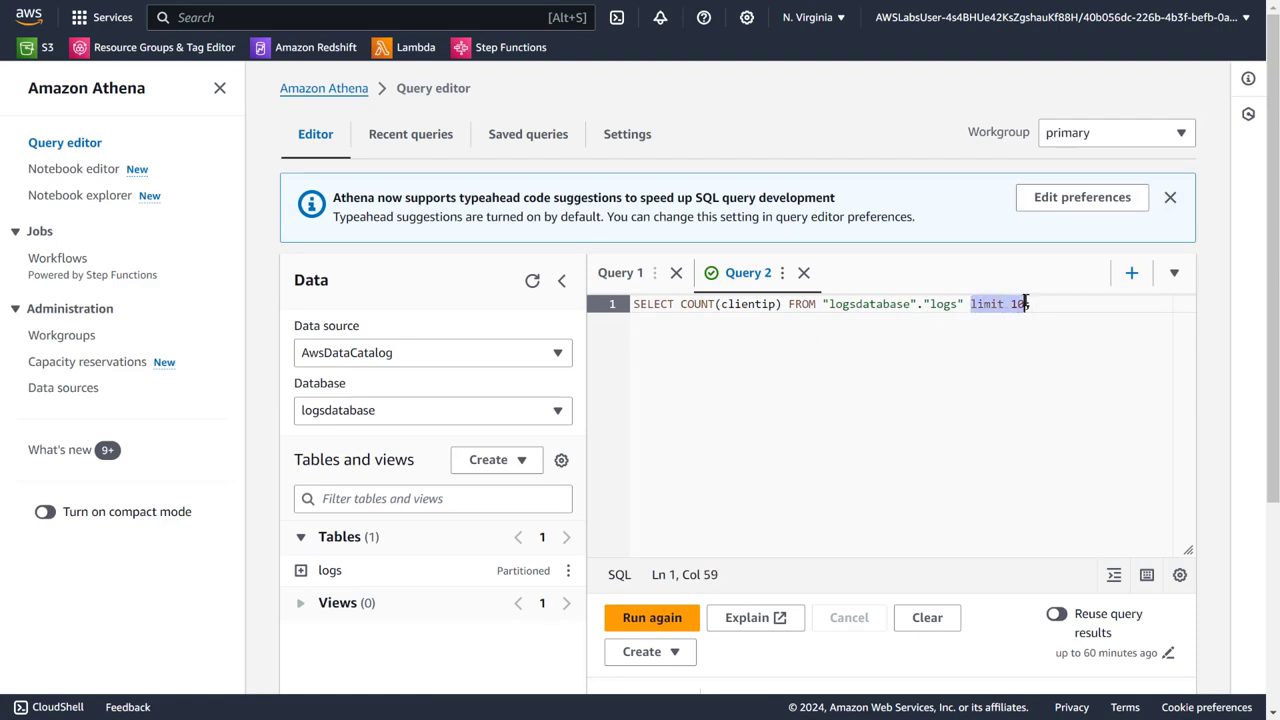
pyautogui.press('BackSpace')
pyautogui.press('BackSpace')
pyautogui.scroll(-3, 745, 377)
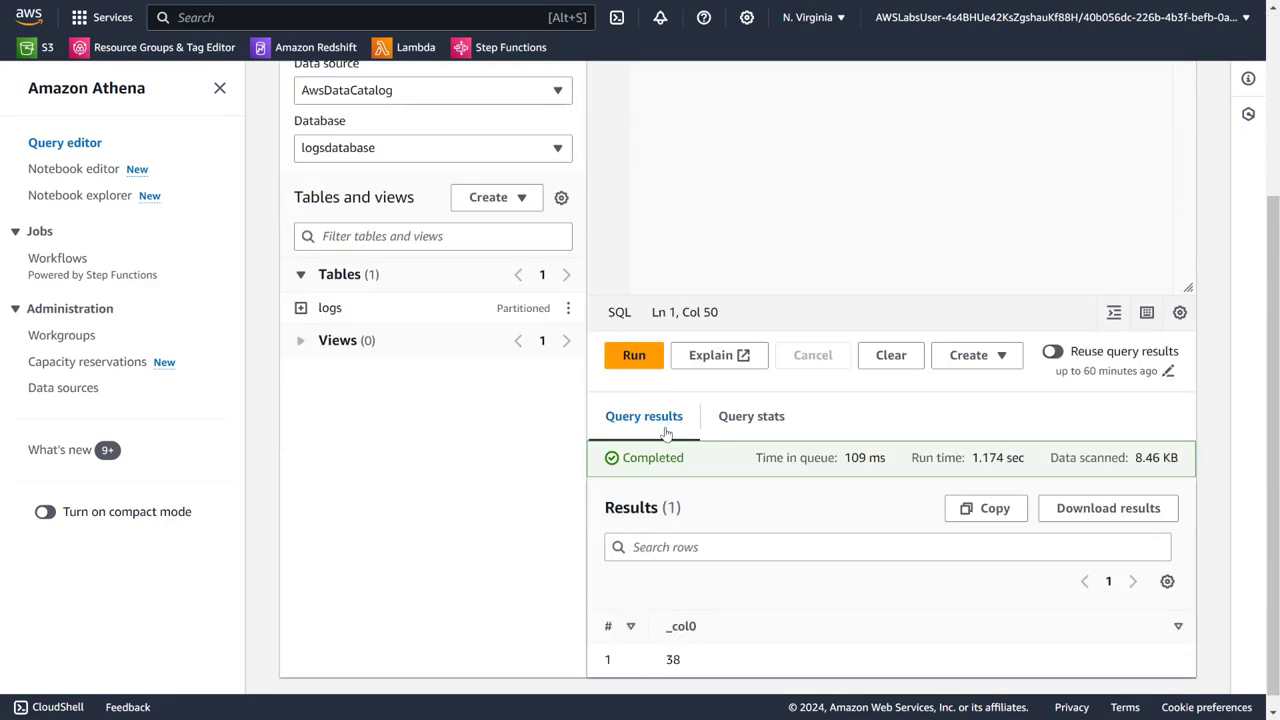
pyautogui.click(636, 358)
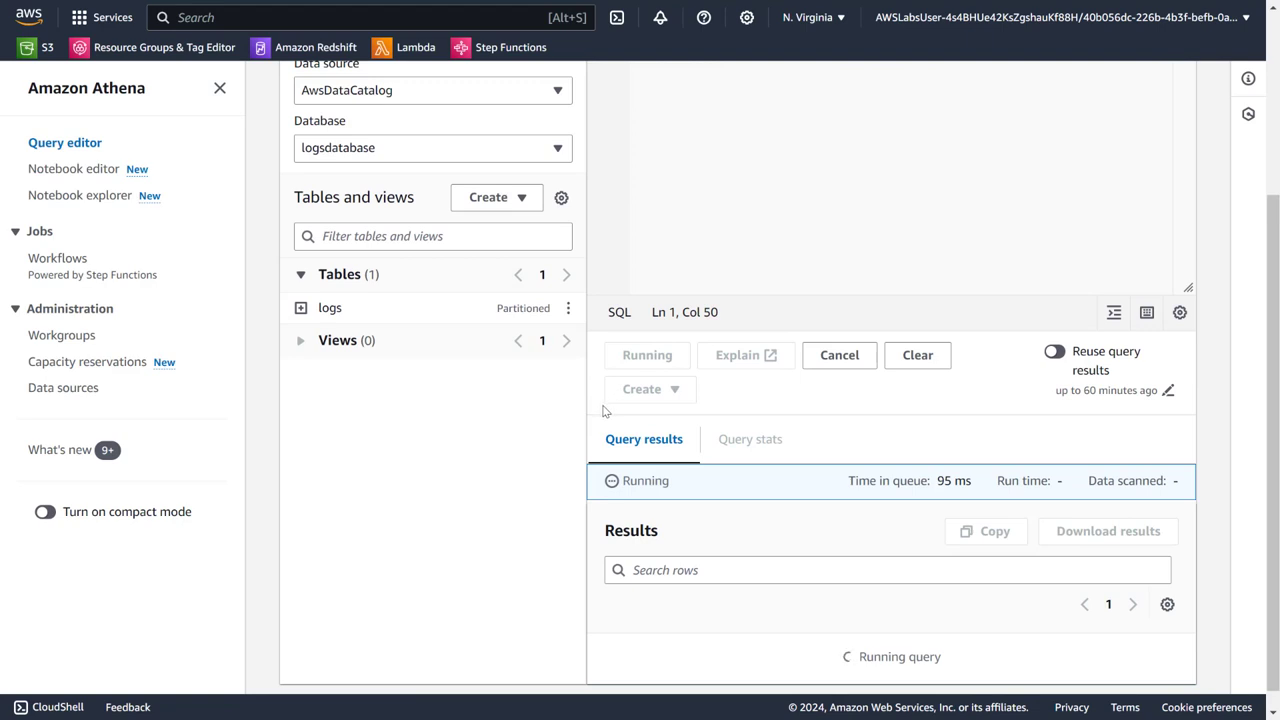
pyautogui.scroll(-1, 674, 608)
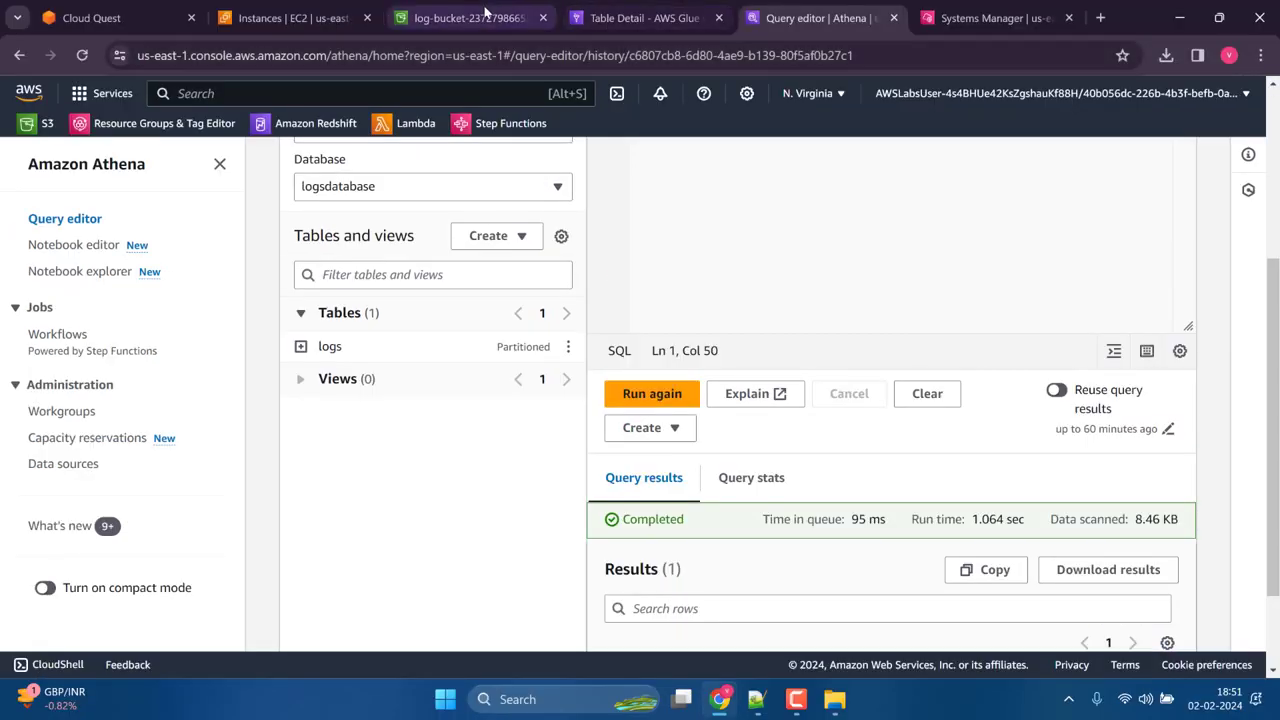
# Step: Check the query output in the S3 log bucket by browsing Athena-output/ down to the Unsaved/2024/ folder
pyautogui.click(450, 17)
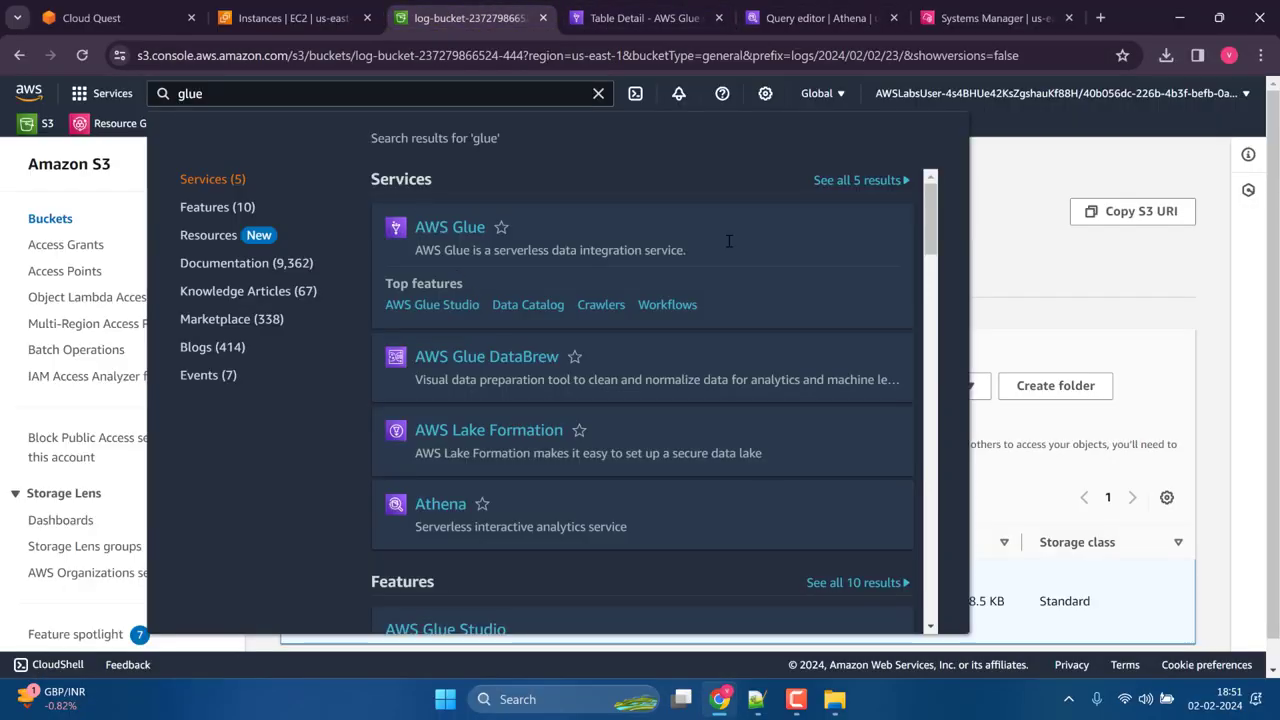
pyautogui.press('Escape')
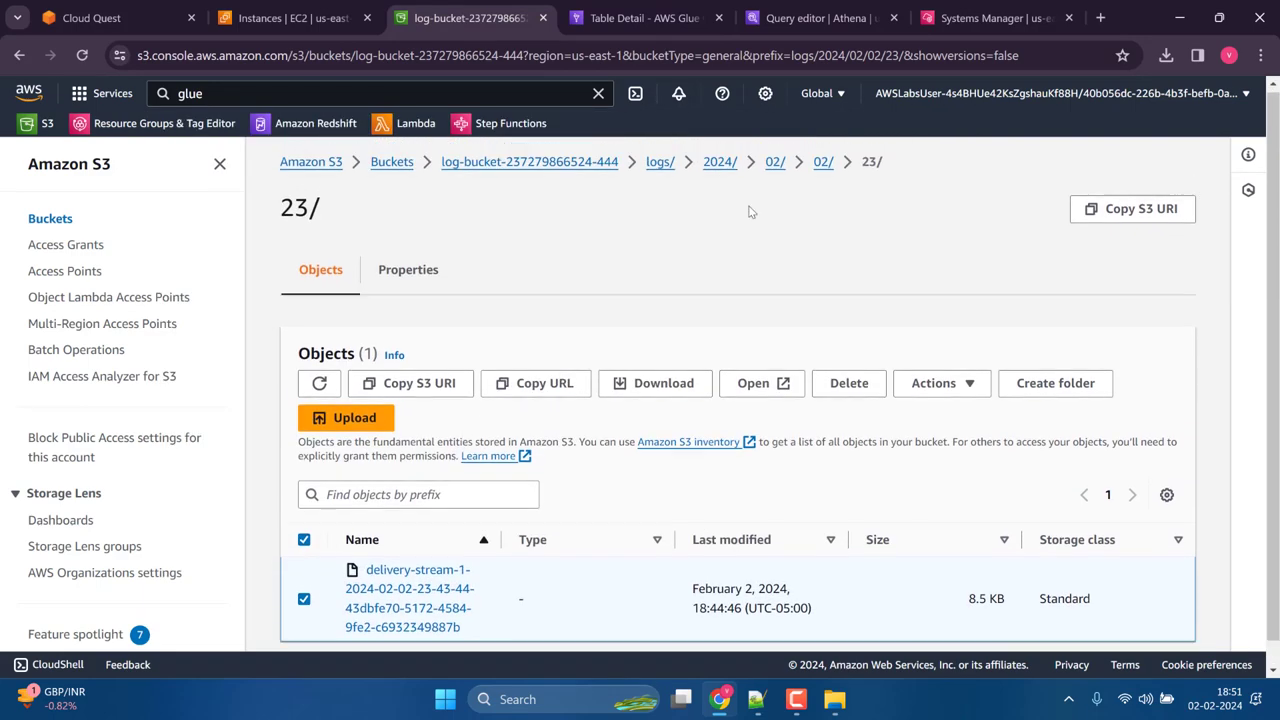
pyautogui.click(585, 165)
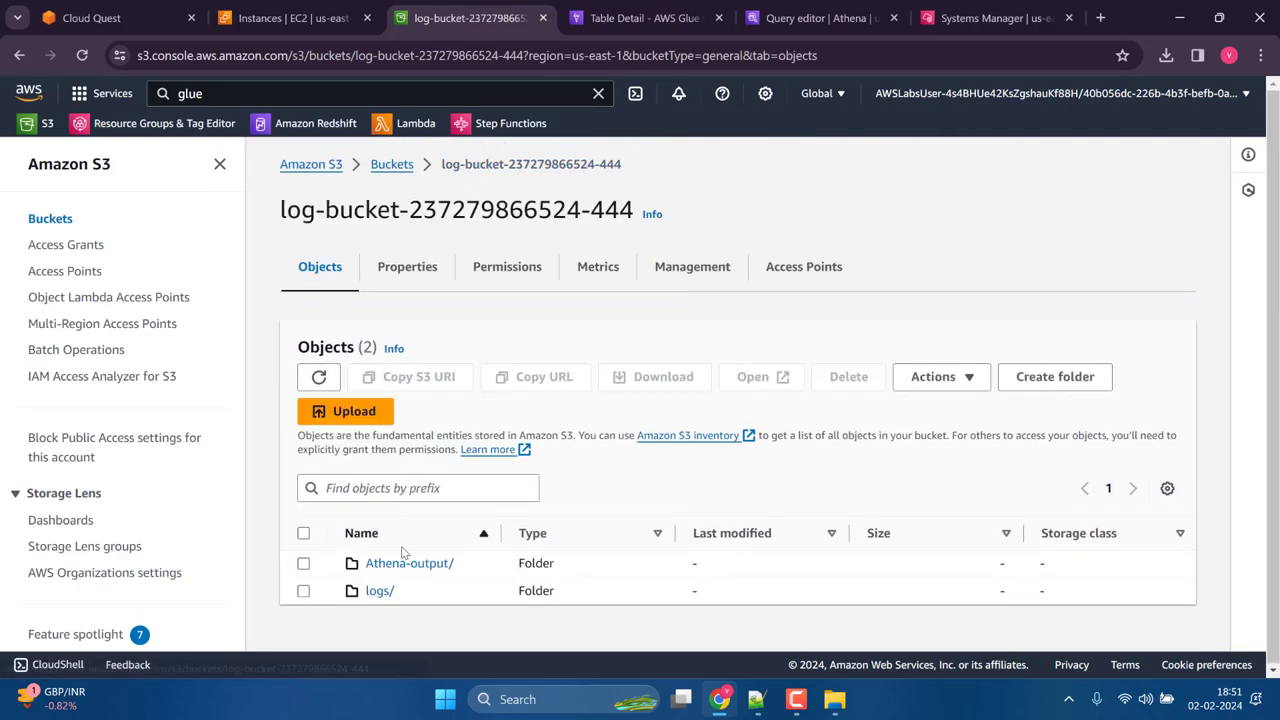
pyautogui.click(415, 565)
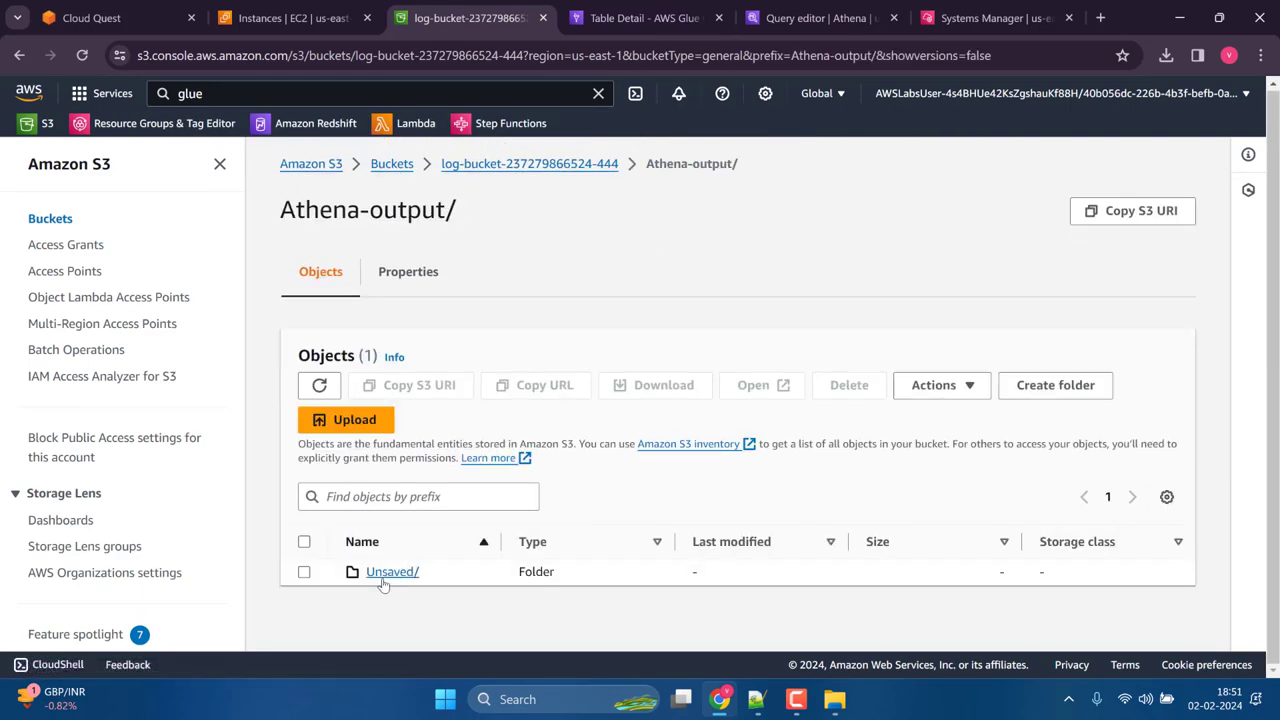
pyautogui.click(384, 576)
pyautogui.click(384, 576)
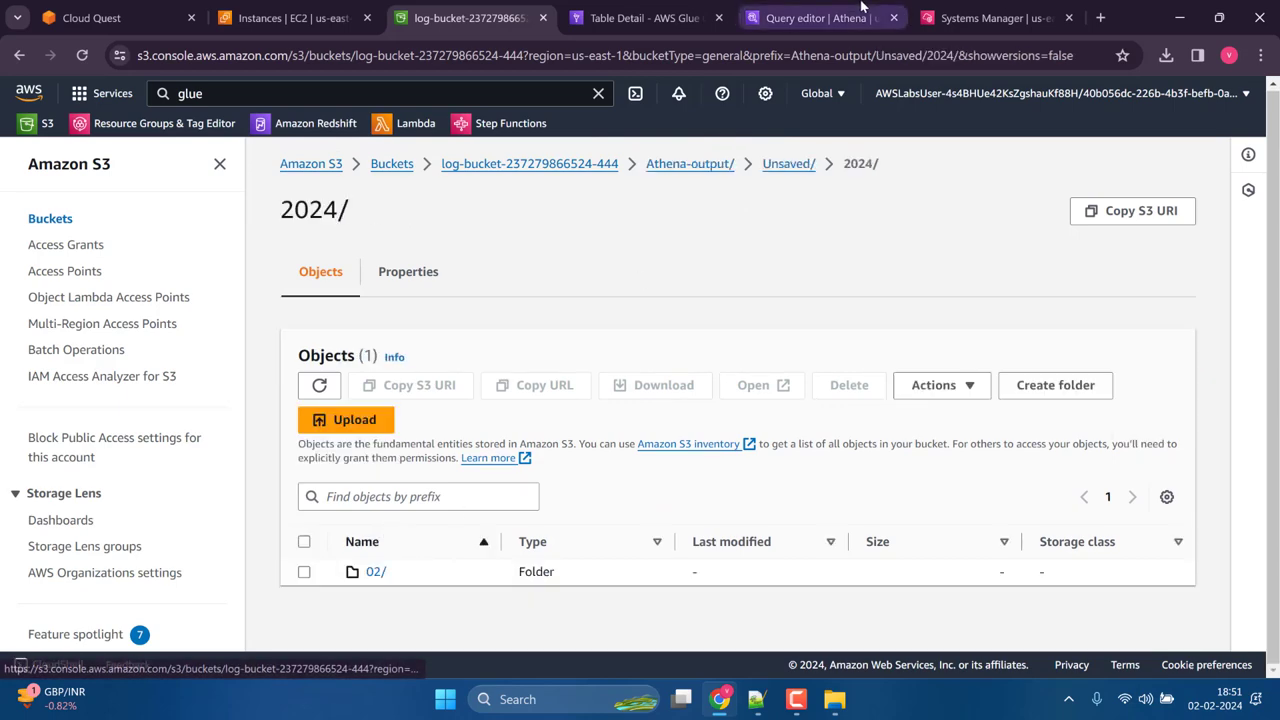
# Step: Switch back to the Athena query editor and review the COUNT(clientip) query with its results
pyautogui.click(995, 18)
pyautogui.click(800, 18)
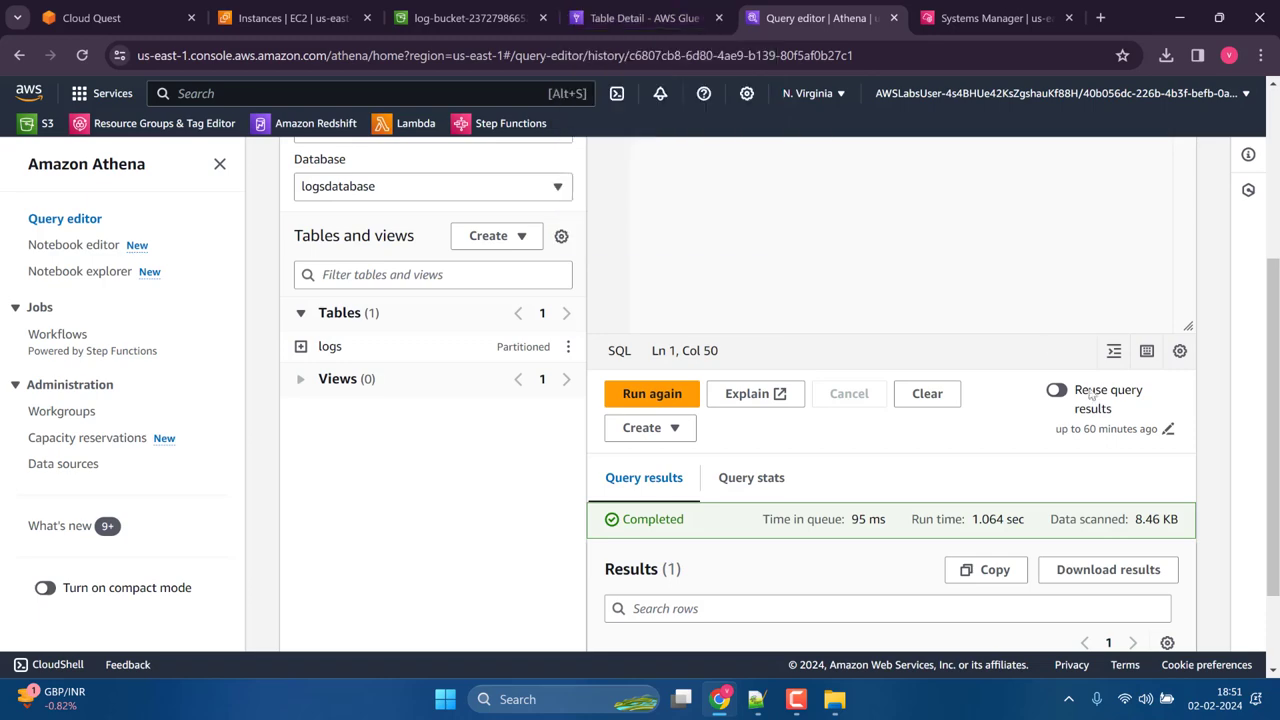
pyautogui.scroll(-2, 974, 524)
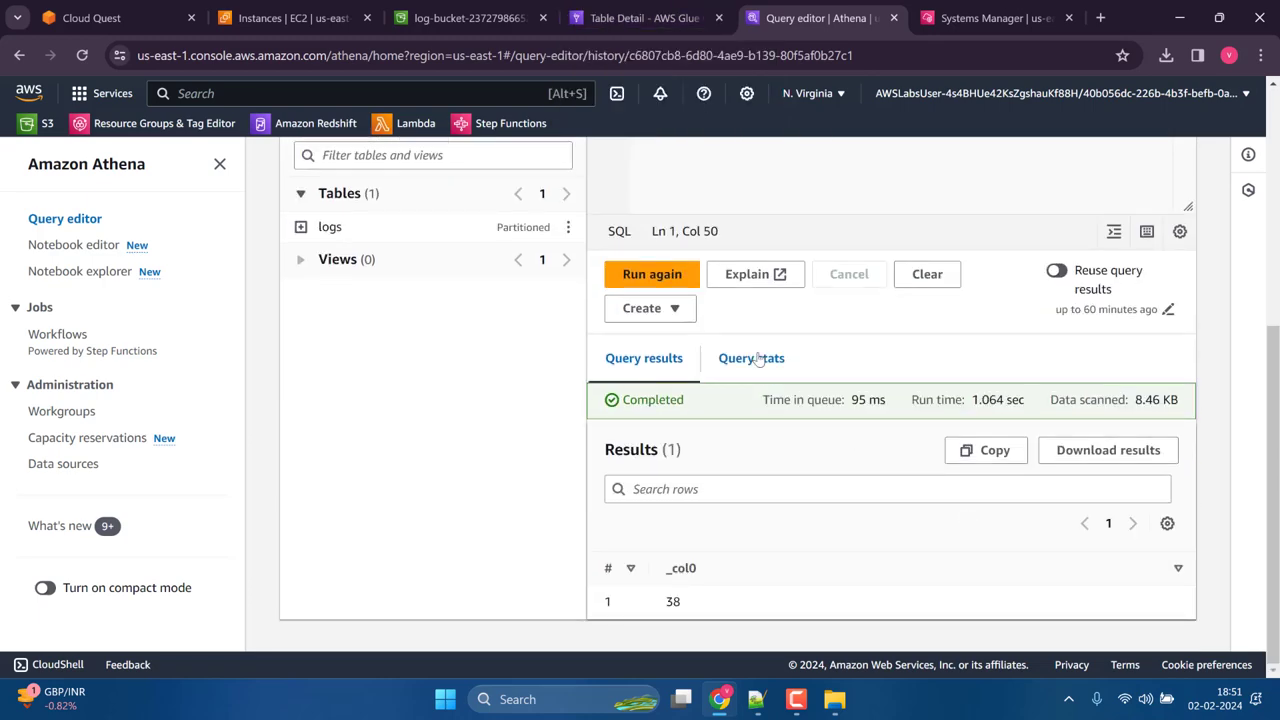
pyautogui.scroll(4, 921, 388)
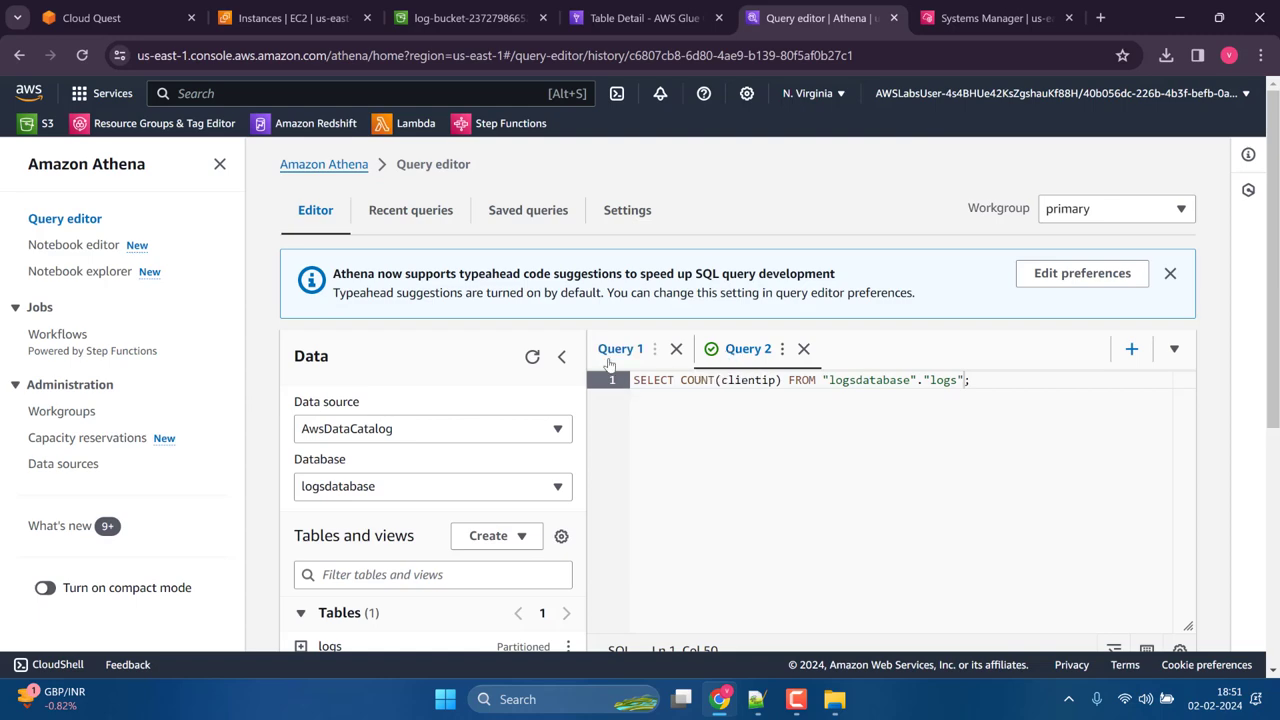
pyautogui.scroll(-1, 704, 417)
pyautogui.scroll(1, 704, 417)
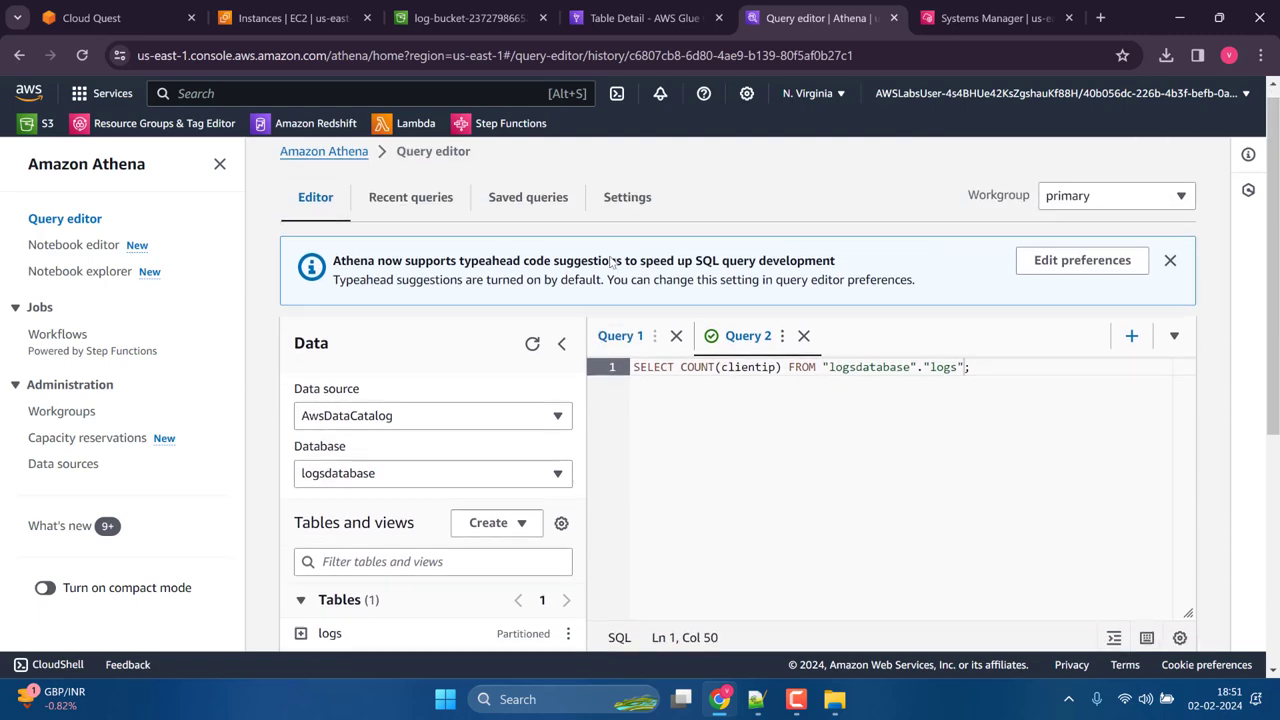
# Step: Open the saved queries Diners_Club_Suspected and Invalid_Security_Codes and examine which table they select from
pyautogui.click(542, 212)
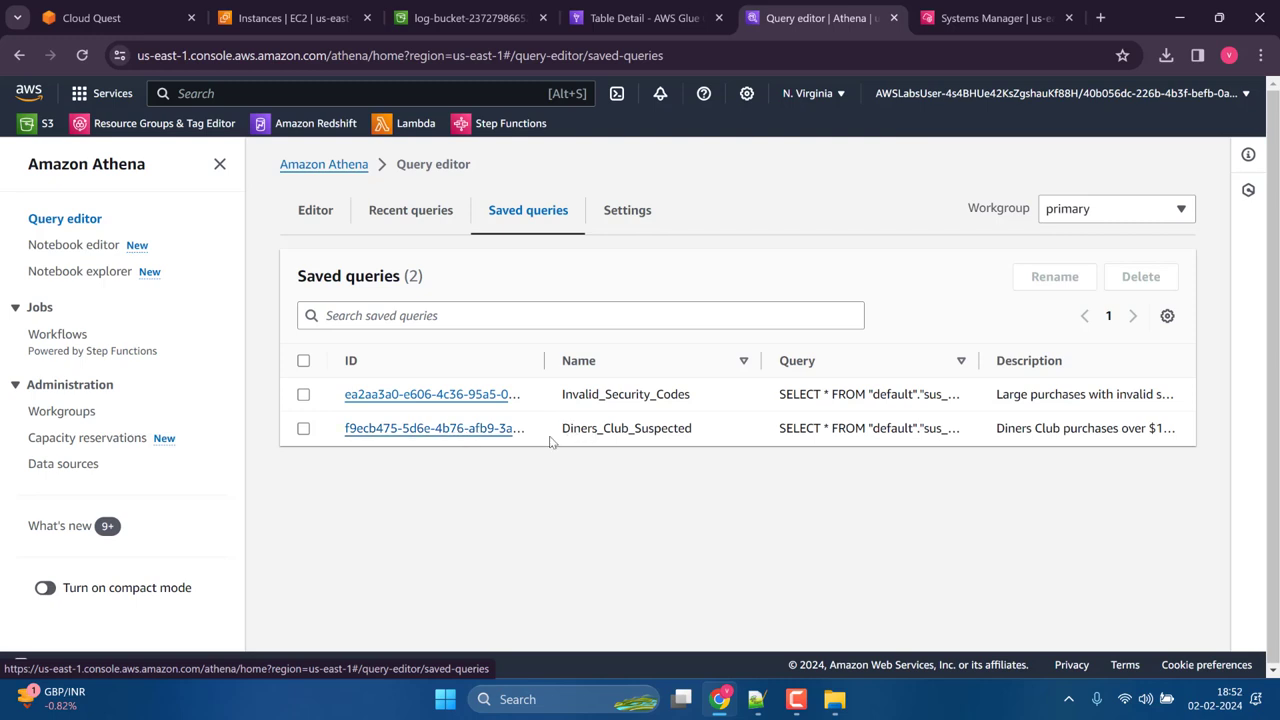
pyautogui.click(462, 427)
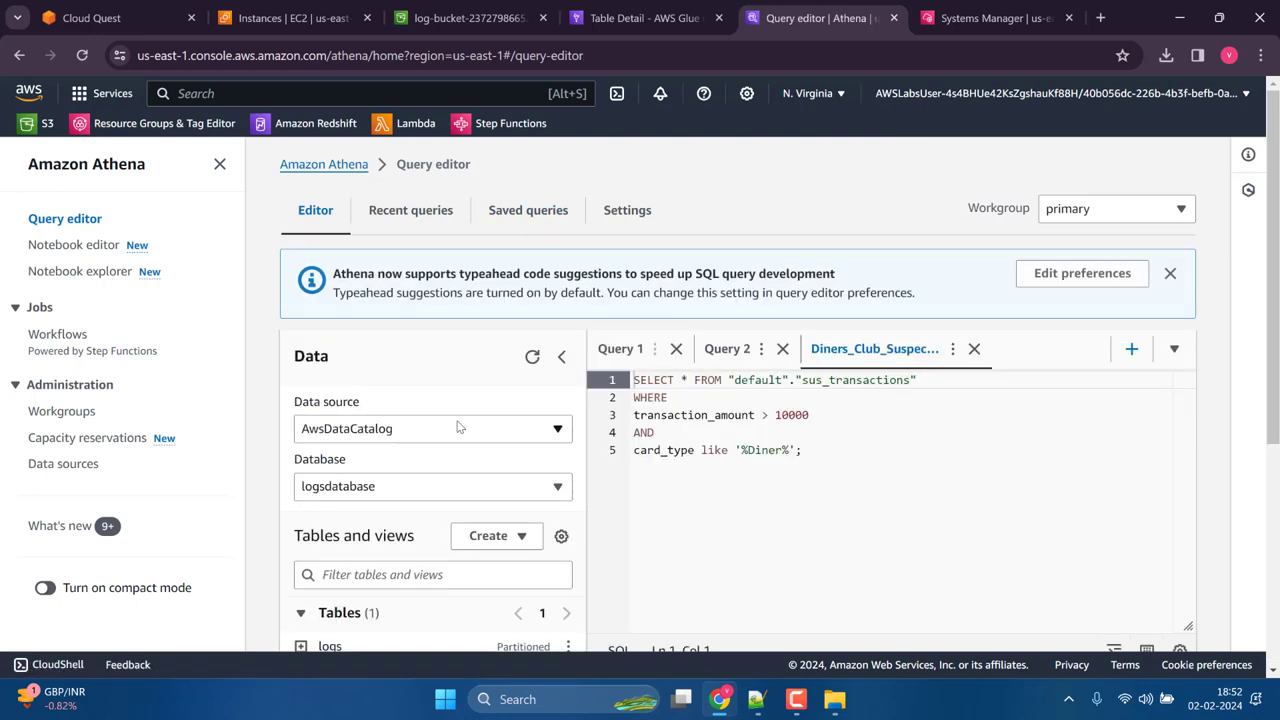
pyautogui.moveTo(802, 380); pyautogui.dragTo(897, 380)
pyautogui.click(810, 414)
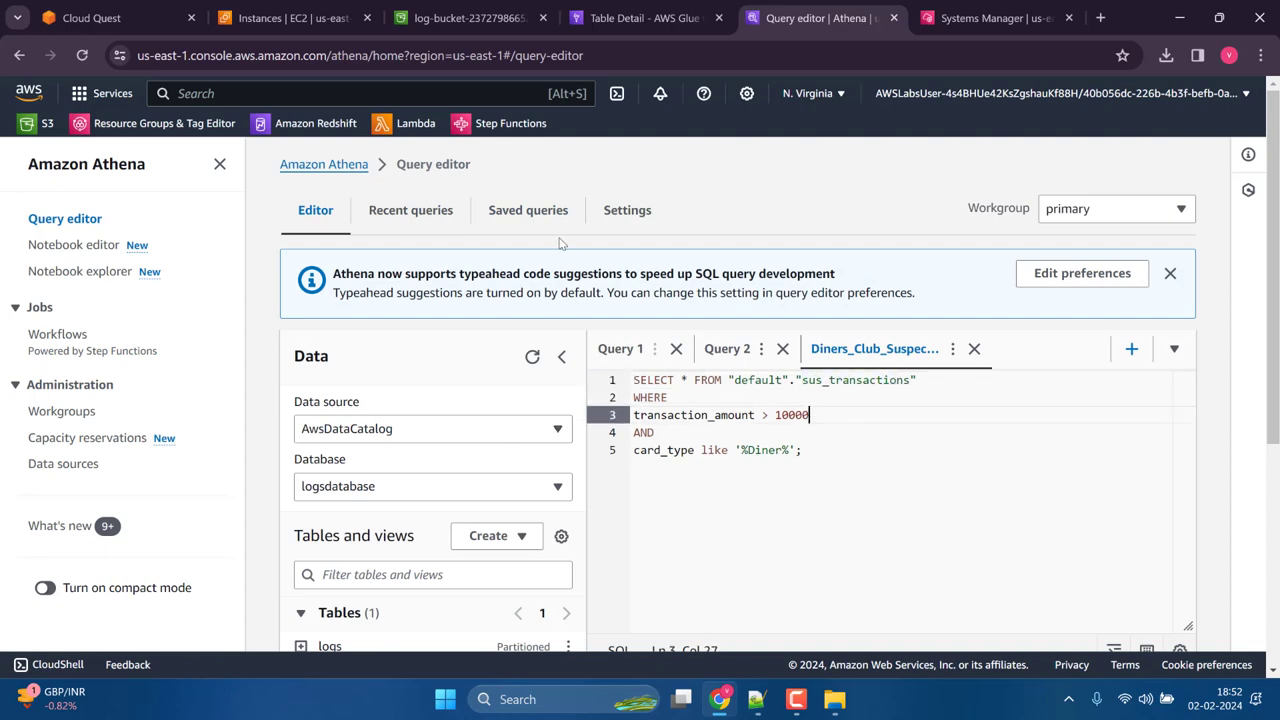
pyautogui.click(497, 214)
pyautogui.click(428, 396)
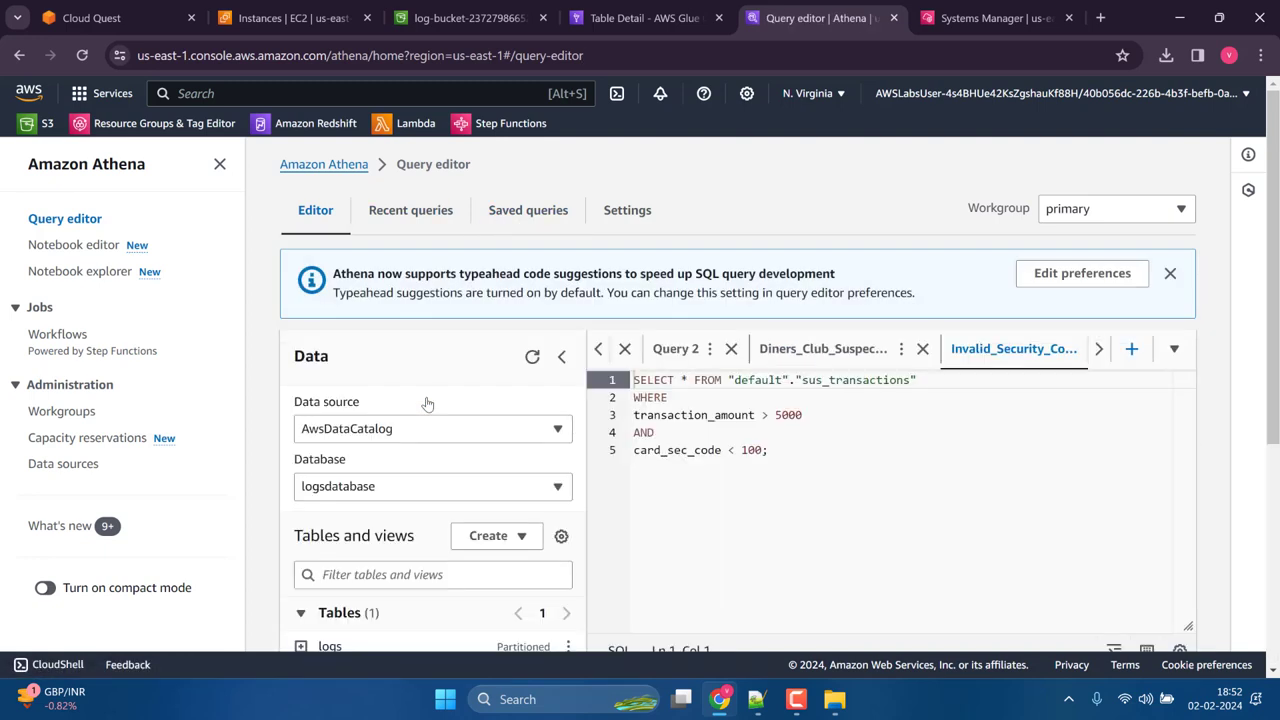
pyautogui.moveTo(909, 380); pyautogui.dragTo(786, 382)
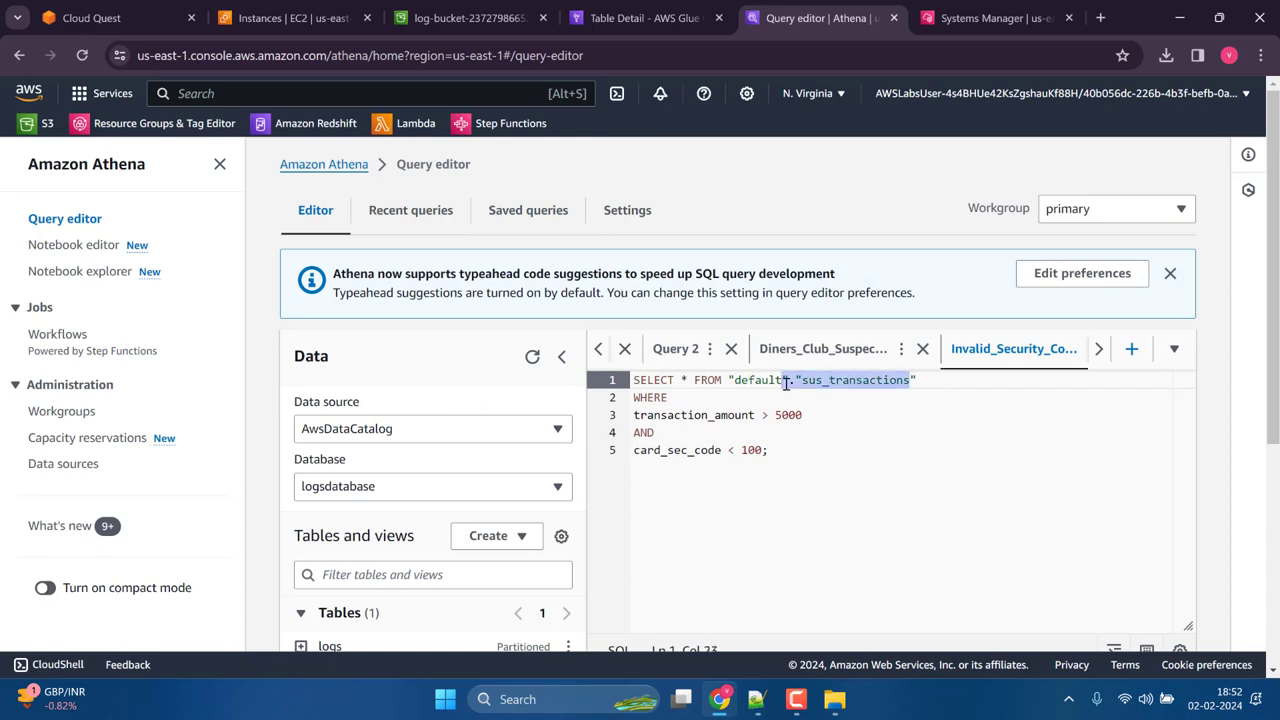
# Step: Check the available data sources and databases for the one that the Invalid_Security_Codes query refers to
pyautogui.scroll(-1, 492, 444)
pyautogui.click(531, 403)
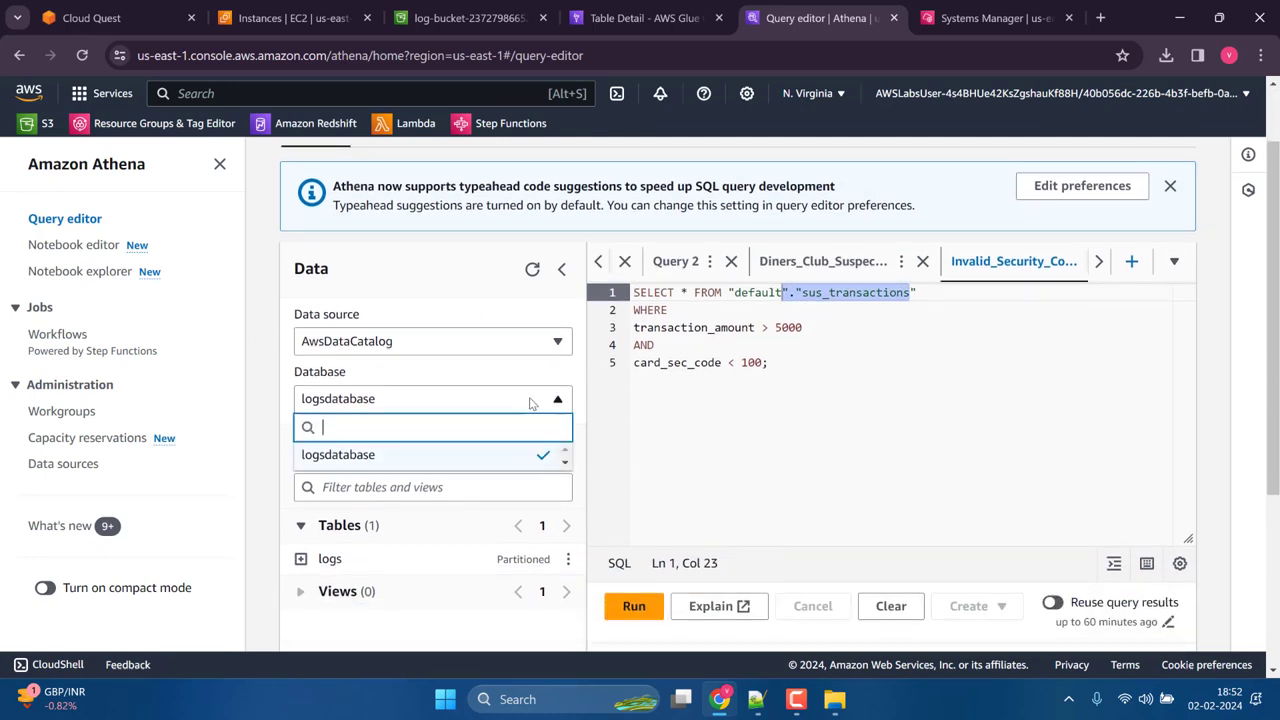
pyautogui.click(530, 375)
pyautogui.click(485, 346)
pyautogui.click(523, 363)
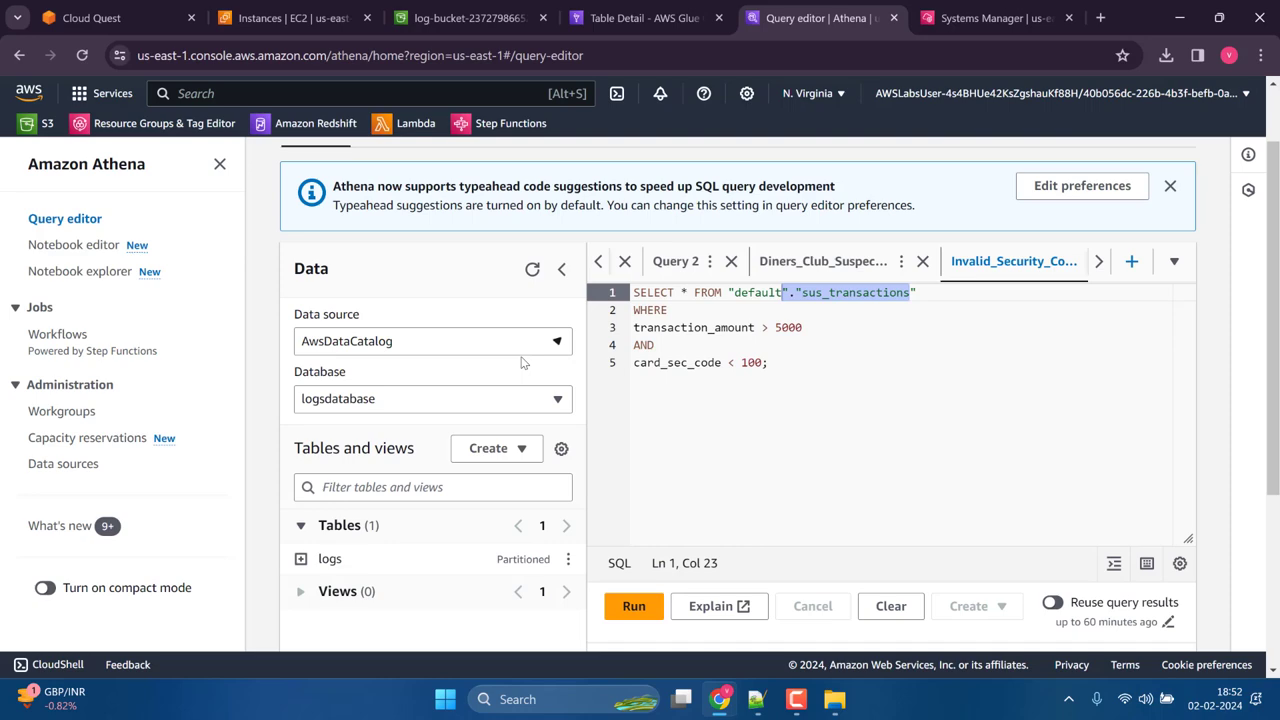
pyautogui.click(549, 403)
pyautogui.click(704, 416)
pyautogui.scroll(1, 715, 376)
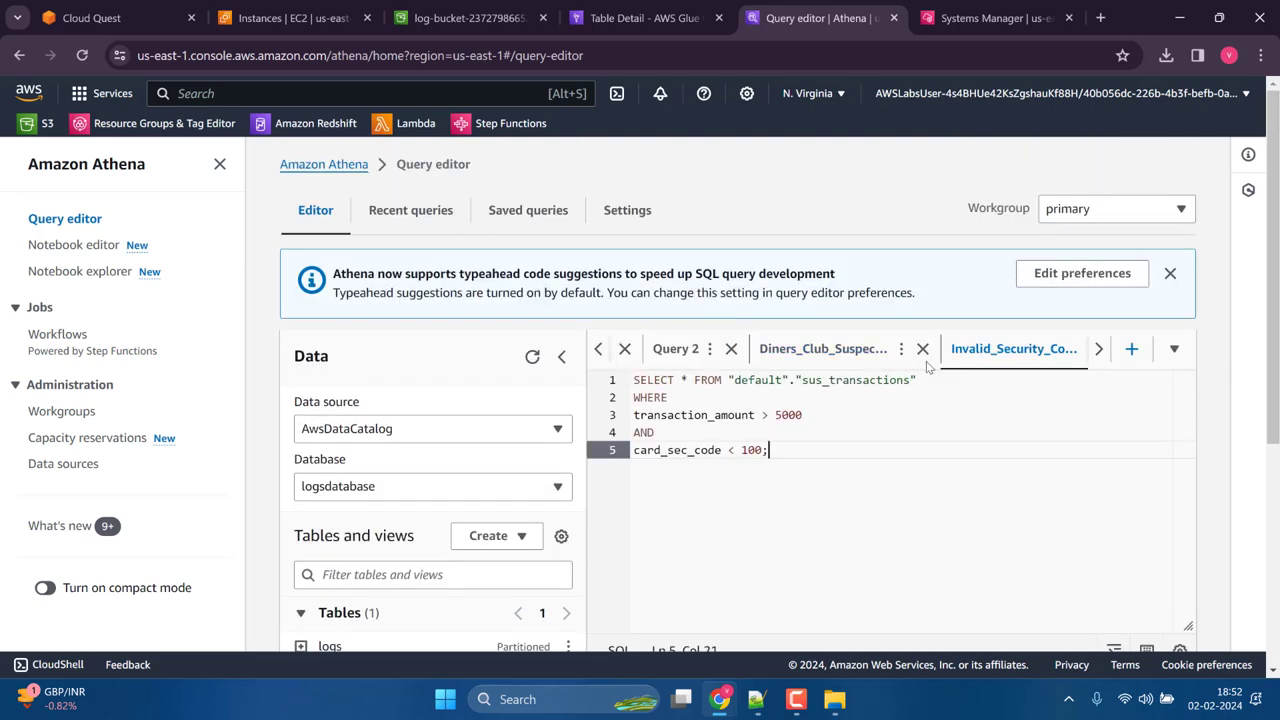
# Step: Close the Diners_Club_Suspected and Invalid_Security_Codes queries, returning to the COUNT(clientip) query
pyautogui.click(922, 349)
pyautogui.click(832, 440)
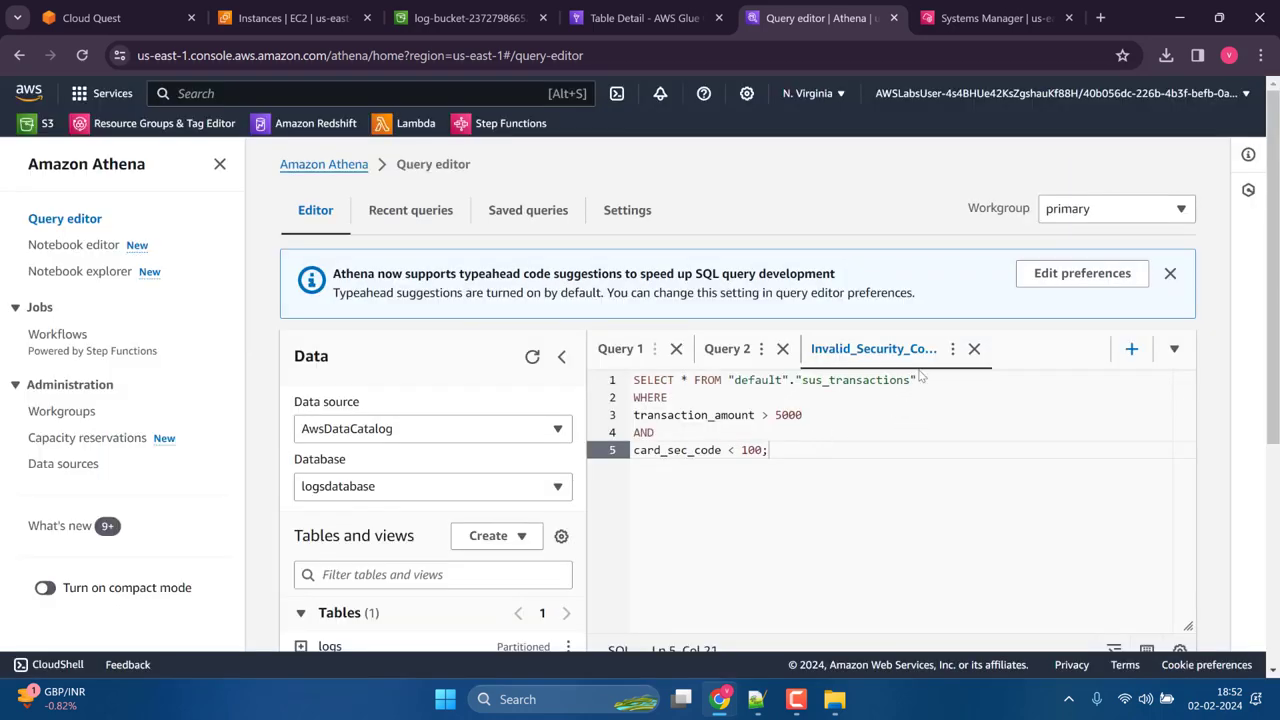
pyautogui.click(973, 349)
pyautogui.click(837, 440)
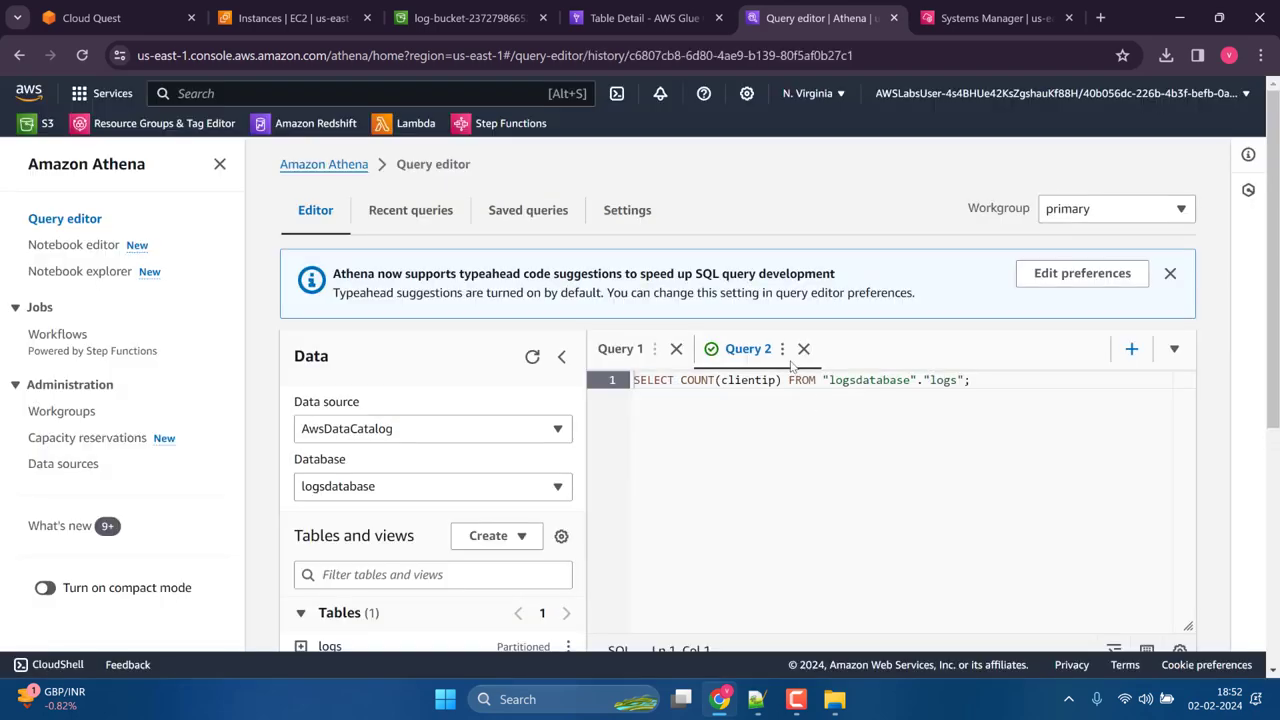
# Step: Save the COUNT(clientip) query under the name logcount and look over its results
pyautogui.click(783, 350)
pyautogui.click(805, 402)
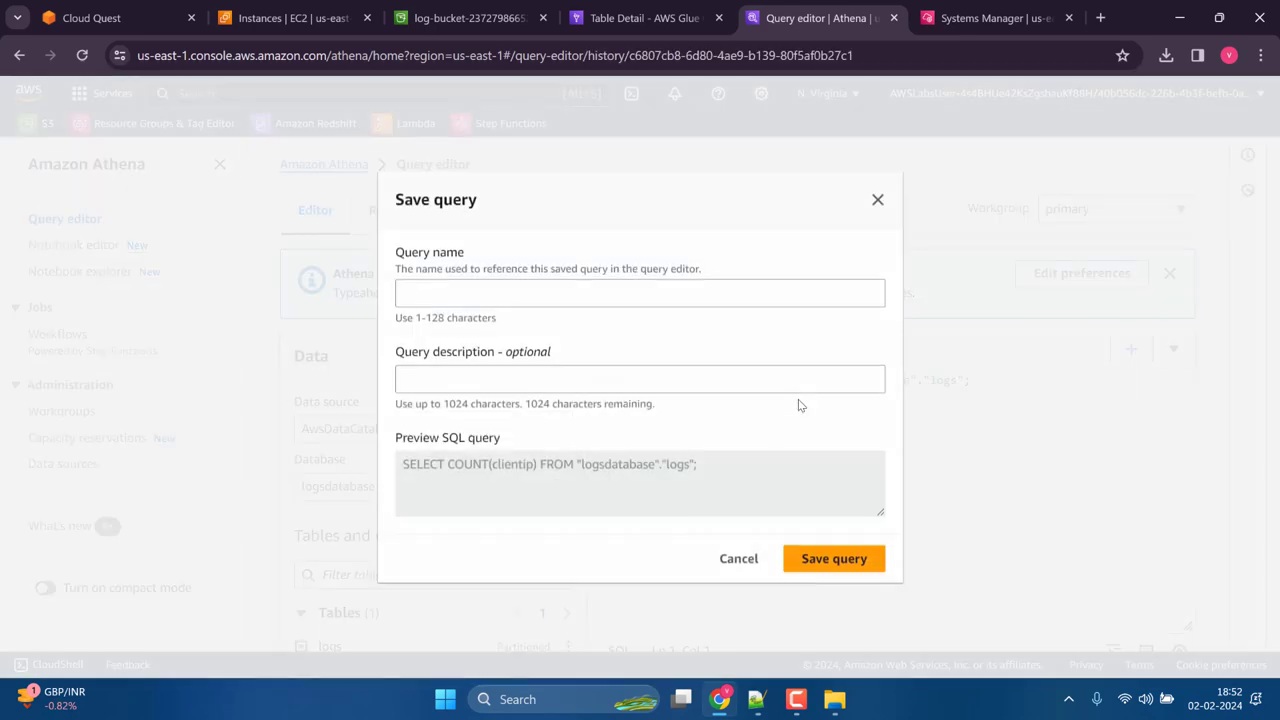
pyautogui.click(643, 290)
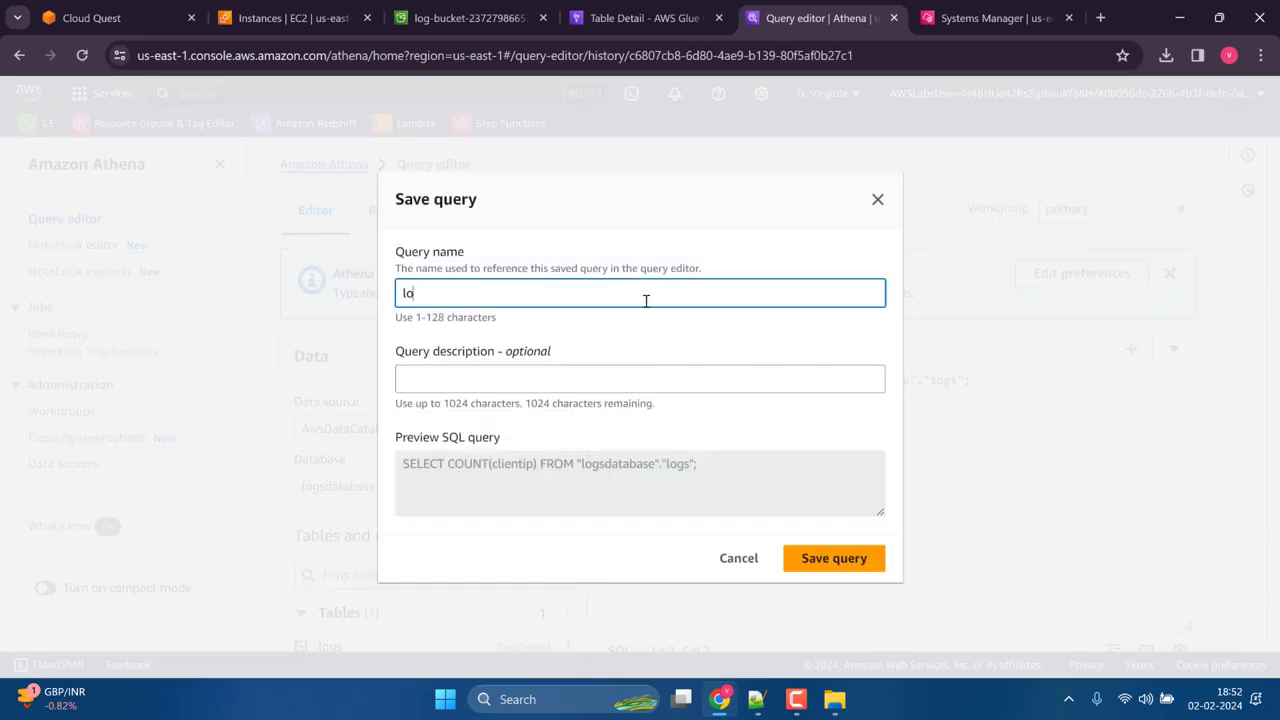
pyautogui.write('logcount')
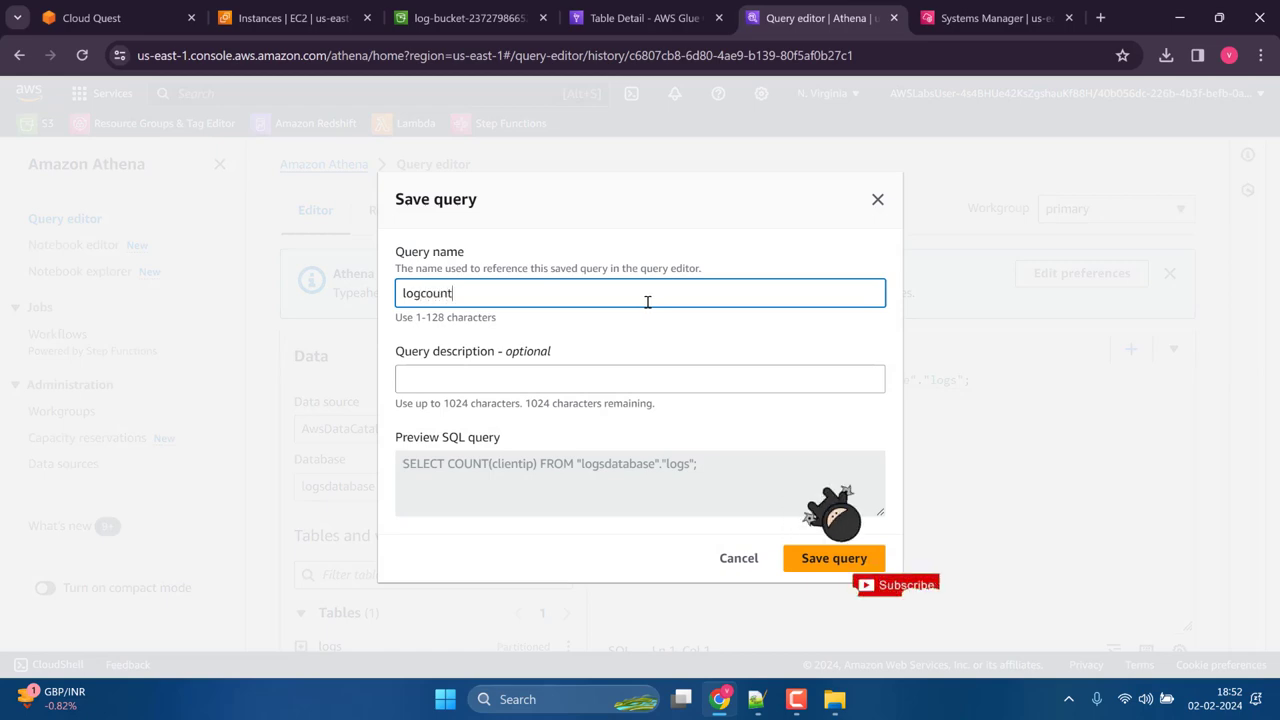
pyautogui.click(815, 557)
pyautogui.scroll(-4, 803, 491)
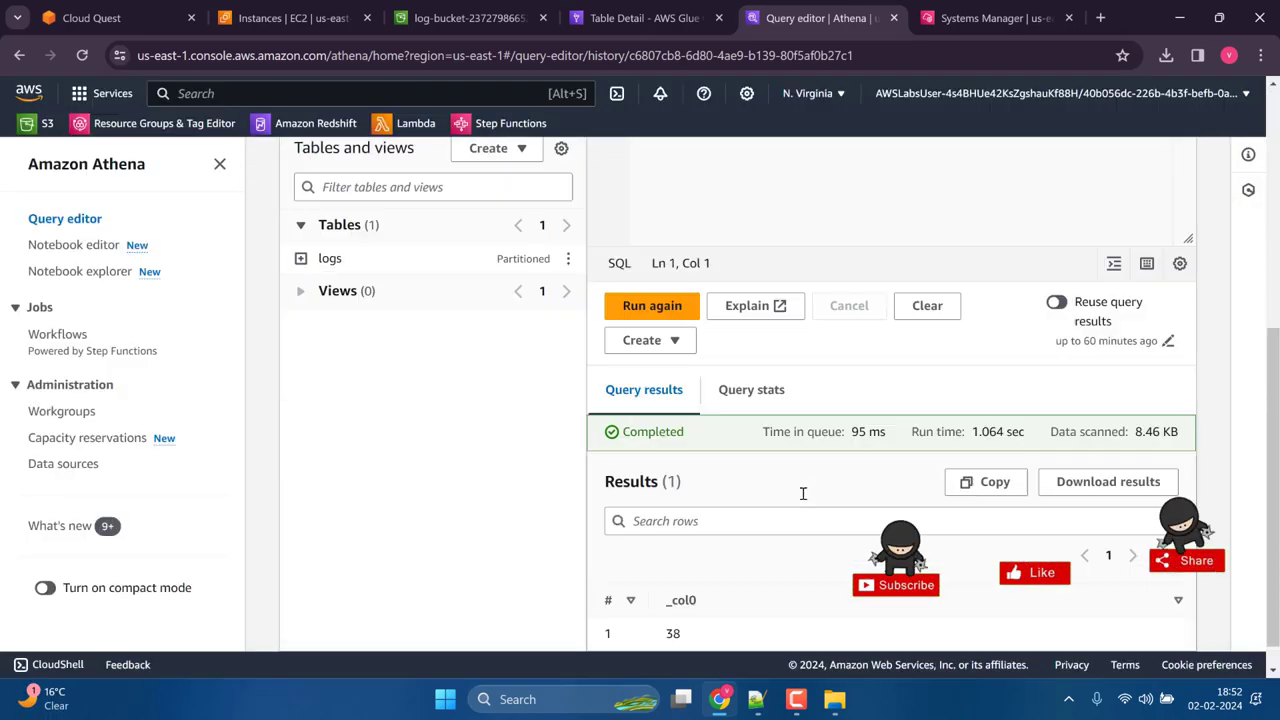
pyautogui.scroll(5, 632, 250)
# Step: Switch to the S3 bucket and open the 02/02 folder under Athena-output/Unsaved/2024 to examine the stored query result files
pyautogui.click(605, 10)
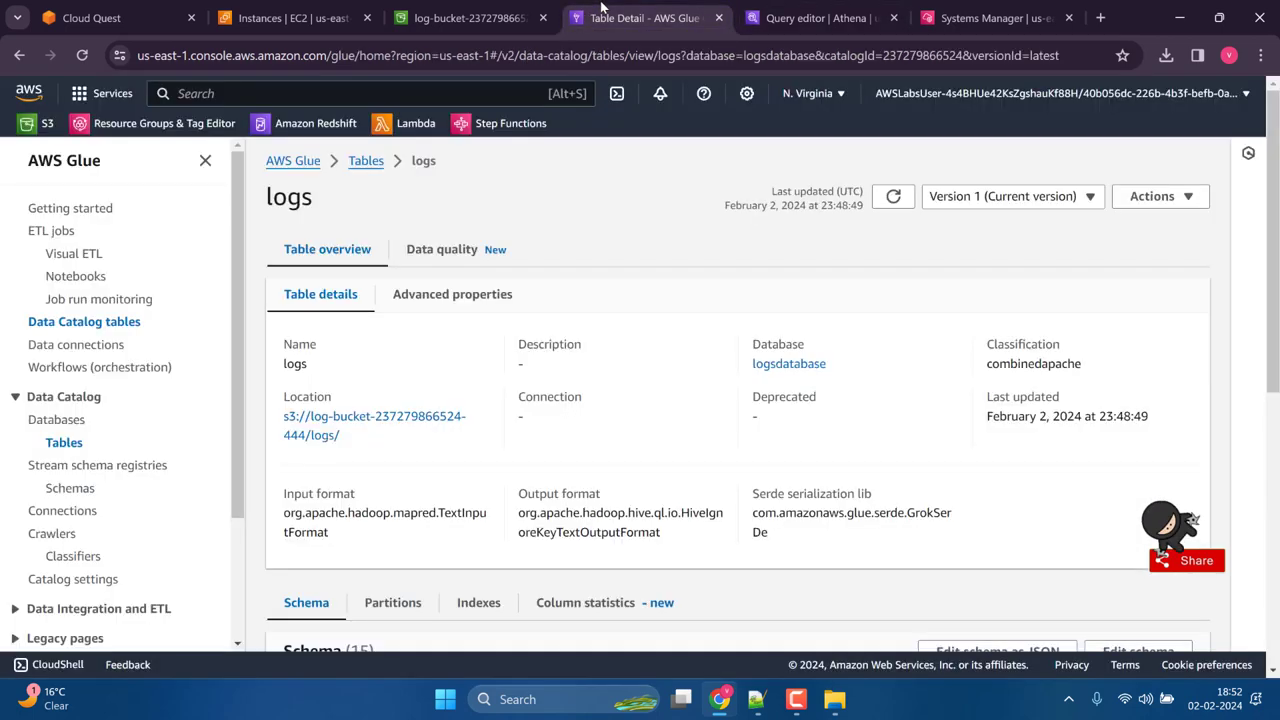
pyautogui.click(468, 17)
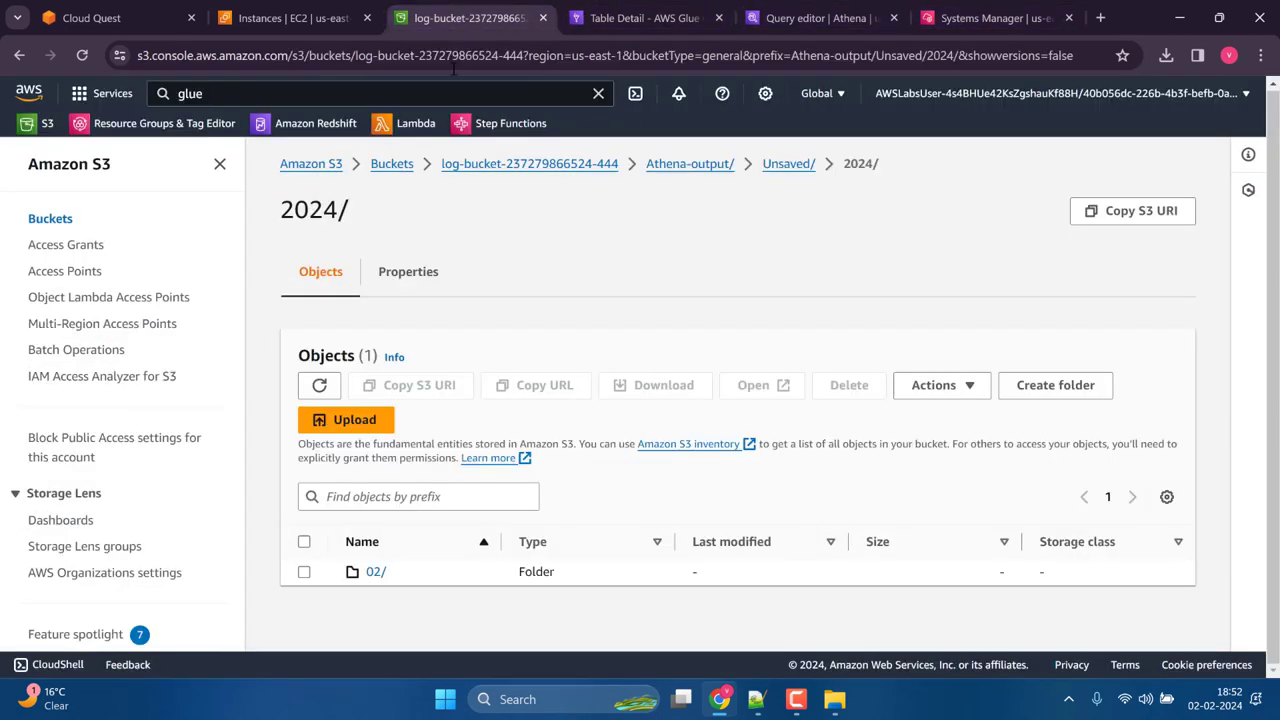
pyautogui.click(377, 571)
pyautogui.click(376, 574)
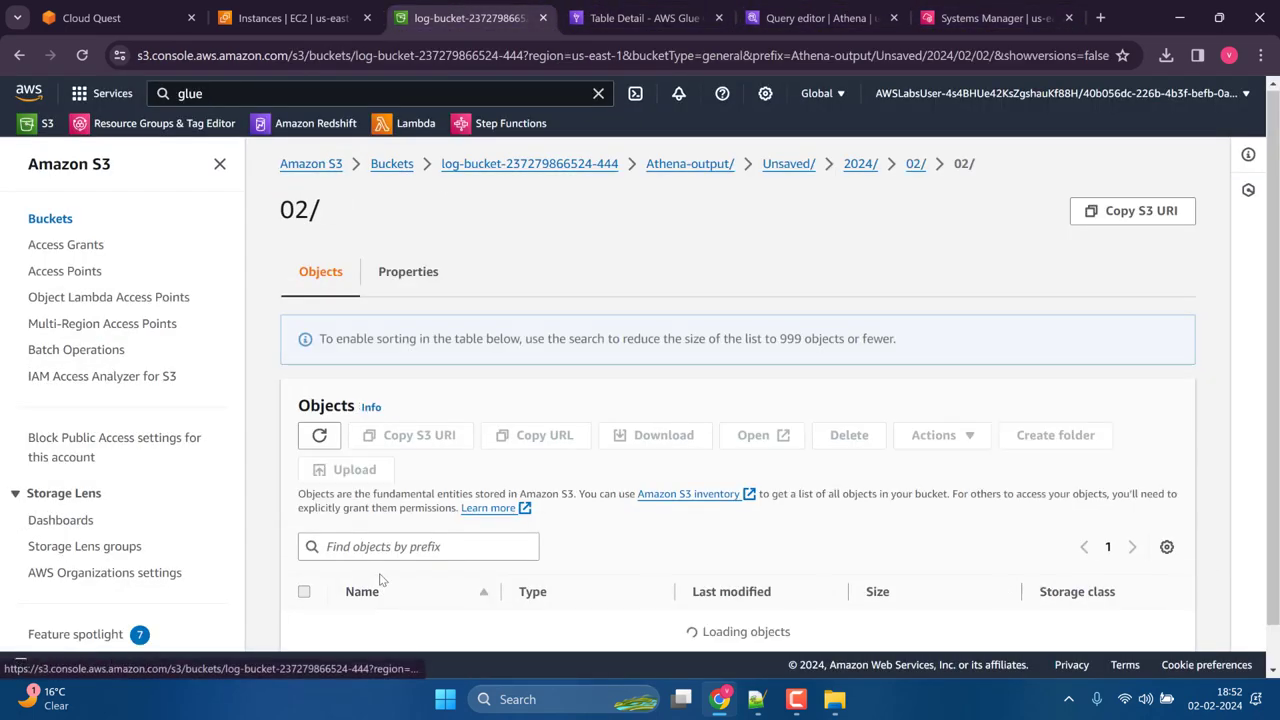
pyautogui.scroll(-2, 380, 580)
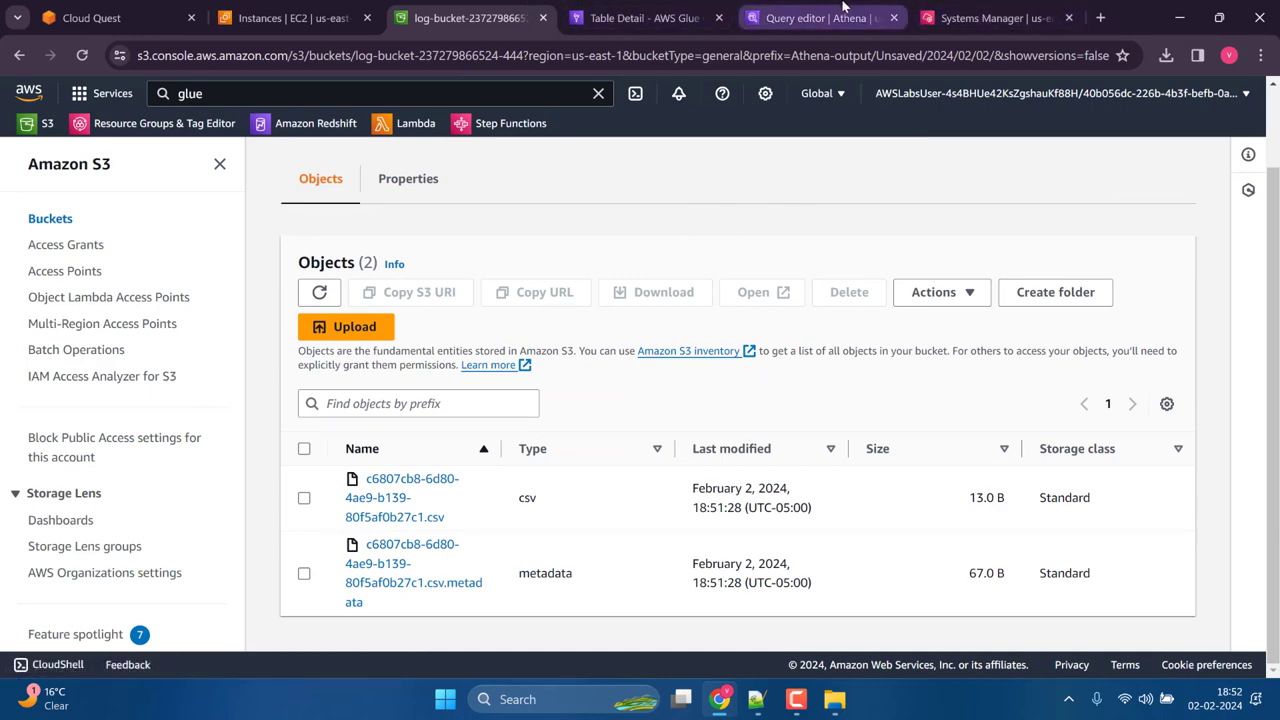
# Step: Switch to AWS Glue and start creating a new crawler named logresultcrawler
pyautogui.click(843, 12)
pyautogui.click(645, 18)
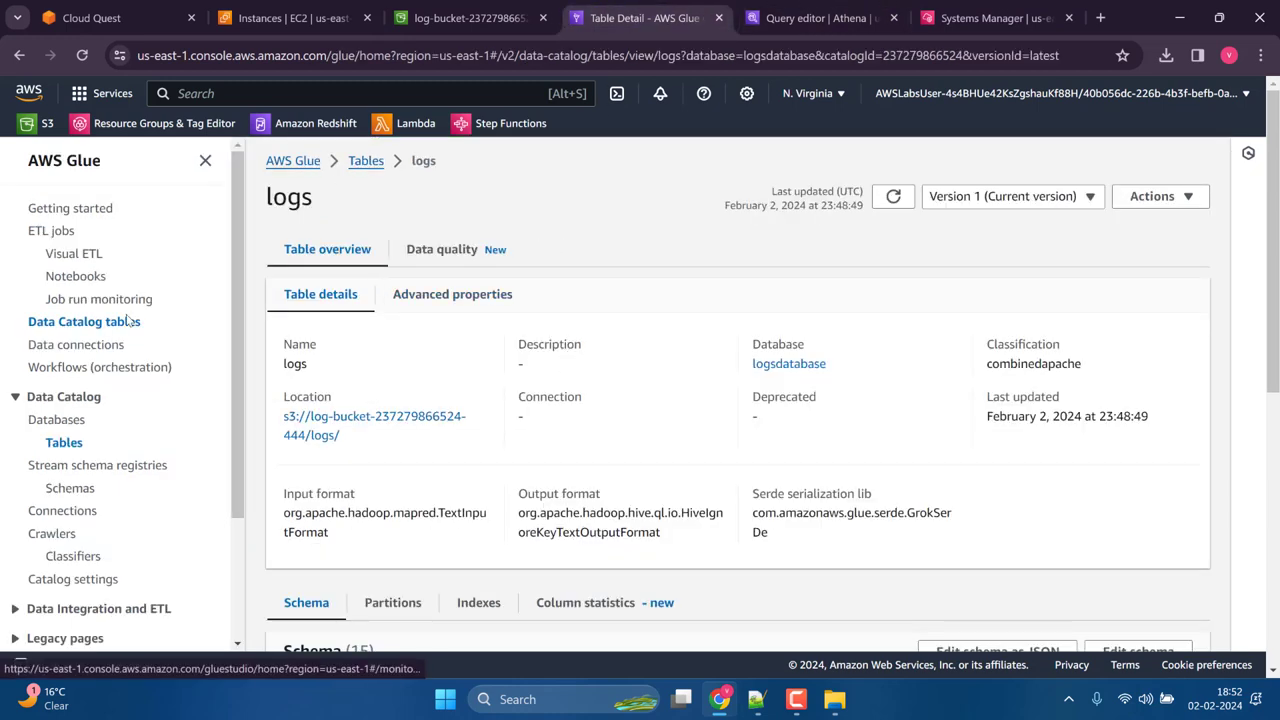
pyautogui.click(68, 542)
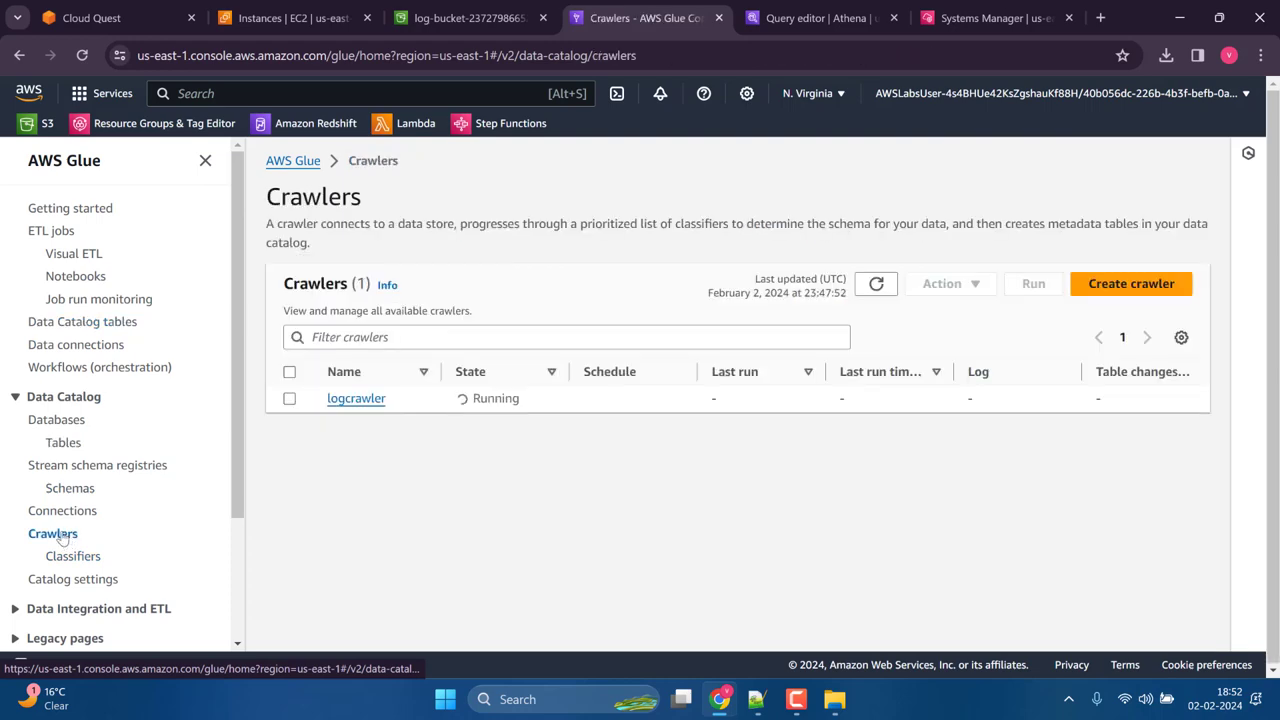
pyautogui.click(1105, 288)
pyautogui.click(643, 313)
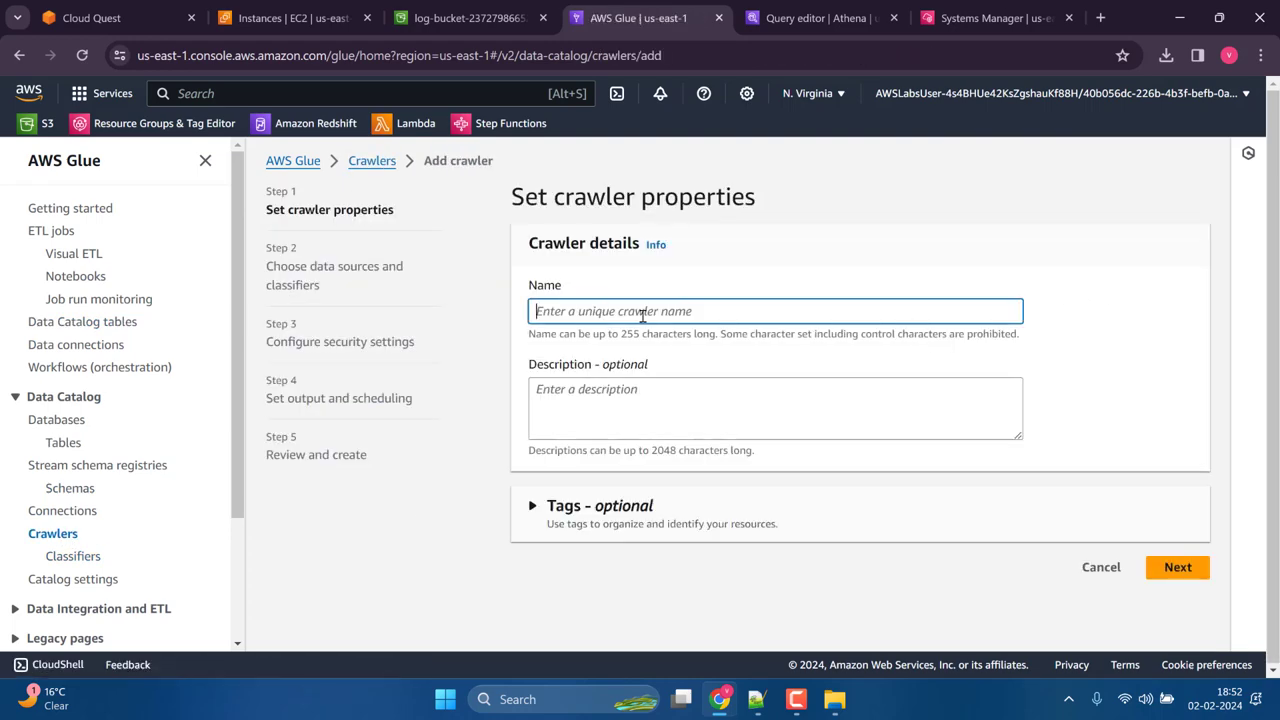
pyautogui.write('lo')
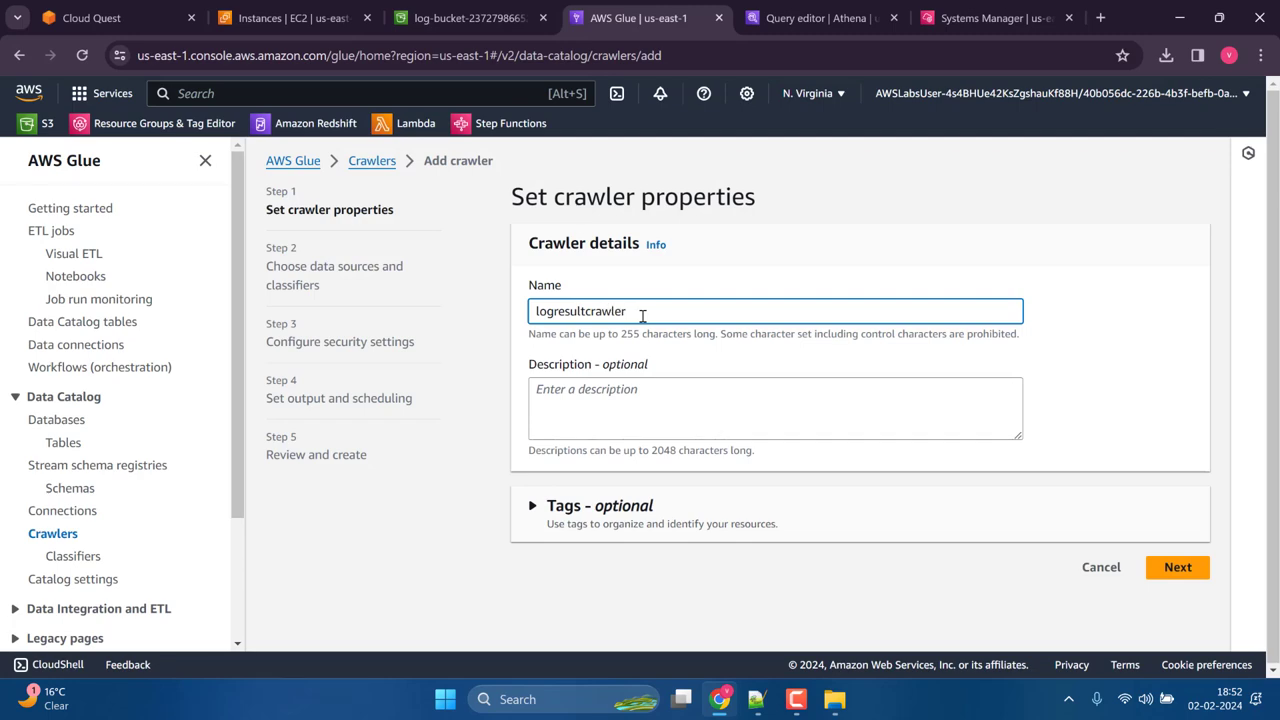
pyautogui.write('gresultcrawler')
pyautogui.click(1177, 567)
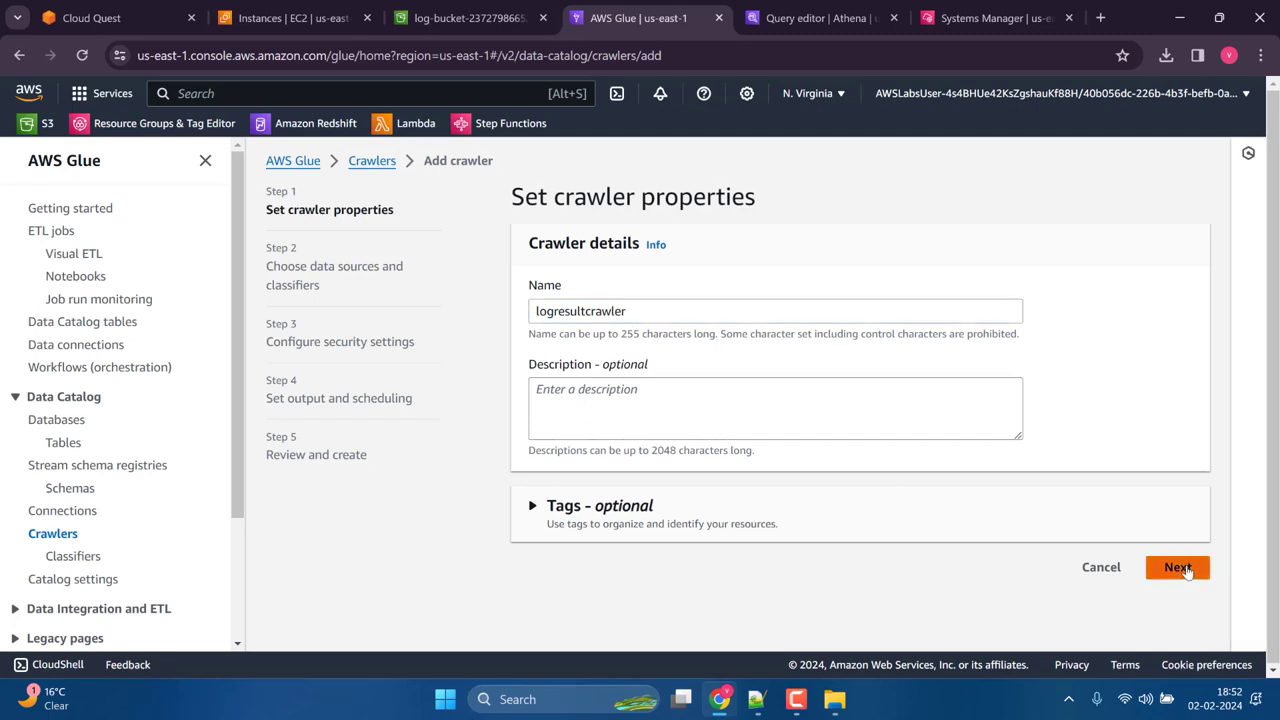
# Step: Add the log bucket's Athena-output folder as the crawler's S3 data source, crawling all sub-folders
pyautogui.click(857, 497)
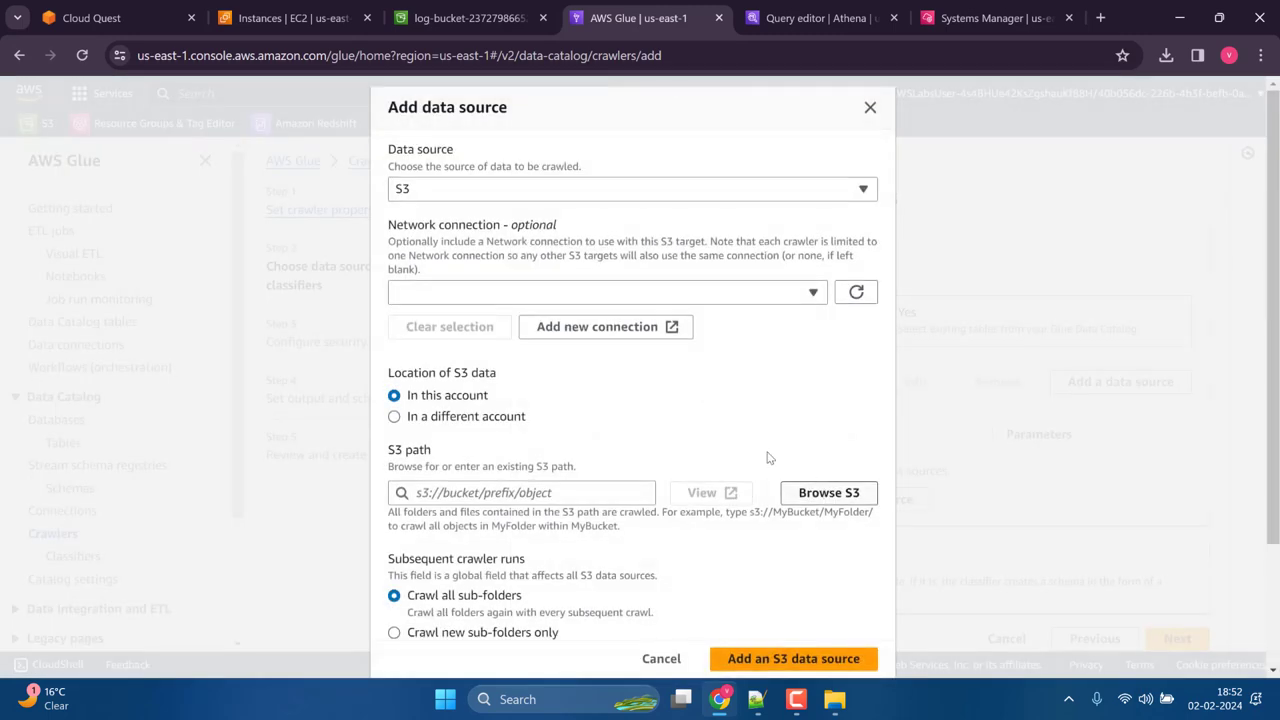
pyautogui.click(778, 492)
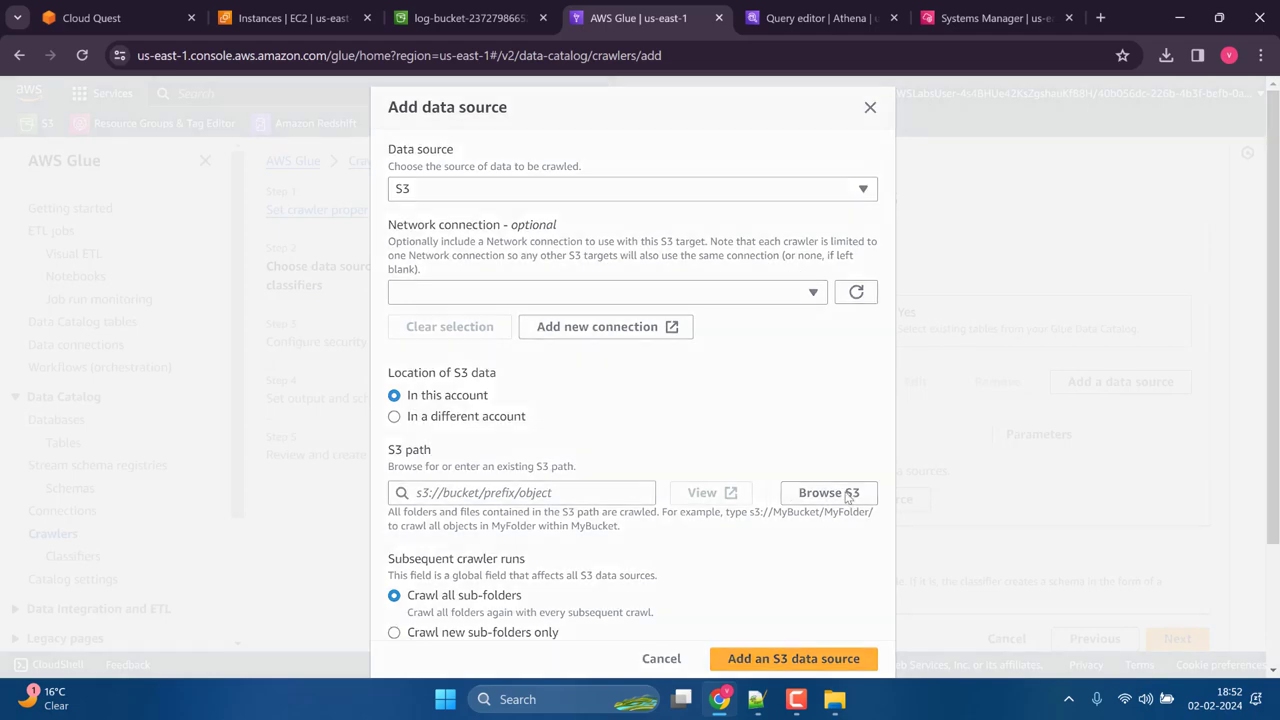
pyautogui.click(178, 446)
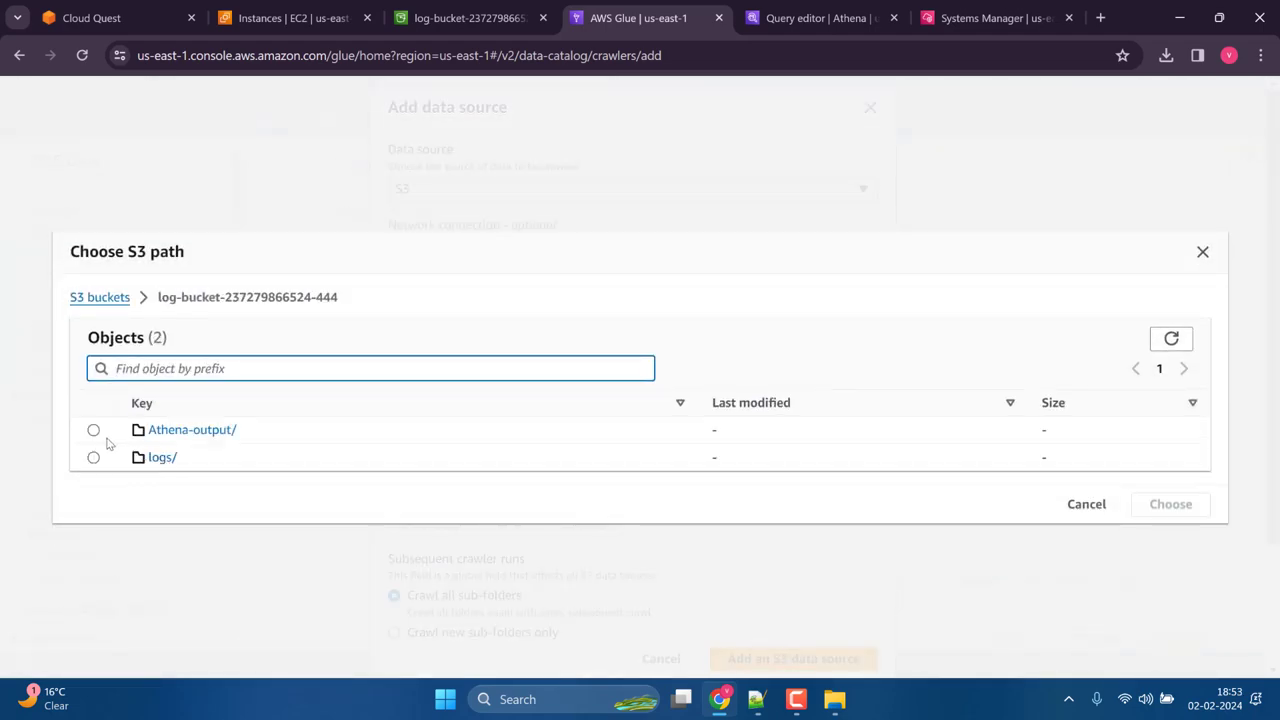
pyautogui.click(94, 429)
pyautogui.click(1170, 498)
pyautogui.scroll(-2, 680, 560)
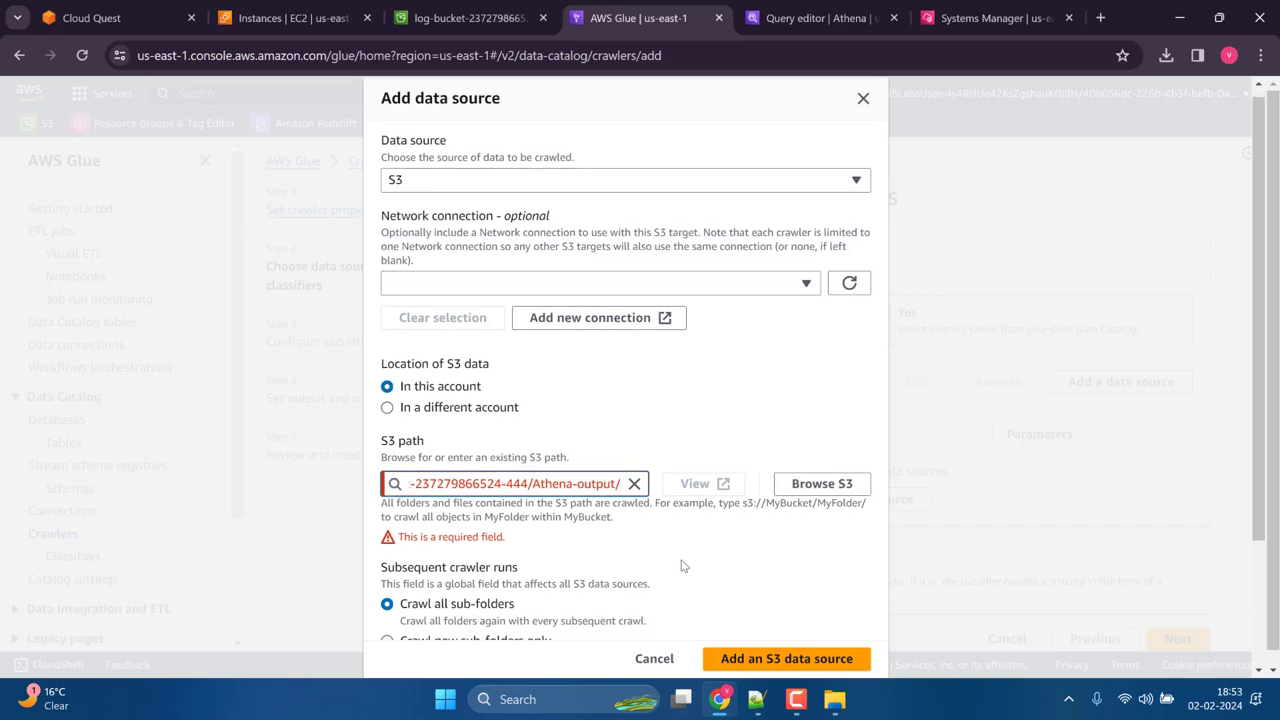
pyautogui.moveTo(601, 405); pyautogui.dragTo(347, 412)
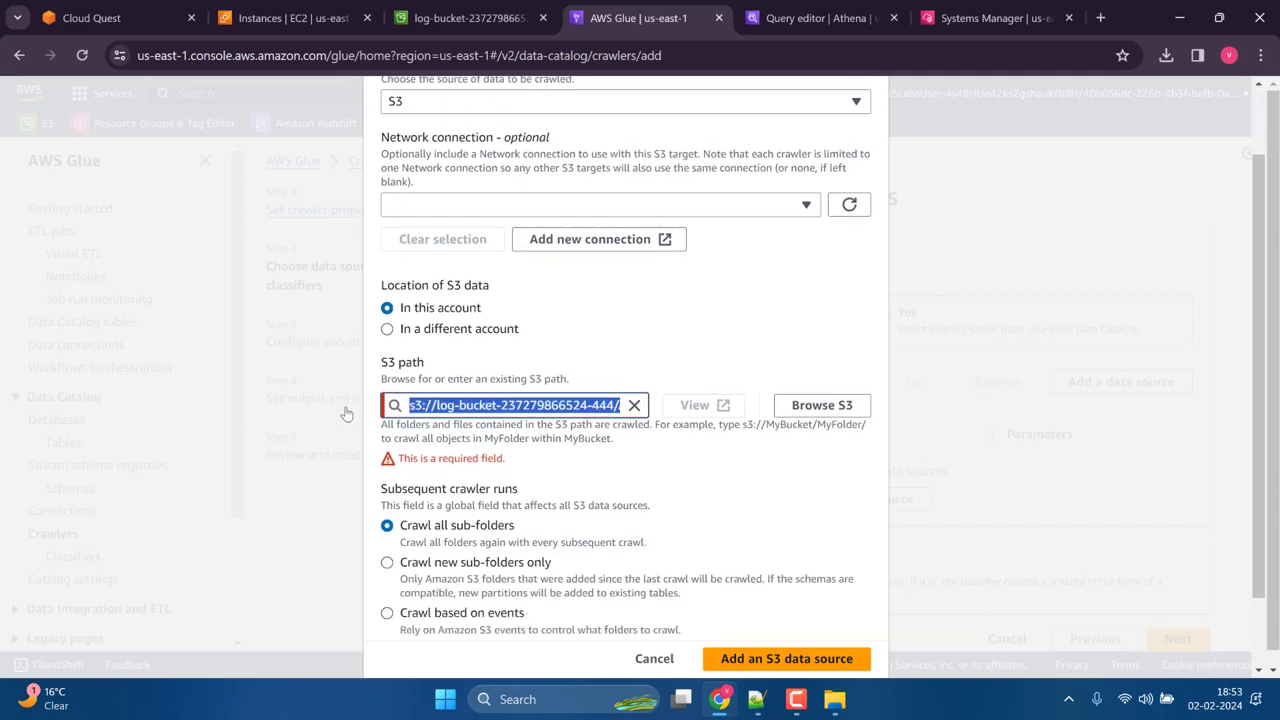
pyautogui.click(559, 419)
pyautogui.click(640, 475)
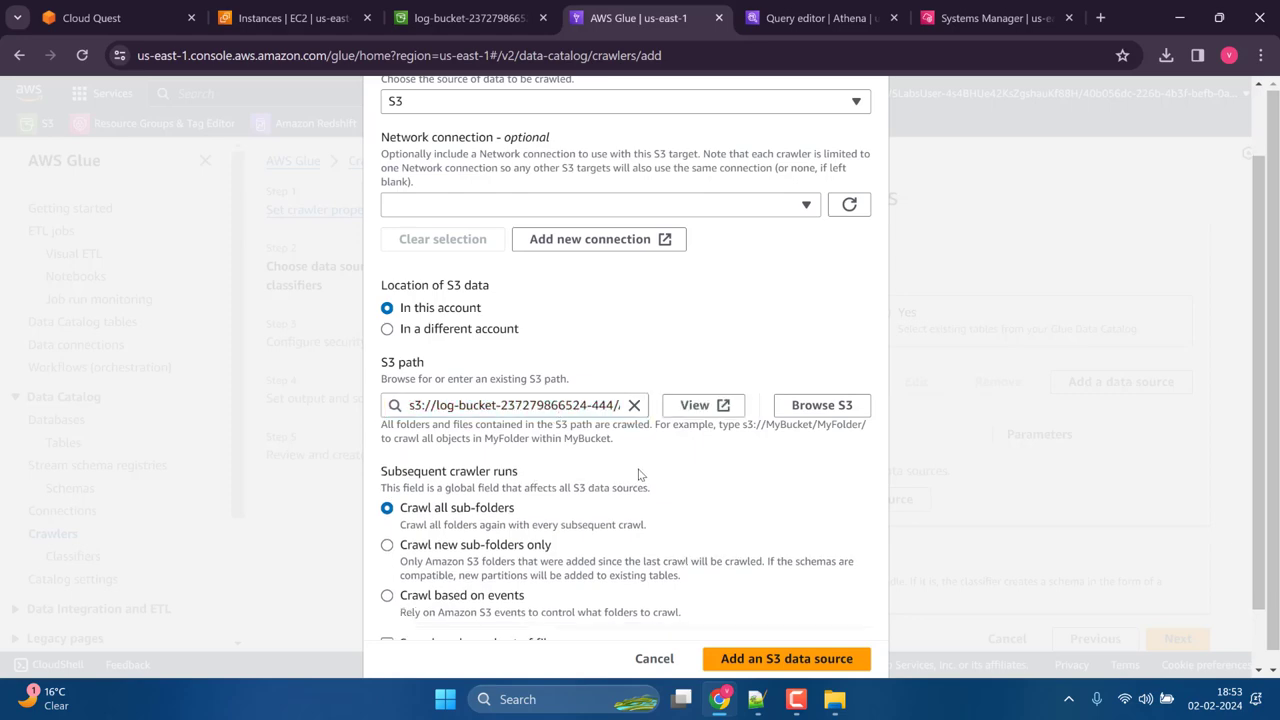
pyautogui.scroll(-2, 640, 457)
pyautogui.click(784, 650)
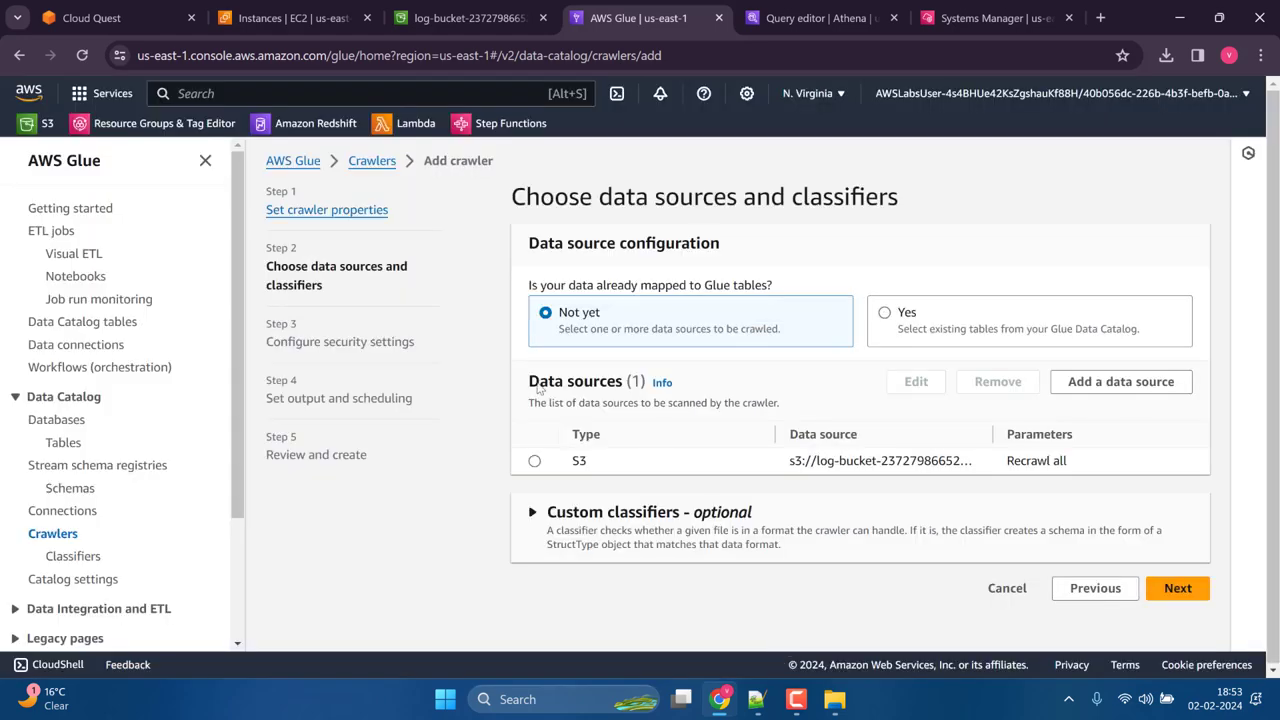
pyautogui.click(1177, 588)
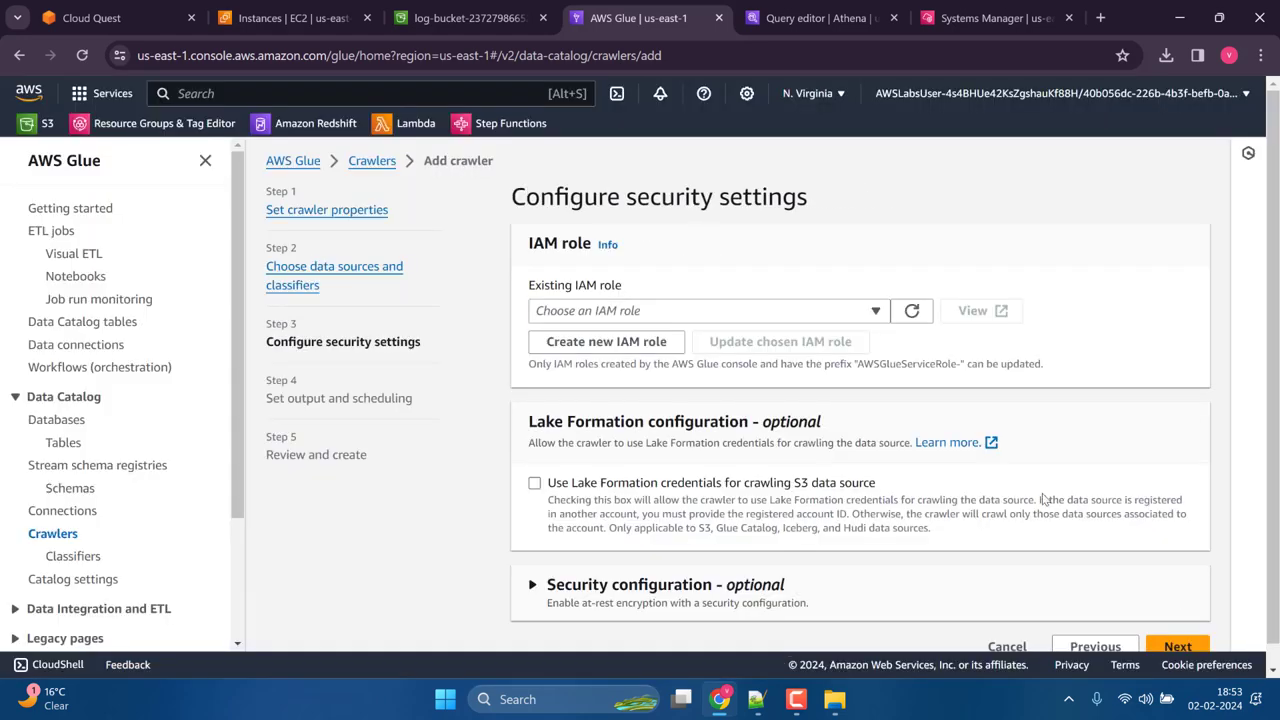
# Step: Assign the existing IAM role glue-service-role to the crawler
pyautogui.click(876, 310)
pyautogui.click(590, 583)
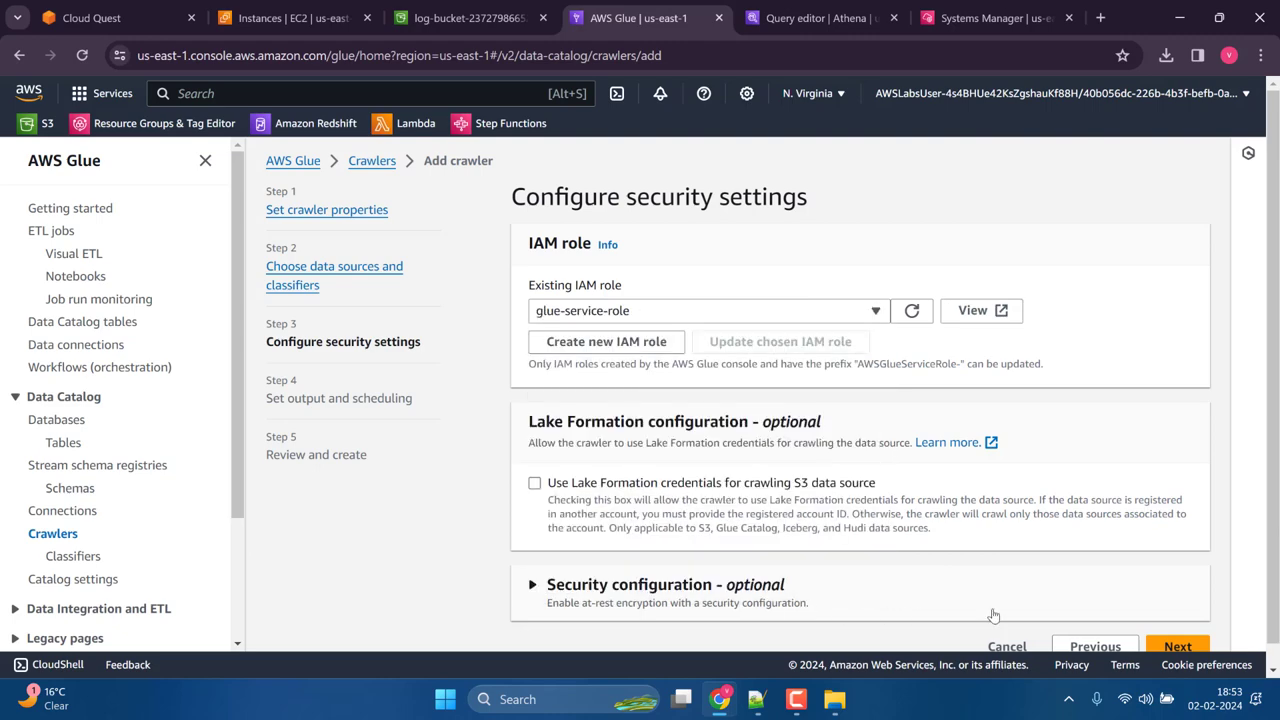
pyautogui.click(1160, 645)
# Step: Set logsdatabase as the crawler's target database, keep the on-demand schedule and create the crawler
pyautogui.click(840, 313)
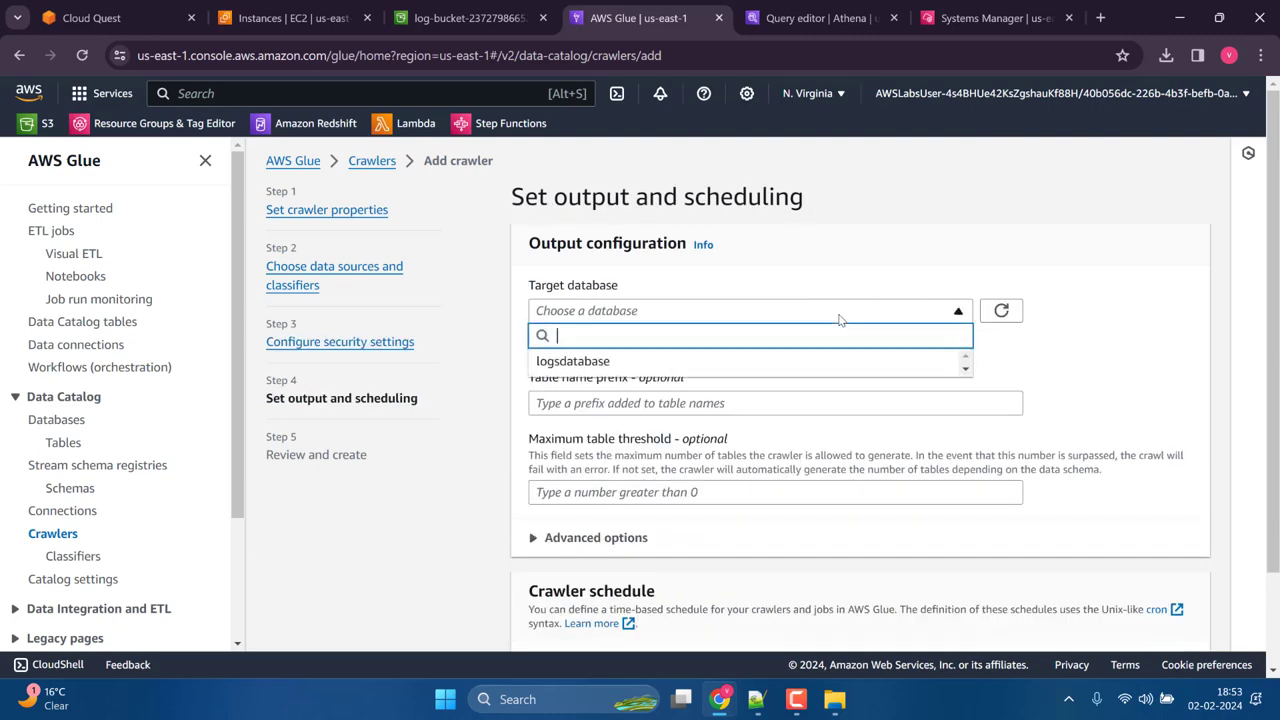
pyautogui.click(700, 365)
pyautogui.scroll(-1, 942, 561)
pyautogui.scroll(-2, 942, 561)
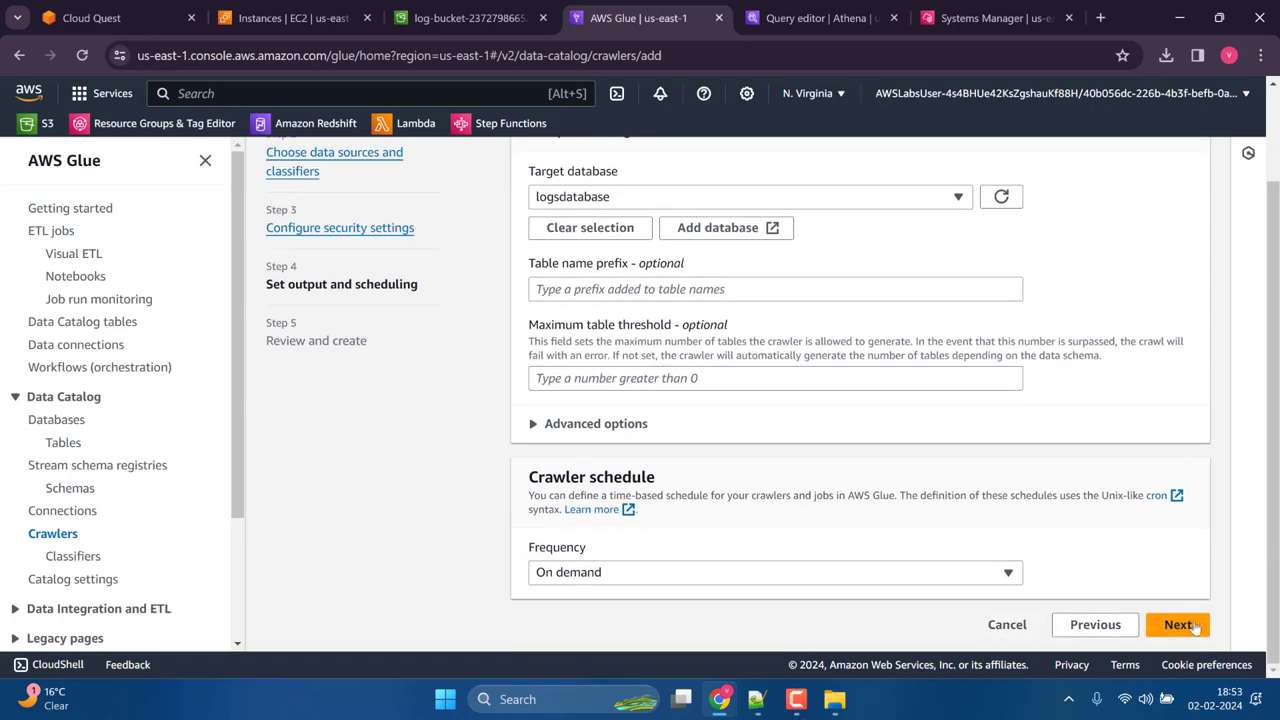
pyautogui.click(1183, 632)
pyautogui.scroll(-3, 1166, 578)
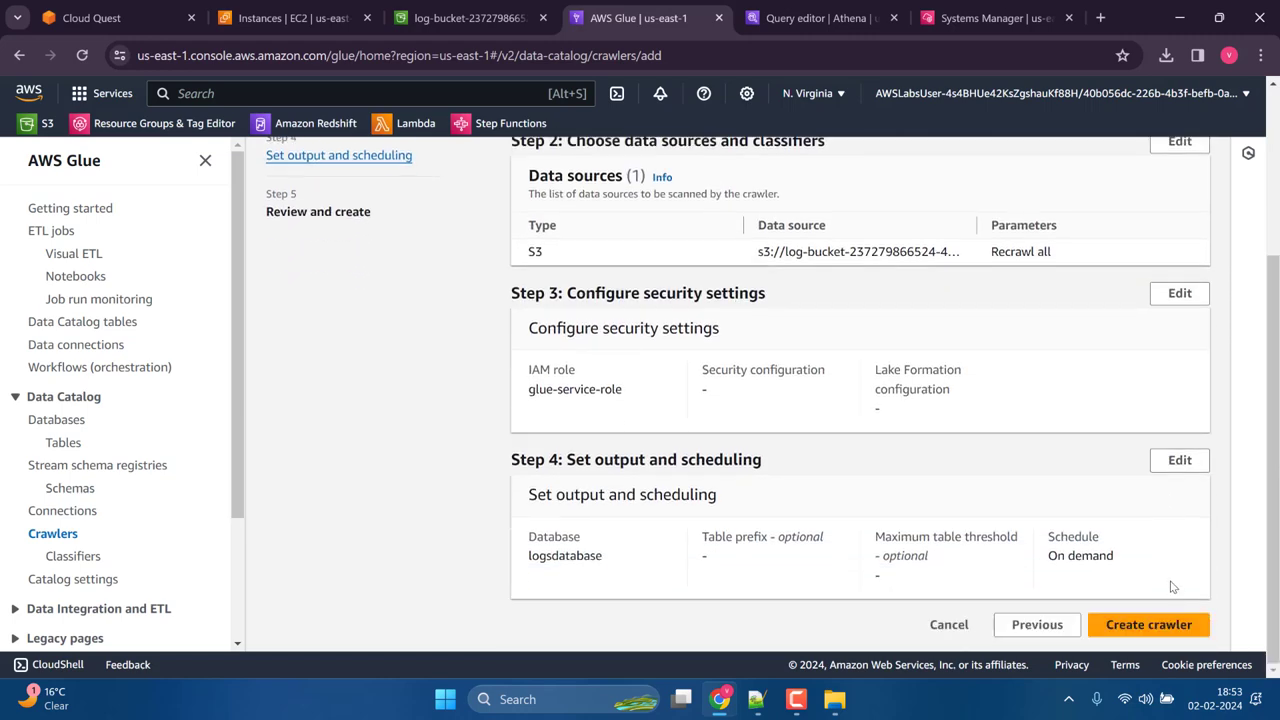
pyautogui.click(1158, 624)
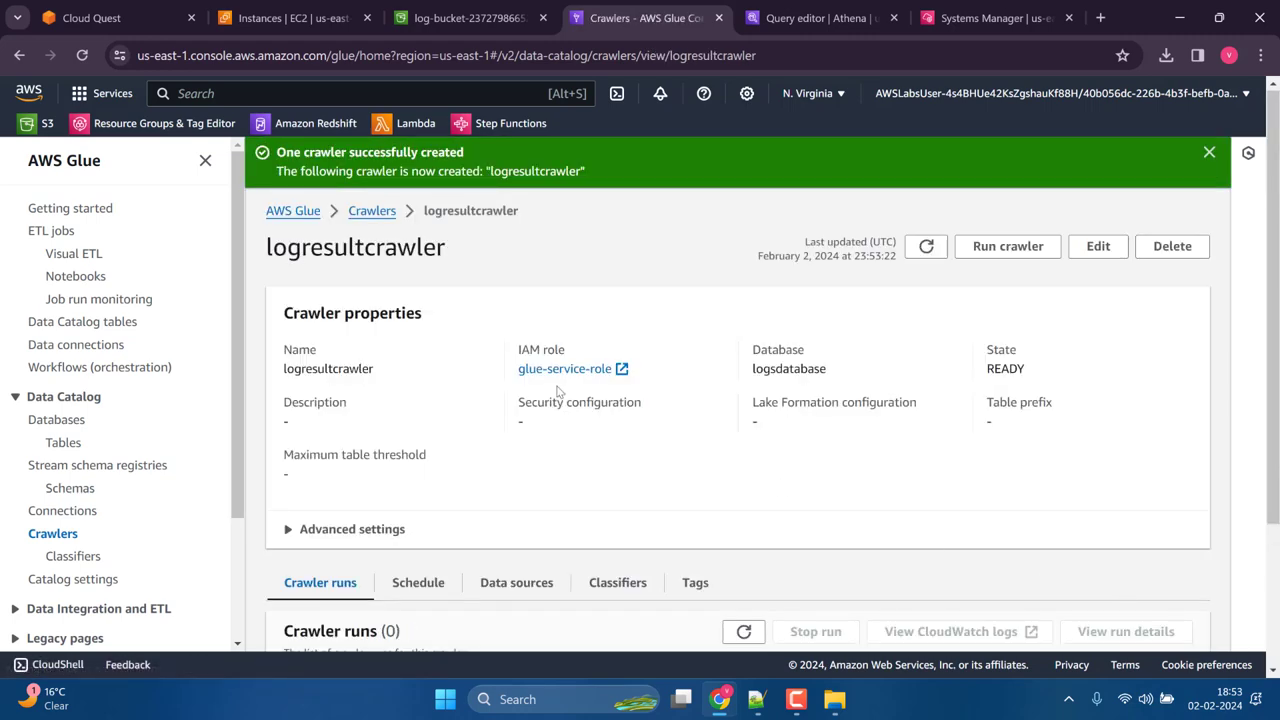
# Step: Run logresultcrawler from the refreshed crawler list and open its details to check the crawler runs
pyautogui.click(384, 214)
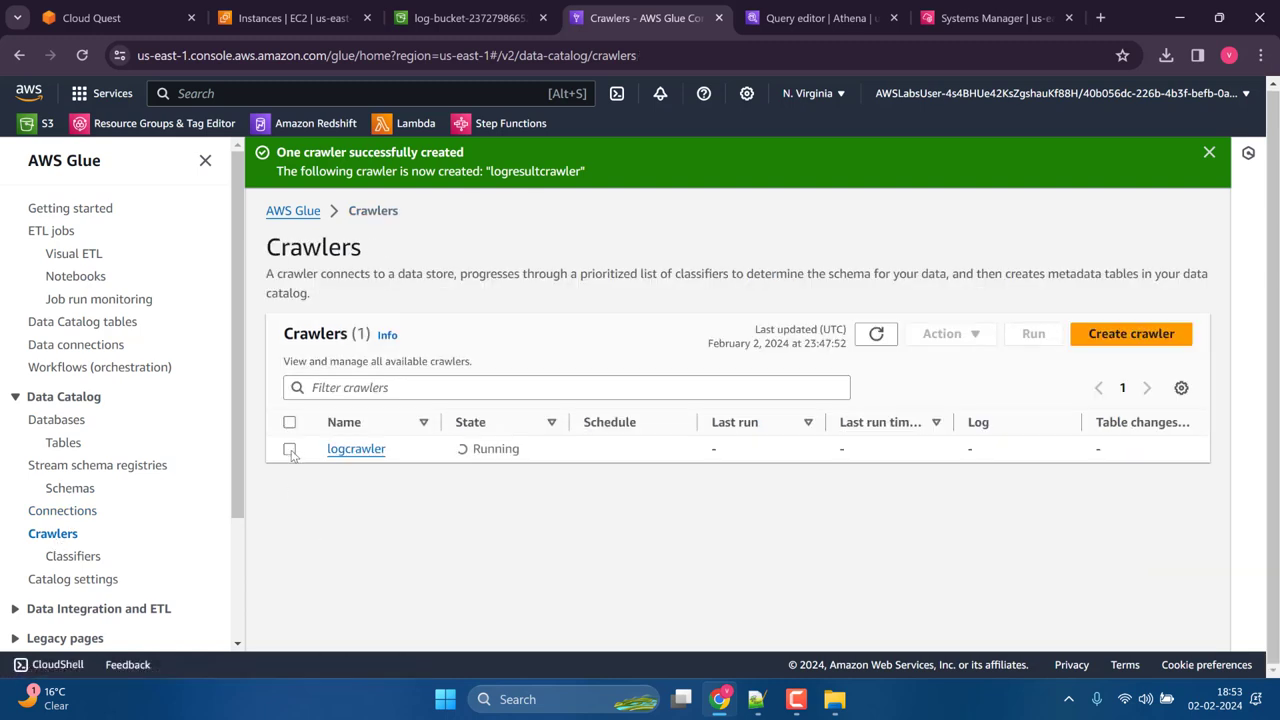
pyautogui.click(876, 334)
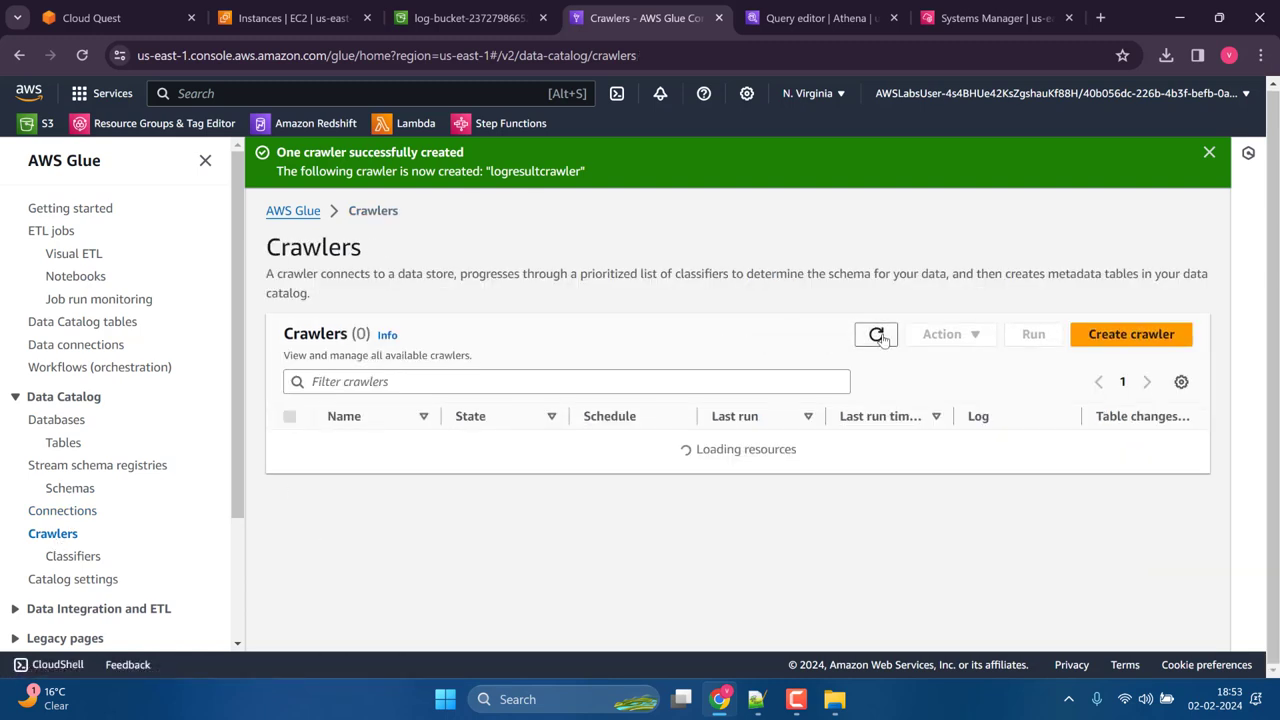
pyautogui.click(289, 476)
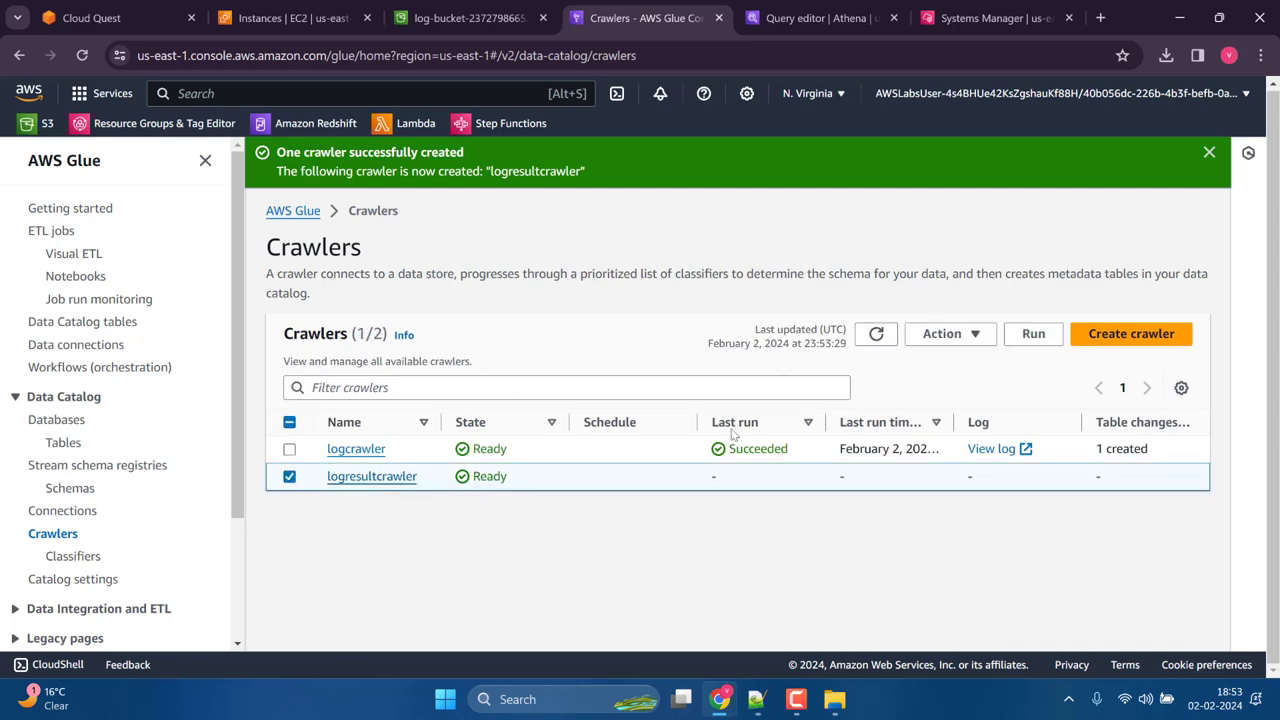
pyautogui.click(1033, 334)
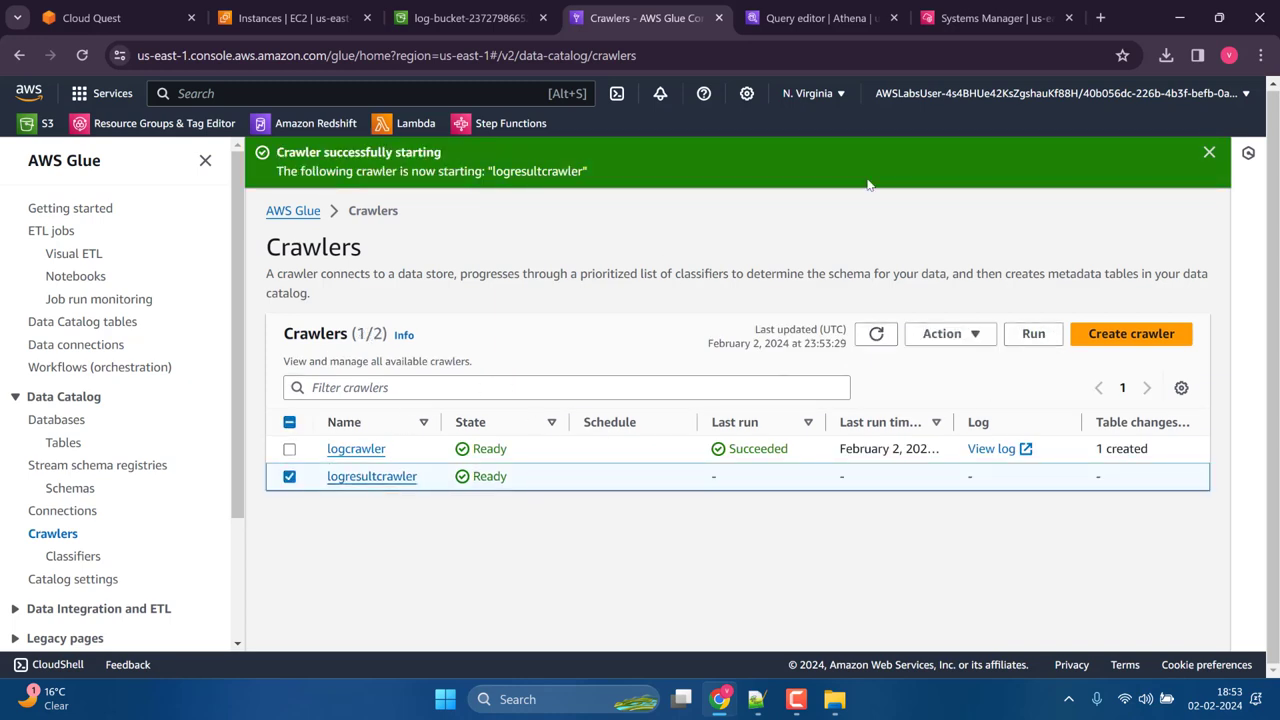
pyautogui.click(367, 477)
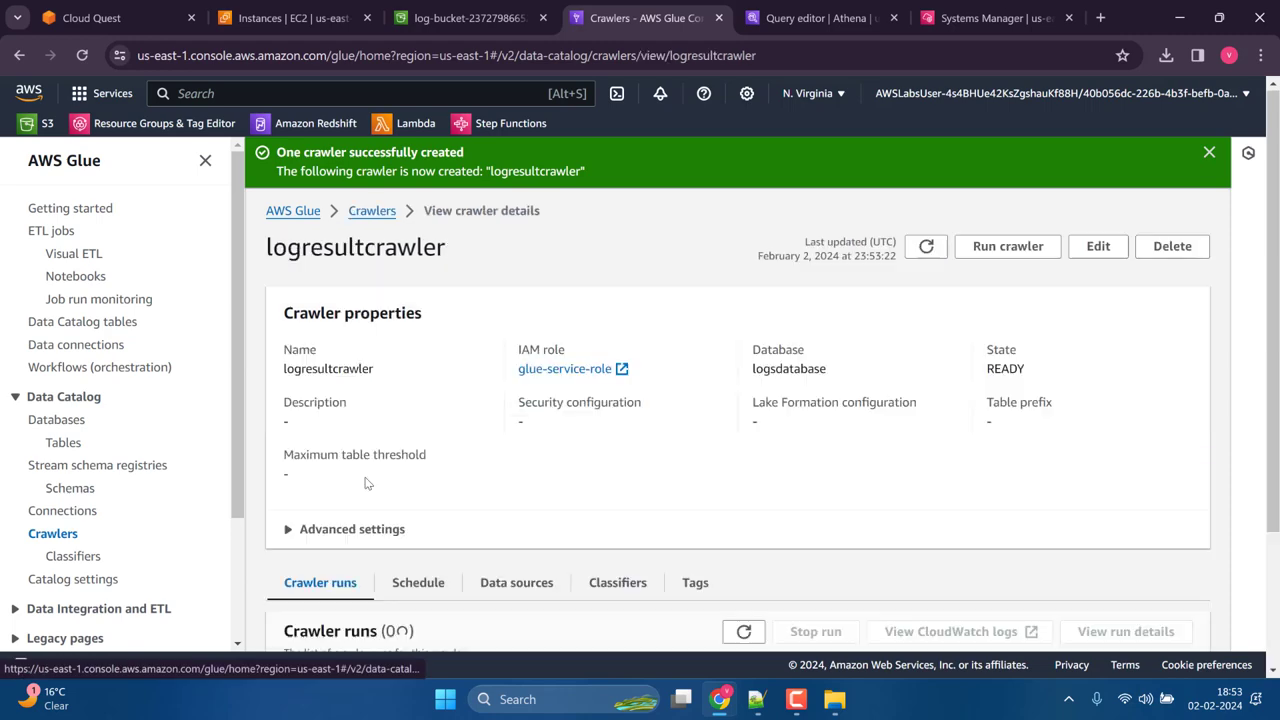
pyautogui.scroll(-2, 440, 530)
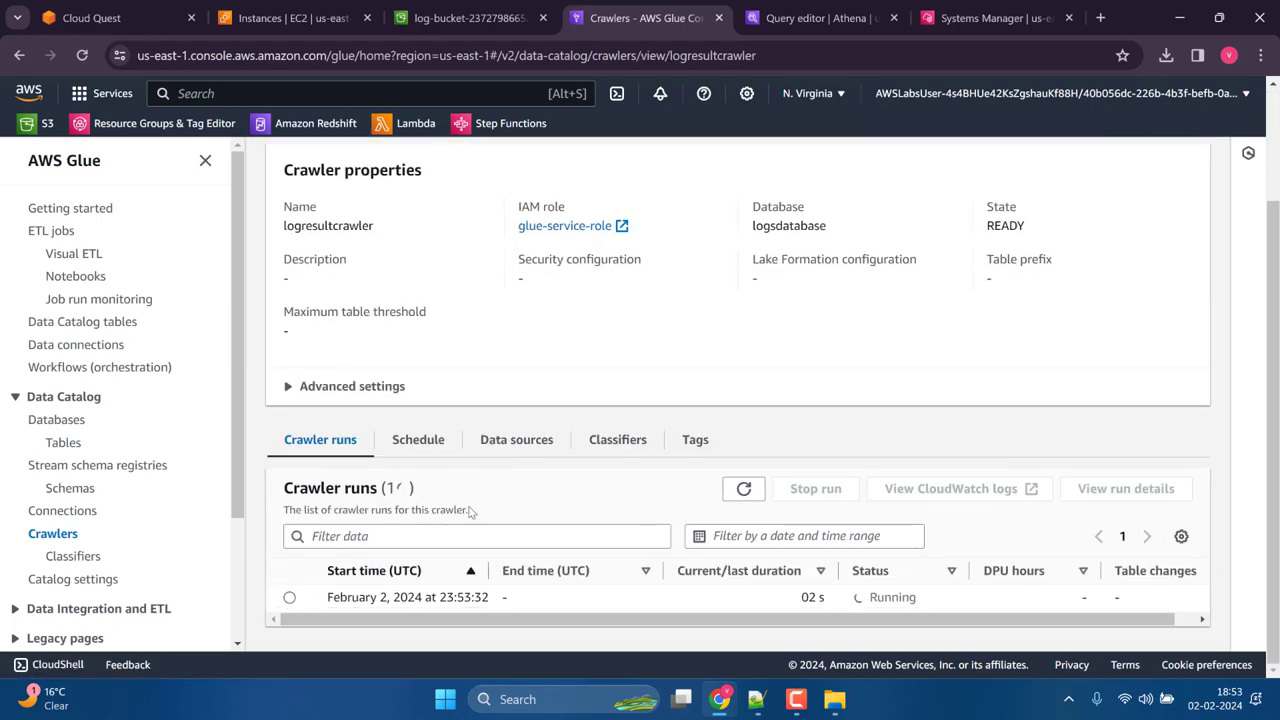
# Step: Switch to the Cloud Quest lab and check the validation form's Glue table name and database name fields
pyautogui.click(120, 18)
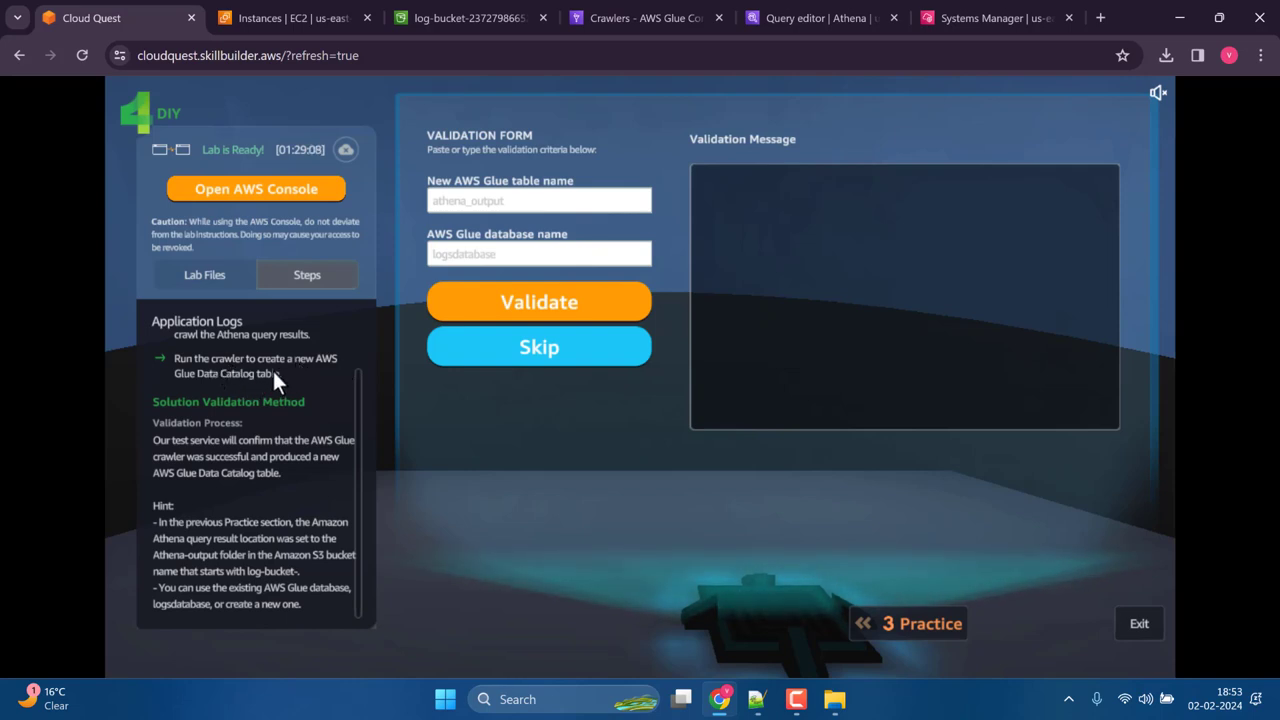
pyautogui.click(498, 204)
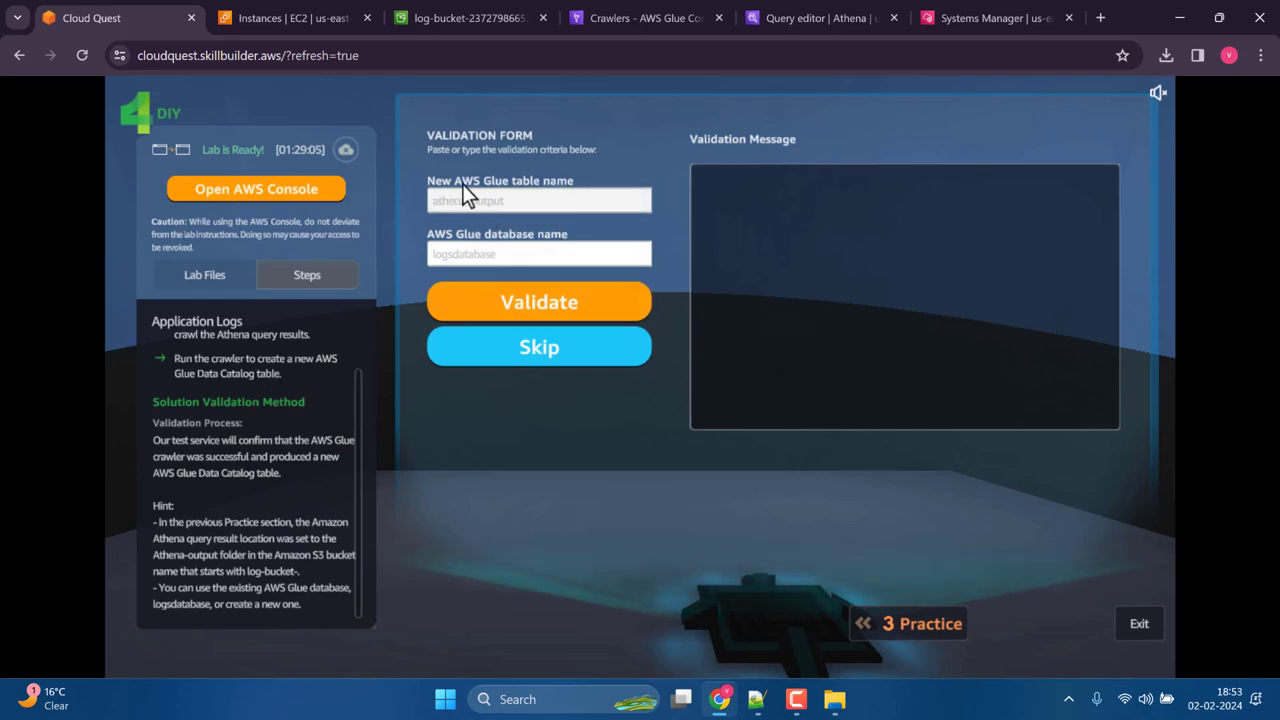
pyautogui.click(483, 252)
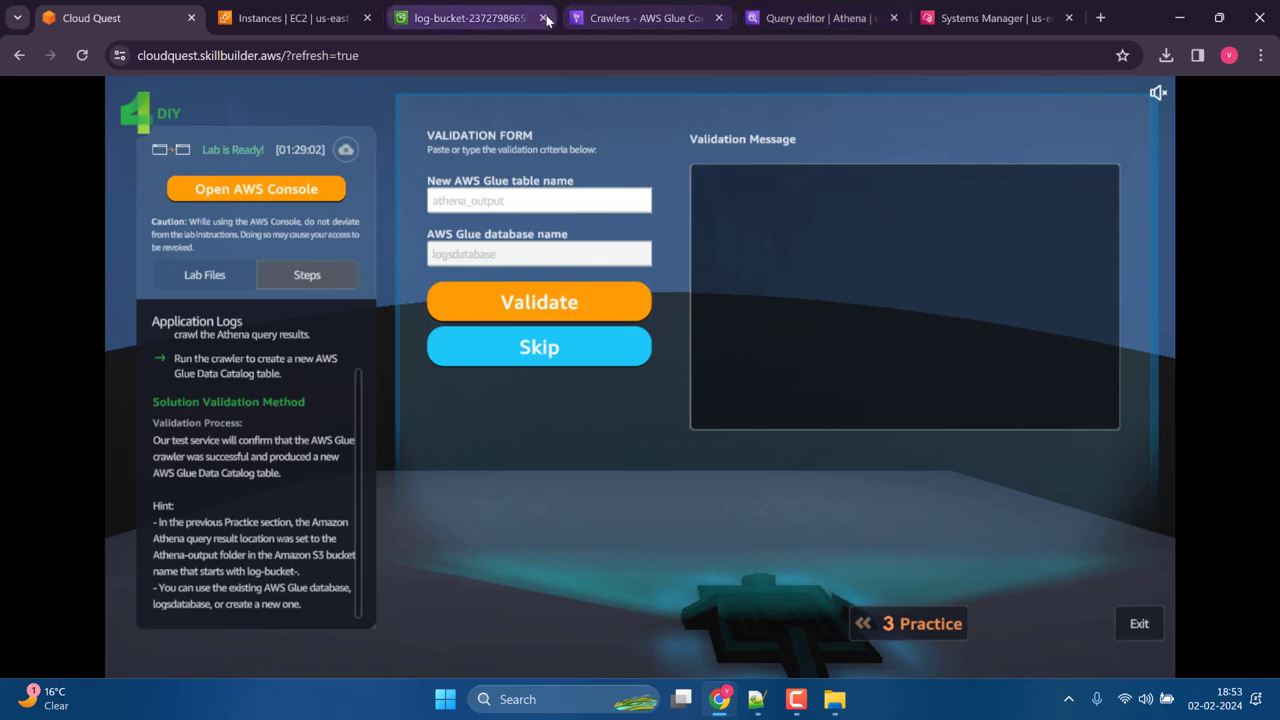
# Step: Copy the database name logsdatabase from the logcount query in Athena into the Cloud Quest validation form's AWS Glue database name field
pyautogui.click(640, 17)
pyautogui.click(860, 12)
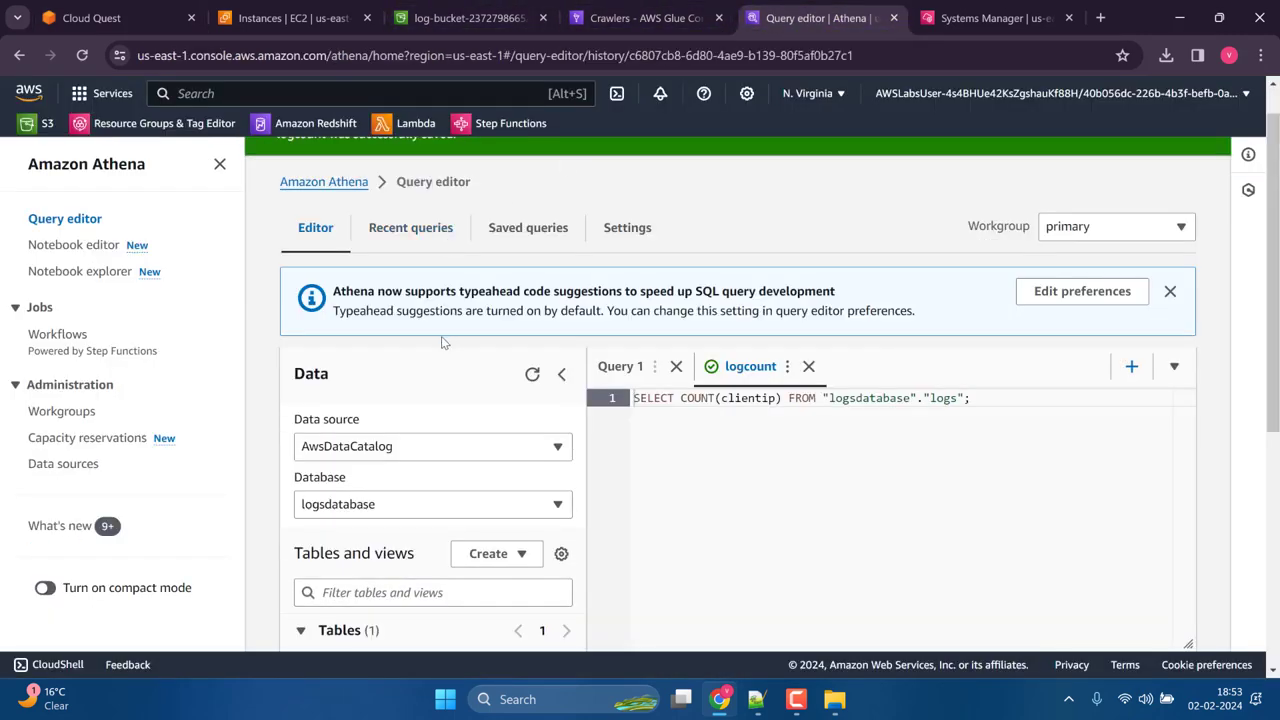
pyautogui.click(377, 504)
pyautogui.click(370, 510)
pyautogui.doubleClick(849, 398)
pyautogui.hotkey('ctrl', 'c')
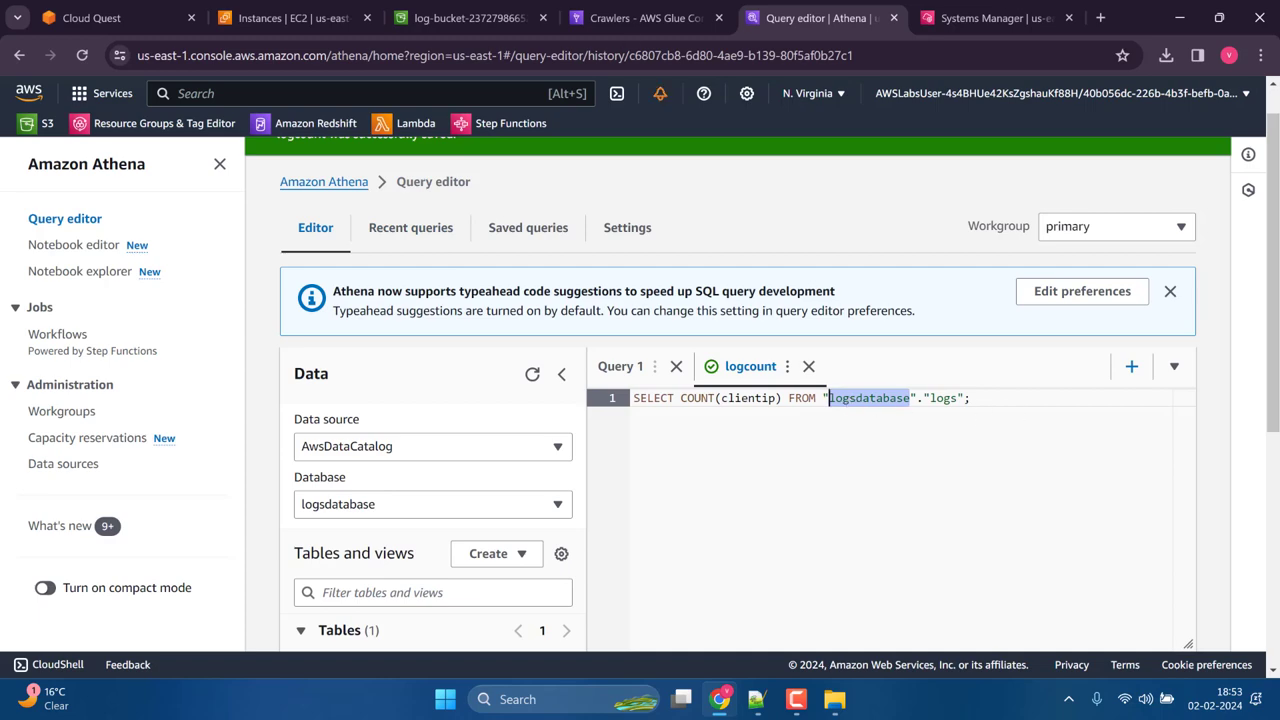
pyautogui.click(465, 18)
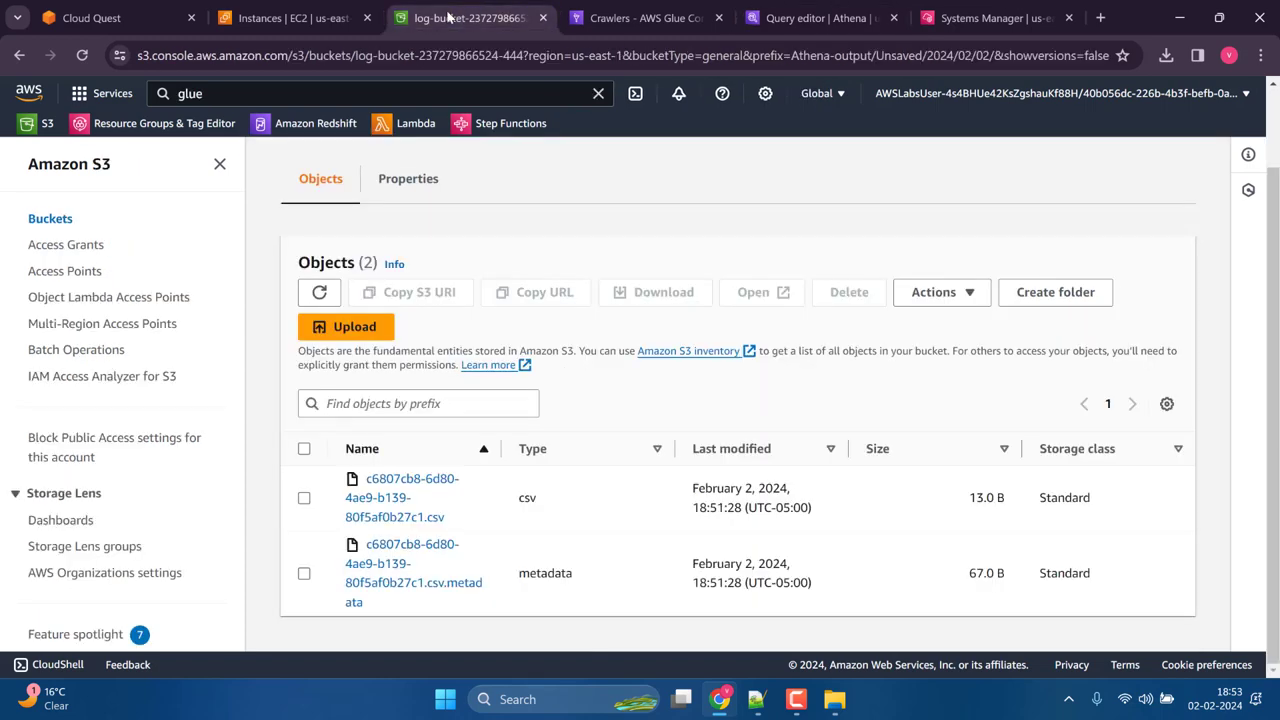
pyautogui.click(150, 17)
pyautogui.click(525, 252)
pyautogui.hotkey('ctrl', 'v')
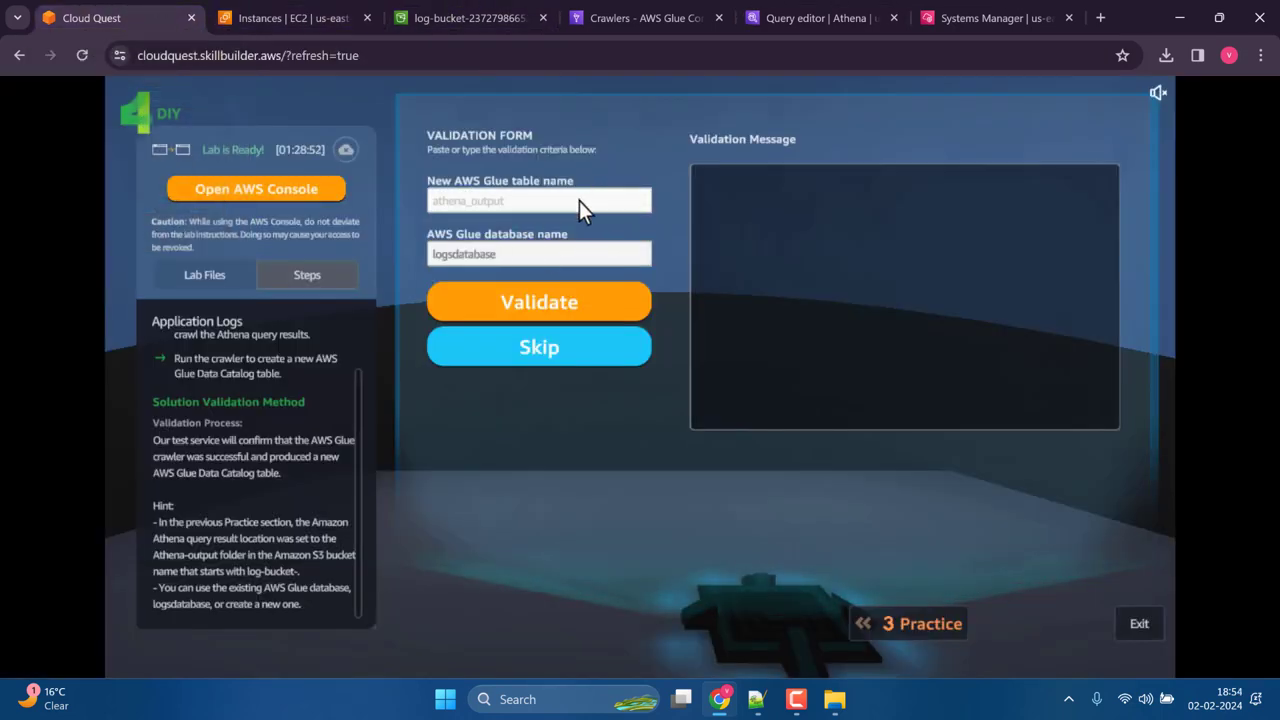
# Step: Check the logresultcrawler run status in Glue and refresh the logsdatabase table list in the Athena query editor
pyautogui.click(579, 201)
pyautogui.click(836, 18)
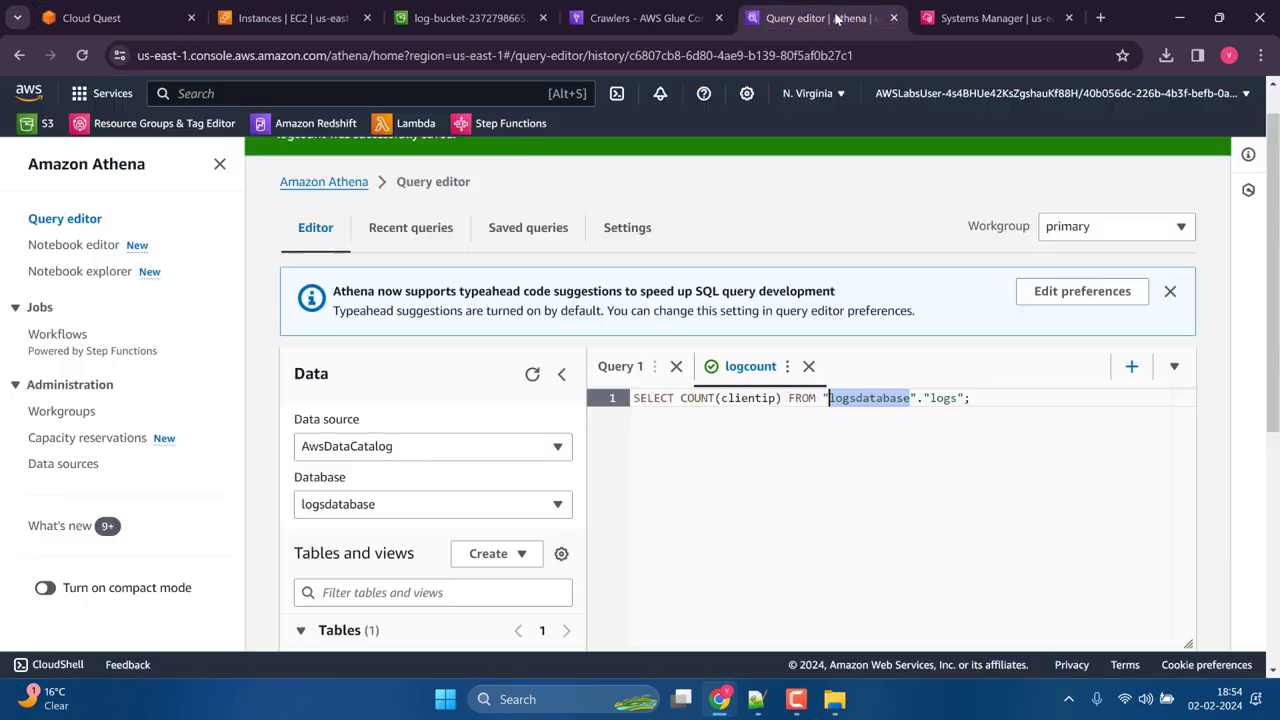
pyautogui.click(640, 18)
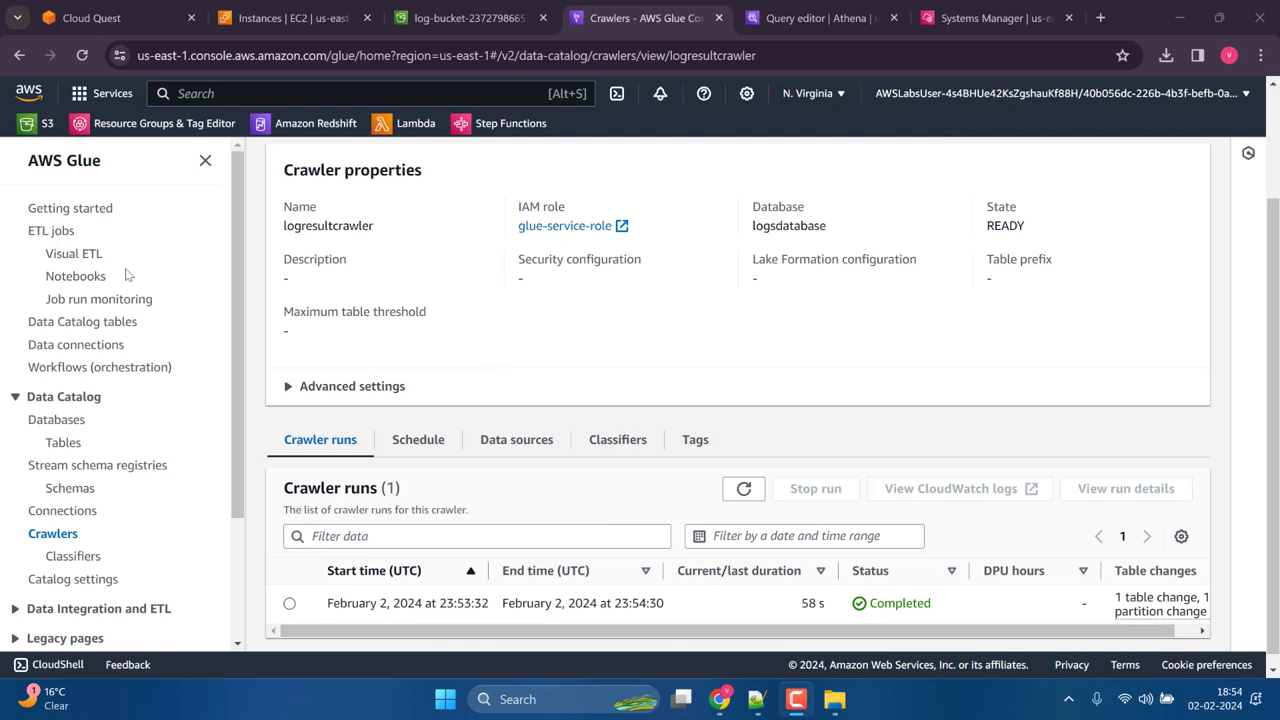
pyautogui.click(458, 18)
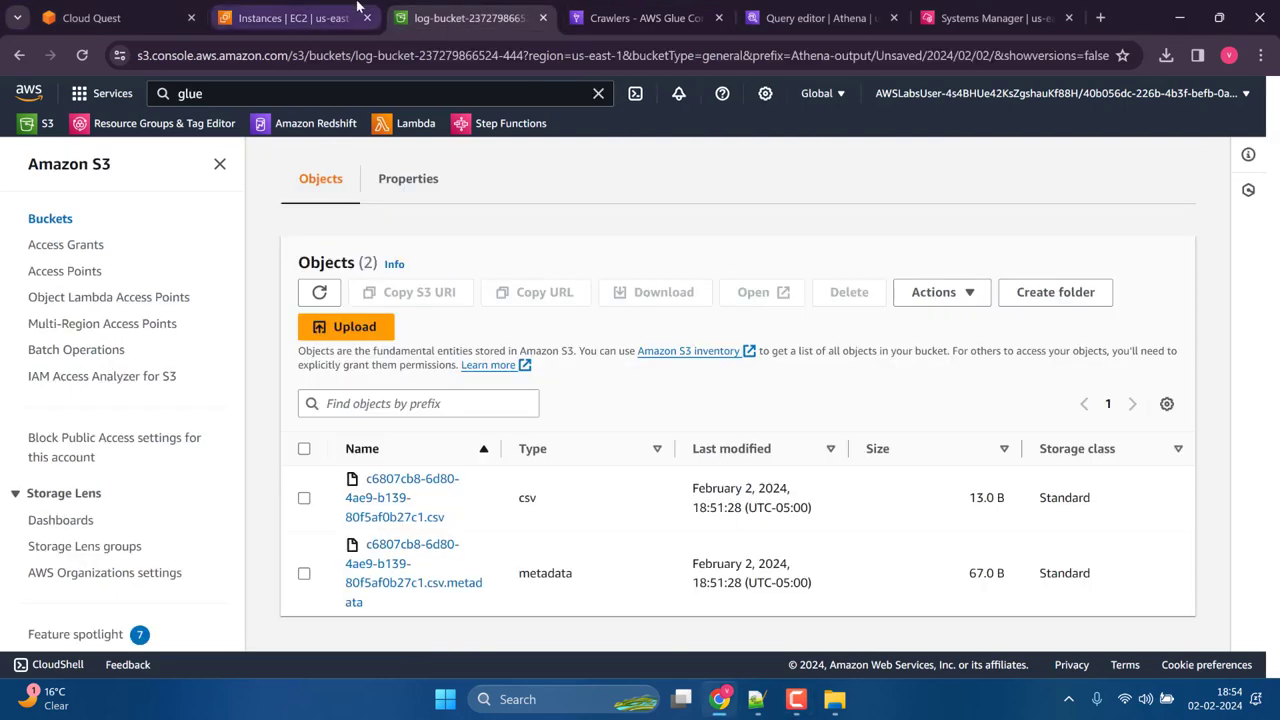
pyautogui.click(795, 17)
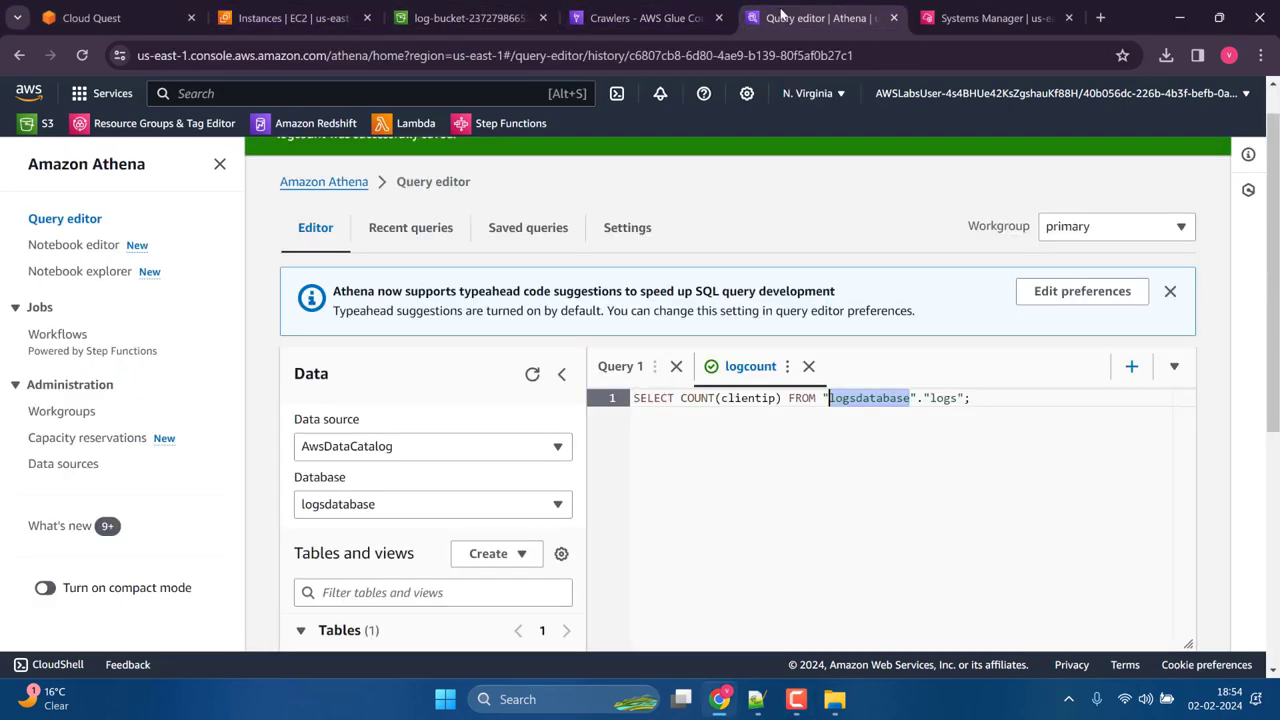
pyautogui.click(533, 374)
pyautogui.scroll(-2, 502, 414)
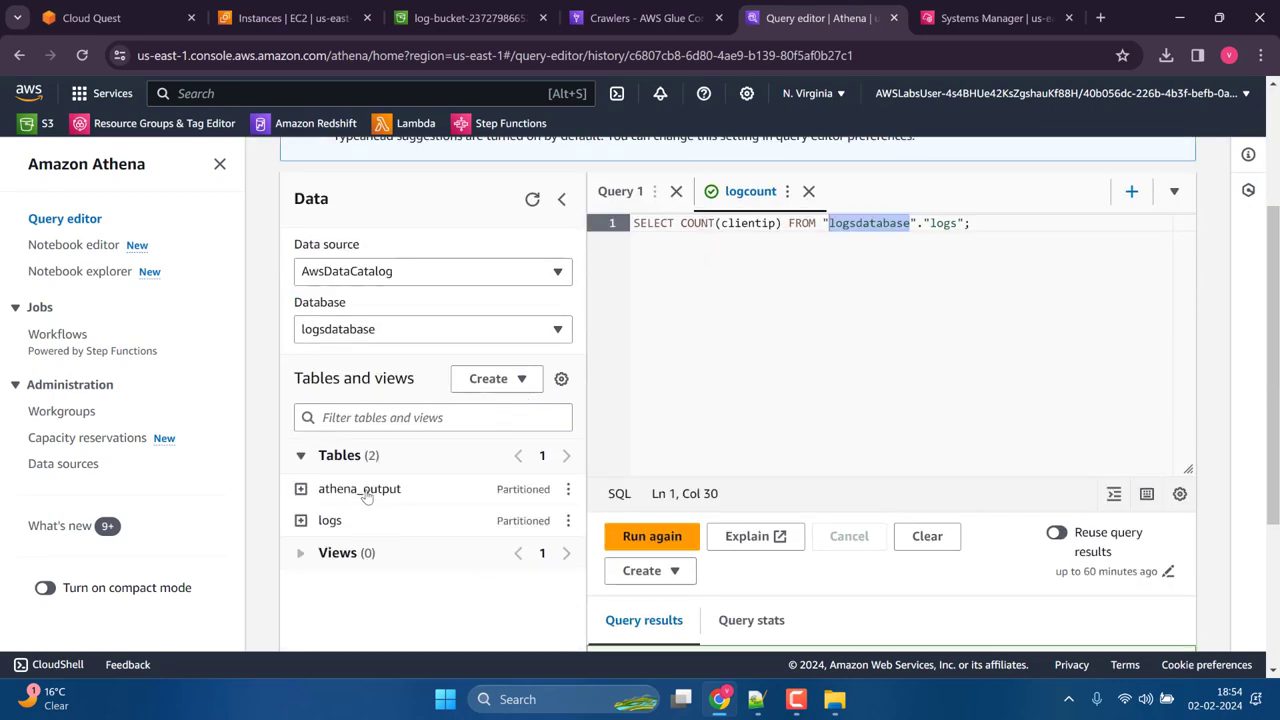
# Step: Preview the athena_output table with a 10-row query and run the query again
pyautogui.click(567, 491)
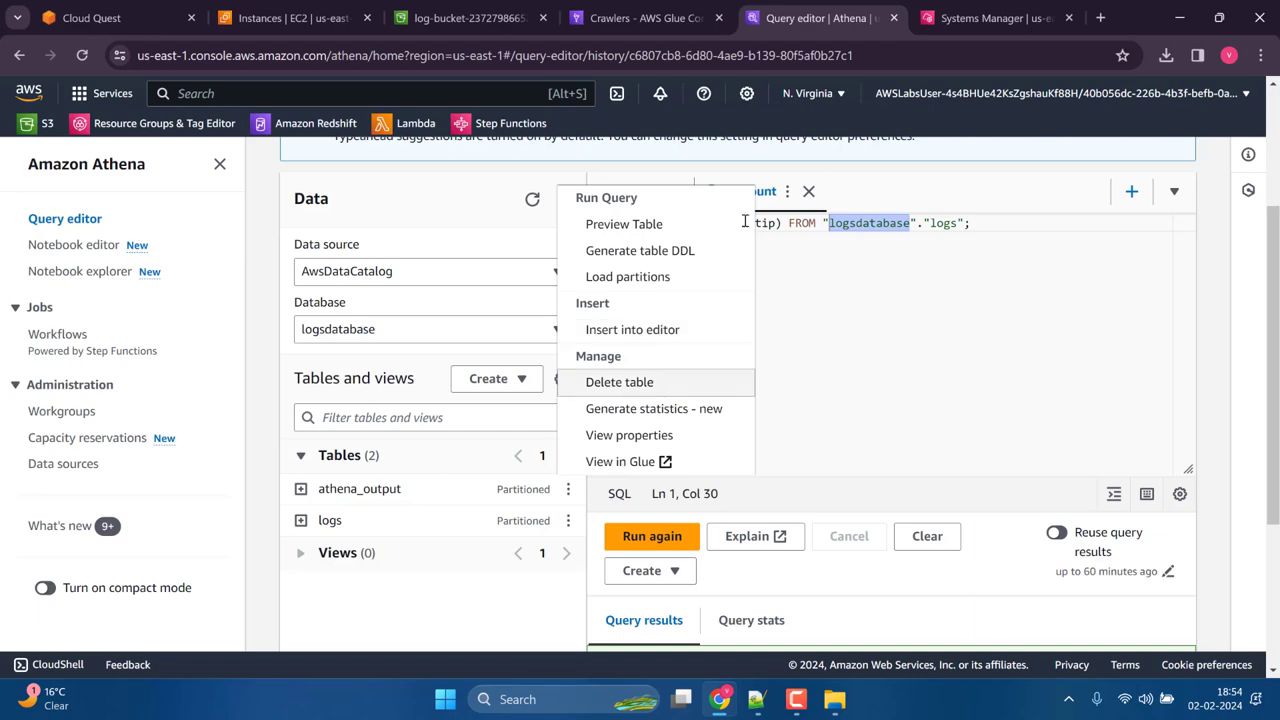
pyautogui.click(651, 223)
pyautogui.scroll(-2, 647, 397)
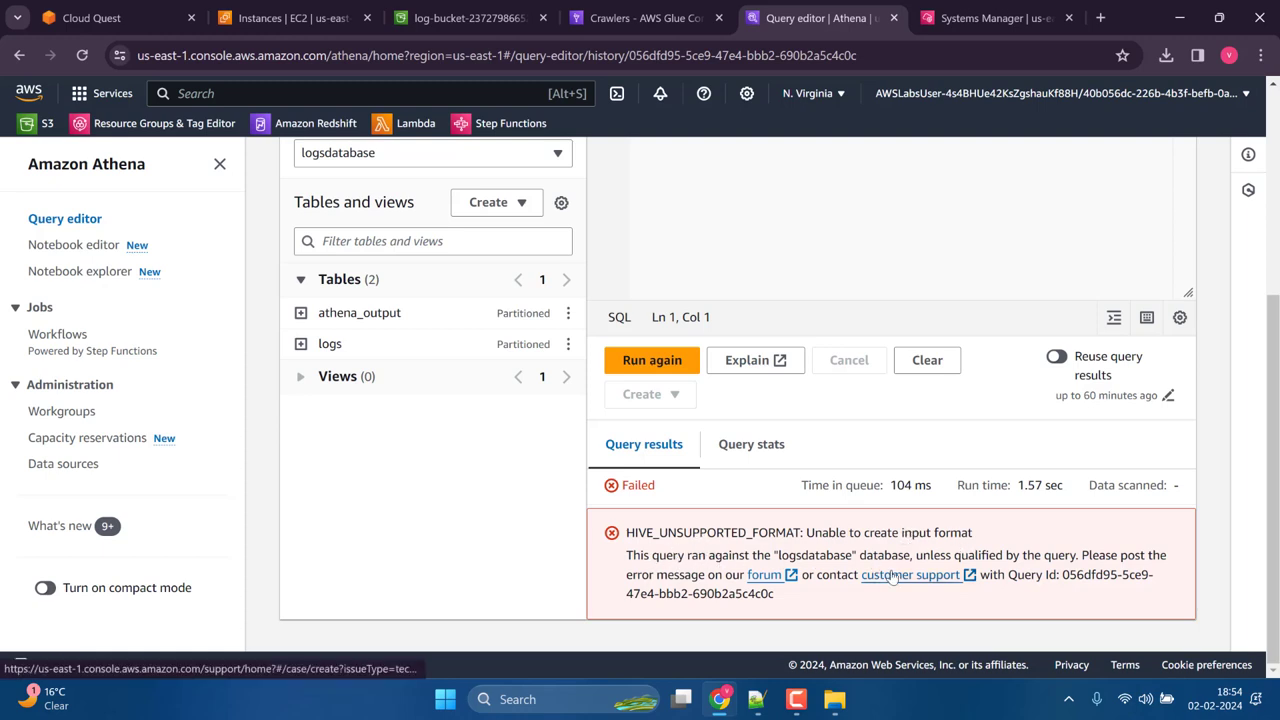
pyautogui.scroll(3, 949, 439)
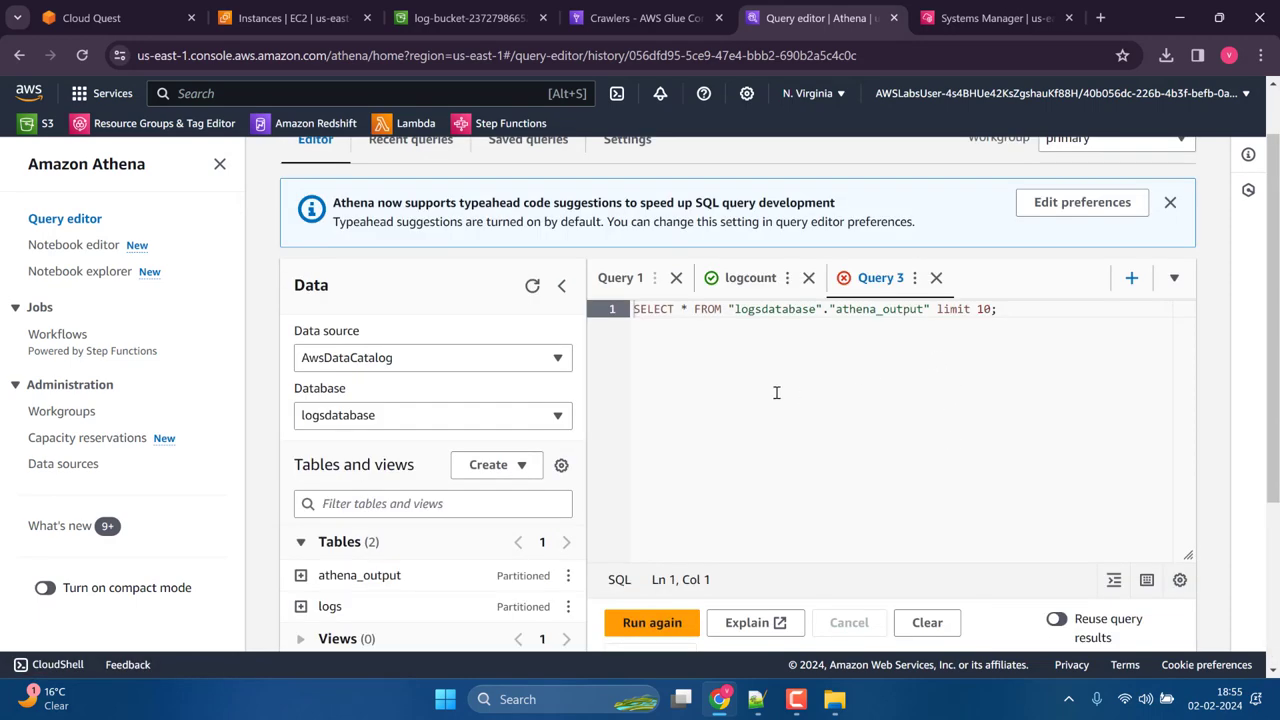
pyautogui.scroll(-3, 778, 394)
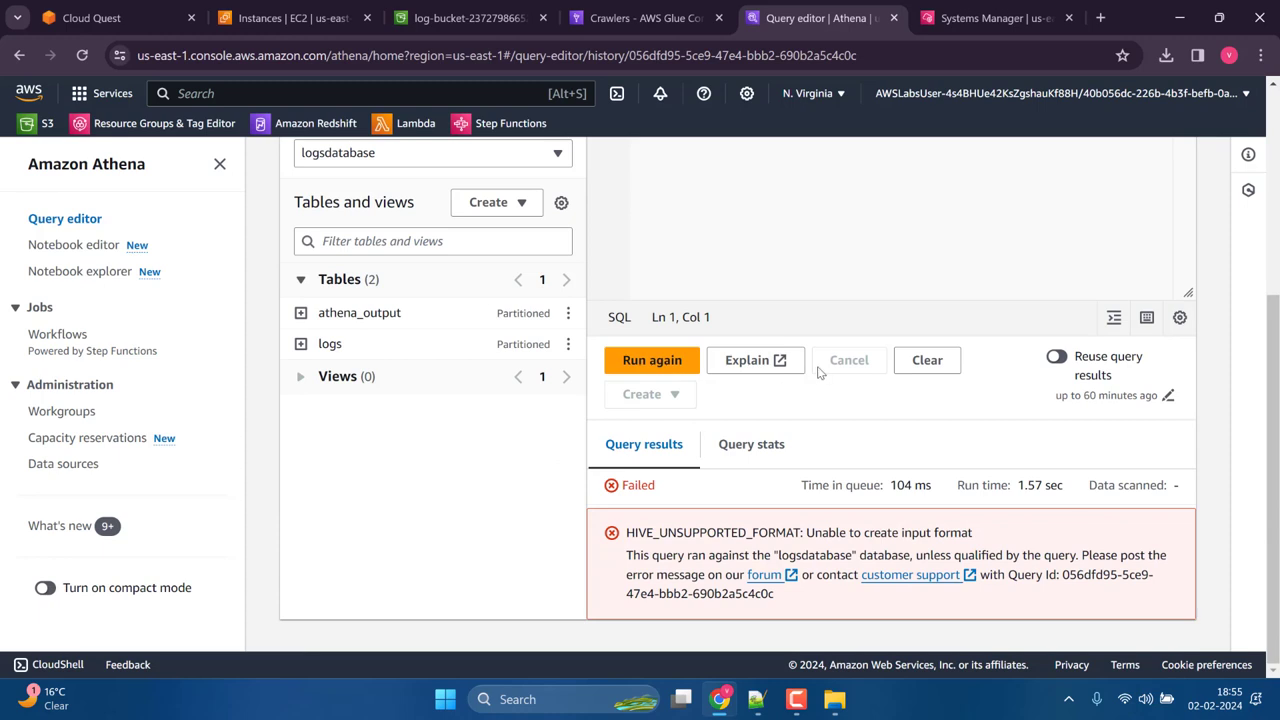
pyautogui.click(660, 362)
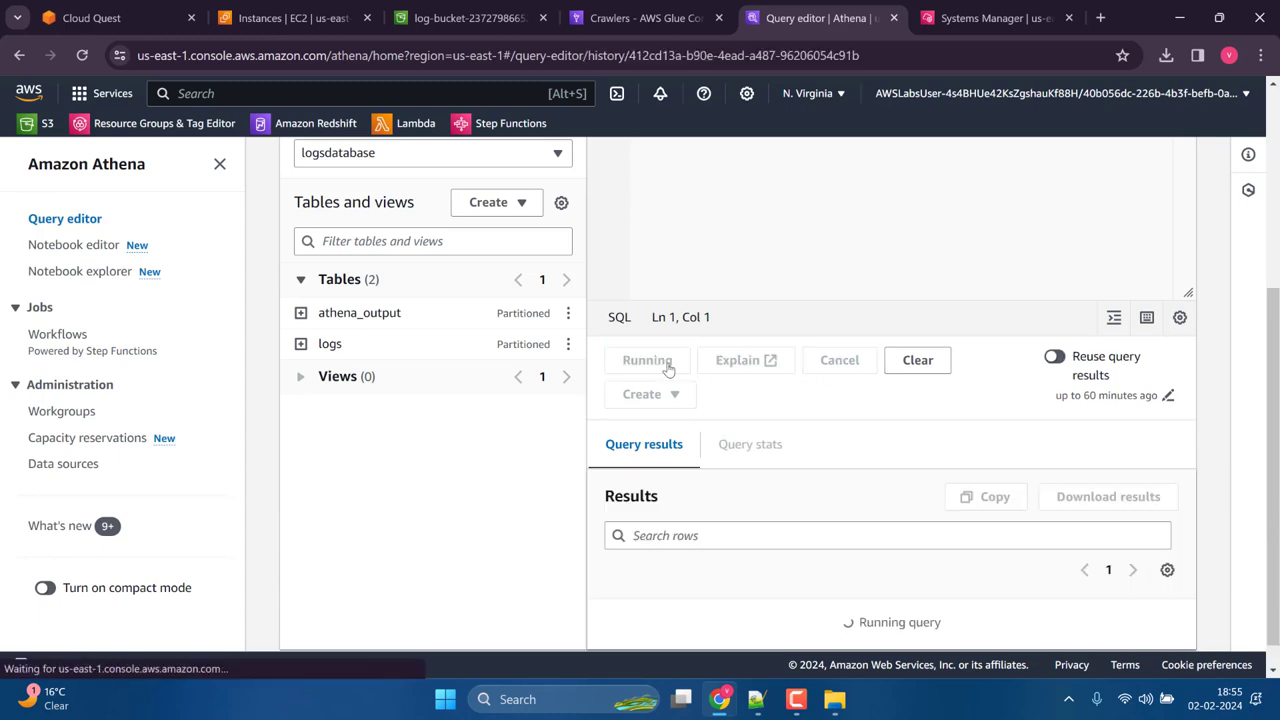
pyautogui.scroll(-1, 678, 365)
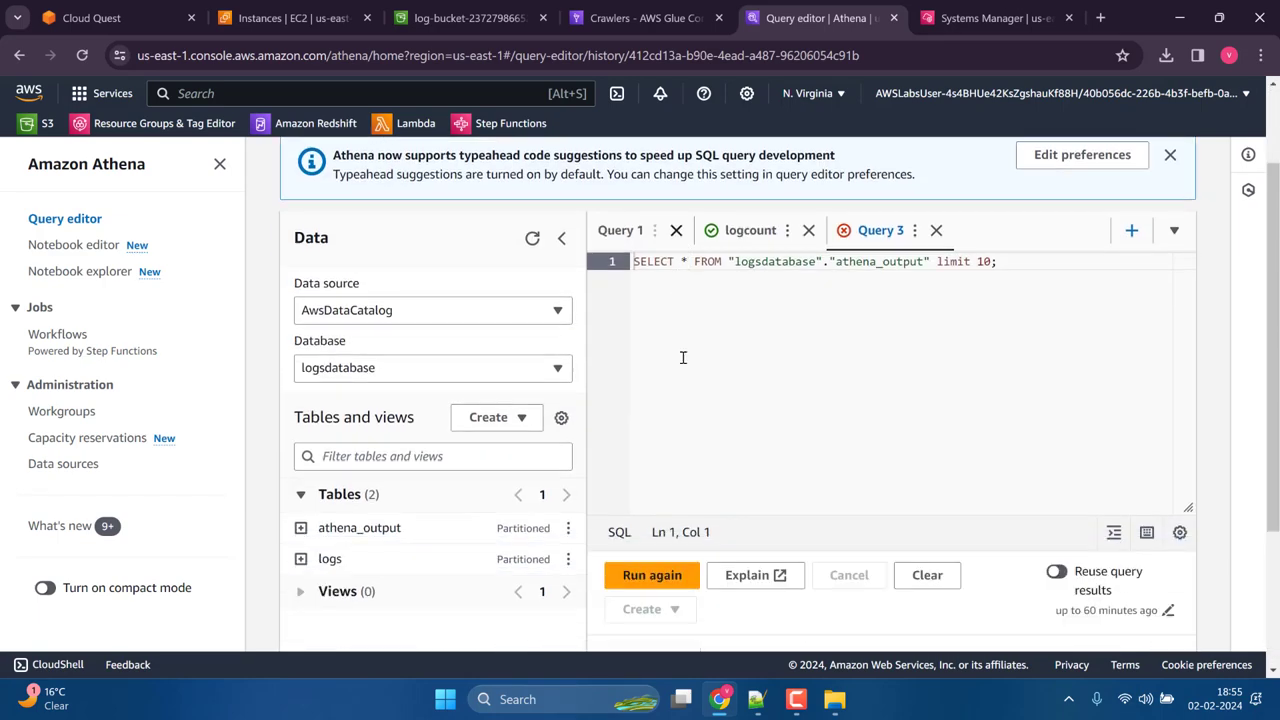
# Step: View the athena_output table's properties and compare its S3 location with the query result files in the log bucket
pyautogui.click(567, 314)
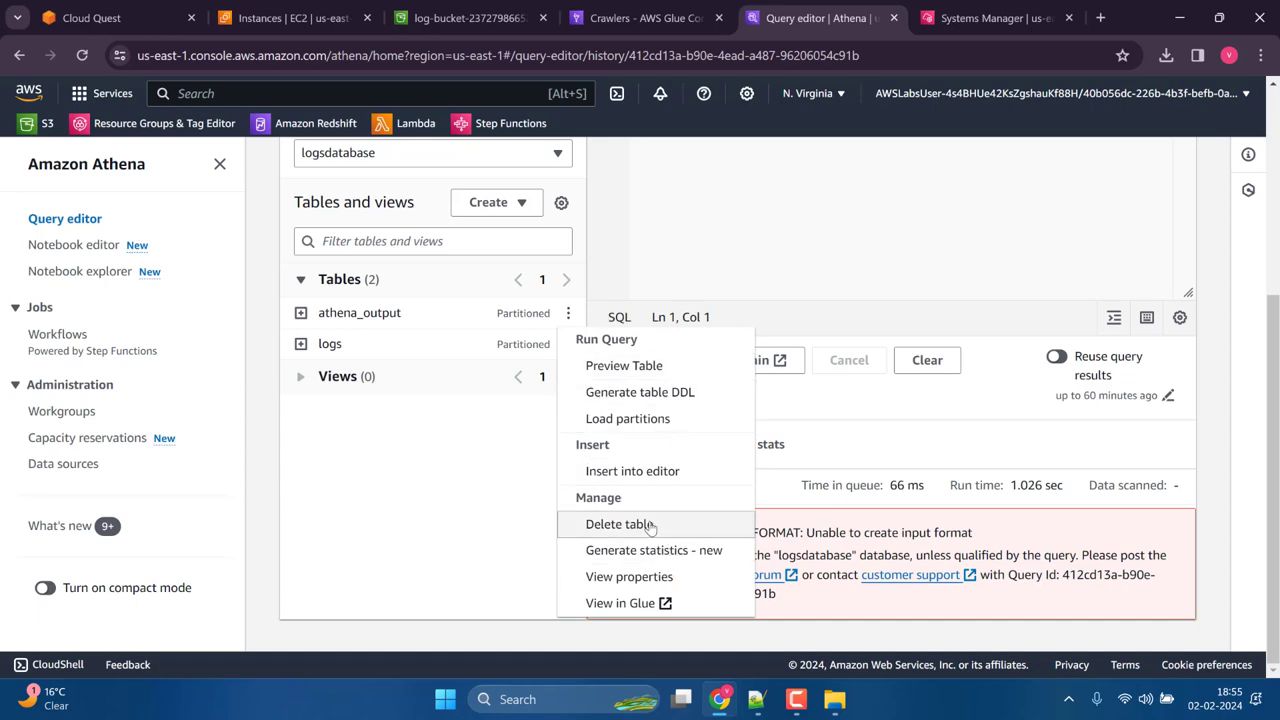
pyautogui.click(622, 580)
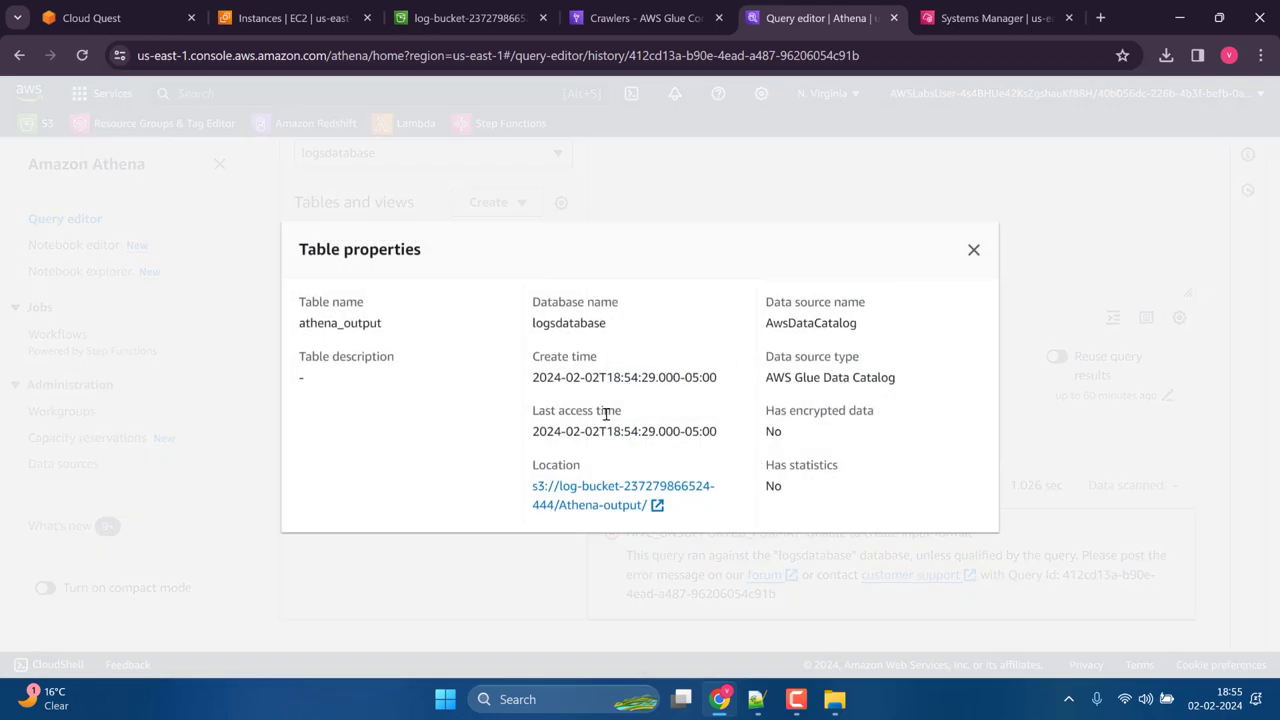
pyautogui.click(590, 506)
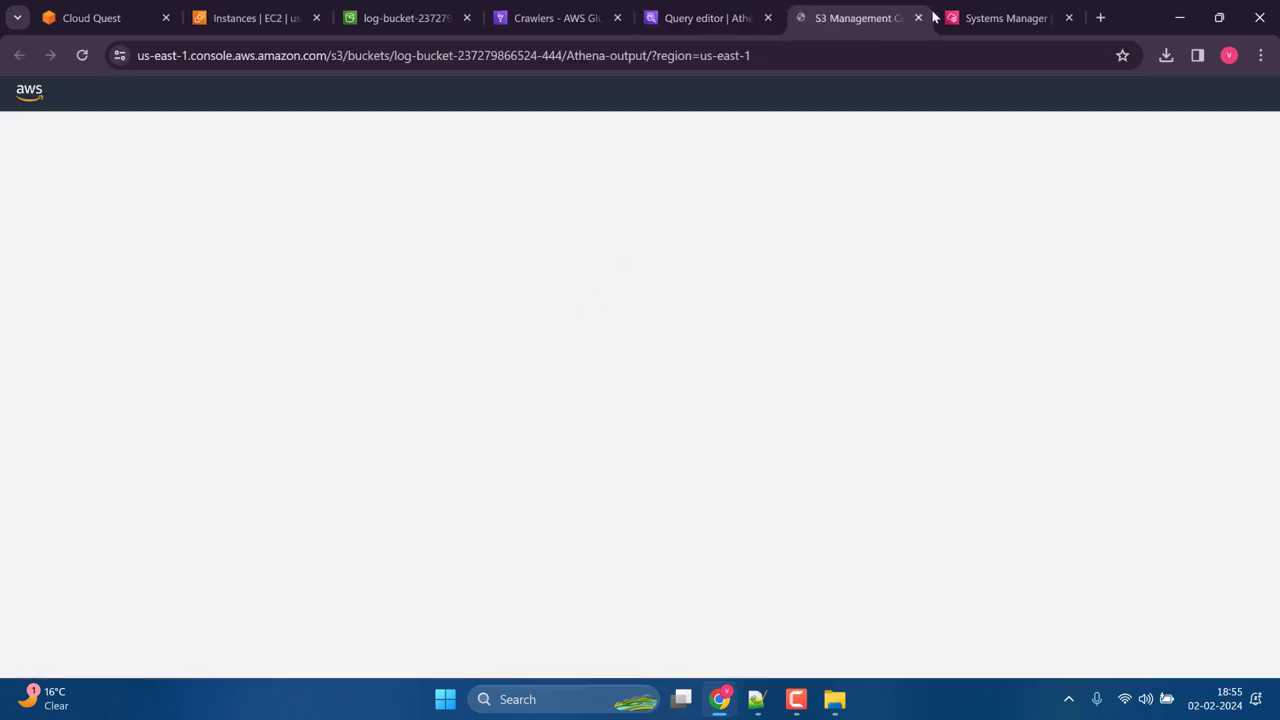
pyautogui.click(918, 18)
pyautogui.click(437, 30)
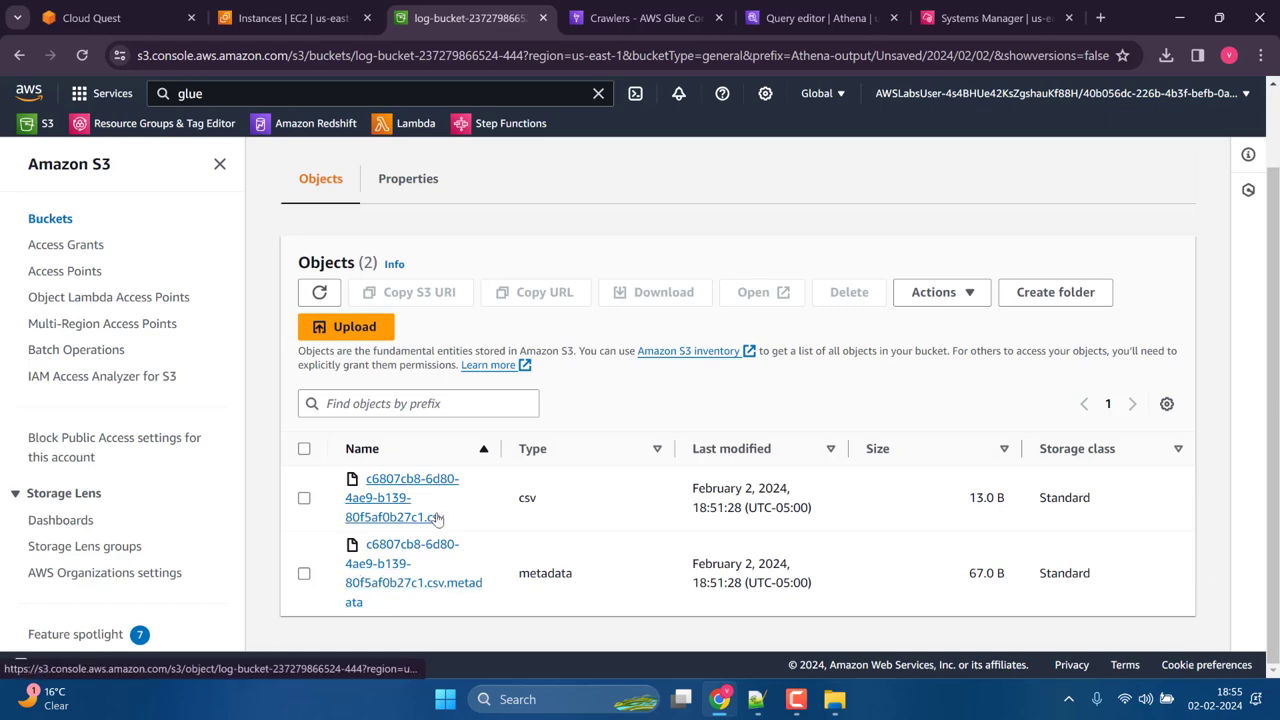
pyautogui.click(655, 20)
pyautogui.click(790, 18)
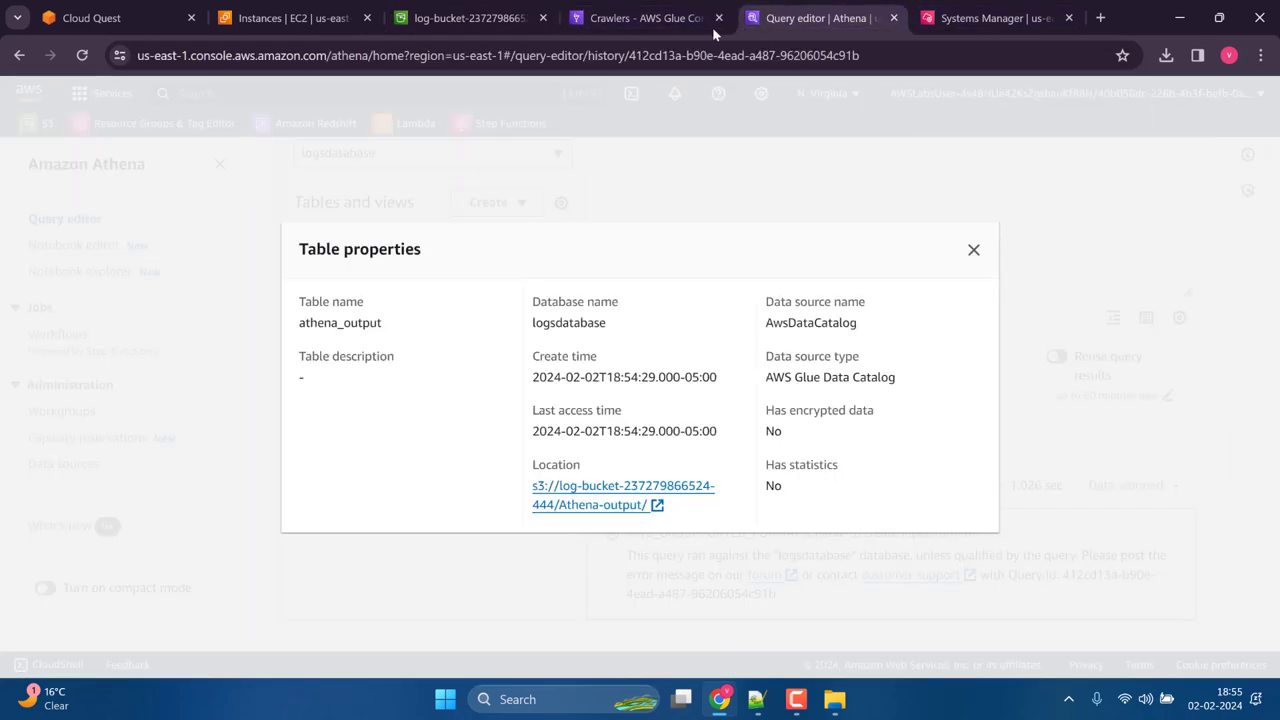
pyautogui.click(973, 250)
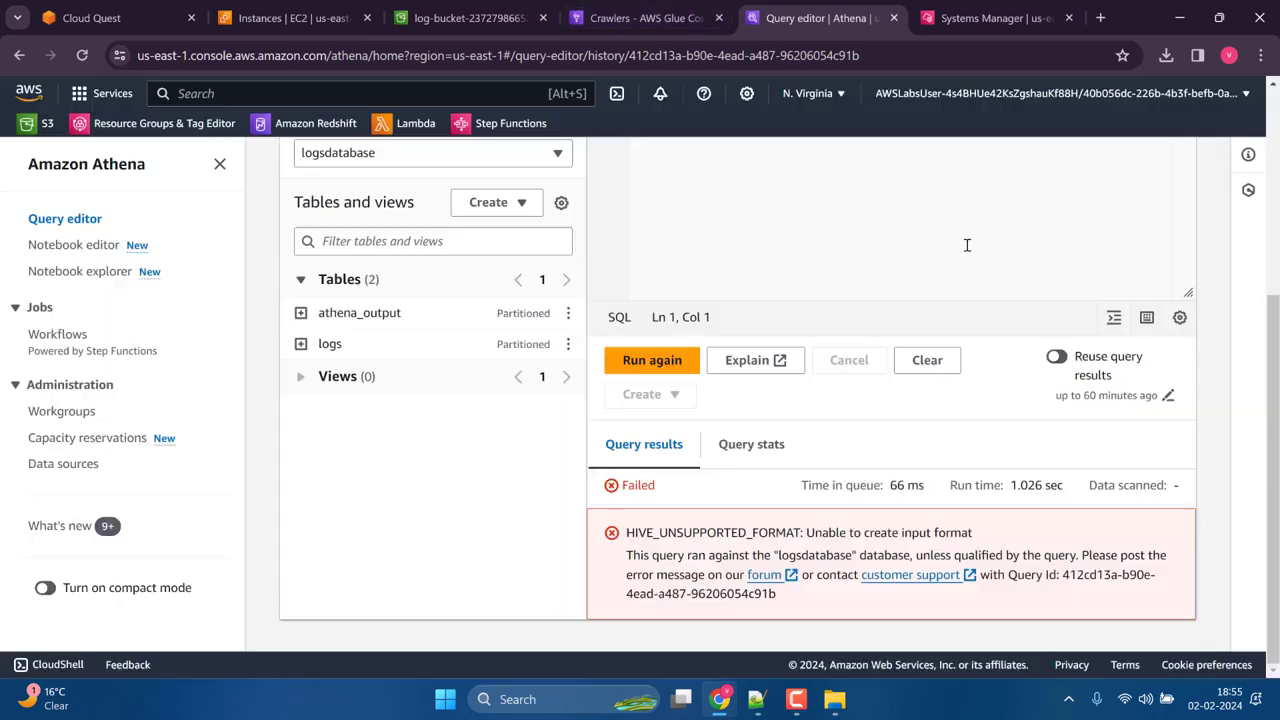
# Step: Inspect the columns of the athena_output and logs tables, reloading the table list before expanding athena_output again
pyautogui.click(300, 312)
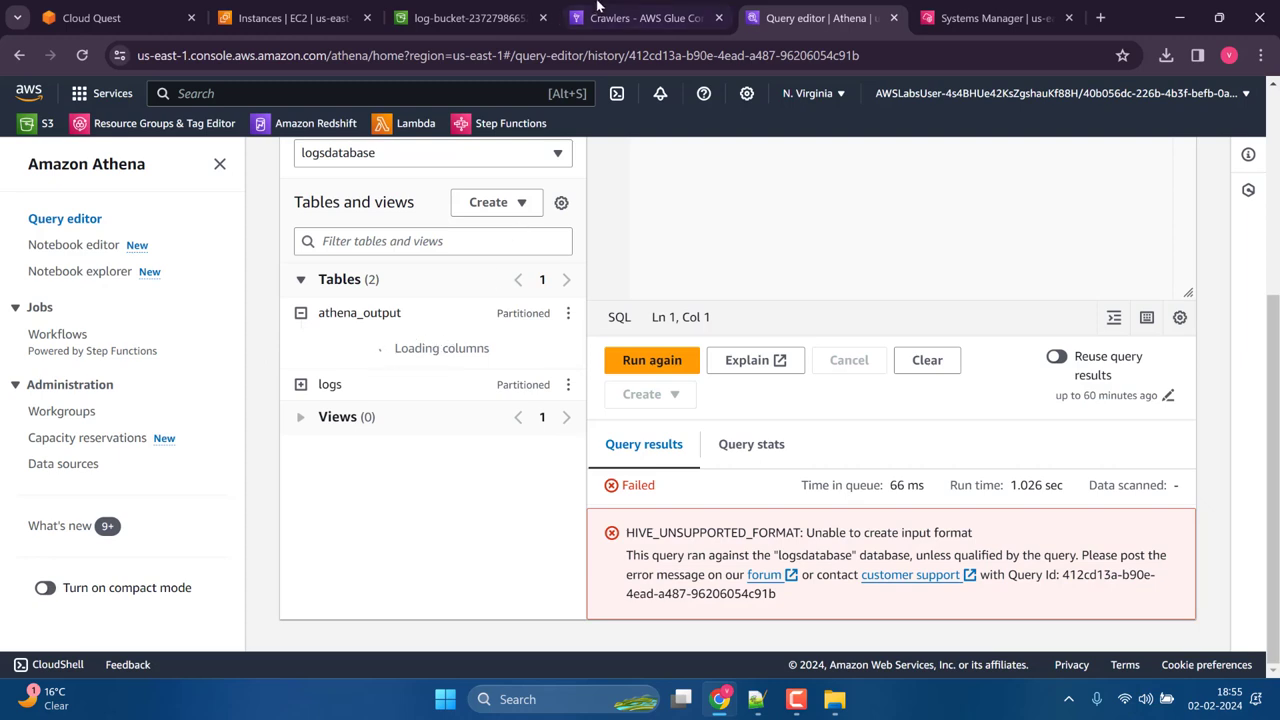
pyautogui.scroll(2, 540, 248)
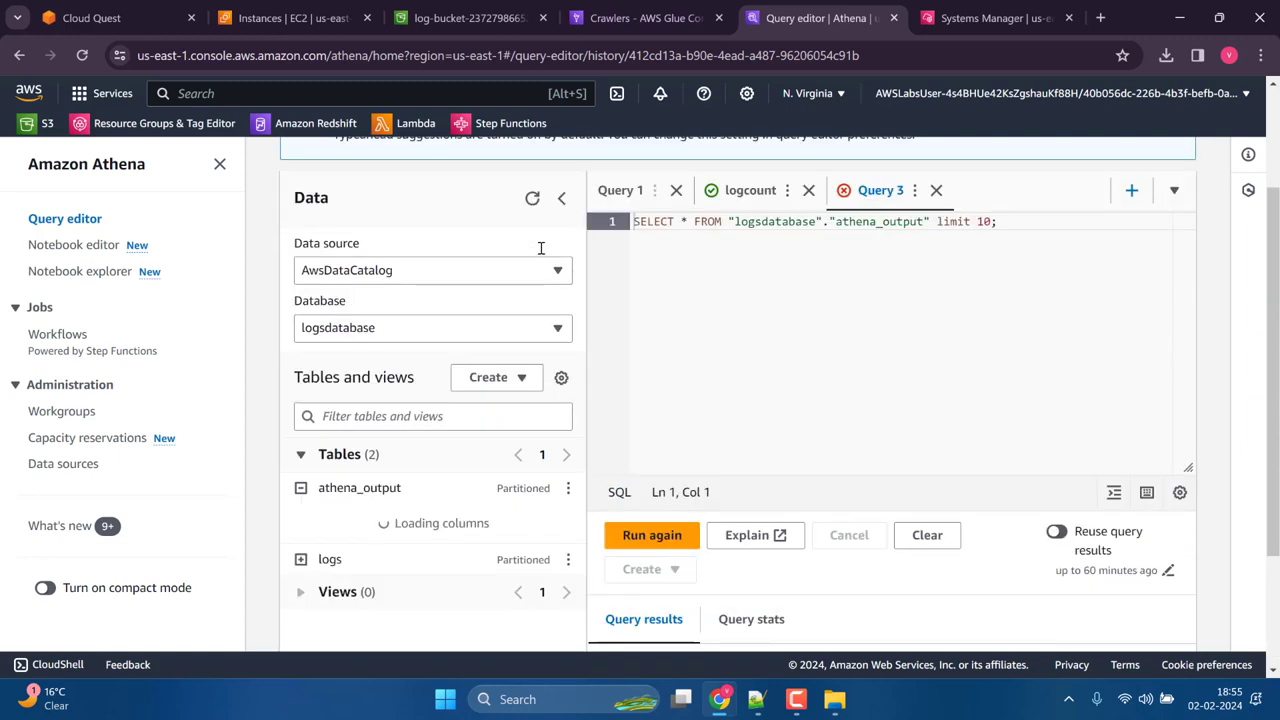
pyautogui.click(300, 559)
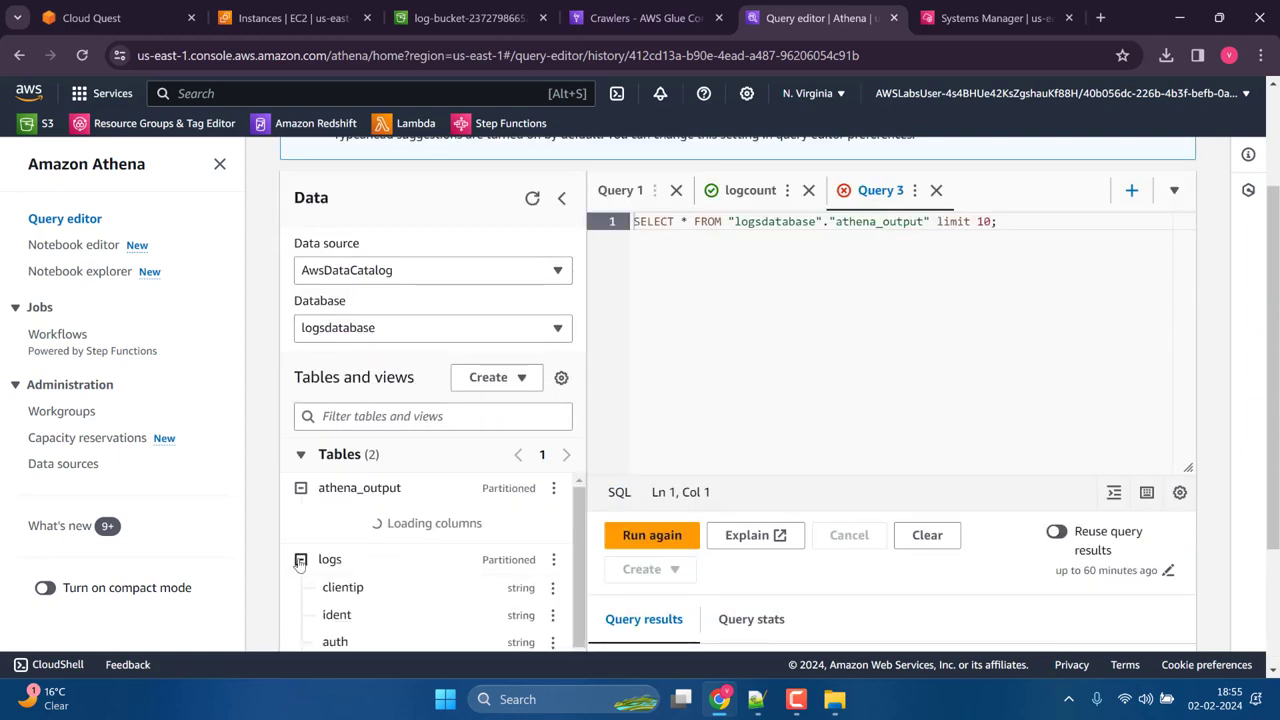
pyautogui.click(300, 559)
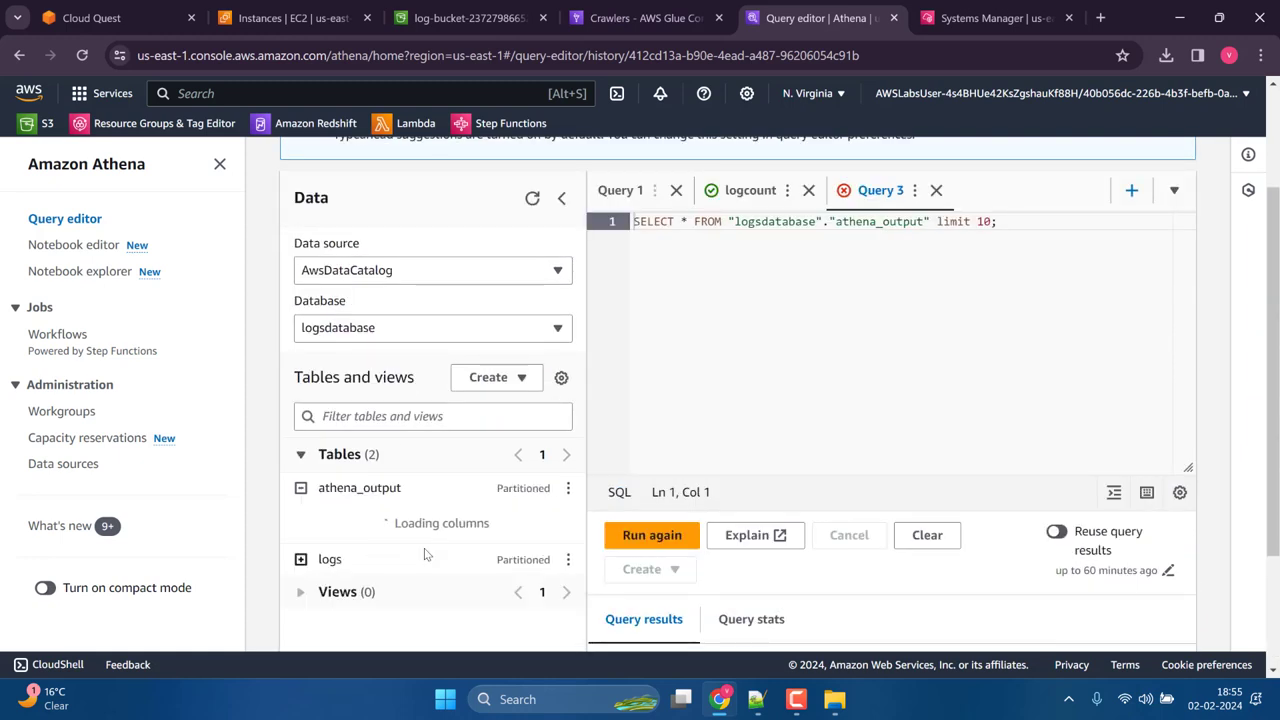
pyautogui.click(532, 198)
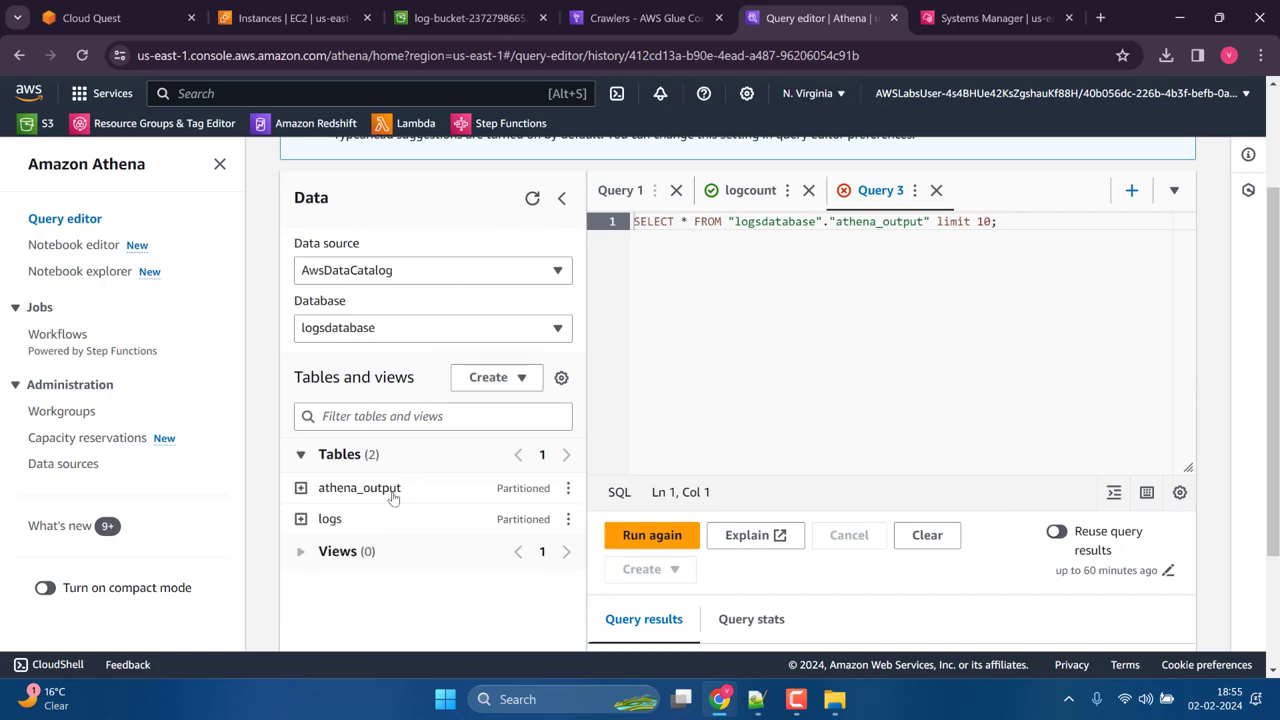
pyautogui.click(300, 488)
pyautogui.scroll(-2, 452, 400)
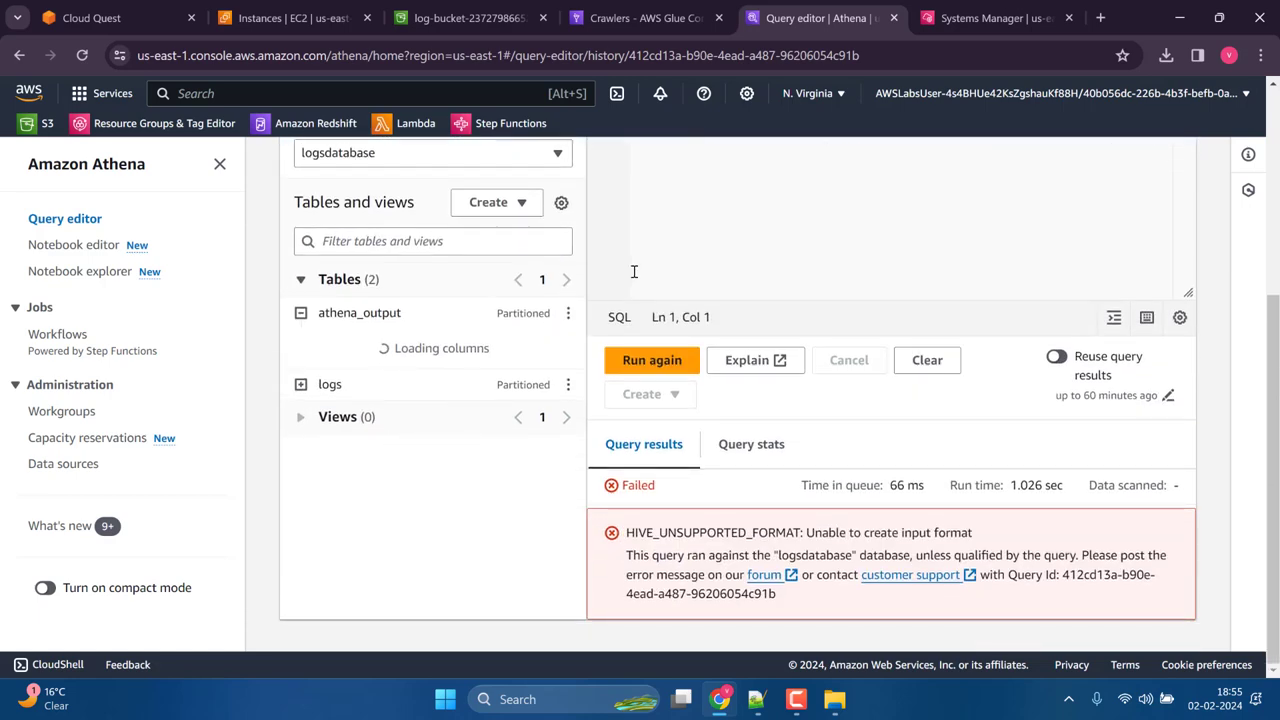
pyautogui.scroll(2, 641, 277)
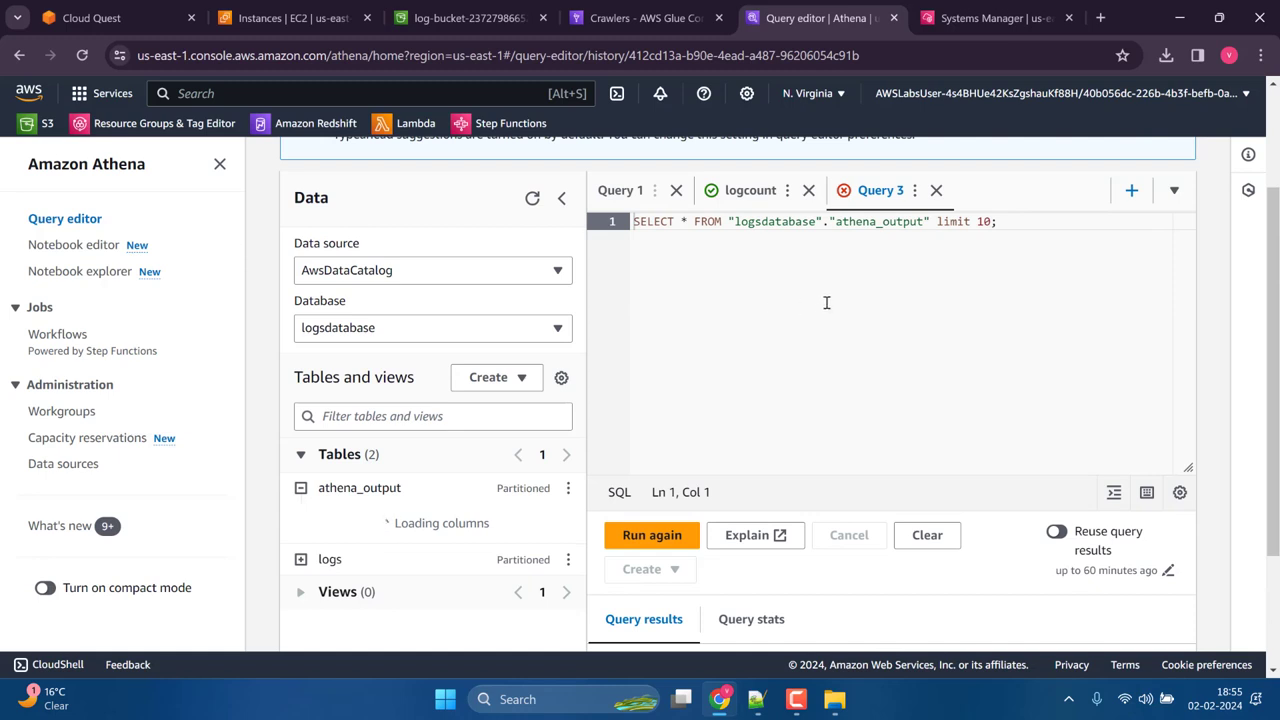
# Step: Copy athena_output from the preview query into the validation form's new AWS Glue table name field and submit the validation
pyautogui.doubleClick(874, 221)
pyautogui.rightClick(876, 222)
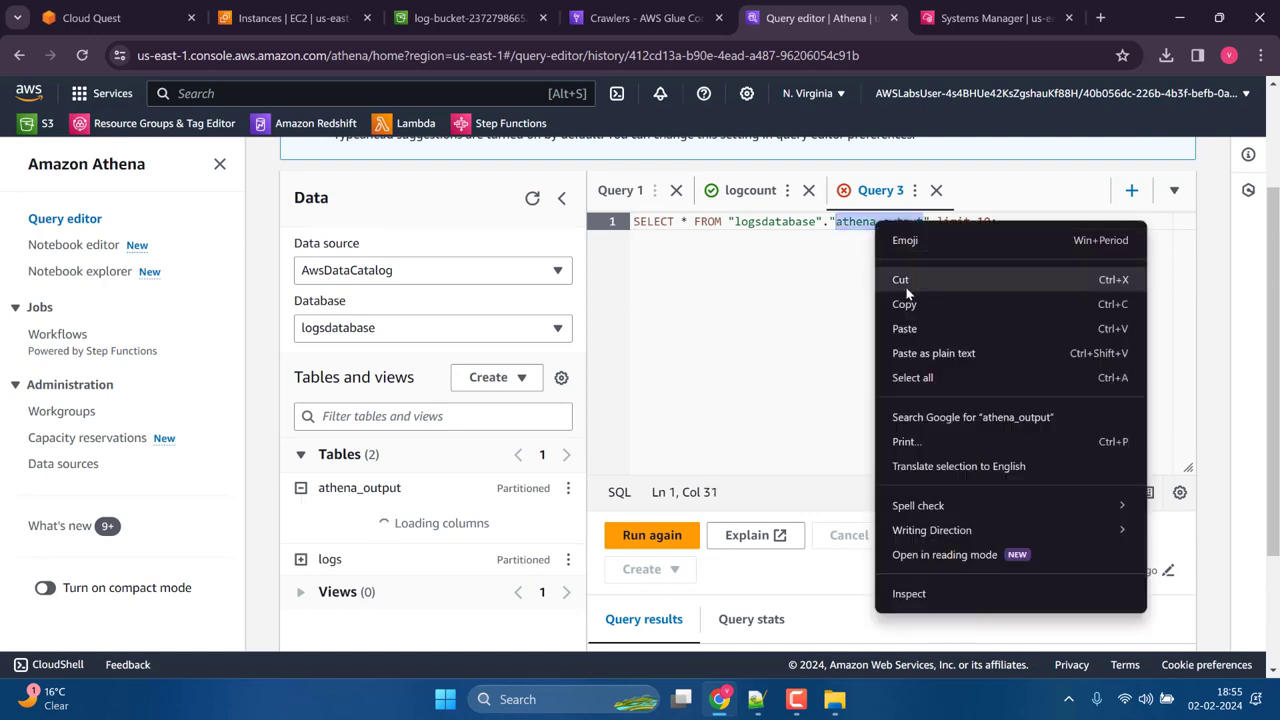
pyautogui.click(906, 300)
pyautogui.click(150, 17)
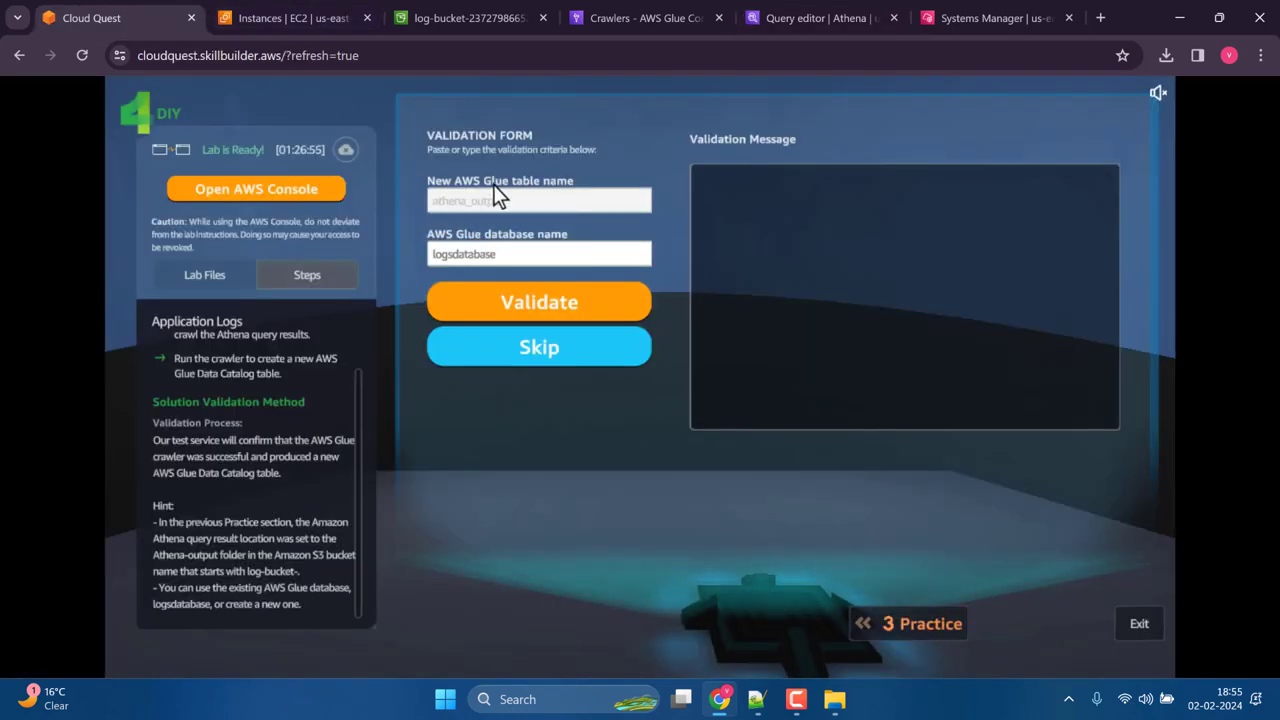
pyautogui.click(493, 187)
pyautogui.hotkey('ctrl', 'v')
pyautogui.click(551, 303)
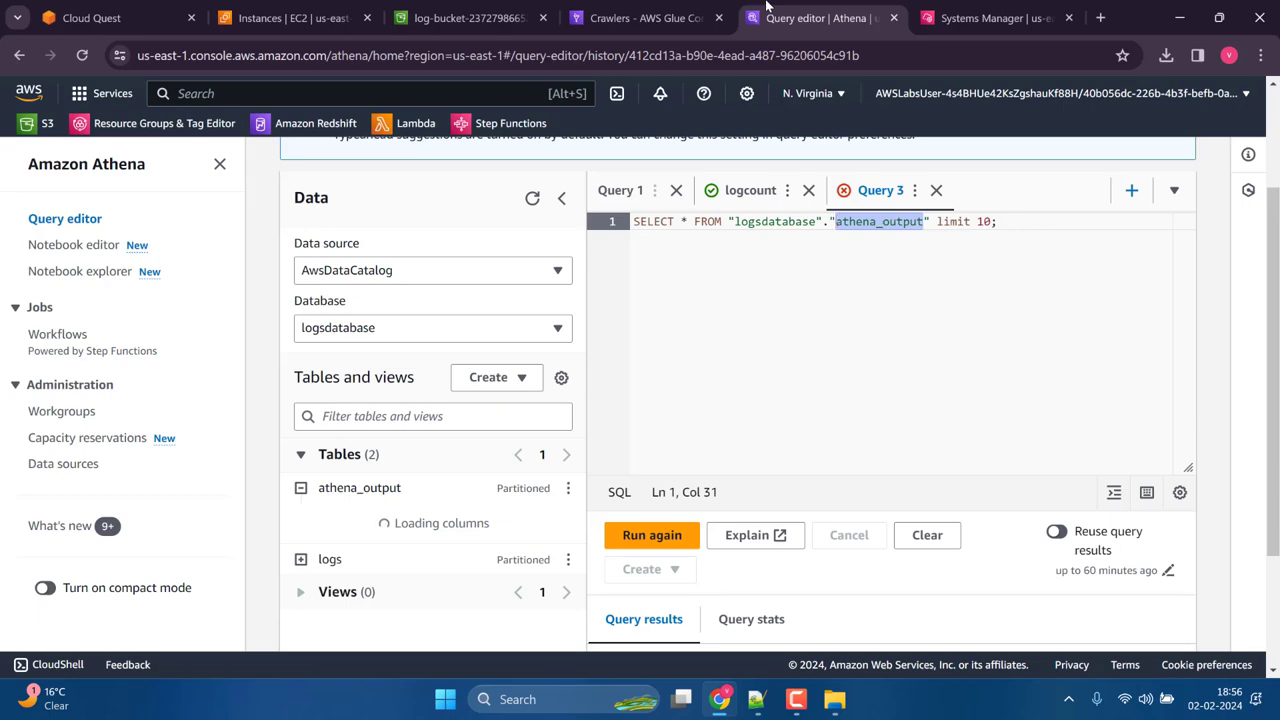
# Step: Look over the Athena table, Glue crawler and S3 results once more, and return to Cloud Quest to read the validation message
pyautogui.click(568, 489)
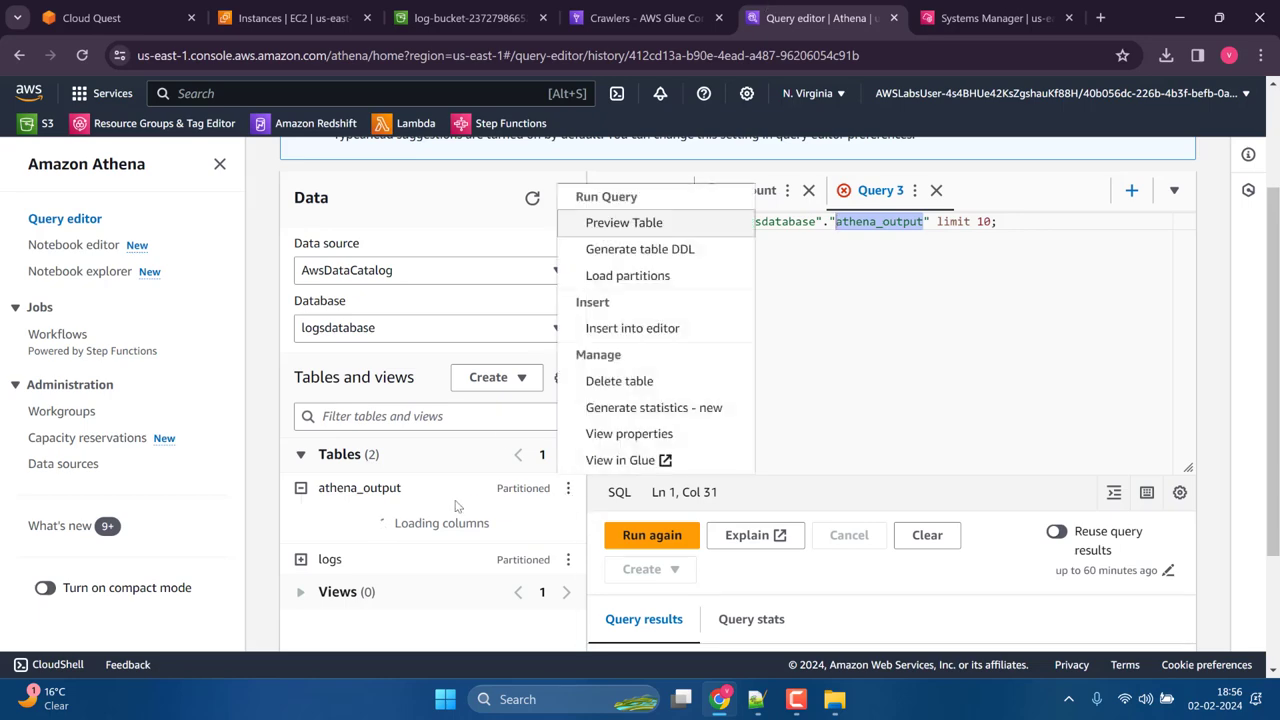
pyautogui.press('Escape')
pyautogui.click(640, 18)
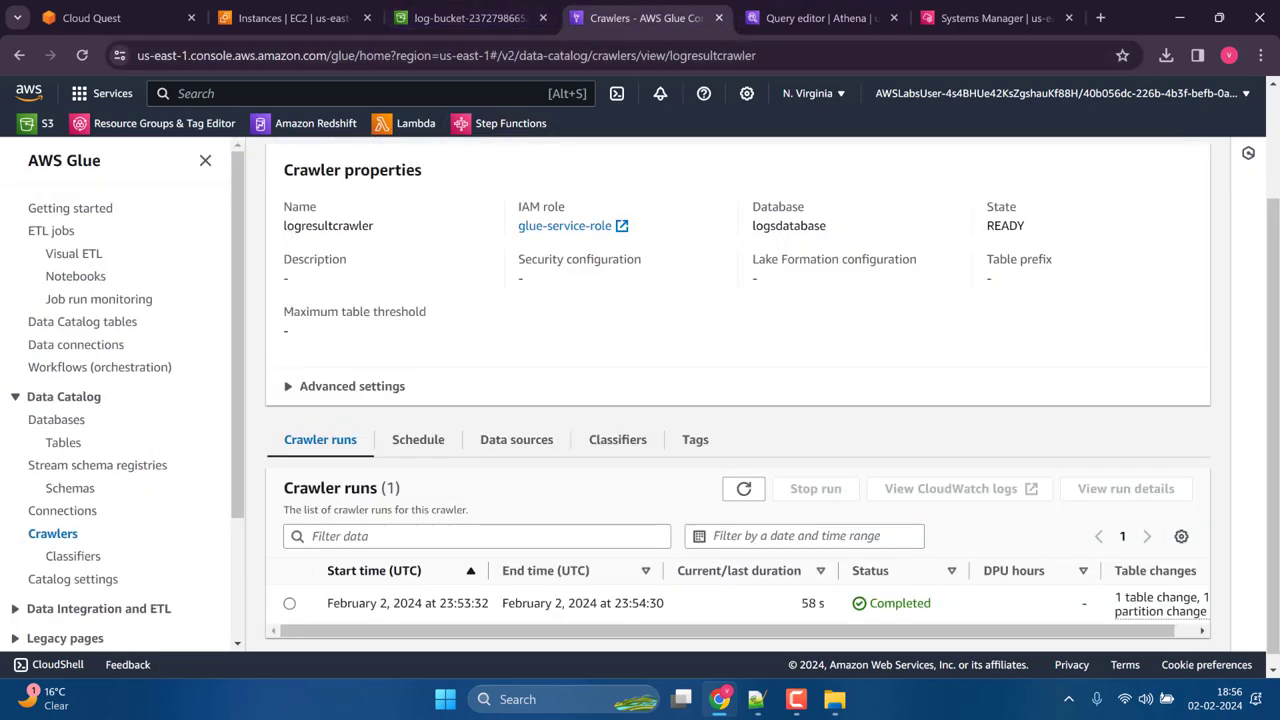
pyautogui.click(820, 18)
pyautogui.click(470, 18)
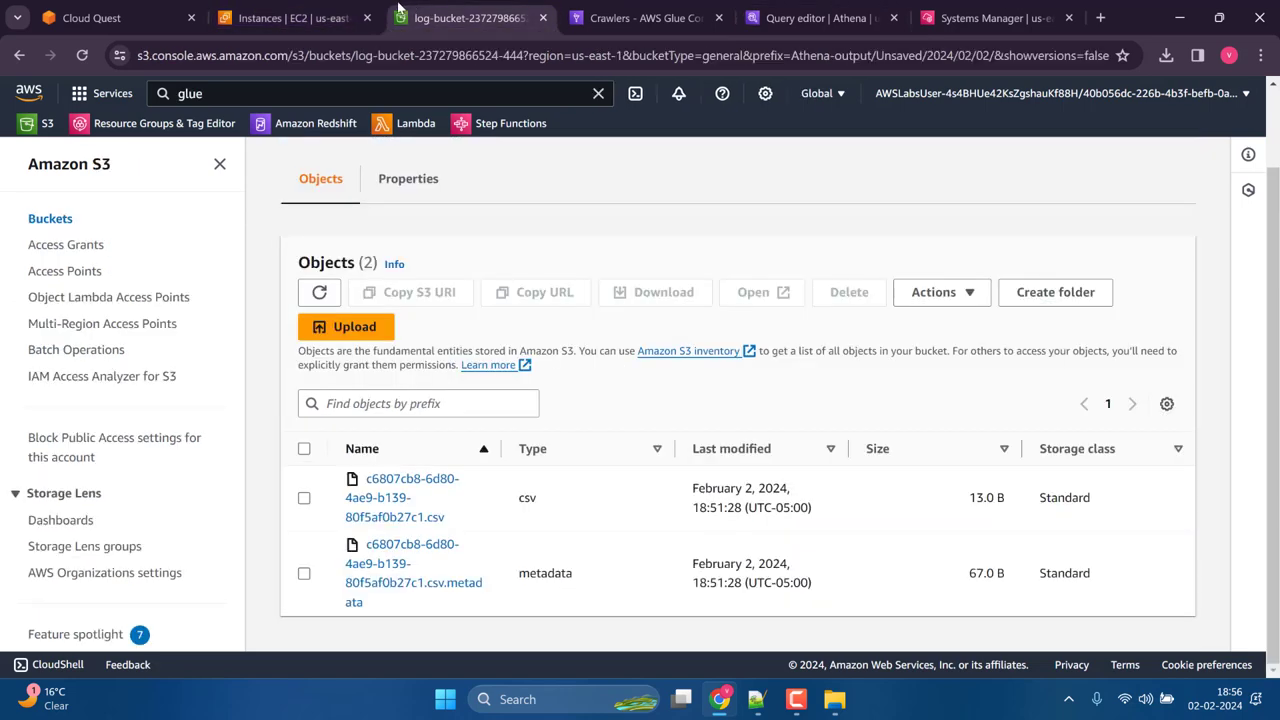
pyautogui.click(150, 17)
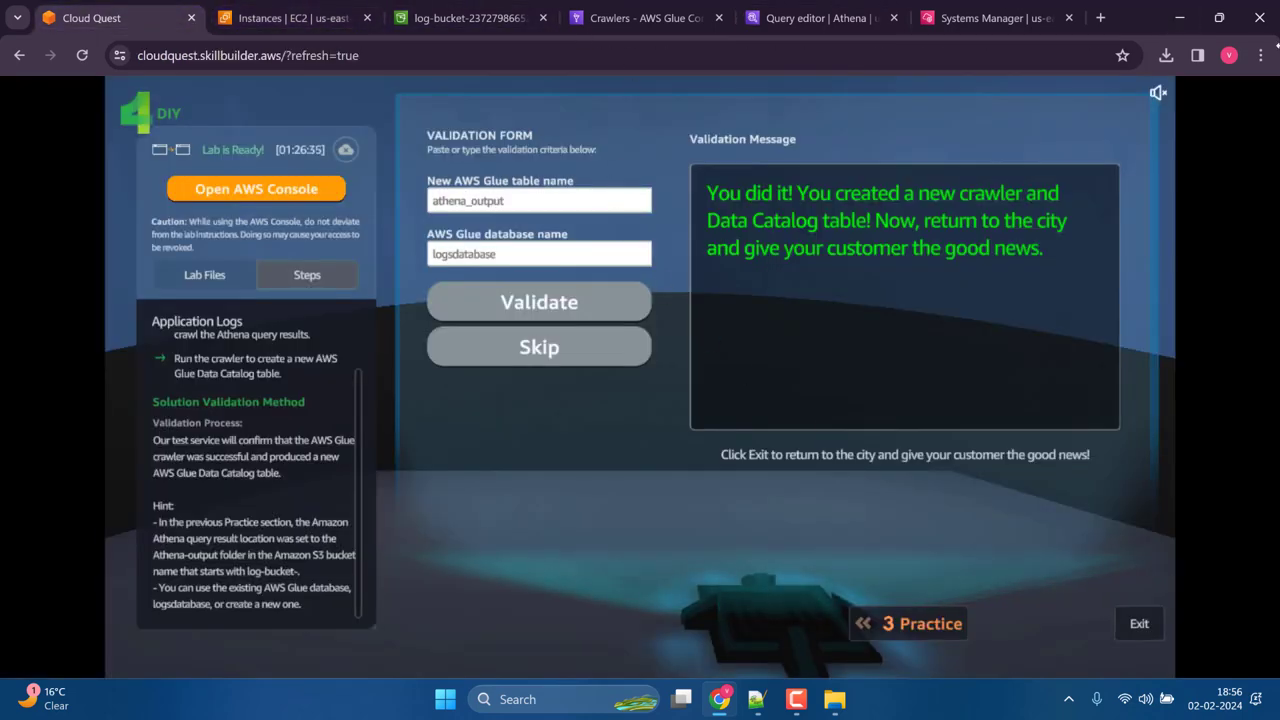
# Step: Show the Cloud Quest page in full screen and exit the completed DIY lab to return to the city
pyautogui.click(1260, 58)
pyautogui.click(1249, 391)
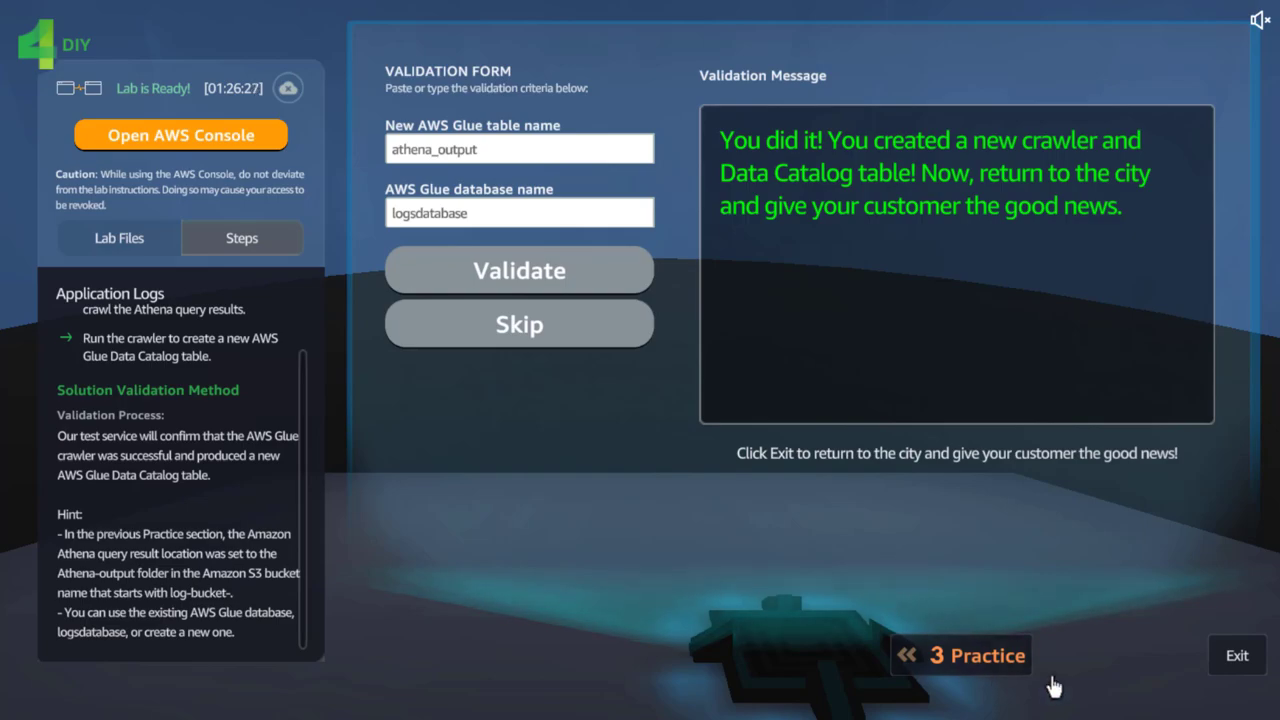
pyautogui.click(1240, 658)
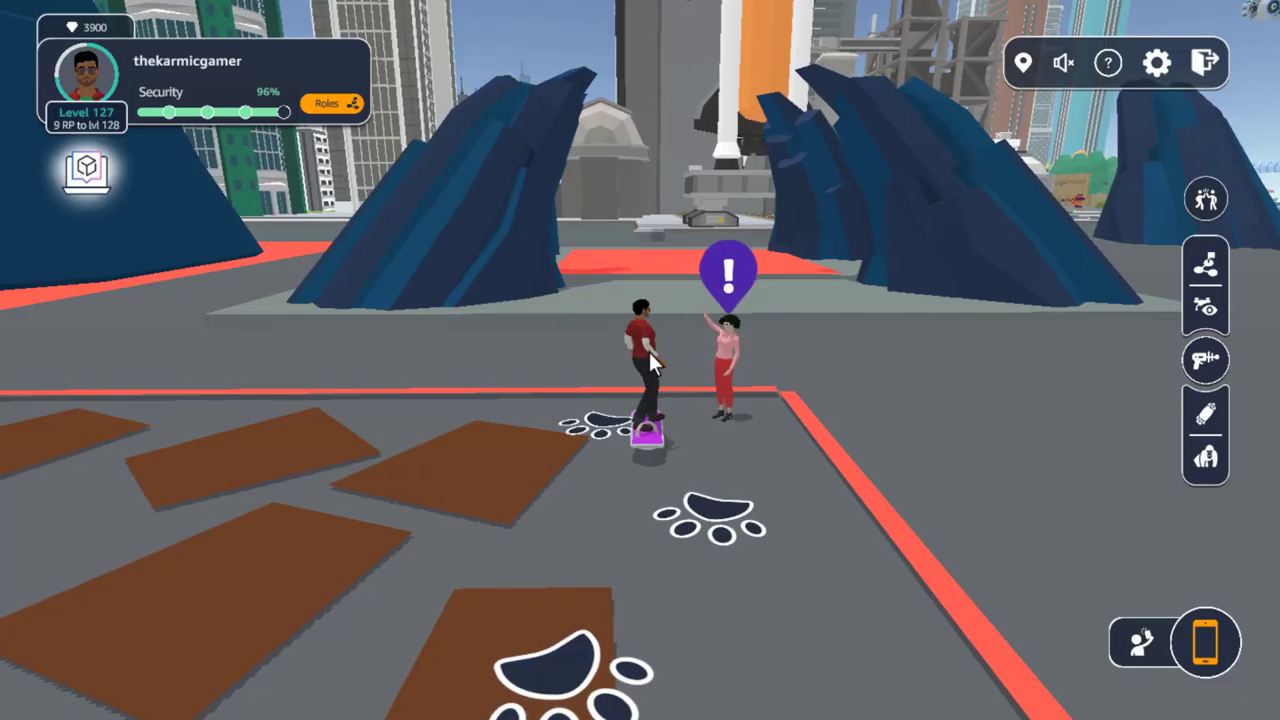
# Step: Turn the city view around the avatar and open the interaction with the customer marked by the purple exclamation mark
pyautogui.moveTo(649, 352); pyautogui.dragTo(795, 346)
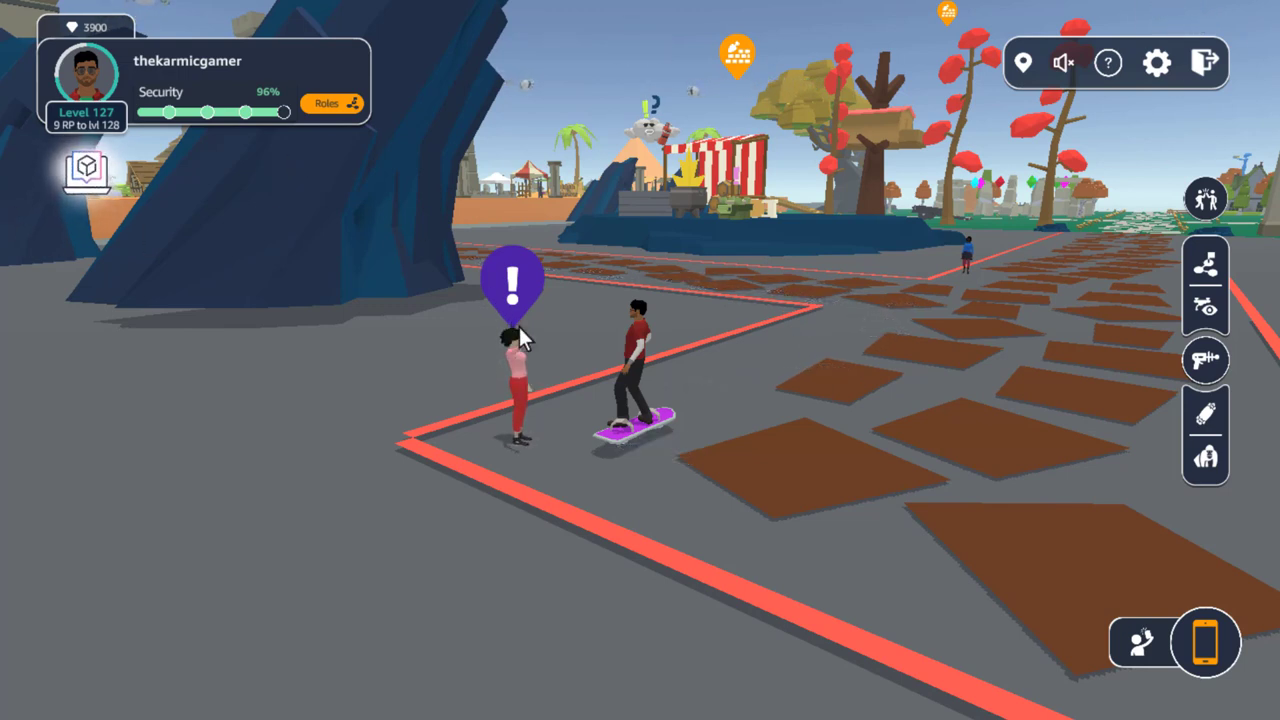
pyautogui.moveTo(474, 352); pyautogui.dragTo(57, 371)
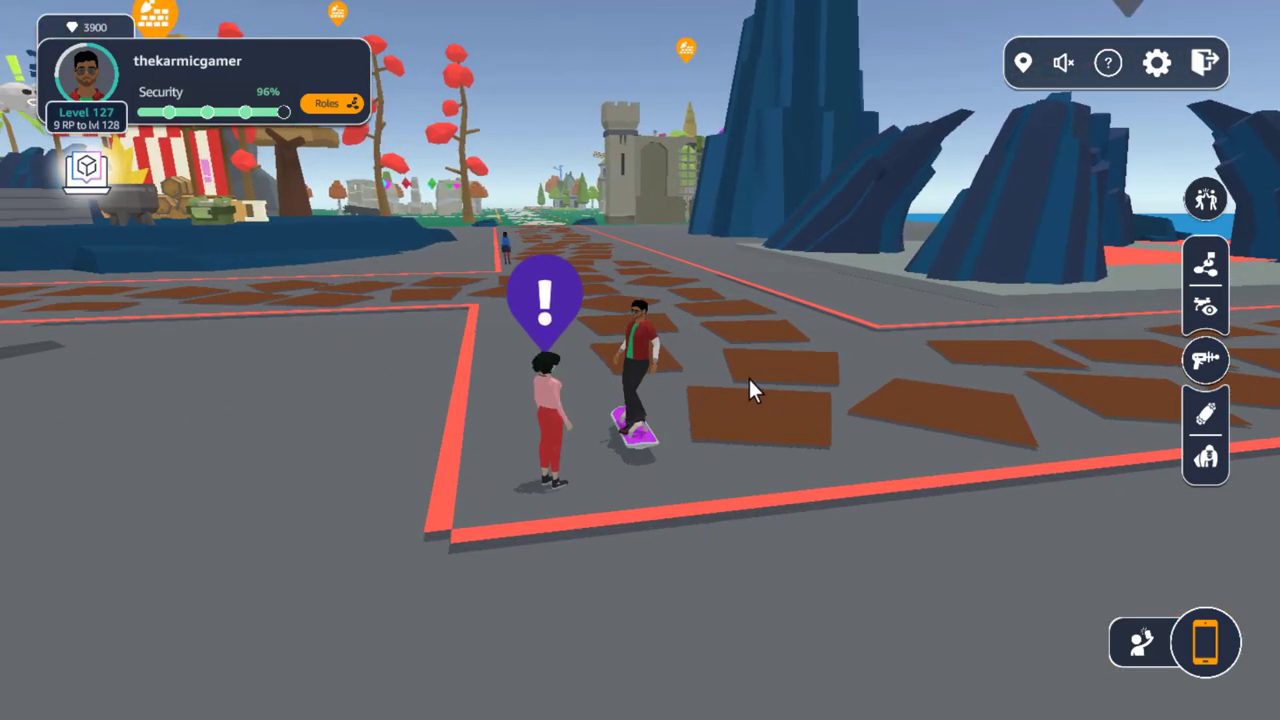
pyautogui.scroll(3, 751, 383)
pyautogui.moveTo(751, 380); pyautogui.dragTo(530, 393)
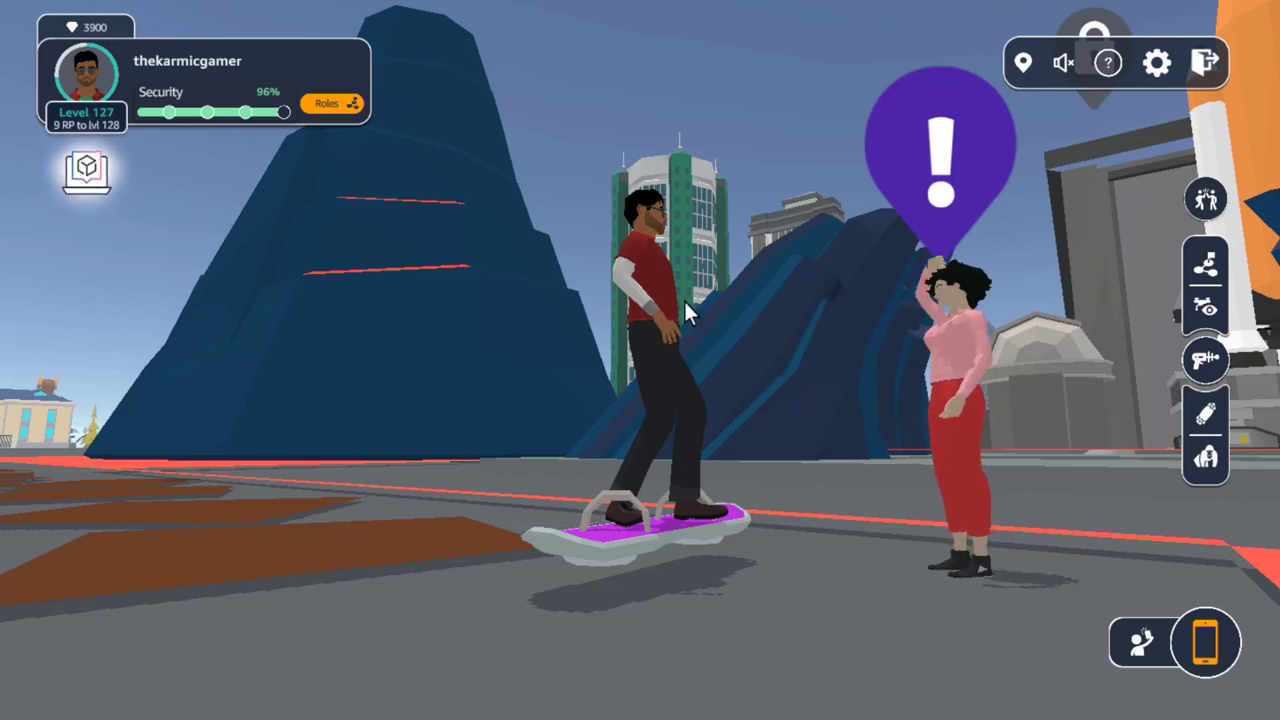
pyautogui.click(953, 176)
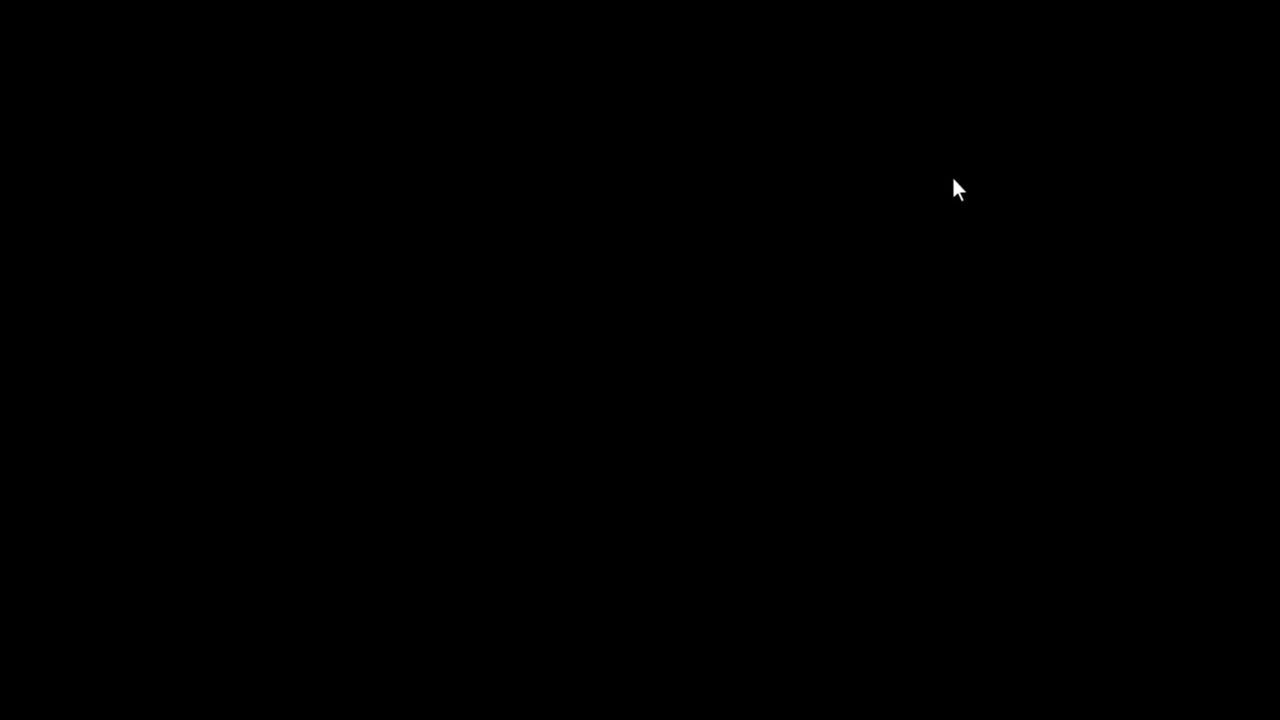